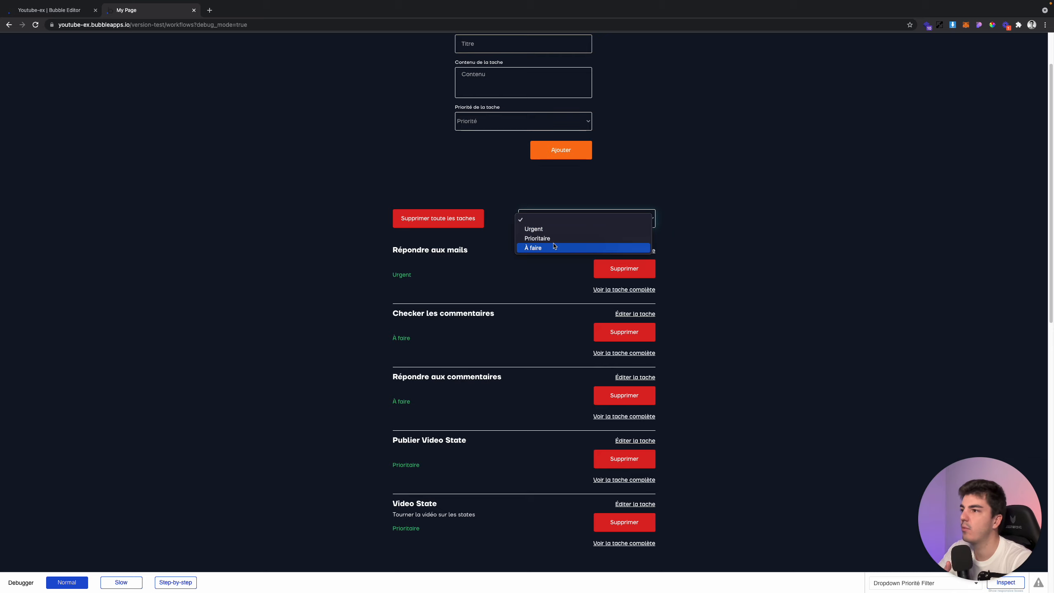
# Test the priority filter on the task list by choosing Urgent, and reset it to the empty option
pyautogui.click(553, 218)
pyautogui.click(550, 200)
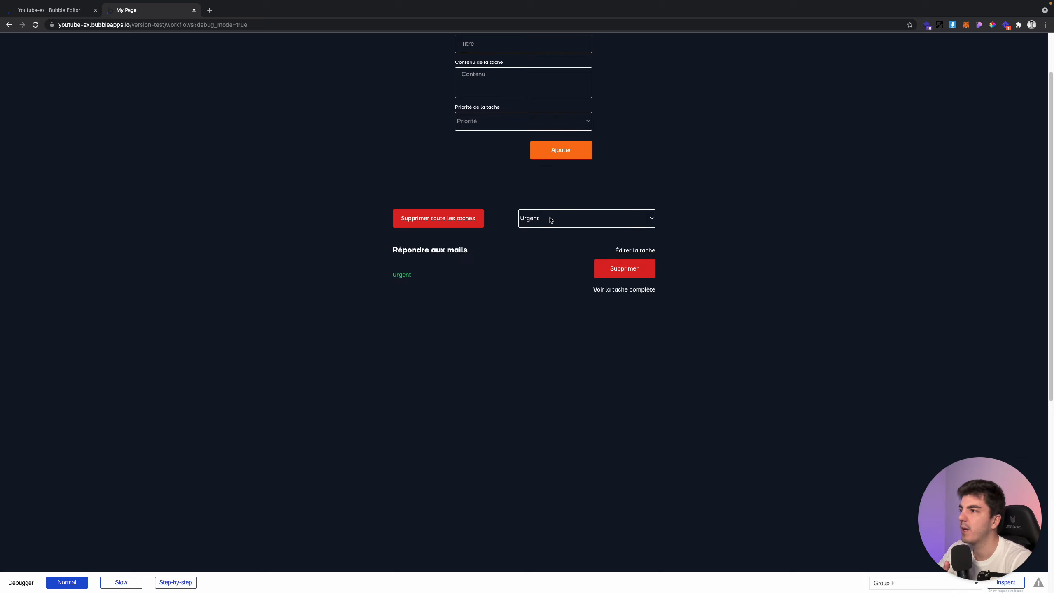
pyautogui.click(548, 216)
pyautogui.click(541, 207)
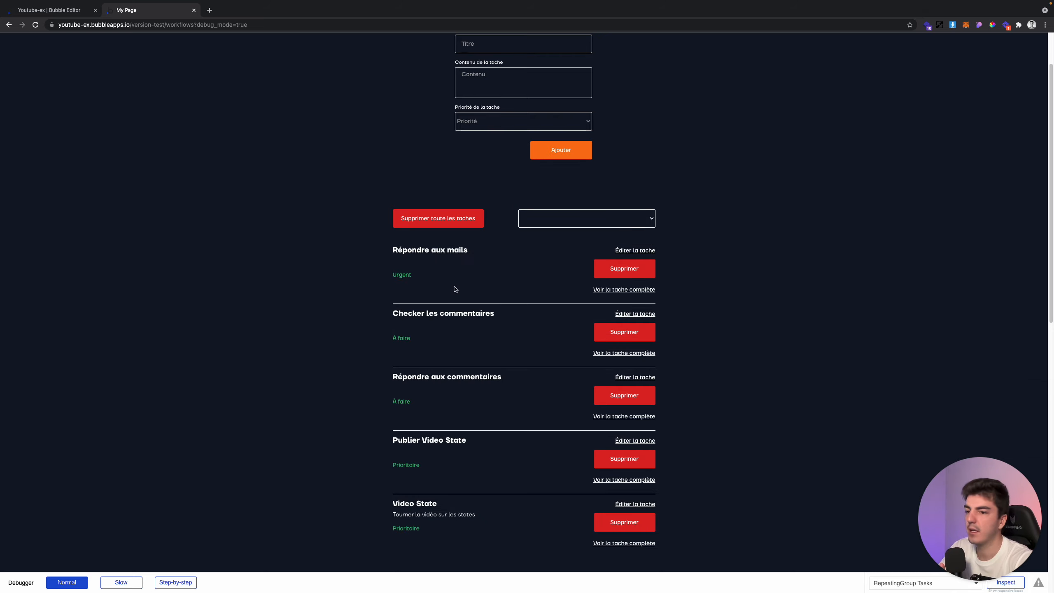
# Switch to the Bubble editor, delete the Priorité filter dropdown above the task list and close the issue checker
pyautogui.click(50, 10)
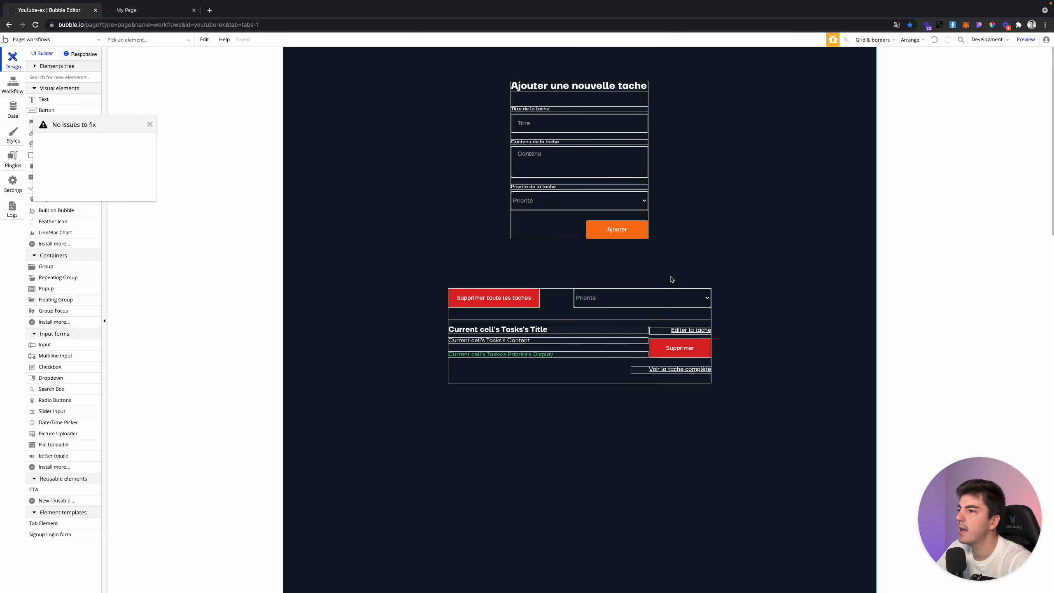
pyautogui.click(654, 300)
pyautogui.press('Delete')
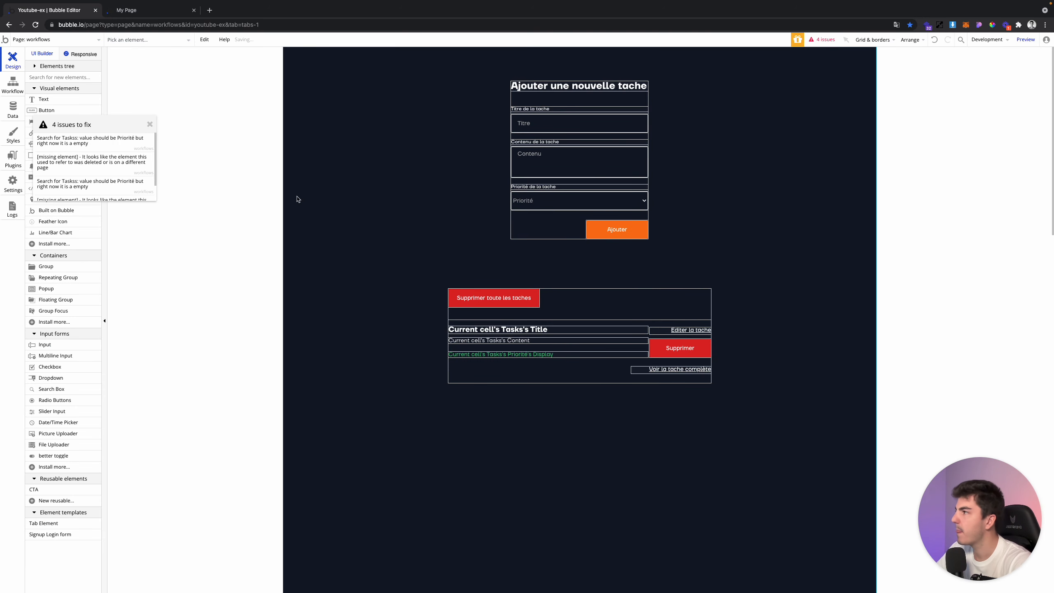
pyautogui.click(150, 124)
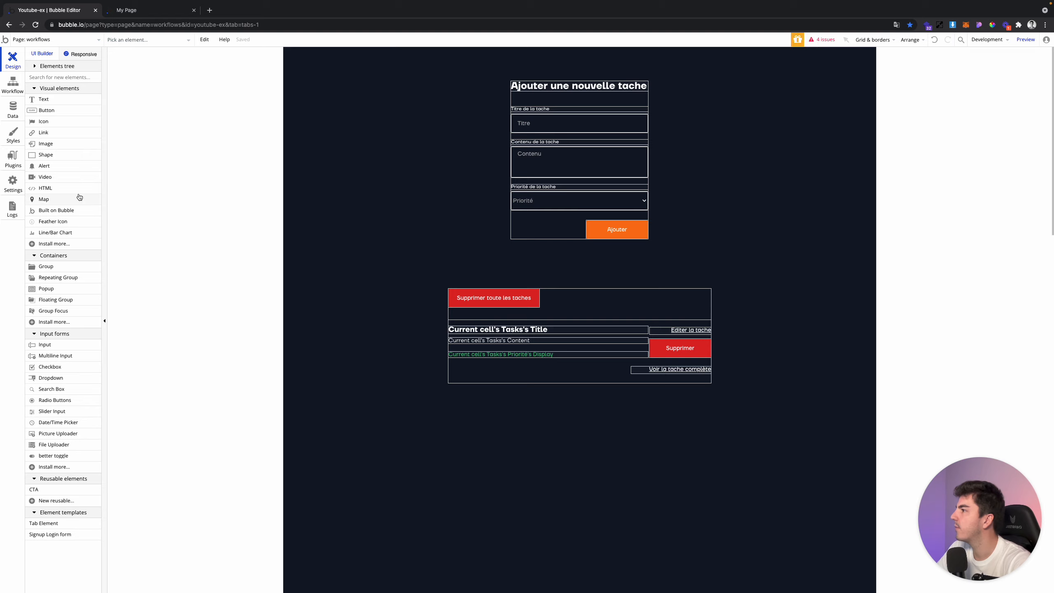
# Delete the "Supprimer toute les taches" button and the "Supprimer" button in the task cell
pyautogui.click(498, 300)
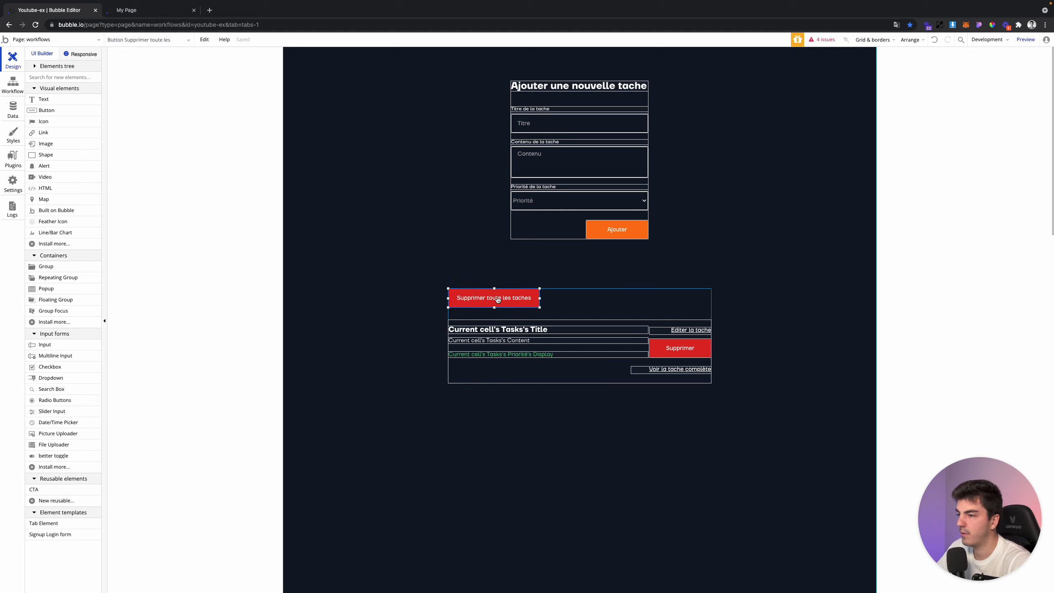
pyautogui.press('Delete')
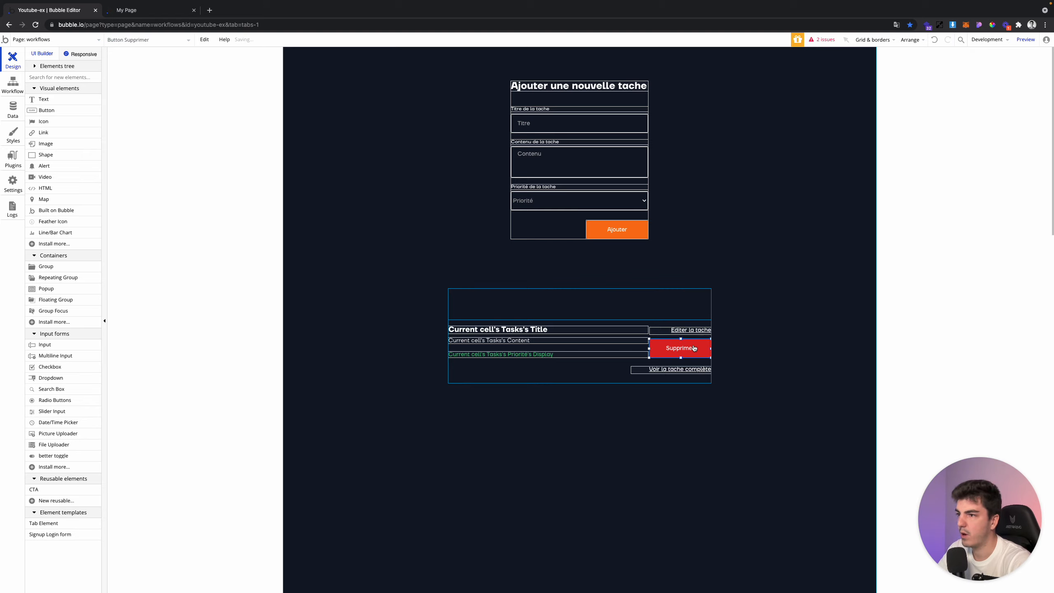
pyautogui.press('Delete')
# Widen the task list and its enclosing group on both sides
pyautogui.click(633, 308)
pyautogui.moveTo(711, 336); pyautogui.dragTo(731, 352)
pyautogui.click(662, 345)
# Move the "Editer la tache" and "Voir la tache complète" links together to the right edge of the task cell
pyautogui.click(672, 331)
pyautogui.keyDown('shift'); pyautogui.click(671, 369); pyautogui.keyUp('shift')
pyautogui.hotkey('shift', 'Right')
pyautogui.hotkey('shift', 'Right')
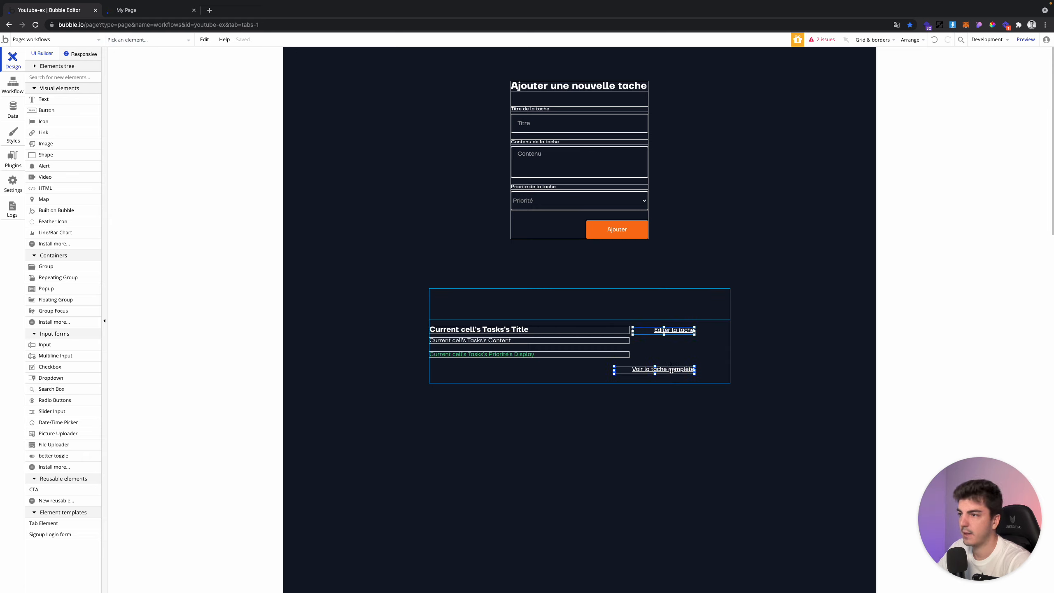
pyautogui.hotkey('shift', 'Right')
pyautogui.hotkey('shift', 'Right')
pyautogui.hotkey('shift', 'Right')
pyautogui.hotkey('shift', 'Right')
pyautogui.hotkey('shift', 'Right')
pyautogui.hotkey('shift', 'Right')
pyautogui.hotkey('shift', 'Right')
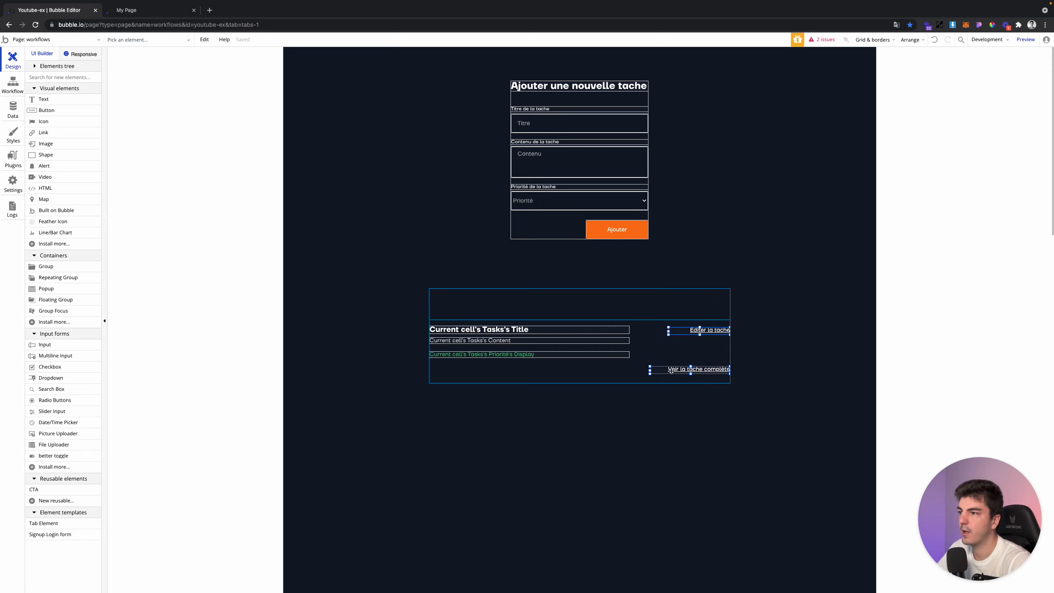
pyautogui.click(170, 268)
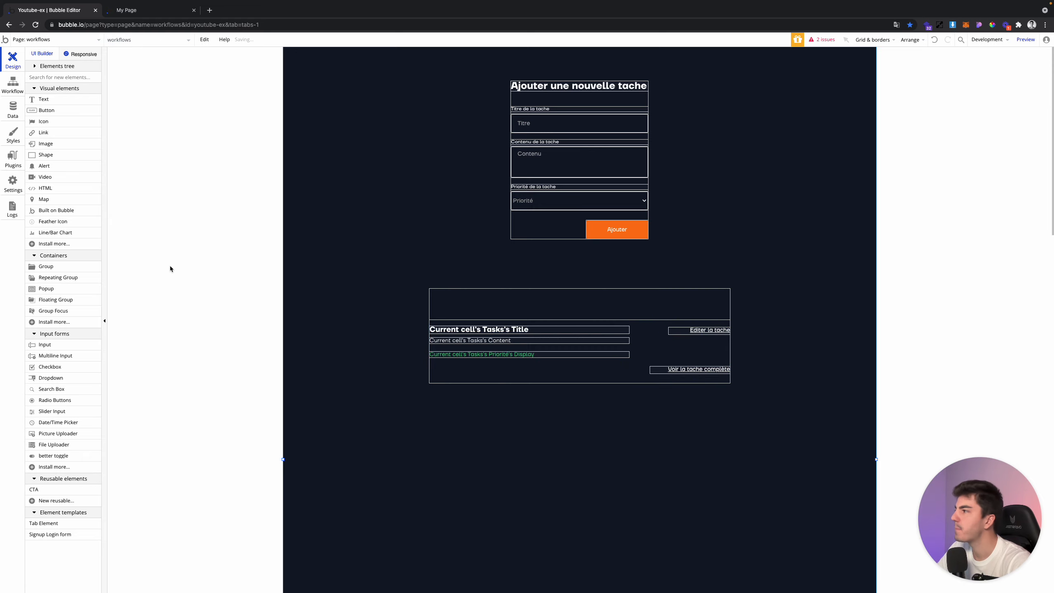
# Draw a repeating group about 324 by 51 px in the empty area above the task list
pyautogui.click(63, 278)
pyautogui.moveTo(594, 294); pyautogui.dragTo(727, 315)
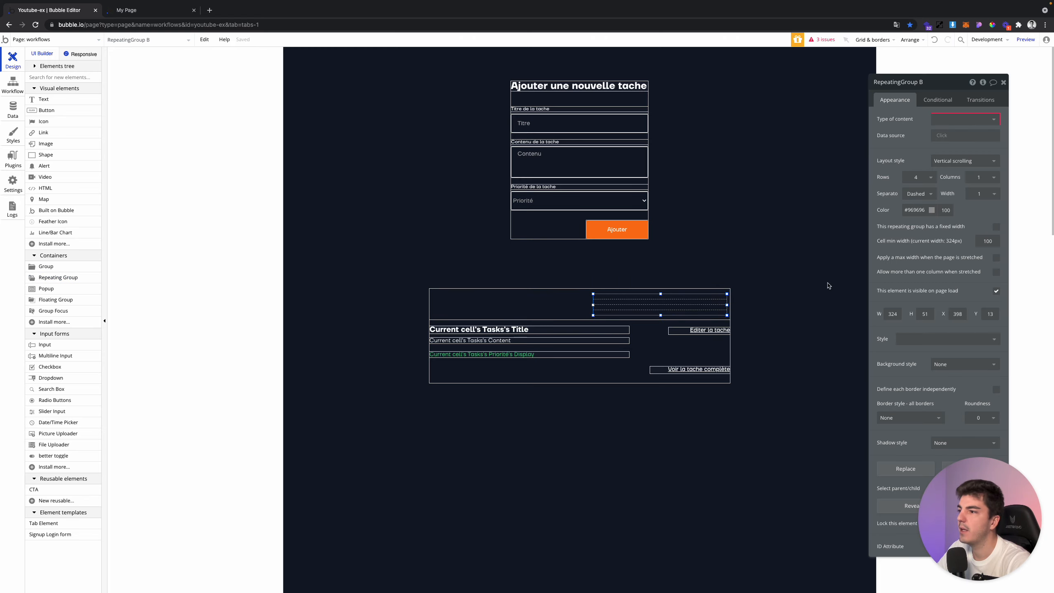
pyautogui.click(950, 118)
# Check the options of the Priorité option set in the app's data
pyautogui.click(14, 110)
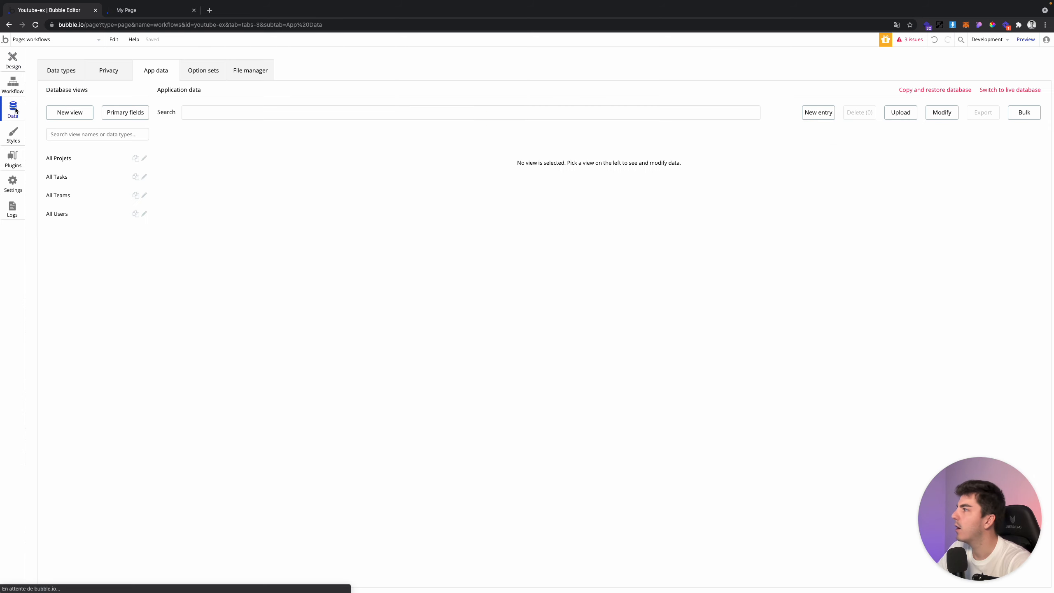
pyautogui.click(222, 76)
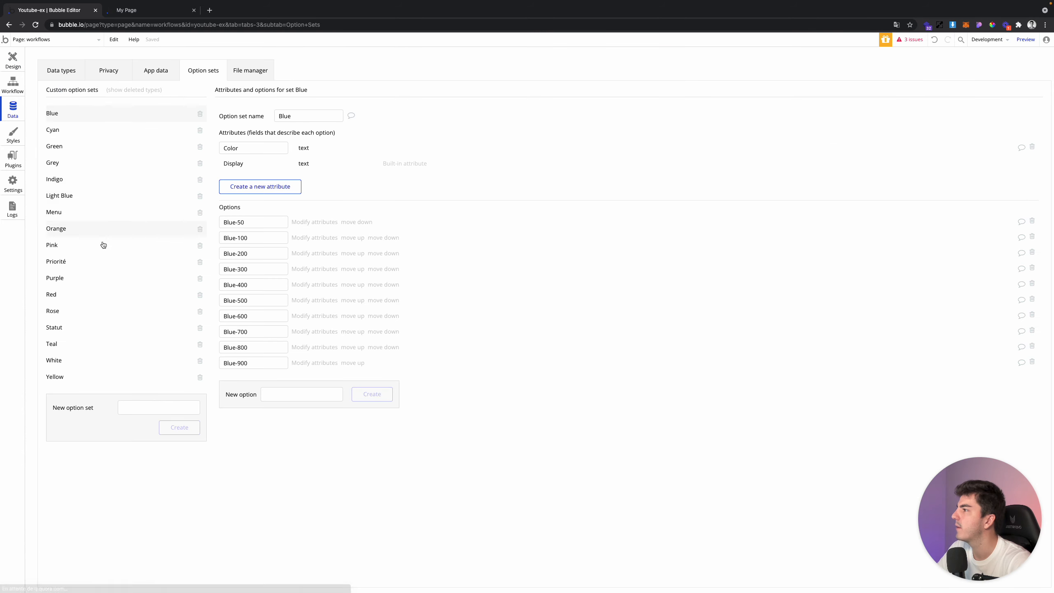
pyautogui.click(76, 213)
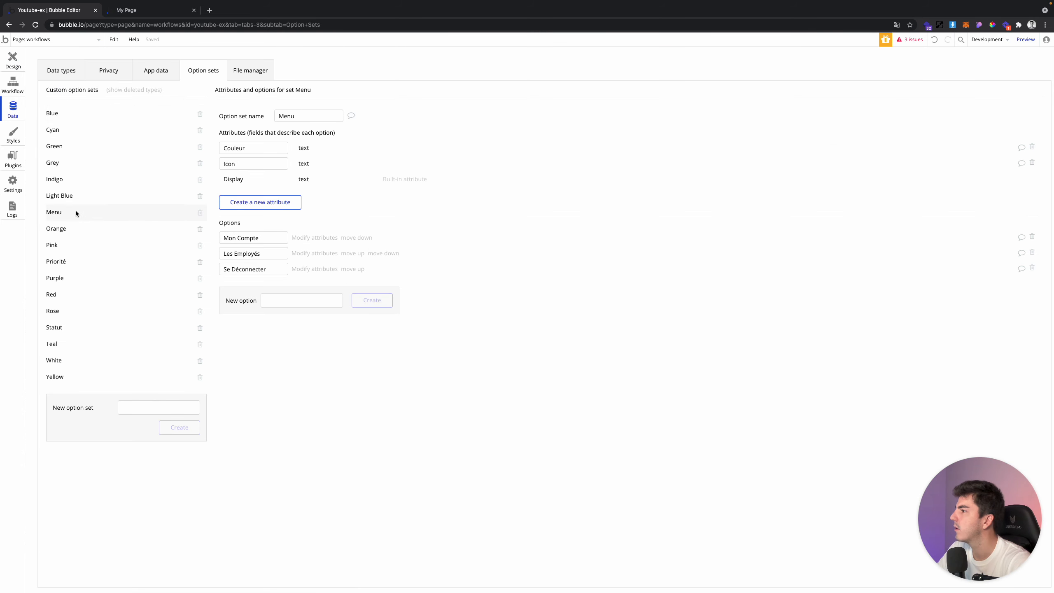
pyautogui.click(73, 262)
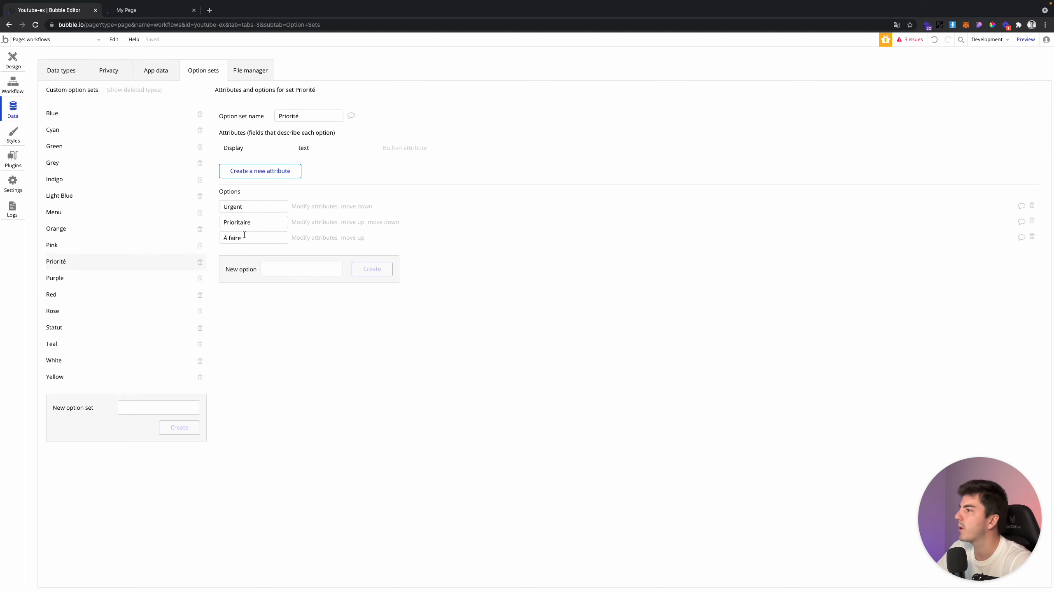
# Set the new repeating group's type of content to Priorité and its data source to All Priorité
pyautogui.click(4, 61)
pyautogui.click(954, 119)
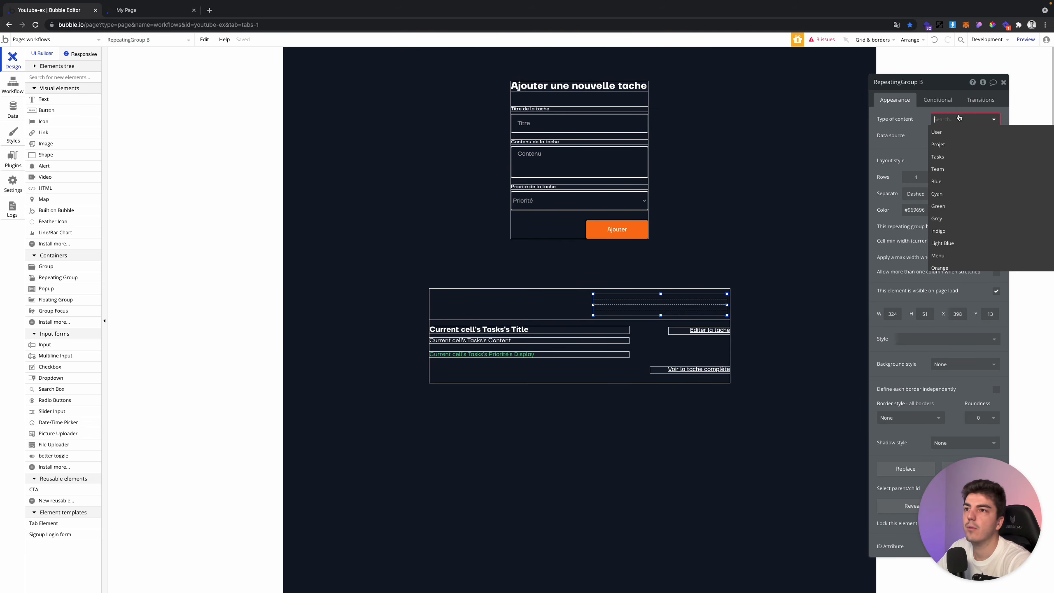
pyautogui.write('pri')
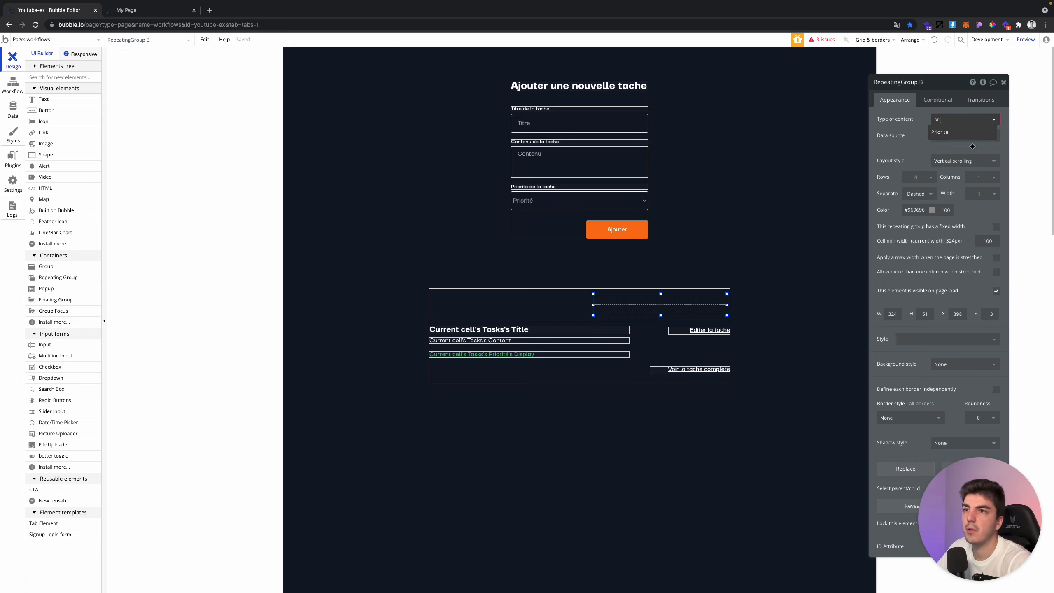
pyautogui.click(941, 132)
pyautogui.click(955, 135)
pyautogui.click(953, 161)
# Give the Priorité repeating group a Full list layout with 1 row and 3 columns, and widen it leftward to about 383 px
pyautogui.click(953, 161)
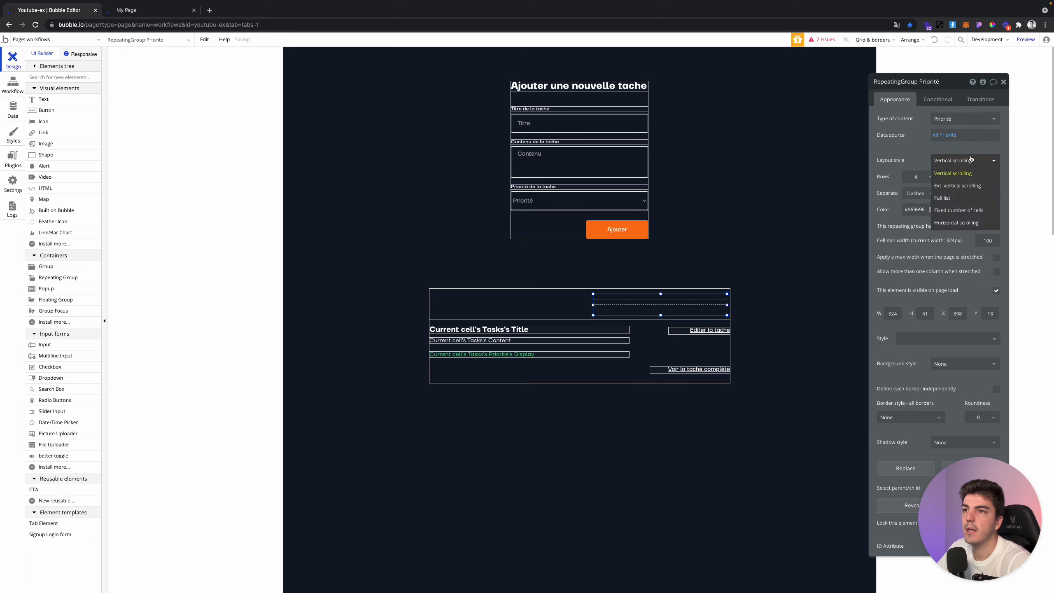
pyautogui.click(943, 198)
pyautogui.click(922, 177)
pyautogui.click(914, 189)
pyautogui.click(982, 177)
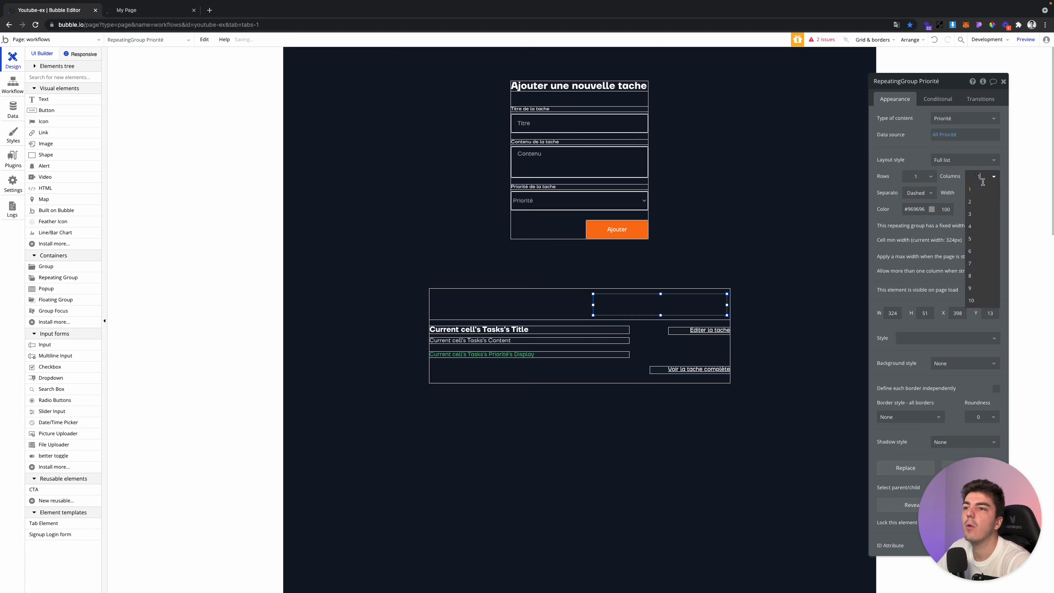
pyautogui.click(980, 214)
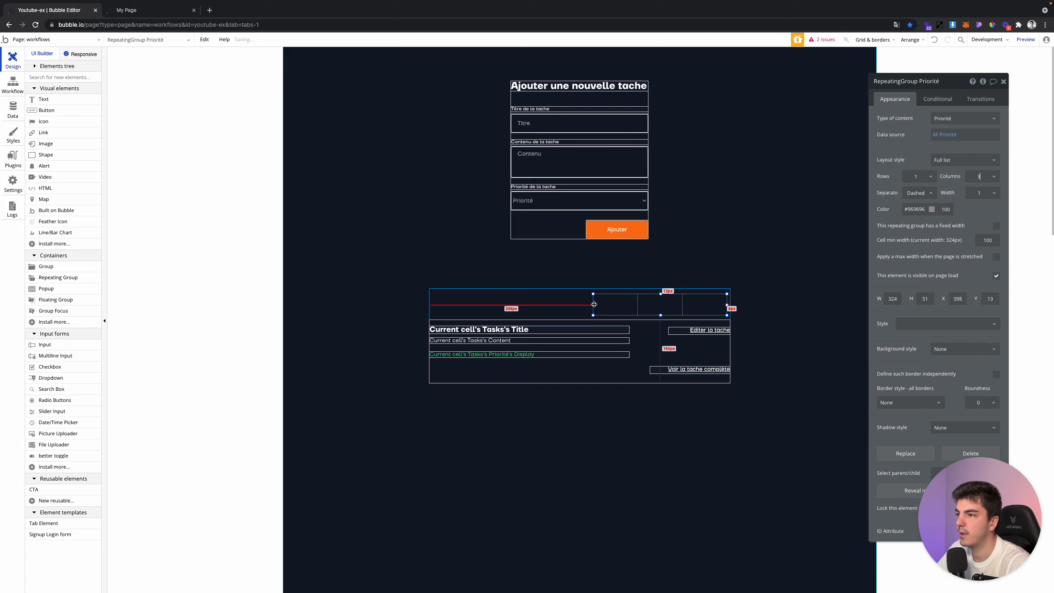
pyautogui.moveTo(592, 305); pyautogui.dragTo(569, 305)
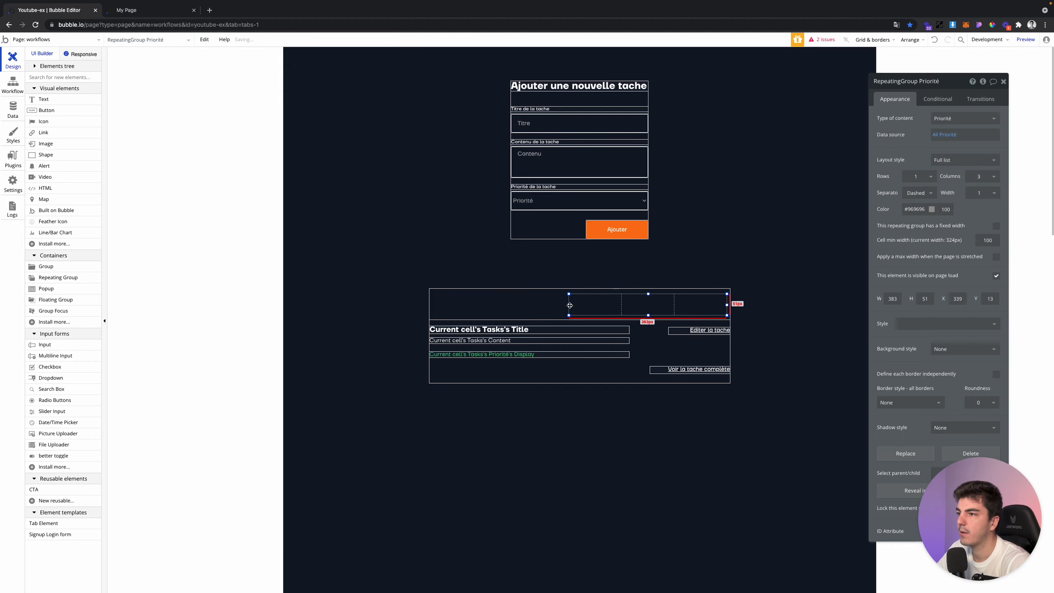
pyautogui.click(661, 186)
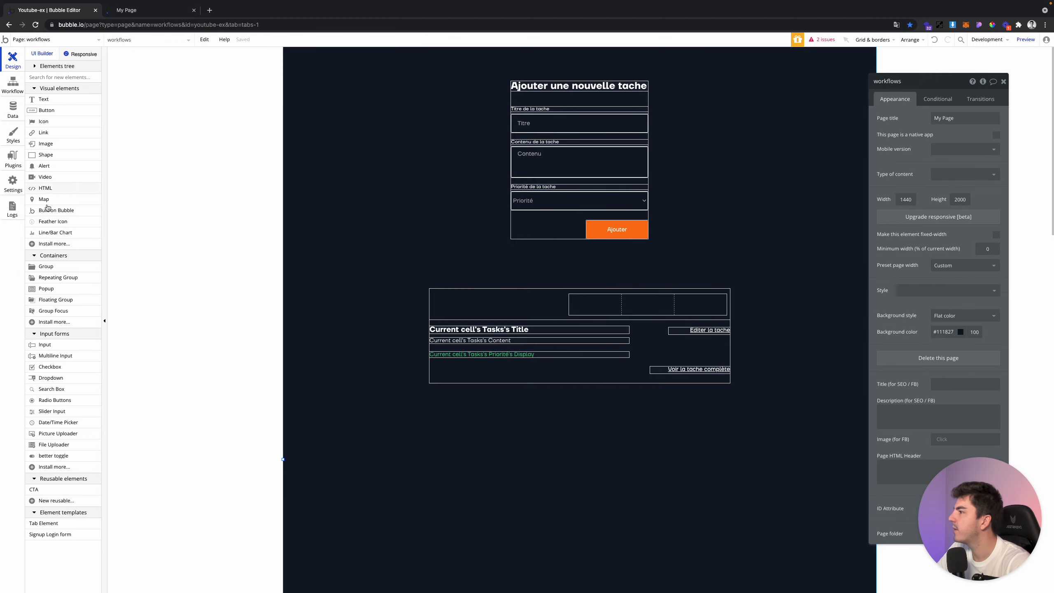
# Draw a group about 90 by 32 px in the first Priorité cell and align it with the cell's upper-left corner
pyautogui.click(46, 268)
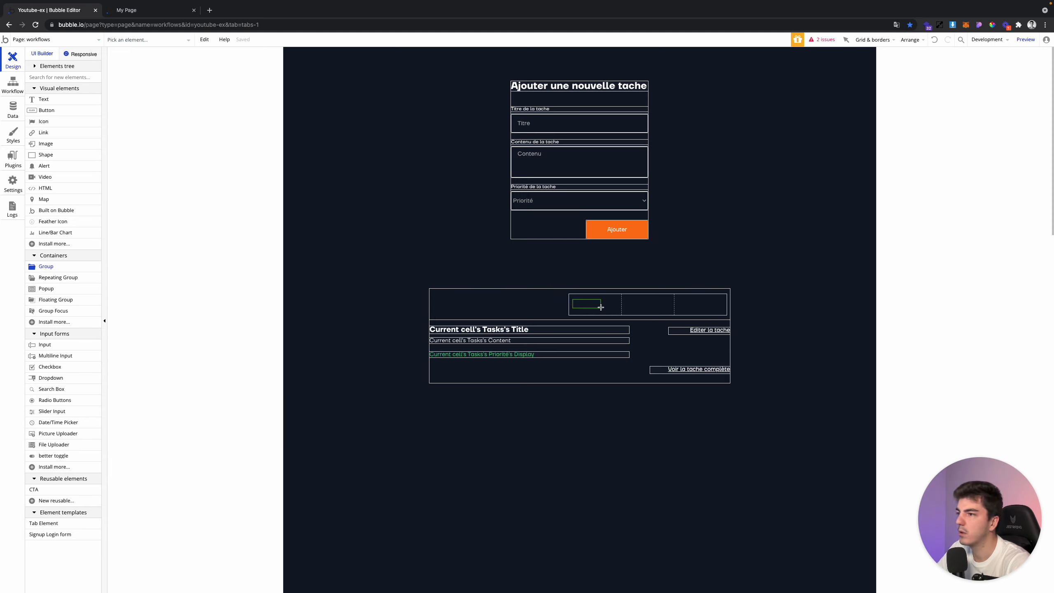
pyautogui.moveTo(608, 310); pyautogui.dragTo(591, 296)
pyautogui.press('Left')
pyautogui.press('Left')
pyautogui.press('Left')
pyautogui.press('Up')
pyautogui.press('Up')
pyautogui.press('Up')
pyautogui.press('Up')
pyautogui.press('Up')
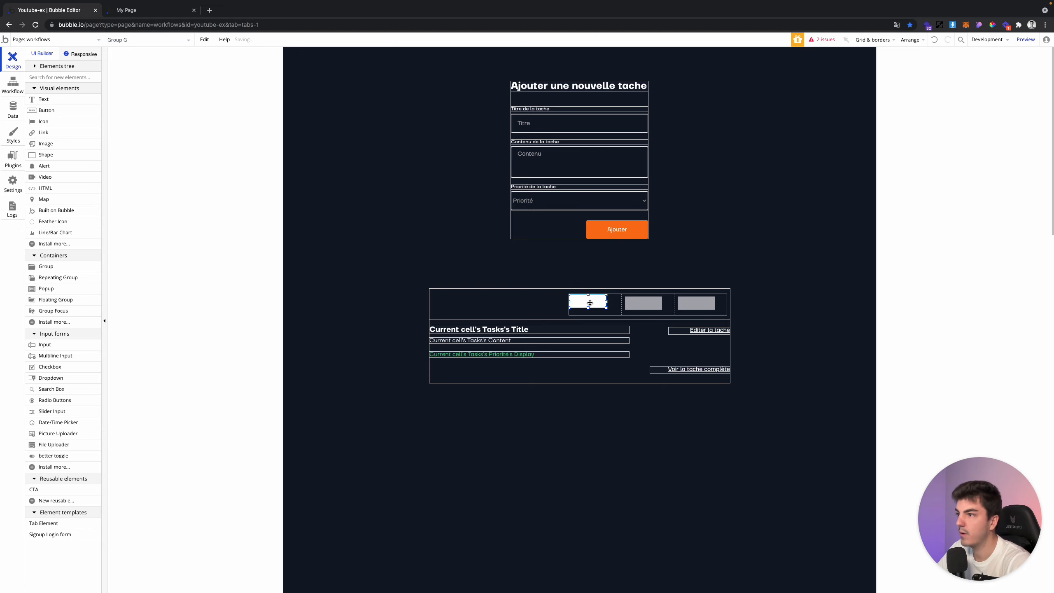
# Set the cell group's height to 40, its type of content to Priorité and its data source to Current cell's Priorité
pyautogui.doubleClick(590, 302)
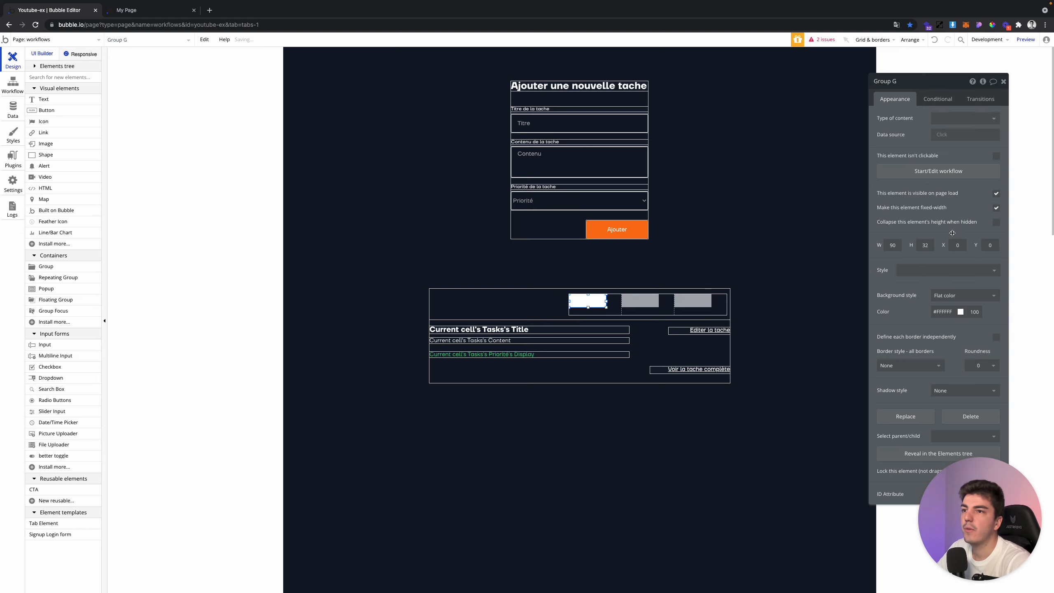
pyautogui.write('40')
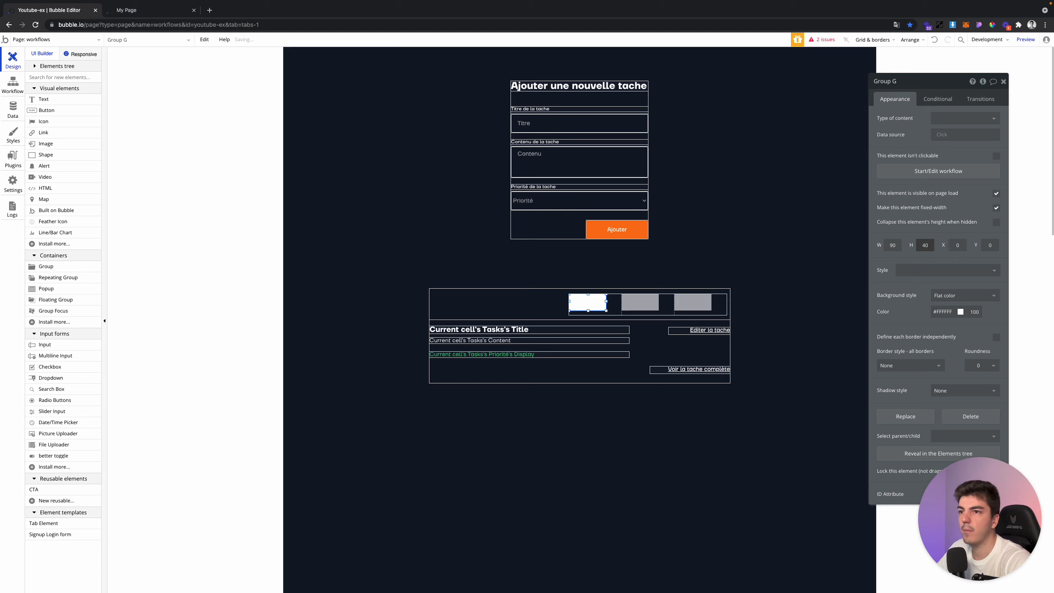
pyautogui.click(965, 118)
pyautogui.write('prio')
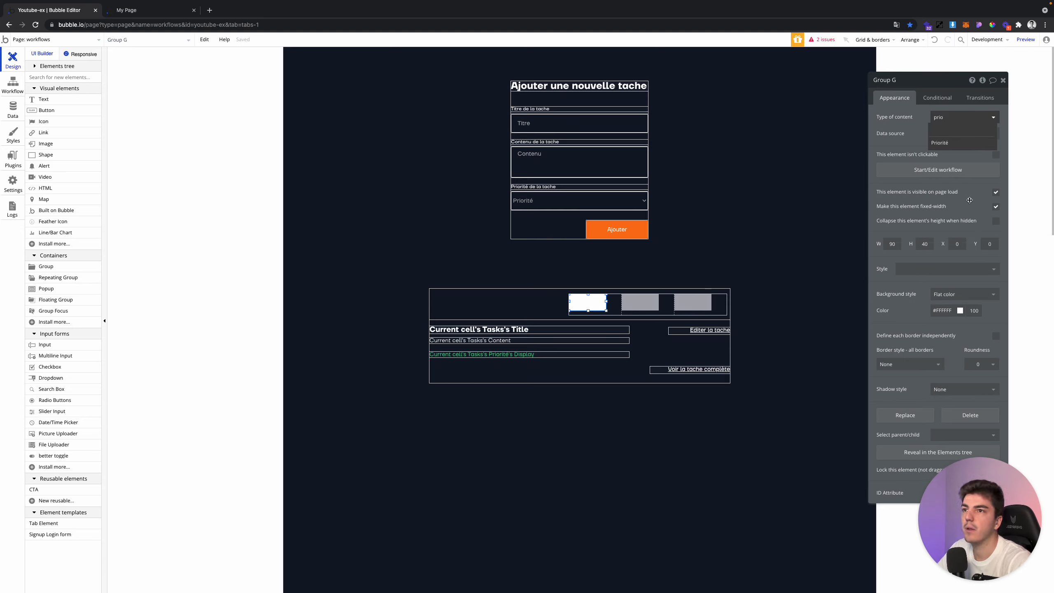
pyautogui.click(939, 142)
pyautogui.click(950, 134)
pyautogui.click(952, 194)
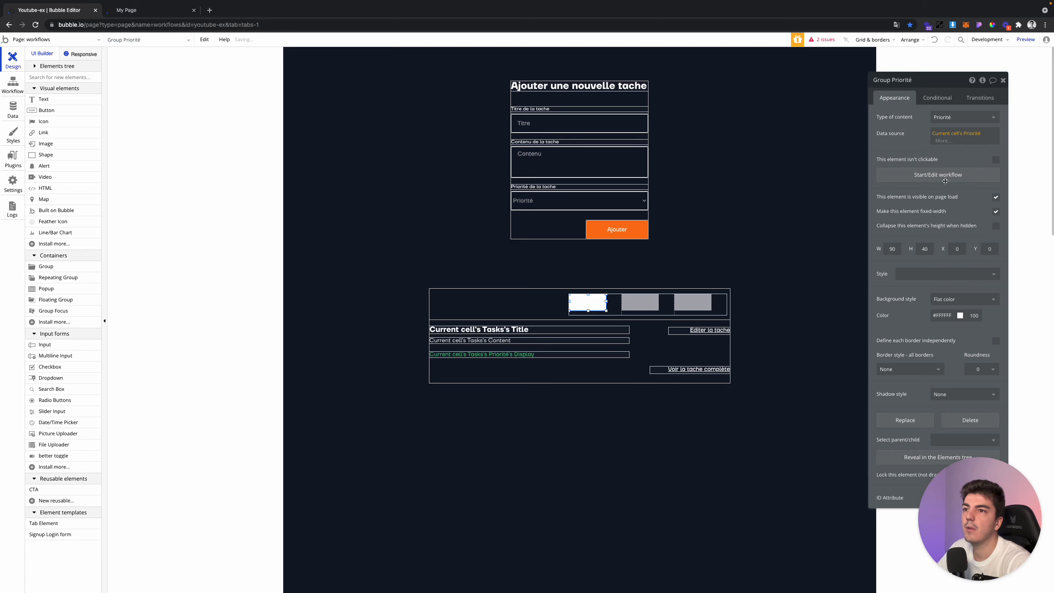
# Give the cell group a flat background colour of #111827
pyautogui.click(940, 297)
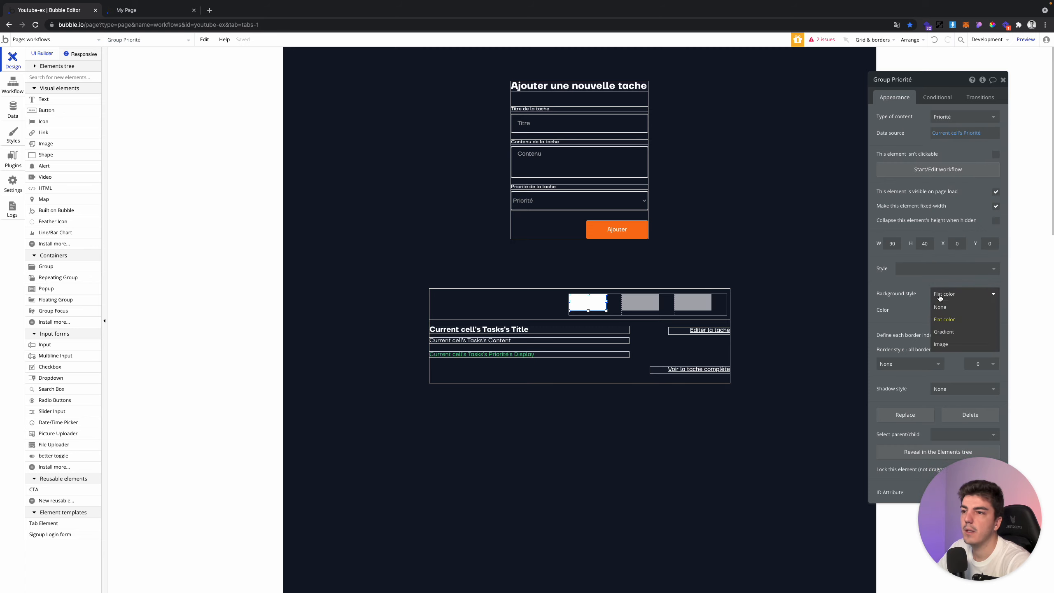
pyautogui.click(944, 322)
pyautogui.click(960, 310)
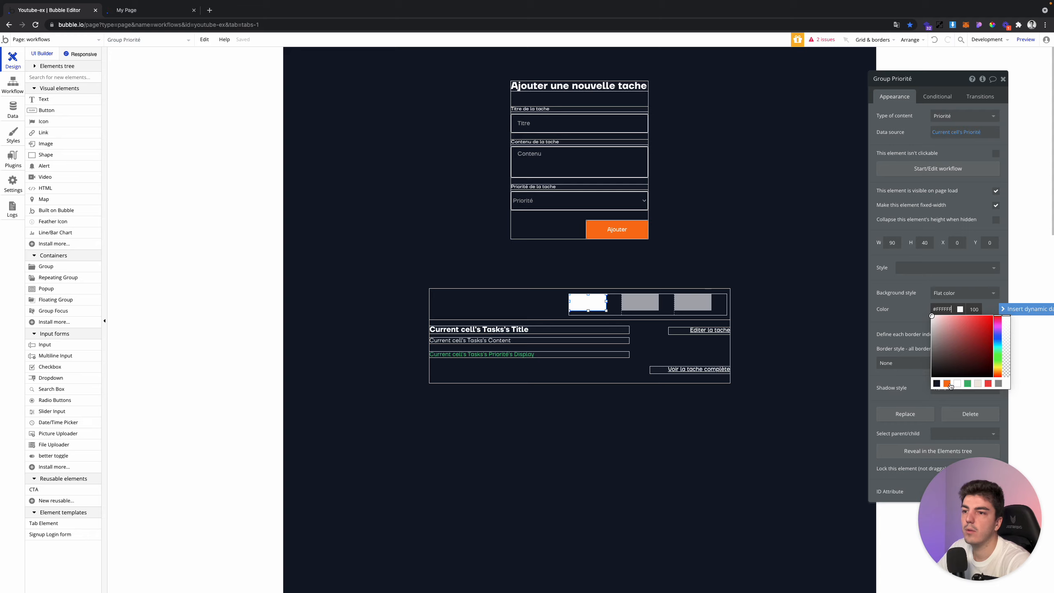
pyautogui.click(936, 383)
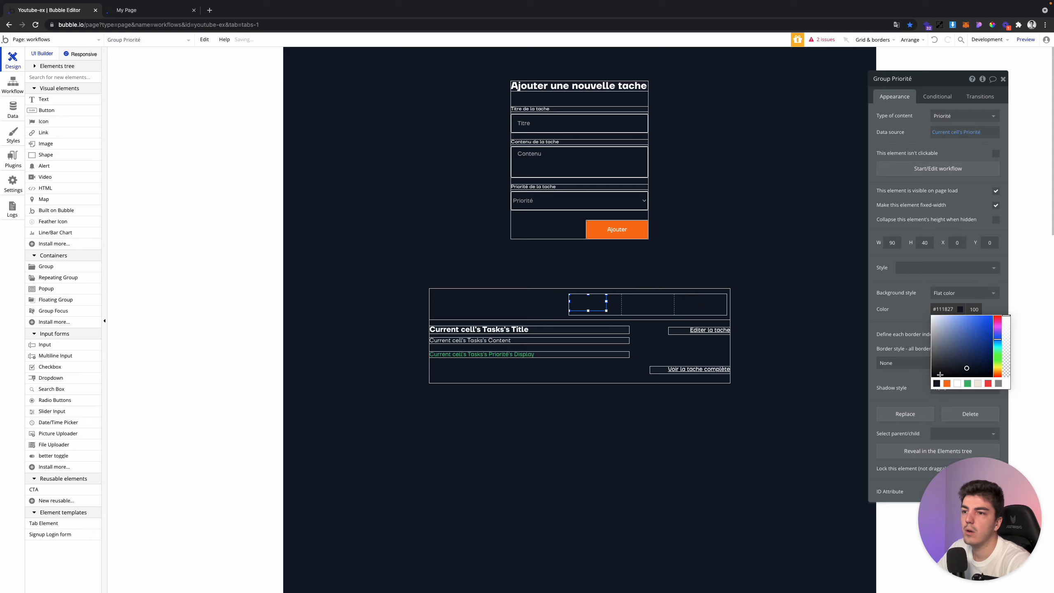
# Copy the colour value of the Grey-800 option from the Grey option set
pyautogui.click(12, 183)
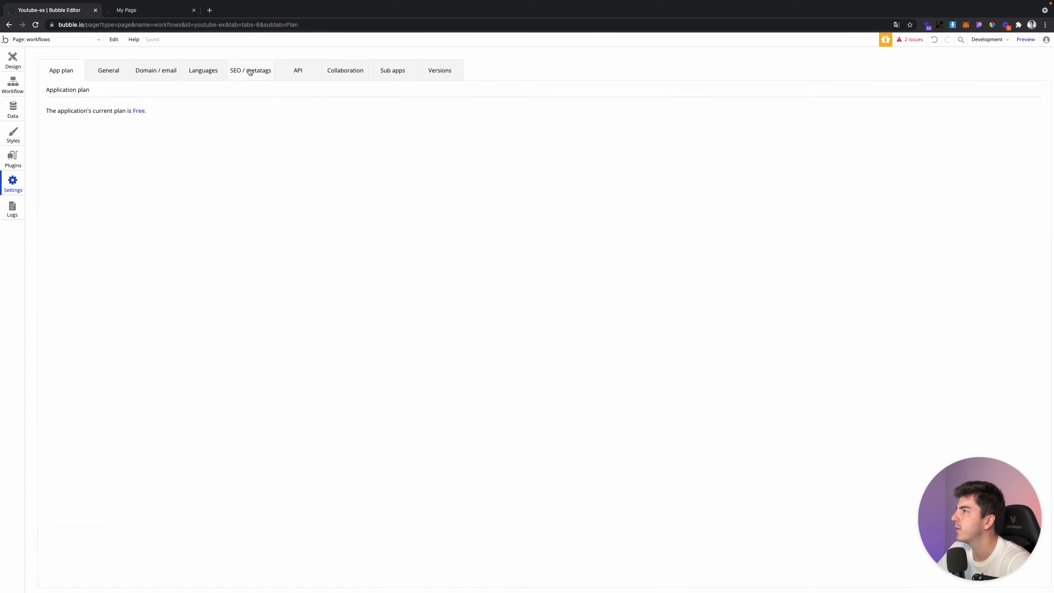
pyautogui.click(13, 111)
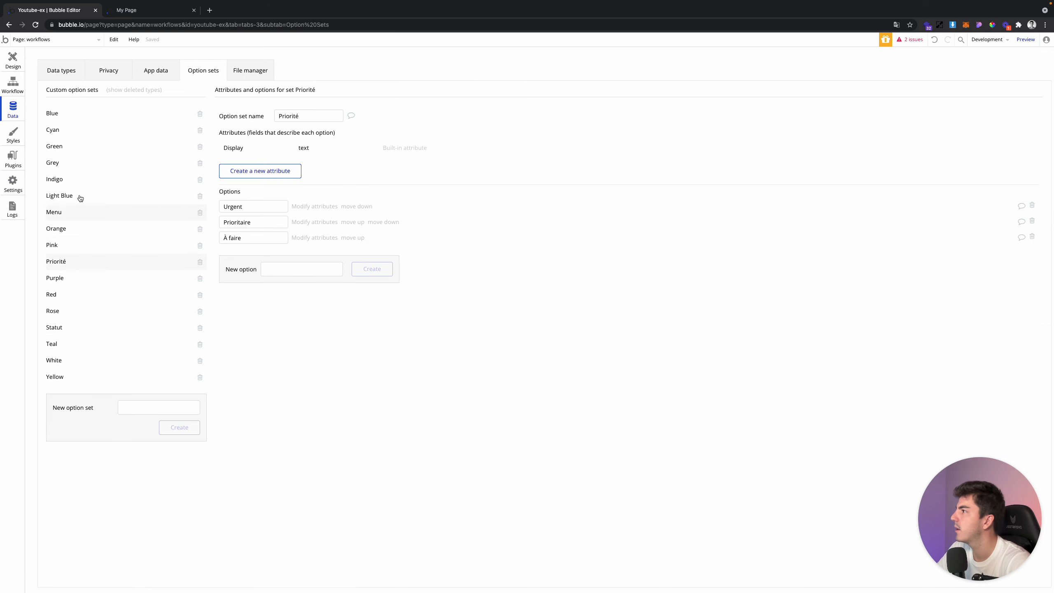
pyautogui.click(71, 161)
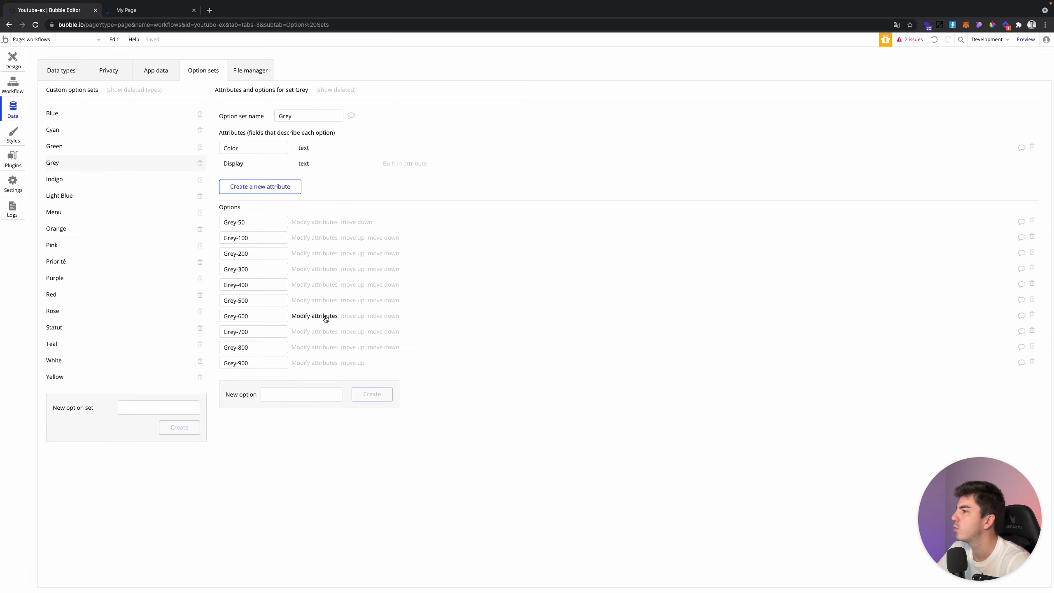
pyautogui.click(308, 349)
pyautogui.tripleClick(295, 86)
pyautogui.press('super+c')
pyautogui.press('Escape')
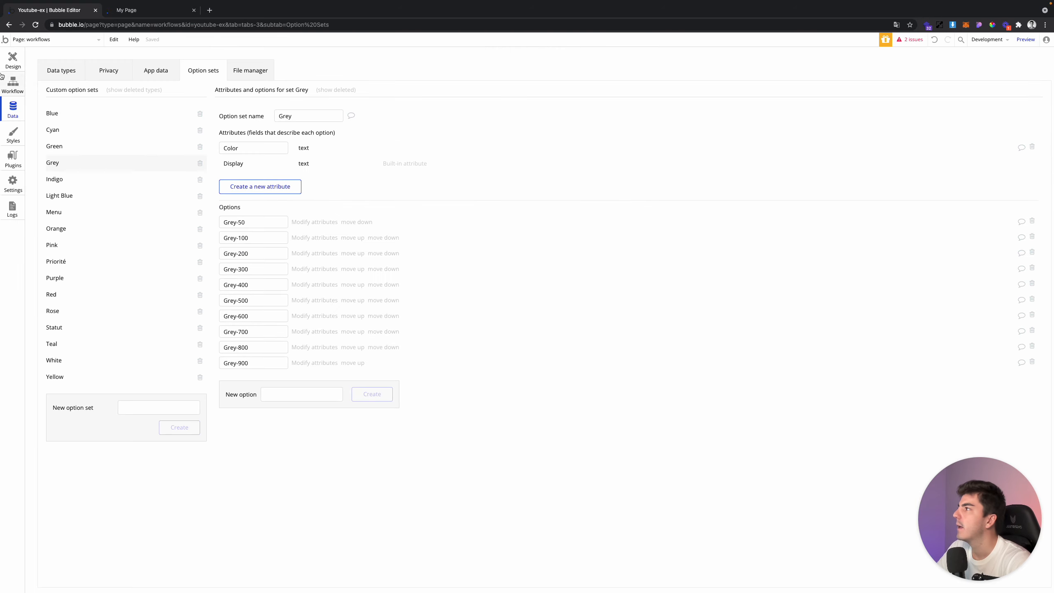
# Apply the copied Grey-800 colour #1F2937 as the cell group's background and set its roundness to 2
pyautogui.click(11, 63)
pyautogui.tripleClick(943, 309)
pyautogui.press('super+v')
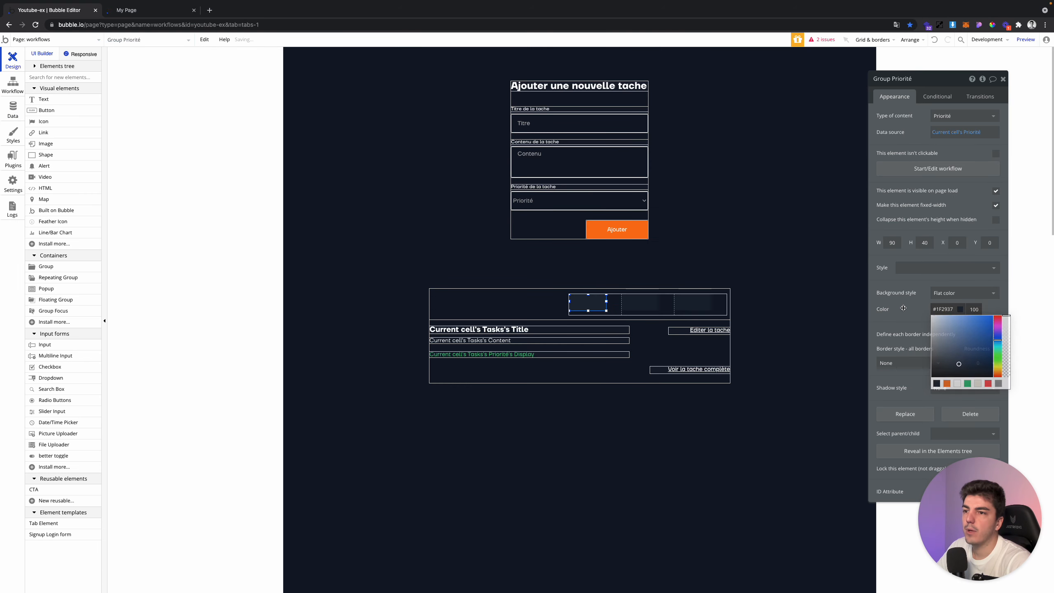
pyautogui.press('Return')
pyautogui.click(978, 362)
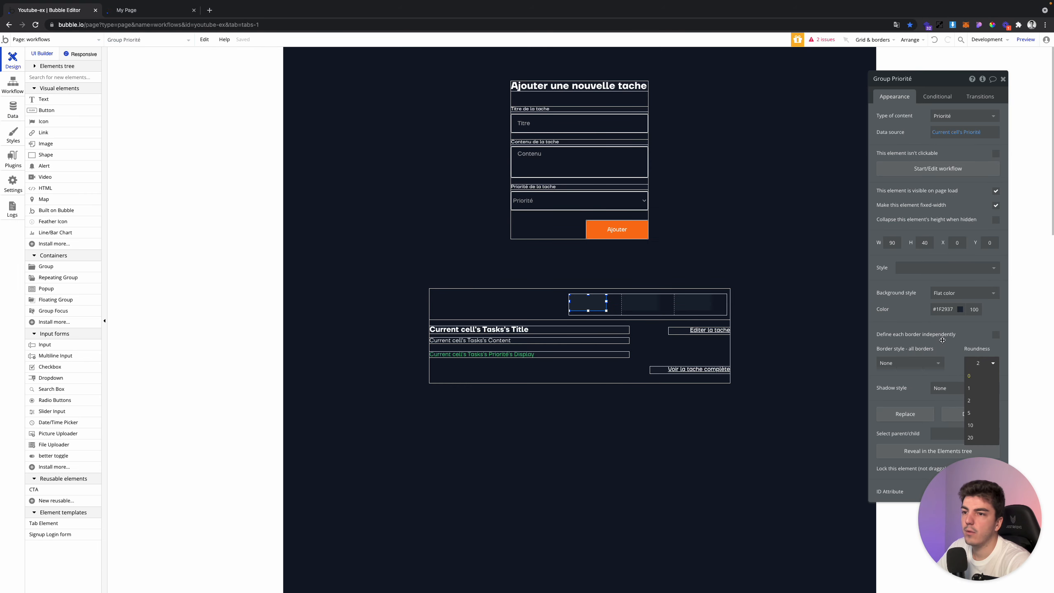
# Add a text element about 44 by 15 px inside the cell group, and set the group's width to 120
pyautogui.click(62, 99)
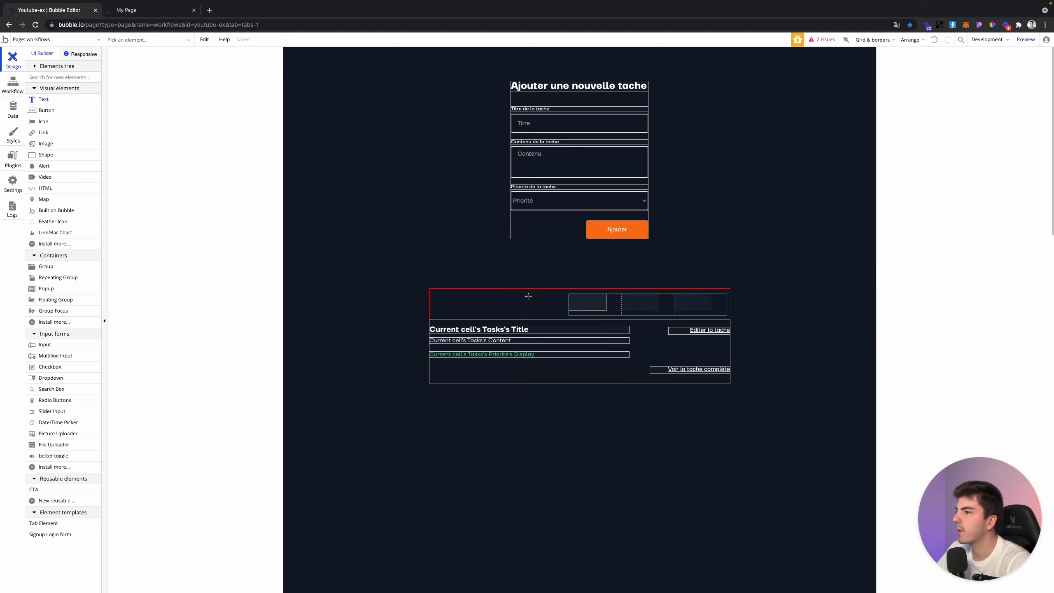
pyautogui.moveTo(587, 303); pyautogui.dragTo(624, 307)
pyautogui.click(600, 306)
pyautogui.doubleClick(601, 307)
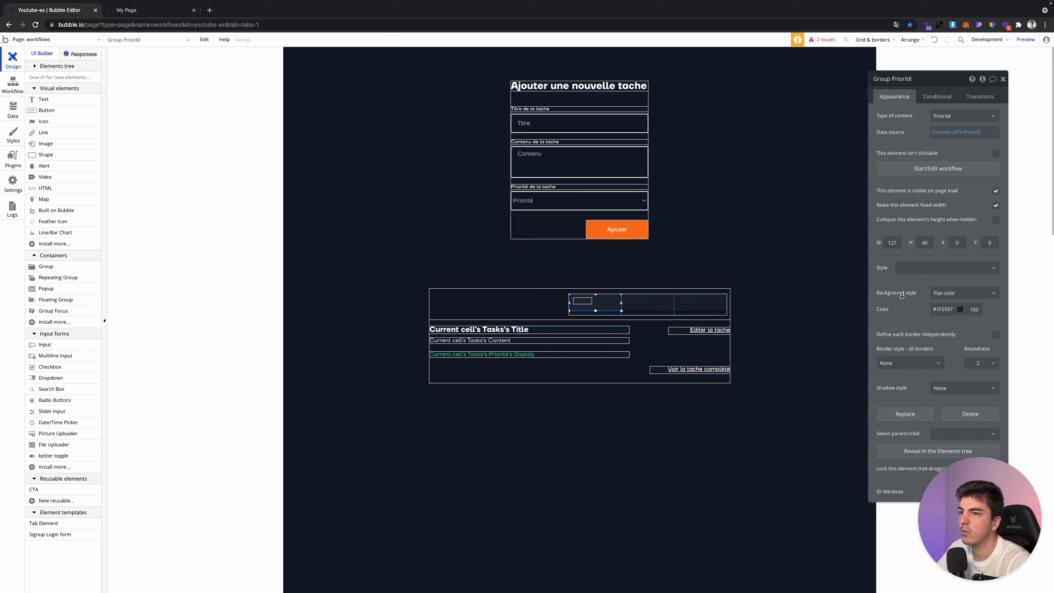
pyautogui.doubleClick(901, 247)
pyautogui.write('12')
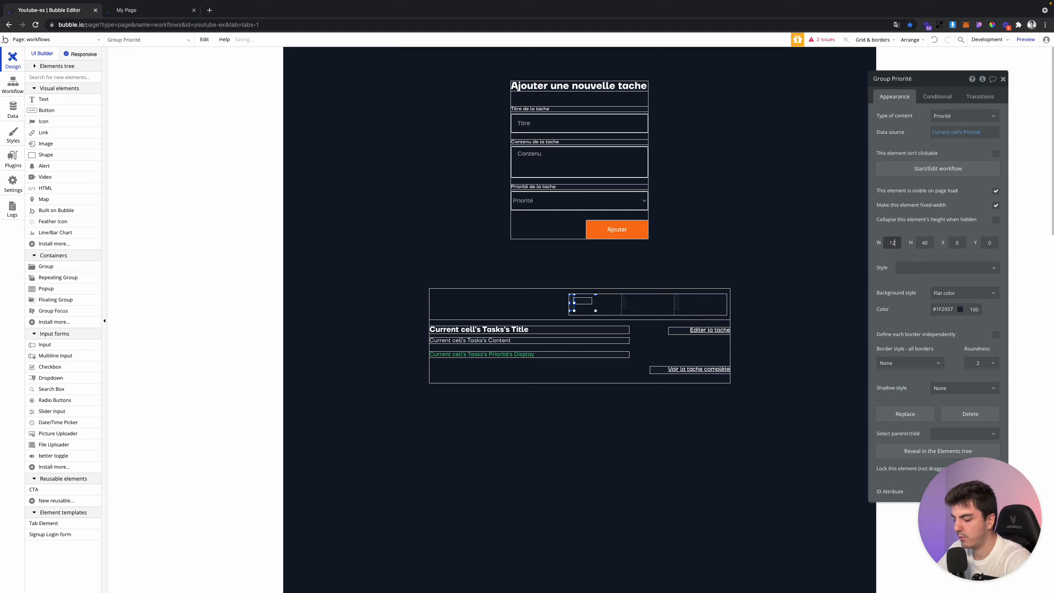
pyautogui.write('5')
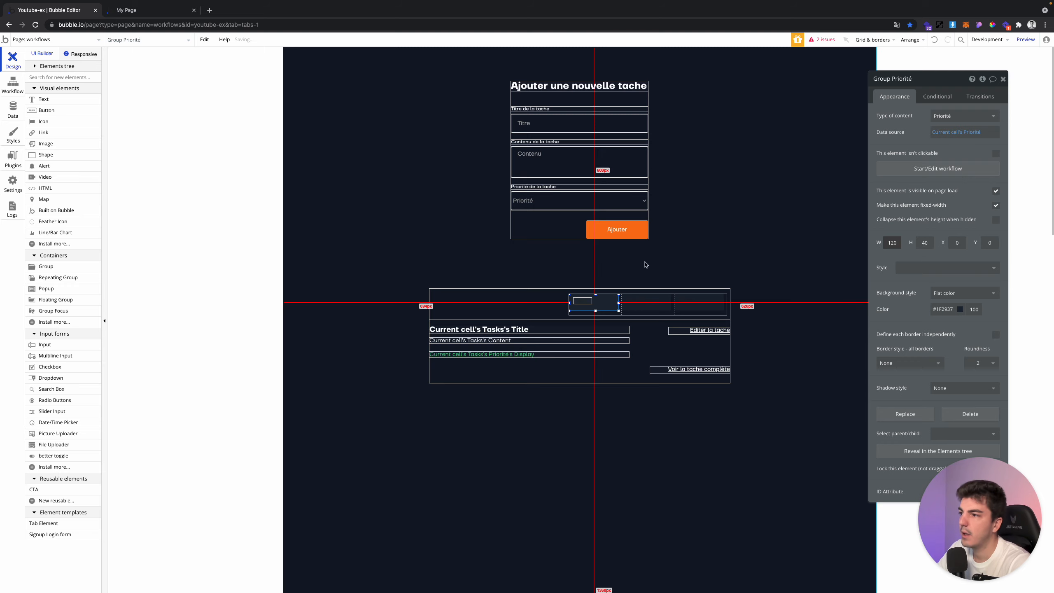
# Set the new text element's content to Parent group's Priorité's Display
pyautogui.click(586, 301)
pyautogui.click(950, 128)
pyautogui.click(1002, 114)
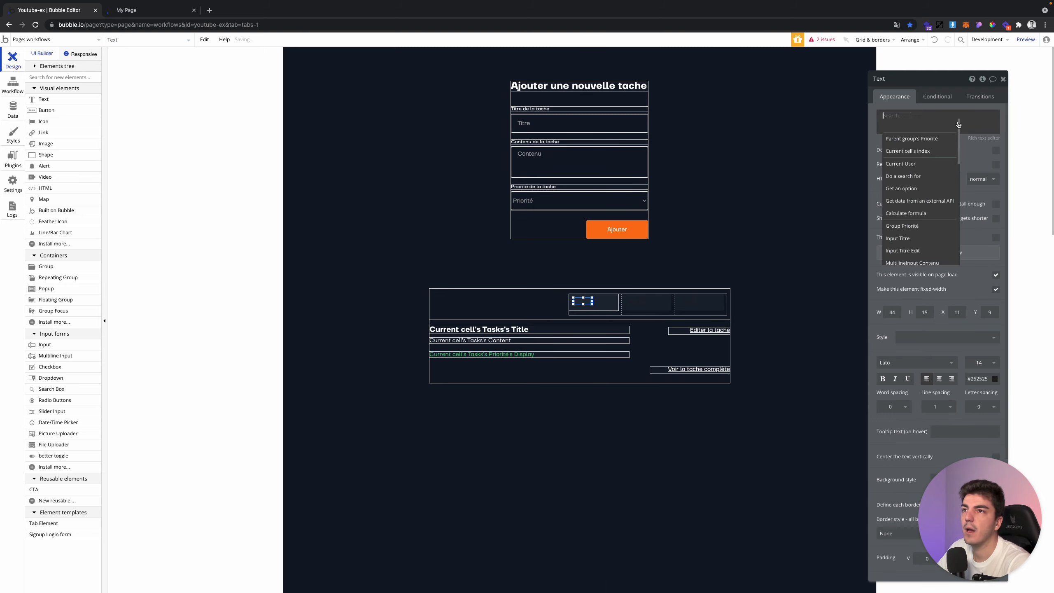
pyautogui.click(923, 137)
pyautogui.click(969, 130)
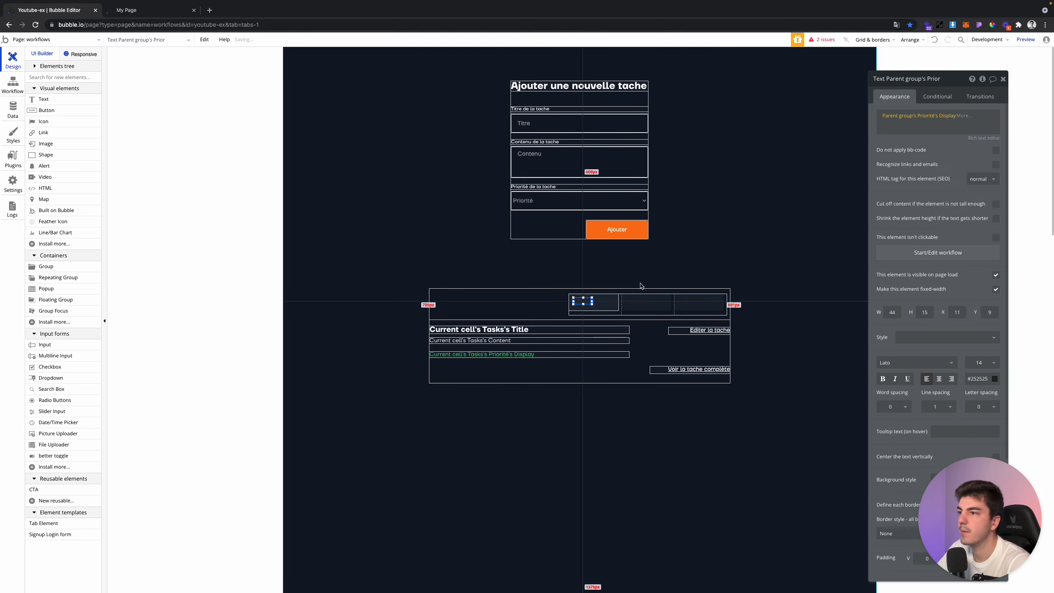
# Widen the priority text to about 99 px and centre it within the cell group
pyautogui.moveTo(593, 301); pyautogui.dragTo(614, 302)
pyautogui.click(911, 40)
pyautogui.click(895, 89)
# Apply the style B - Text - 14 - Medium - Light to the priority text and centre-align its content
pyautogui.click(946, 337)
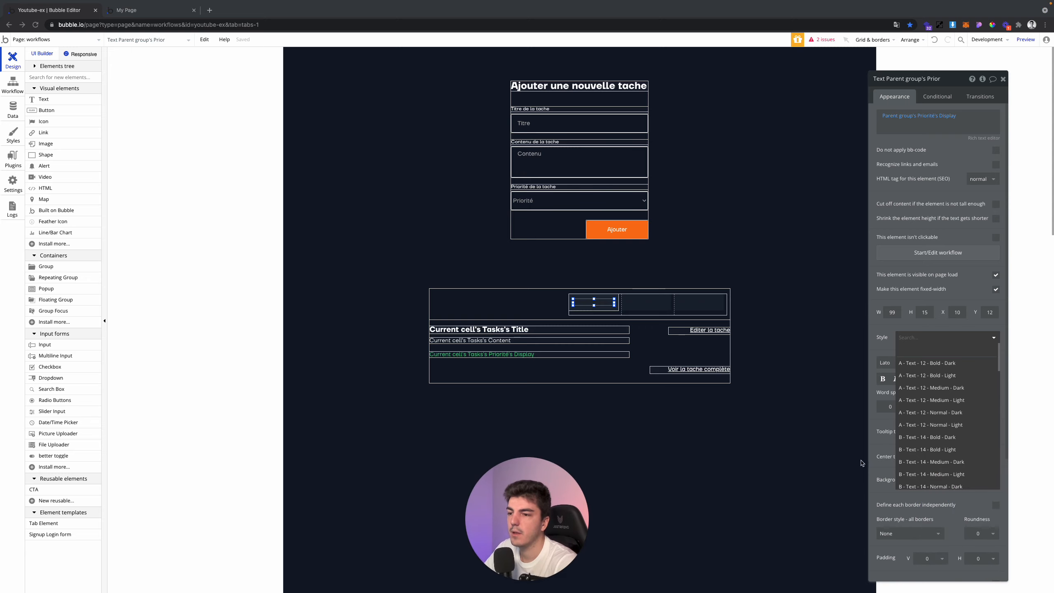
pyautogui.click(953, 475)
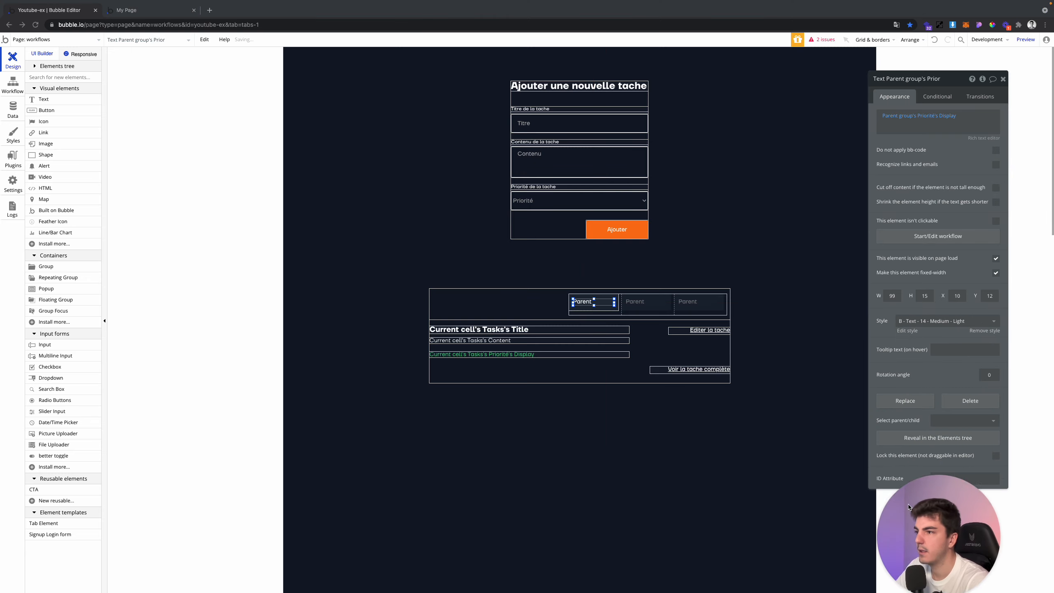
pyautogui.click(969, 140)
pyautogui.click(479, 98)
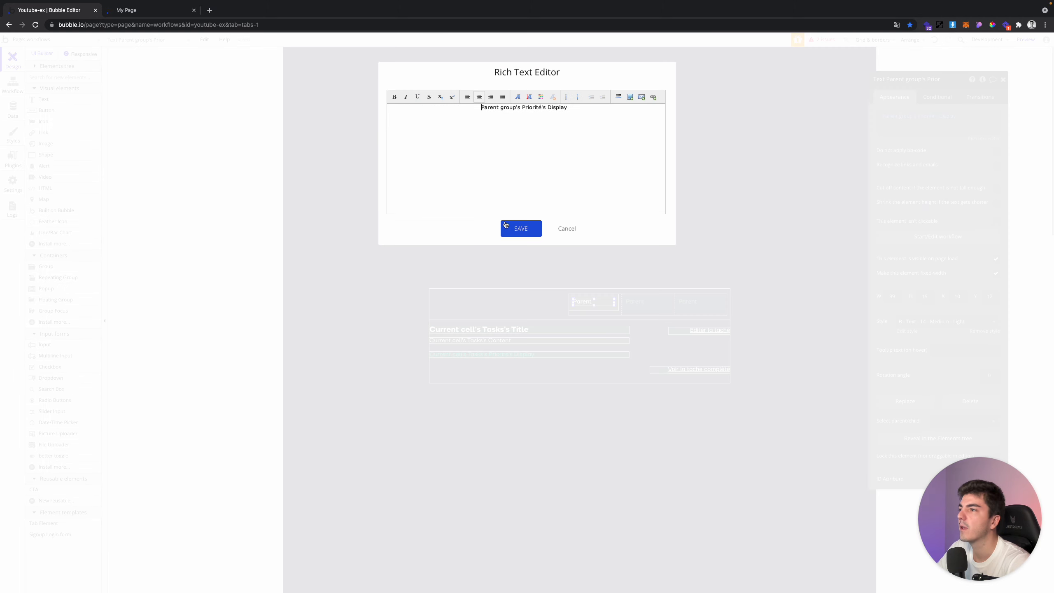
pyautogui.click(513, 231)
# Reload the page preview to check the priority cells above the task list
pyautogui.click(161, 11)
pyautogui.click(208, 40)
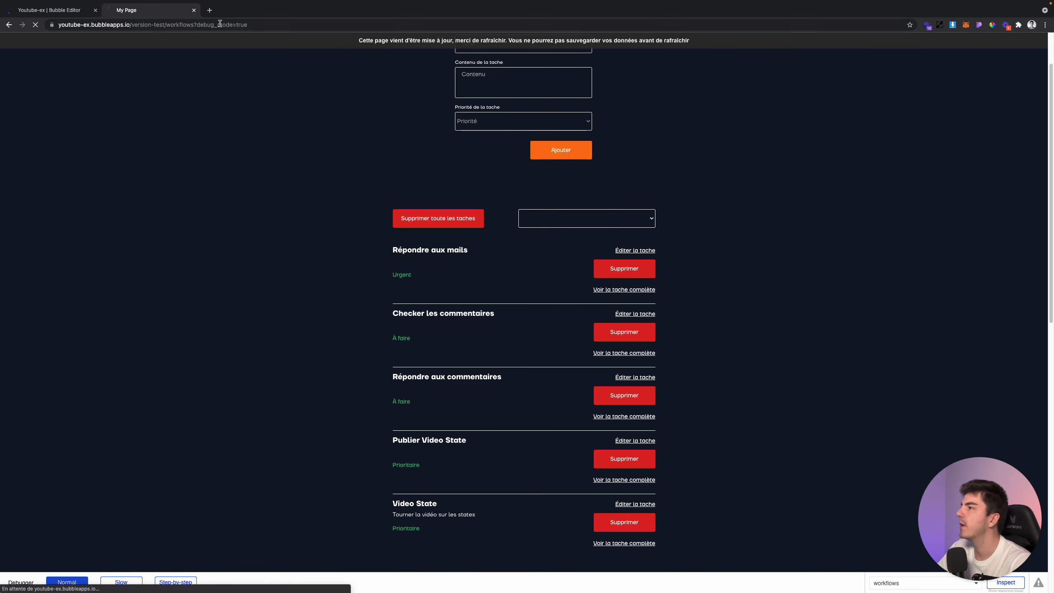
pyautogui.click(50, 10)
# Remove the priority repeating group's separators and fit it to a height of 40 at X 347, Y 23
pyautogui.click(661, 310)
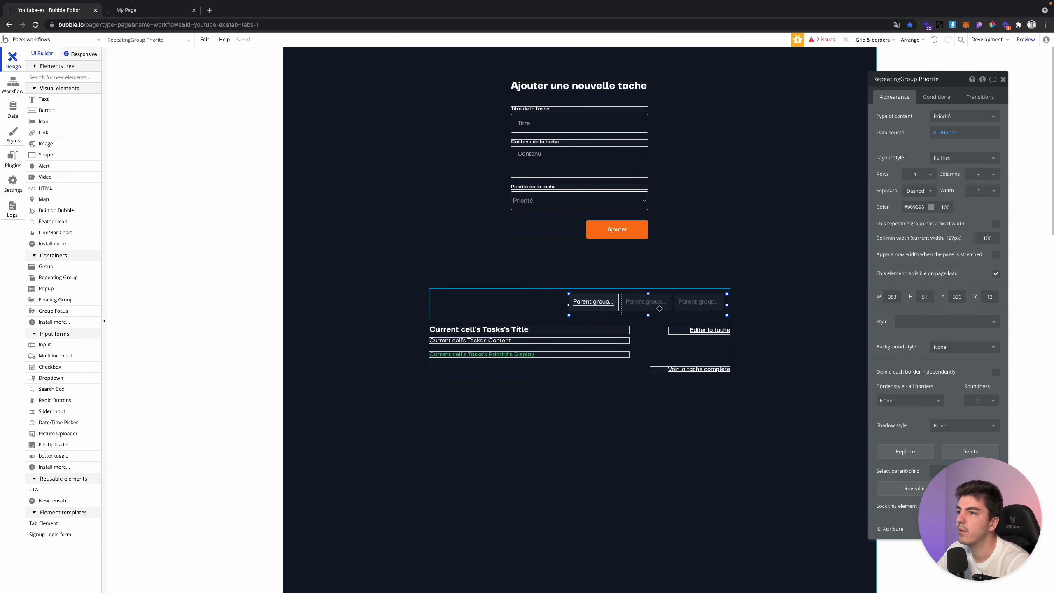
pyautogui.click(909, 191)
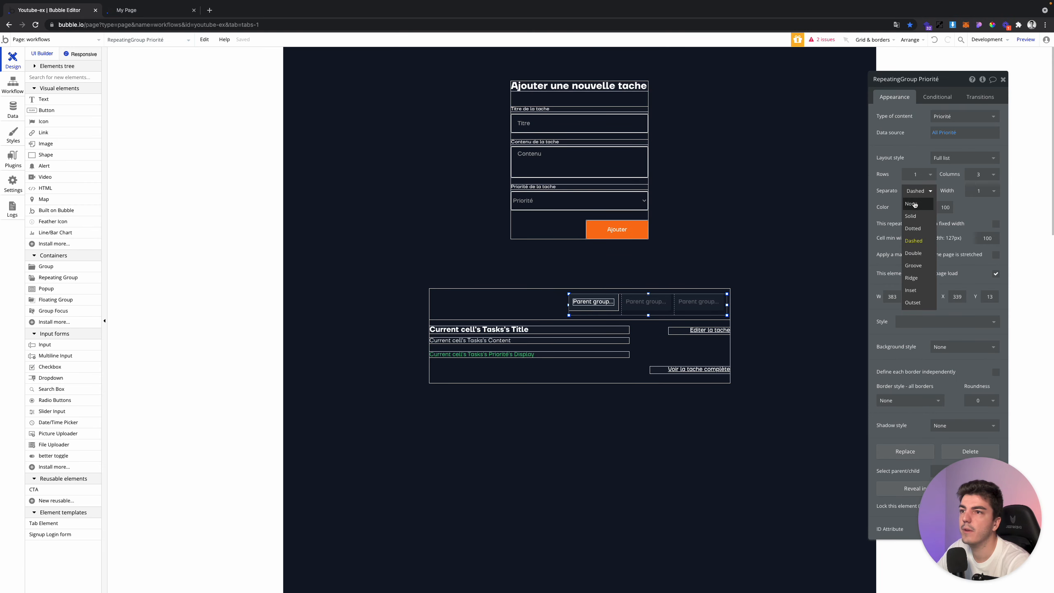
pyautogui.click(911, 203)
pyautogui.moveTo(648, 315); pyautogui.dragTo(648, 311)
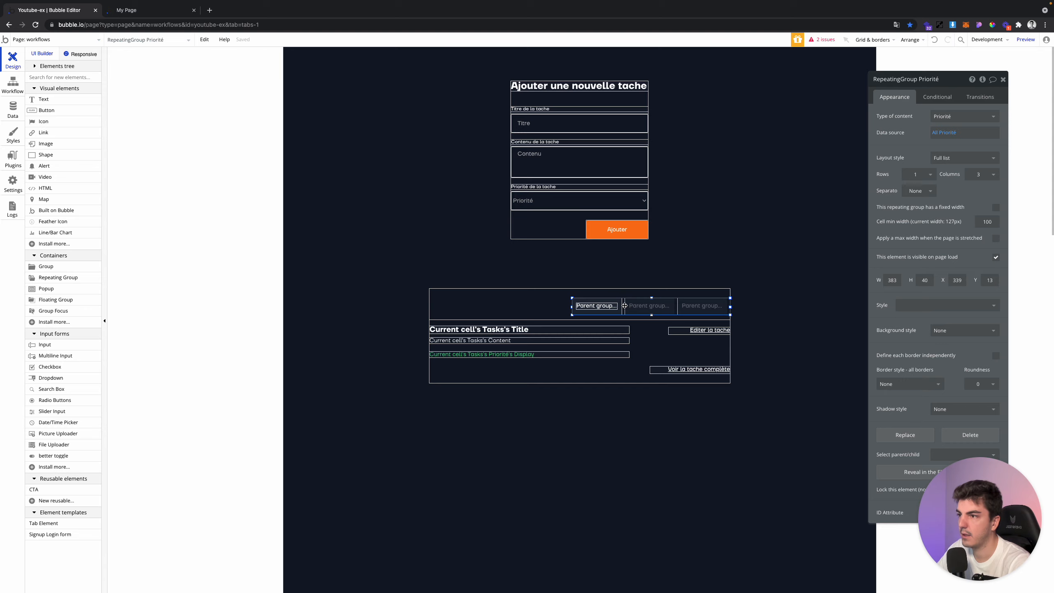
# Reload the preview to examine how the priority buttons line up with the task list's edge
pyautogui.click(110, 13)
pyautogui.click(181, 43)
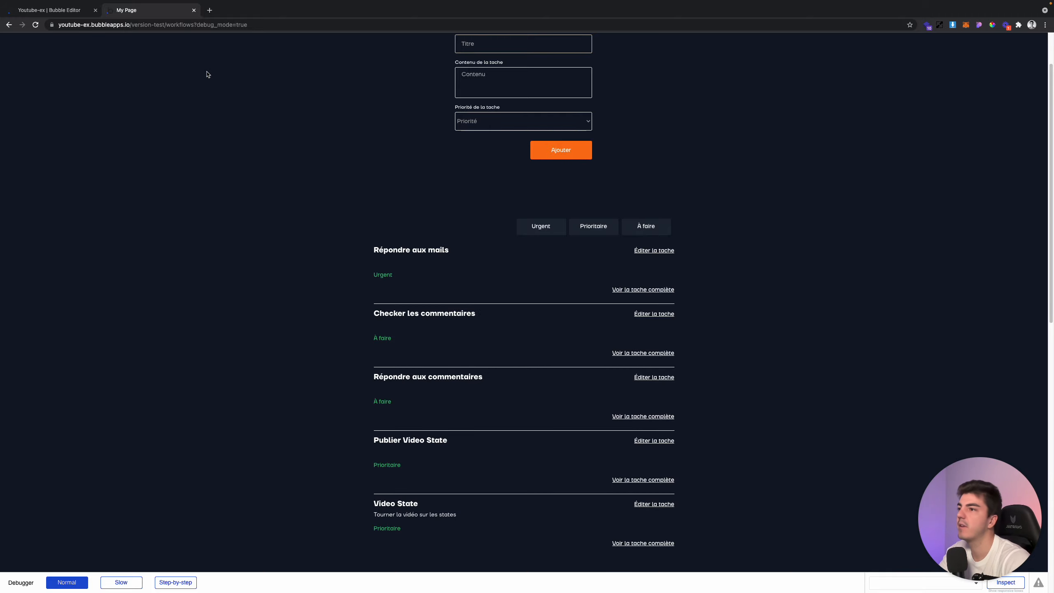
pyautogui.click(50, 13)
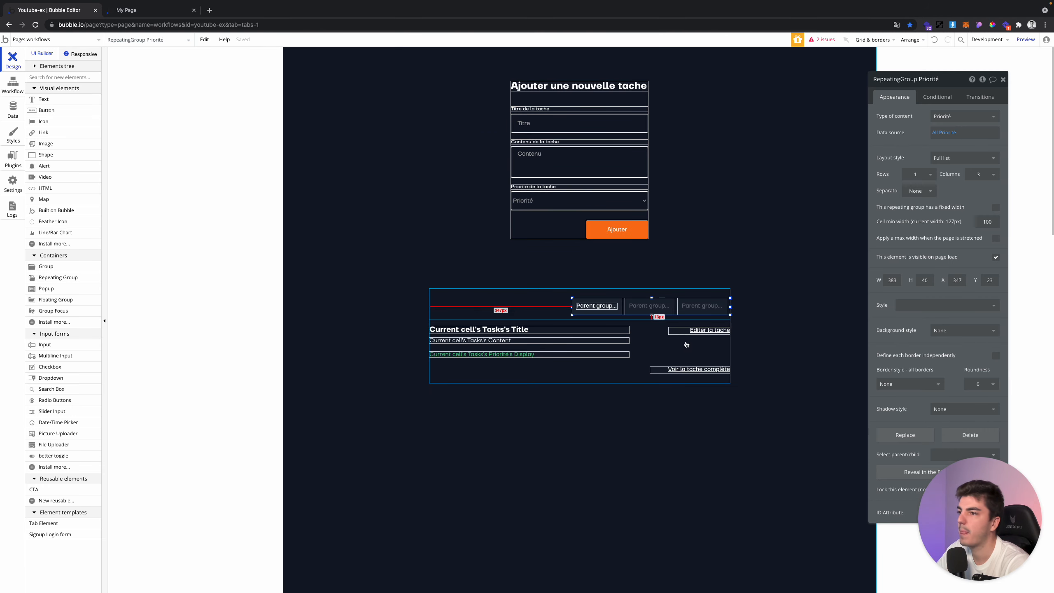
# Try stretching the cell group to about 127 px, the full width of its cell
pyautogui.click(622, 306)
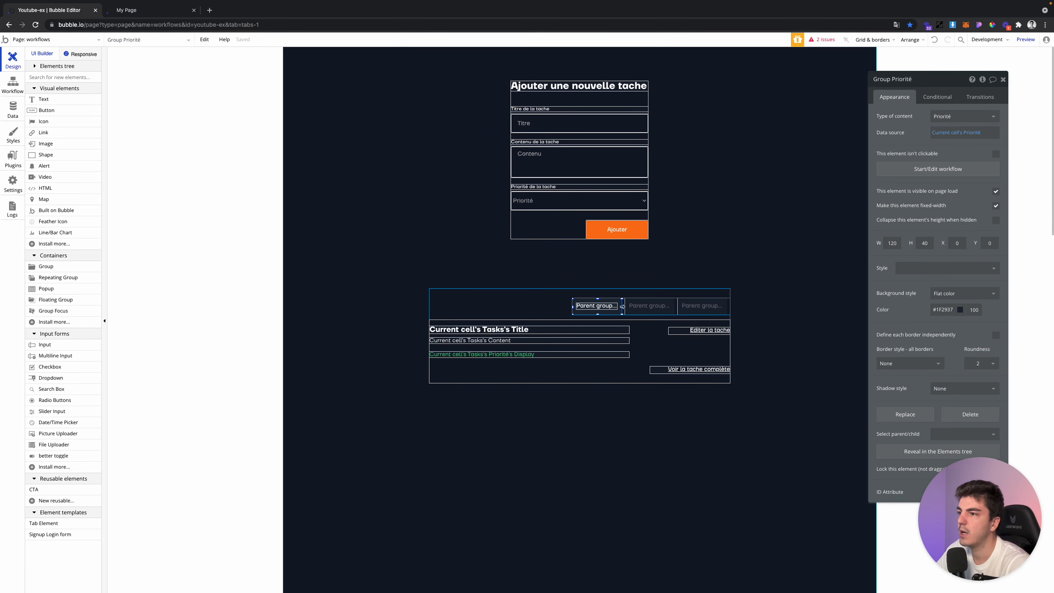
pyautogui.click(627, 306)
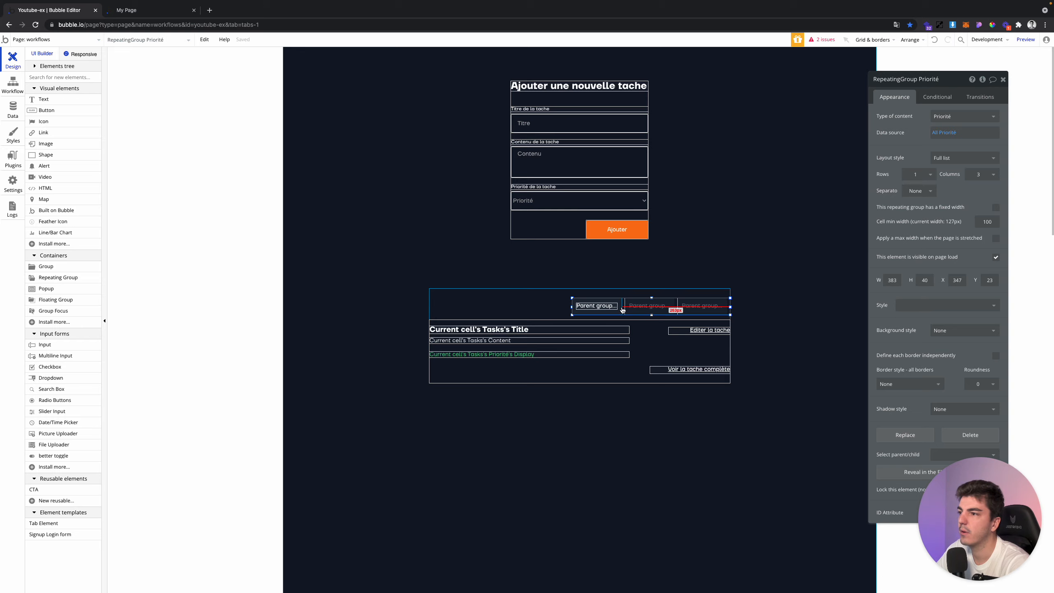
pyautogui.click(623, 308)
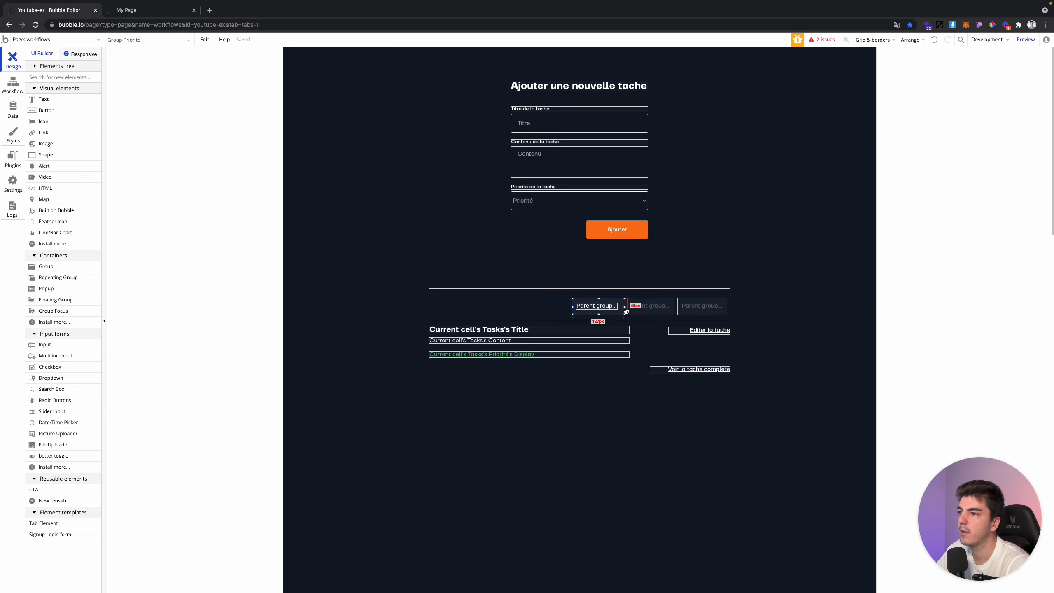
pyautogui.doubleClick(624, 307)
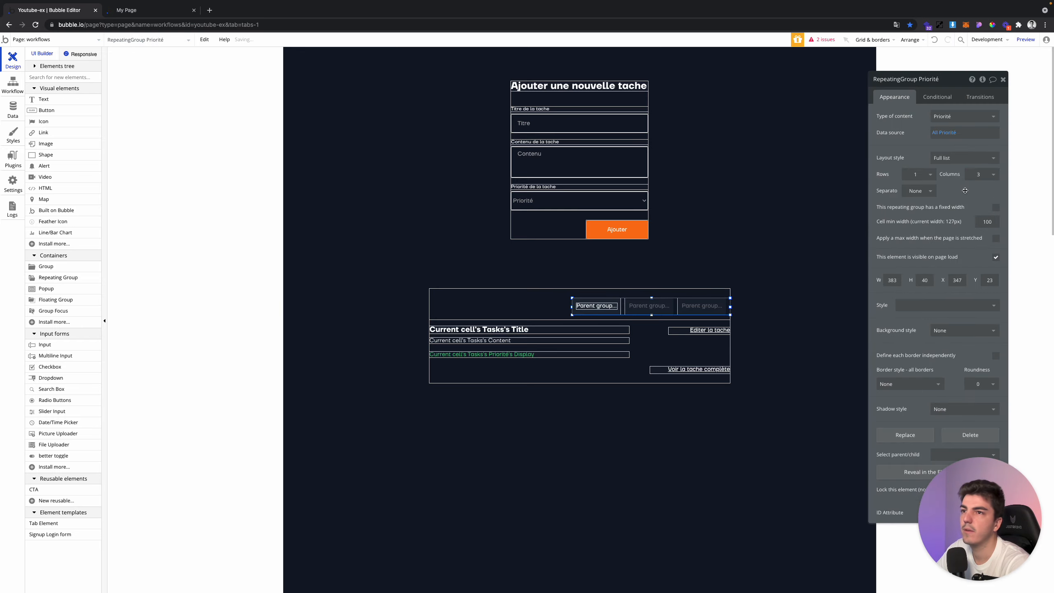
# Give the priority repeating group solid separators in colour #111827 with a width of 10
pyautogui.click(919, 191)
pyautogui.click(918, 216)
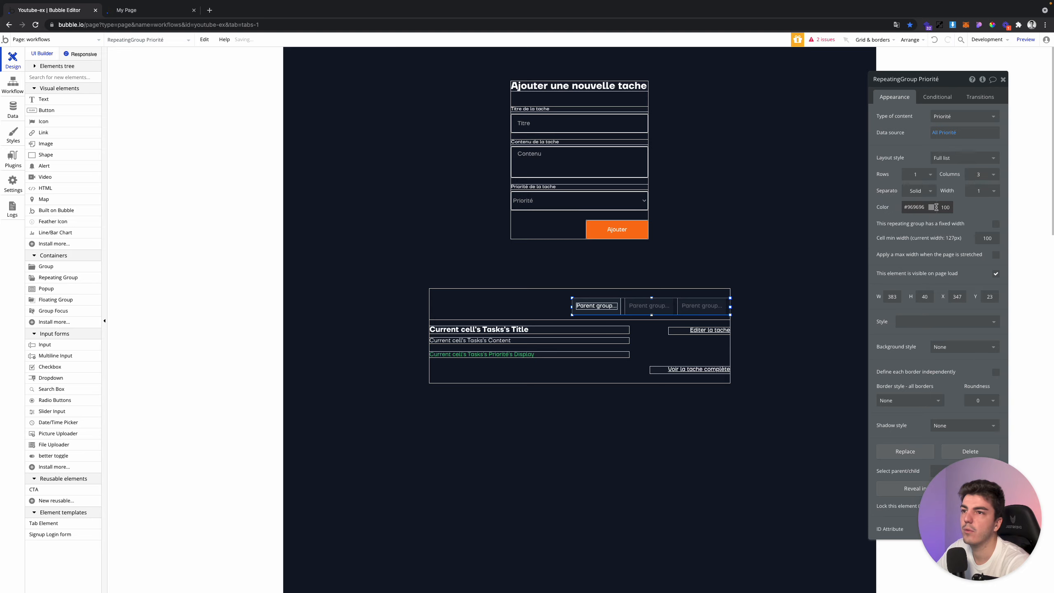
pyautogui.click(932, 207)
pyautogui.click(907, 281)
pyautogui.click(990, 194)
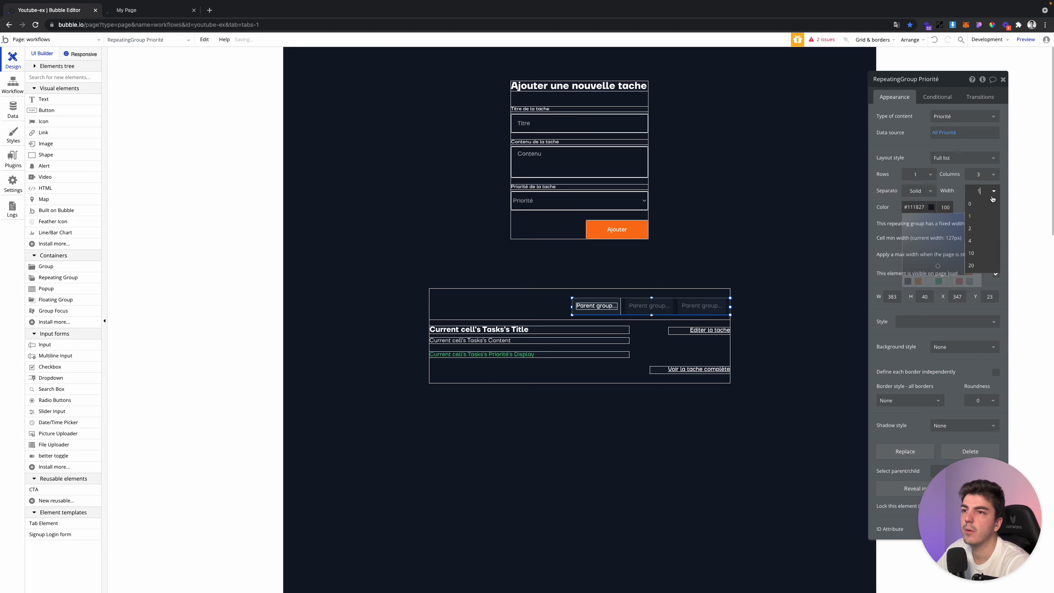
pyautogui.click(970, 252)
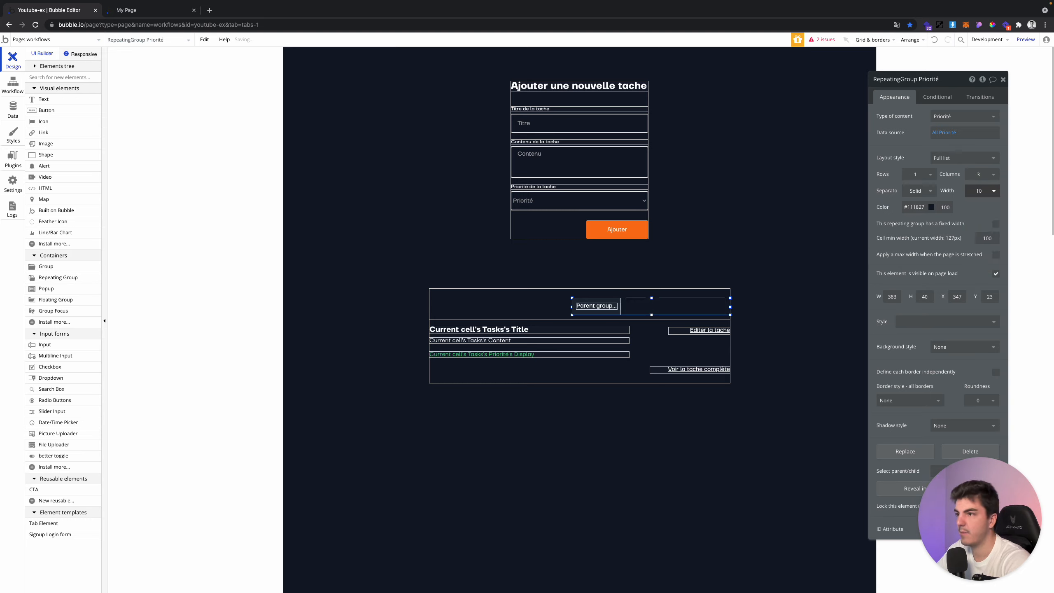
# Widen the cell group in the first priority cell to about 121 px
pyautogui.click(619, 312)
pyautogui.moveTo(621, 307); pyautogui.dragTo(623, 308)
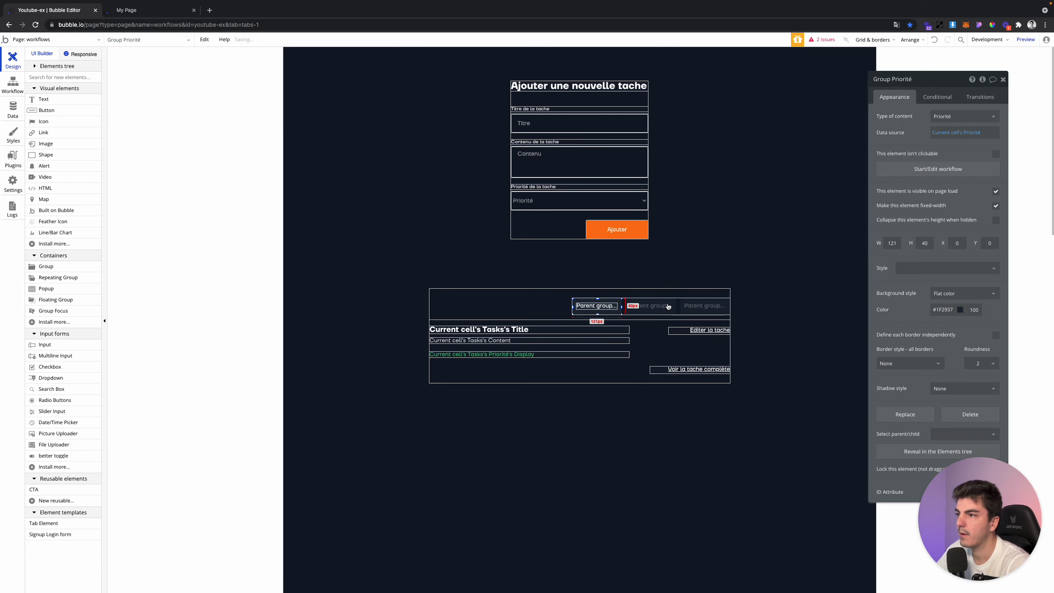
pyautogui.click(684, 272)
# Refresh the preview to check the priority buttons' spacing and alignment with the wider separators
pyautogui.click(123, 14)
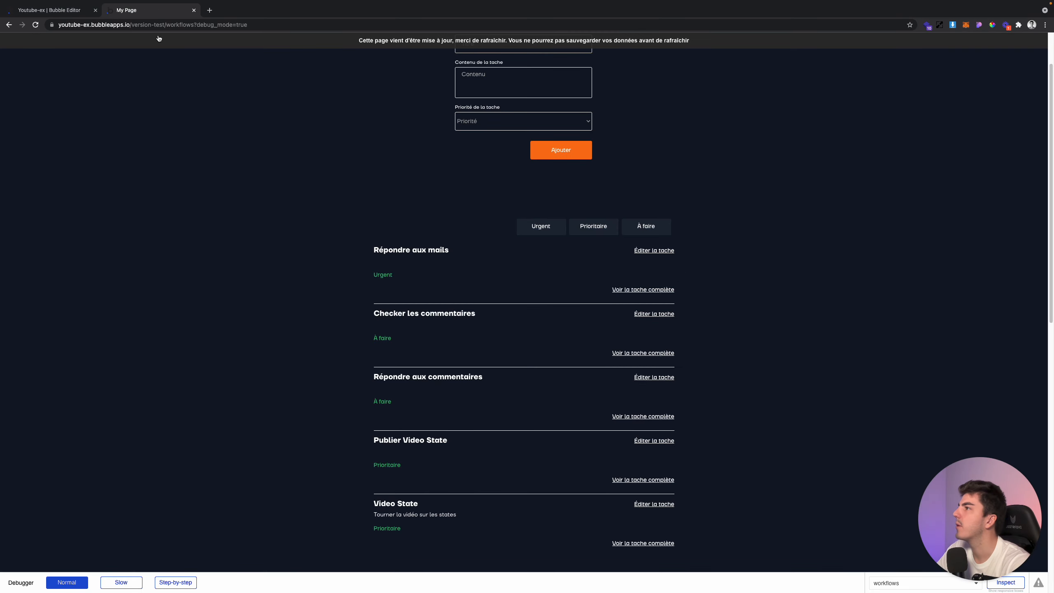
pyautogui.press('super+r')
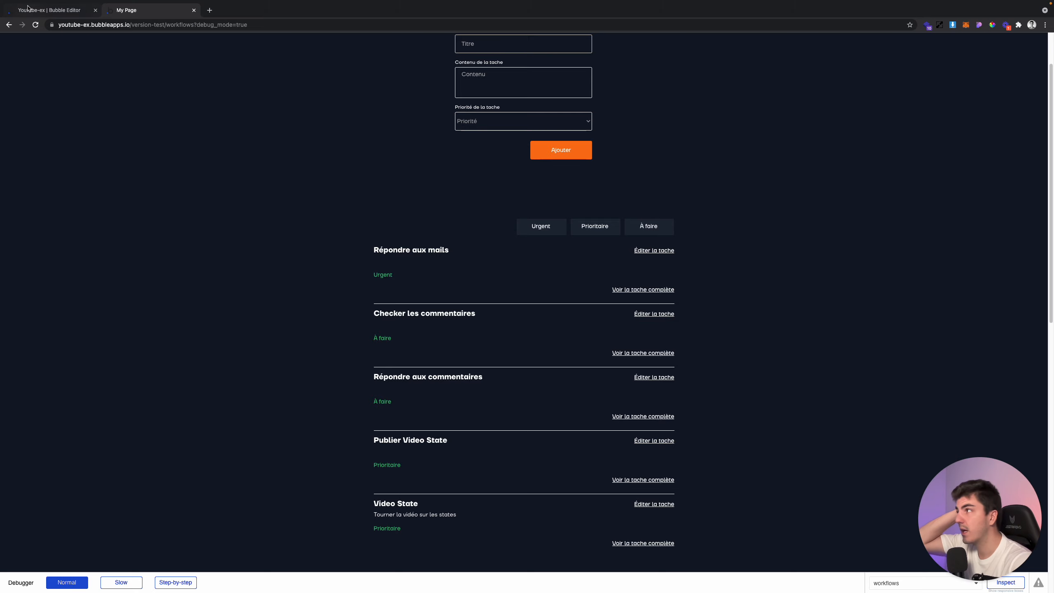
pyautogui.click(53, 11)
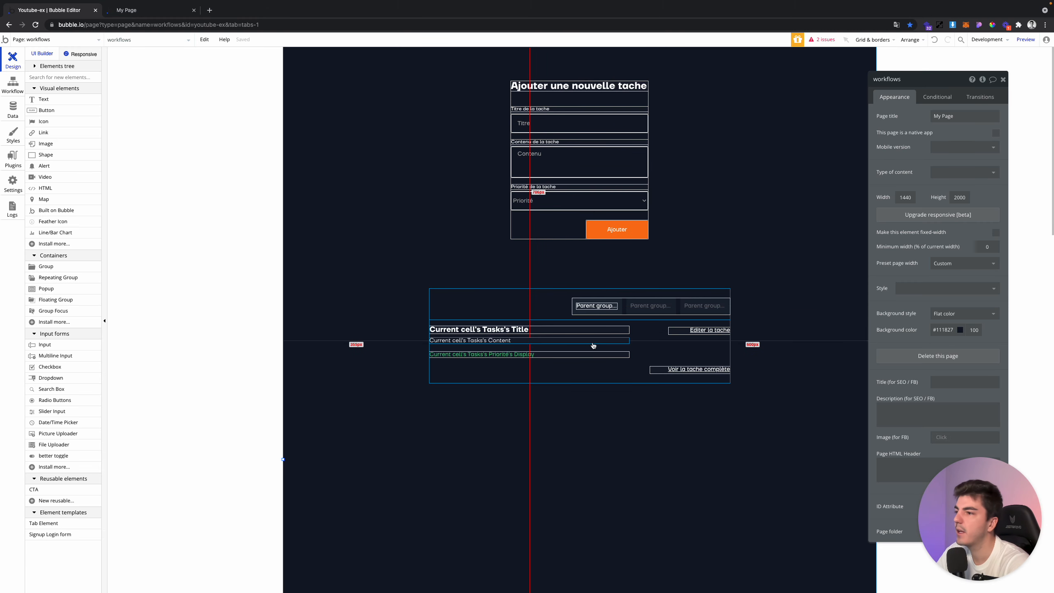
# Inspect the Priorité constraint in the tasks repeating group's search data source
pyautogui.click(602, 360)
pyautogui.click(952, 132)
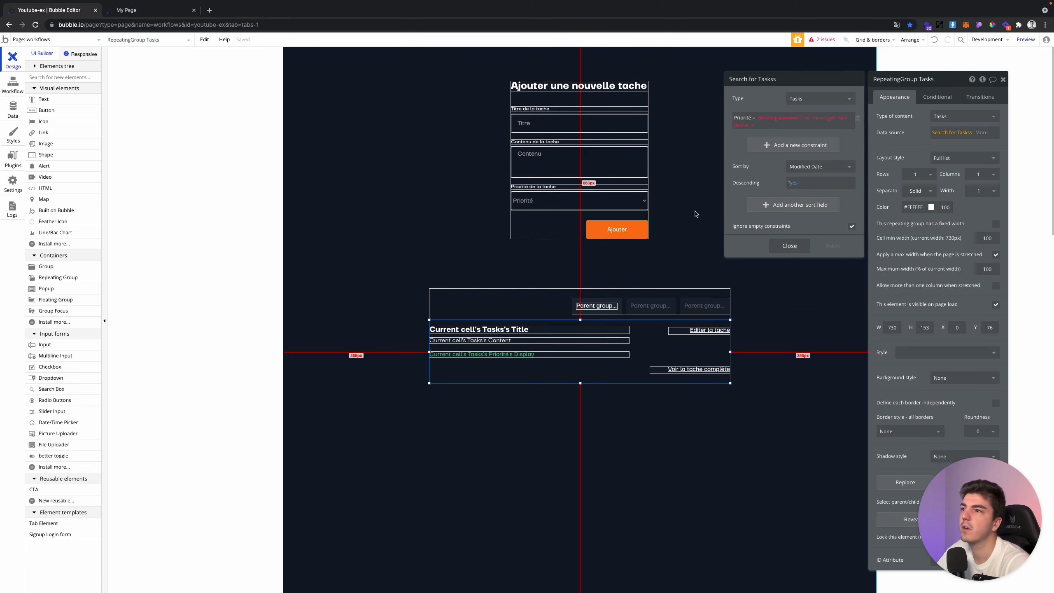
pyautogui.rightClick(777, 122)
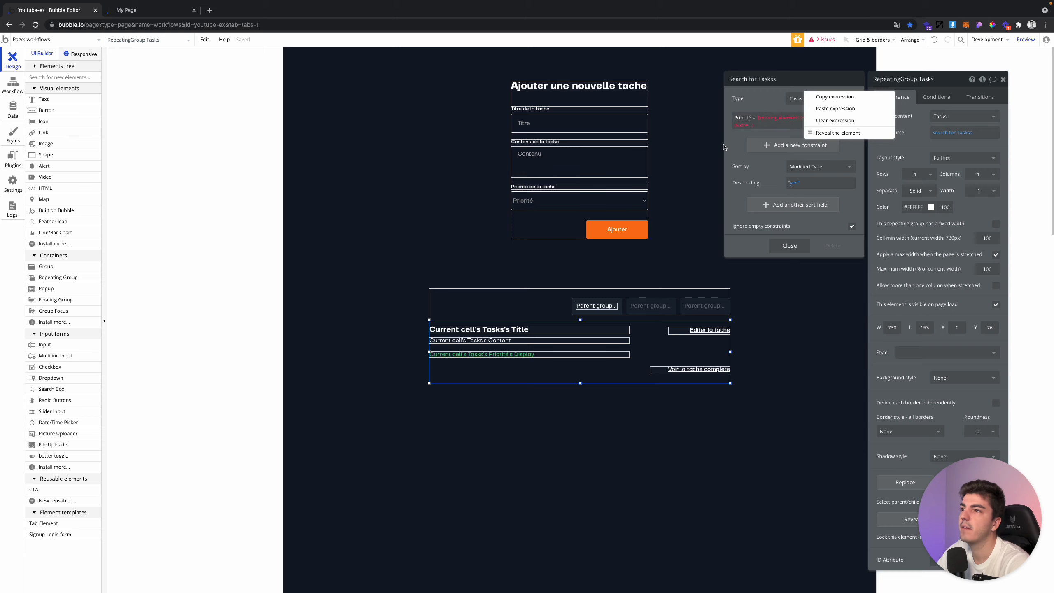
pyautogui.click(731, 163)
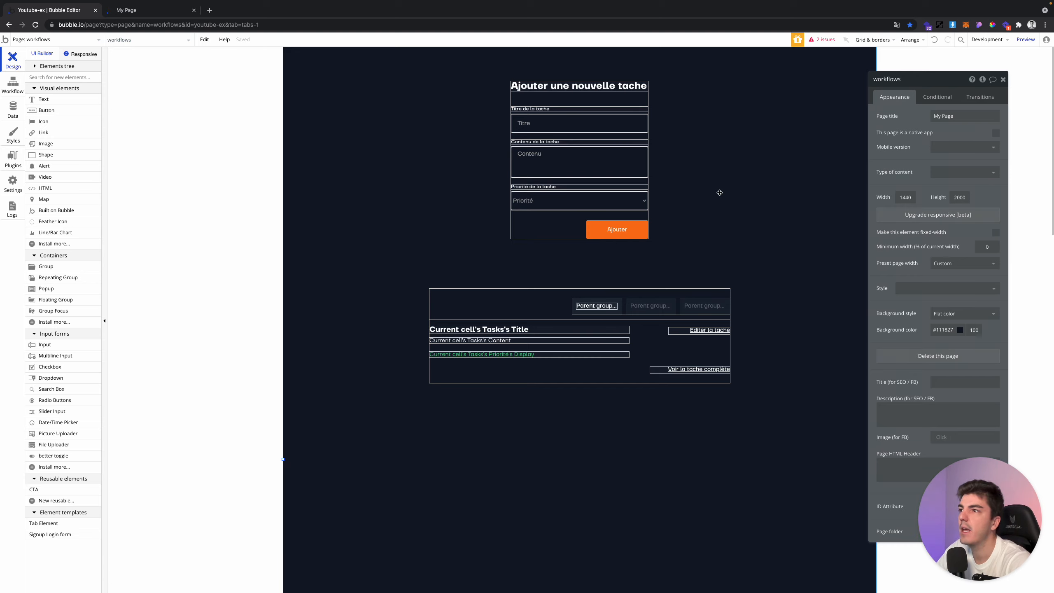
# Create a custom state named priorité of type Priorité on the workflows page, without a default value
pyautogui.click(983, 80)
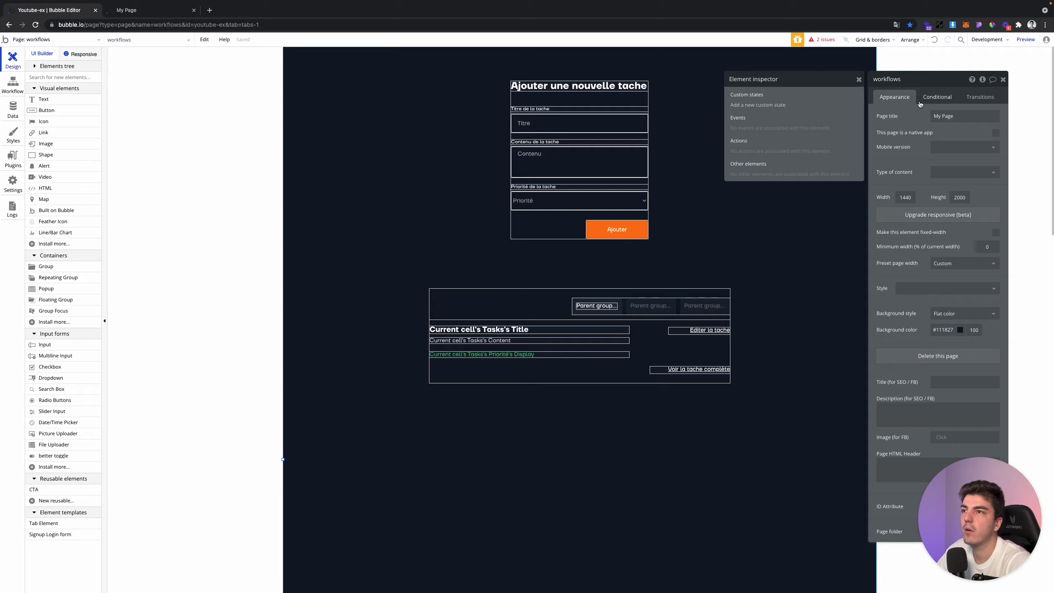
pyautogui.click(773, 107)
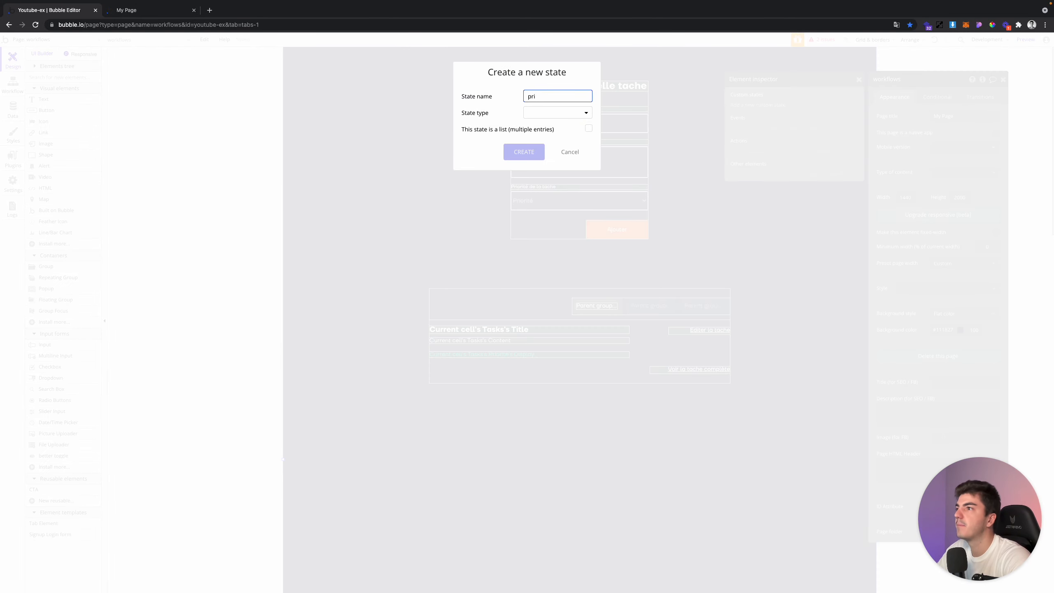
pyautogui.click(536, 113)
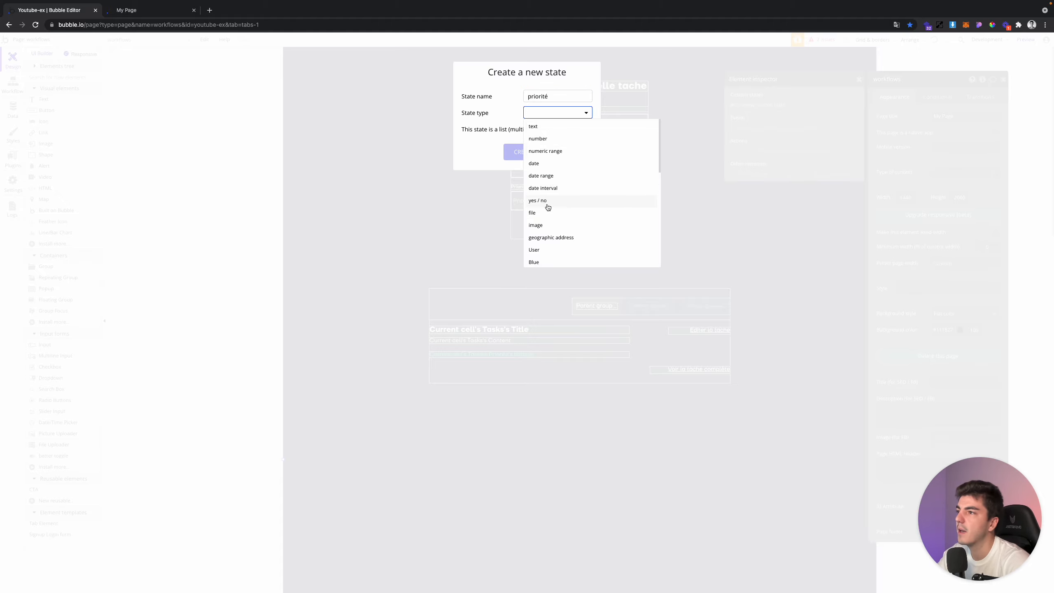
pyautogui.scroll(-5, 543, 196)
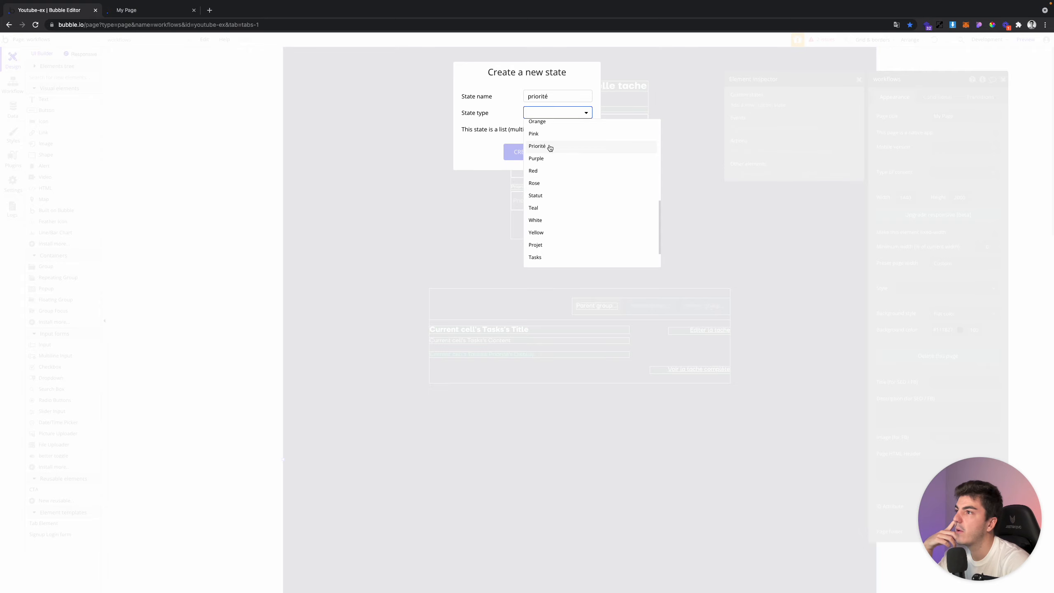
pyautogui.click(550, 146)
pyautogui.click(518, 152)
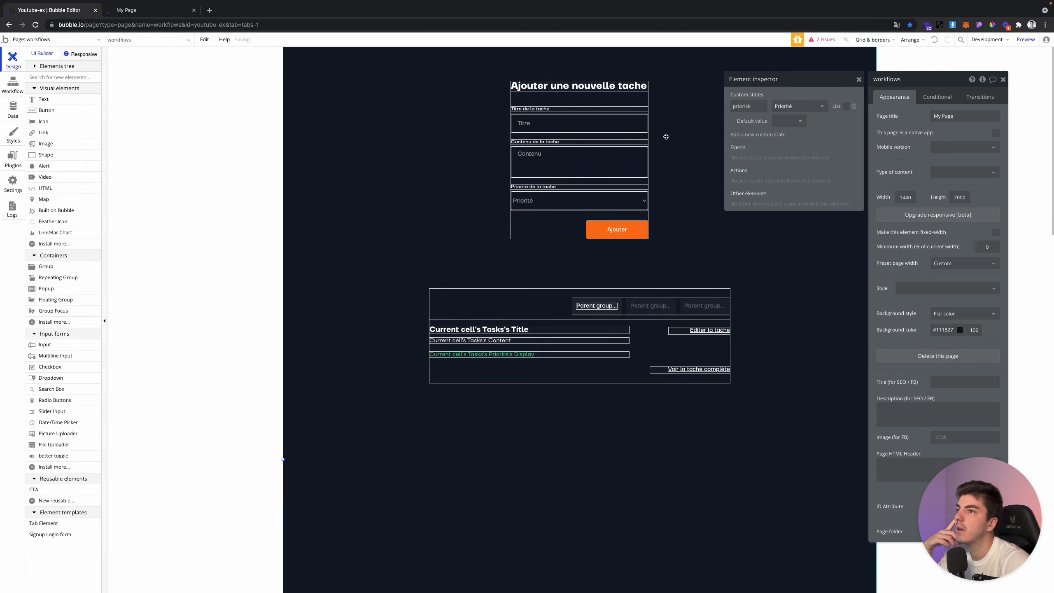
pyautogui.click(780, 125)
pyautogui.click(790, 146)
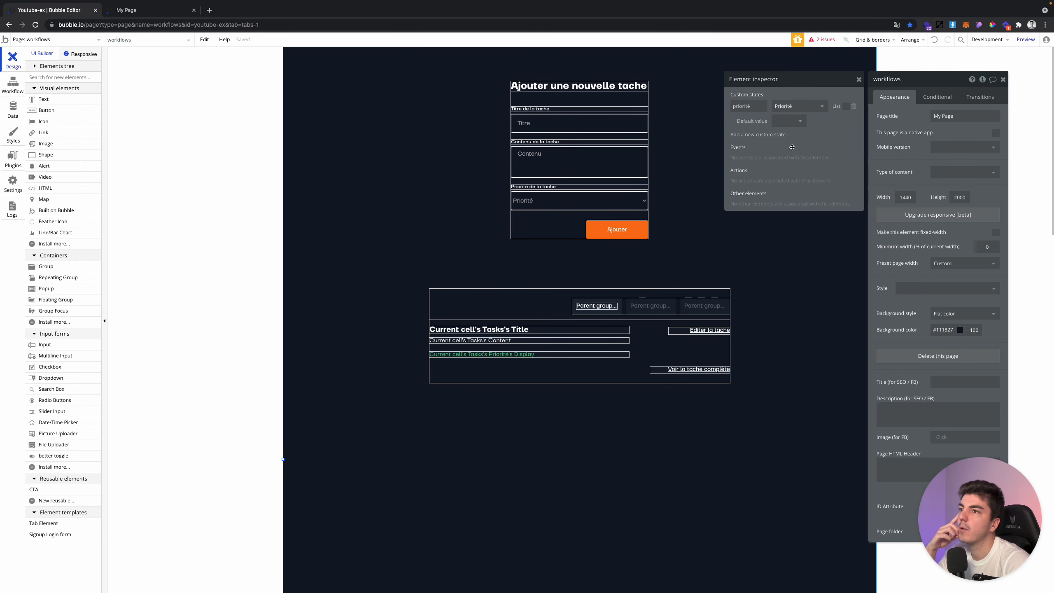
# Start a click workflow for the first priority cell's group and add a Set state action
pyautogui.click(596, 312)
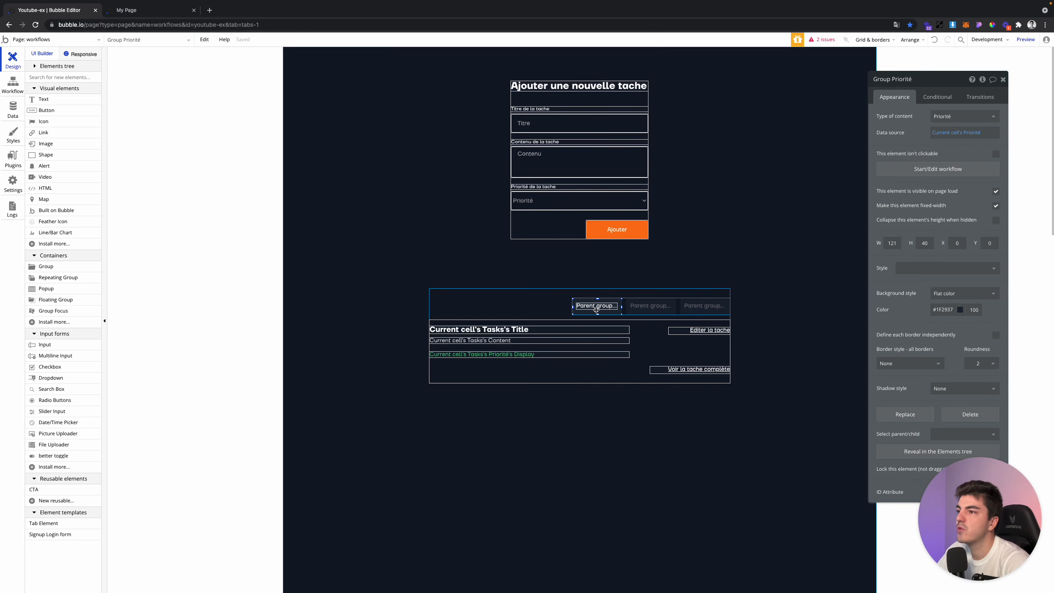
pyautogui.click(937, 170)
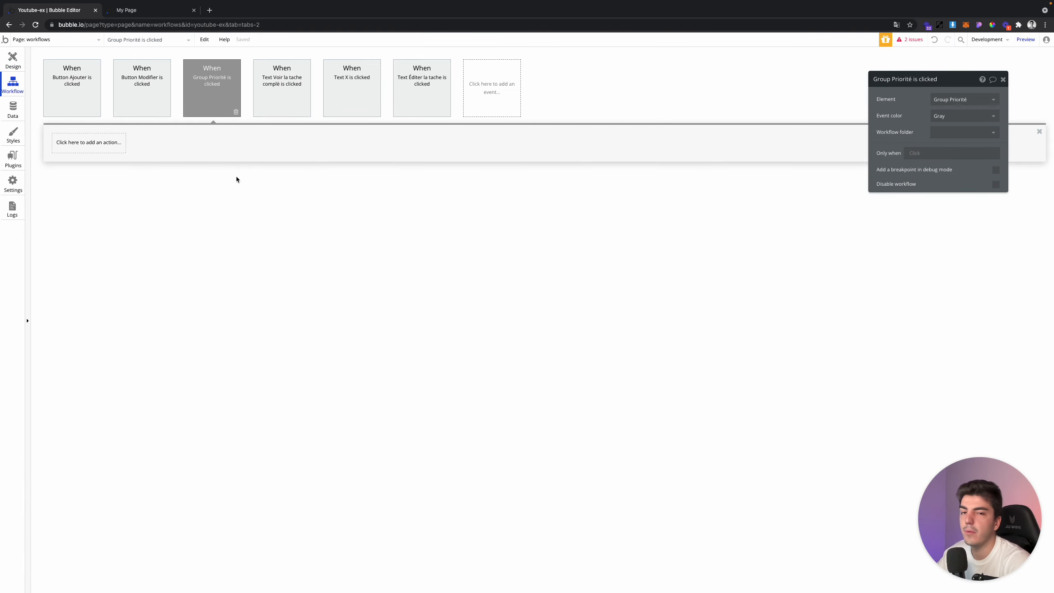
pyautogui.click(101, 148)
pyautogui.moveTo(98, 195)
pyautogui.write('set state')
pyautogui.click(96, 178)
# Target the workflows page's priorité custom state in the Set state action
pyautogui.click(964, 108)
pyautogui.click(944, 121)
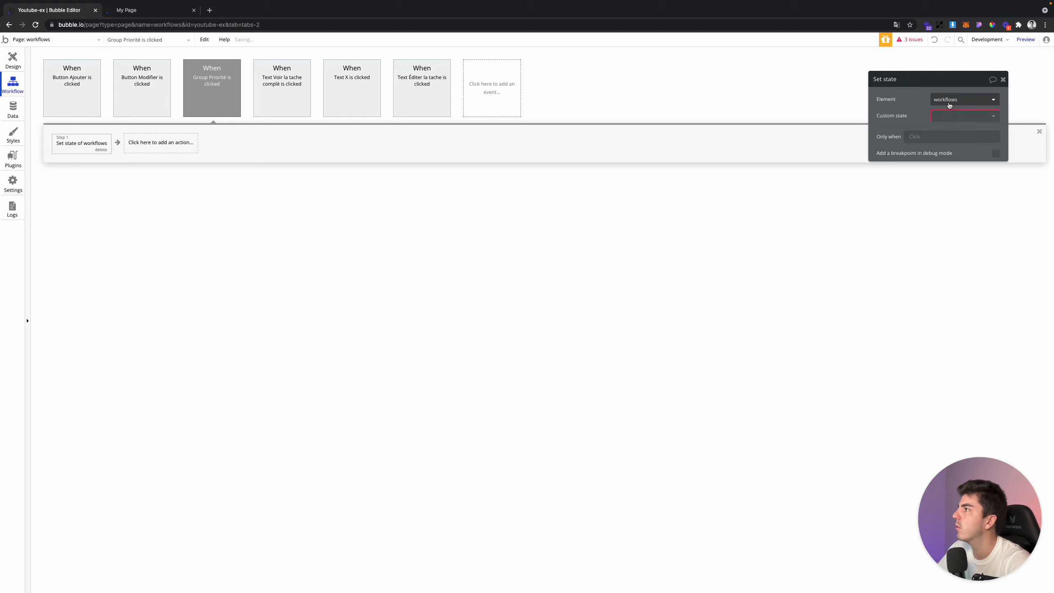
pyautogui.click(954, 116)
pyautogui.click(946, 128)
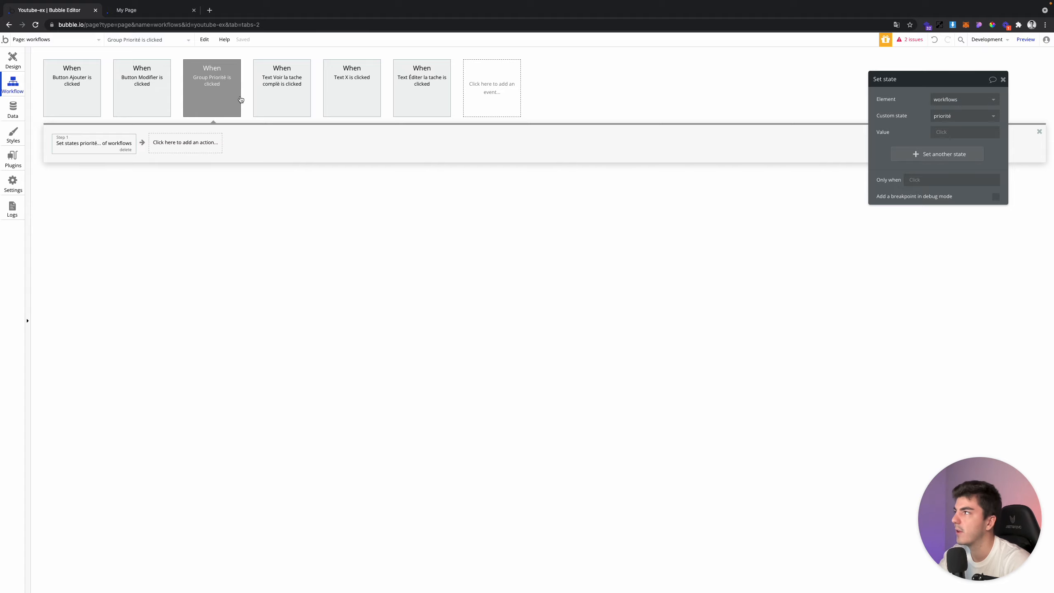
# Look at the priority buttons above the task list in the preview, comparing them with the group in the editor
pyautogui.click(4, 67)
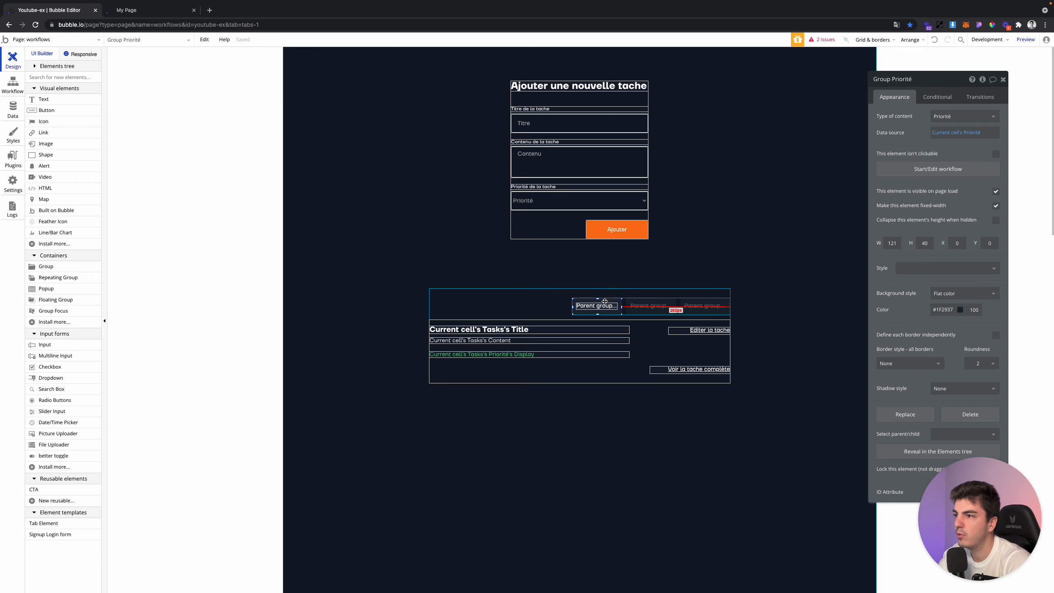
pyautogui.hotkey('ctrl', 'Tab')
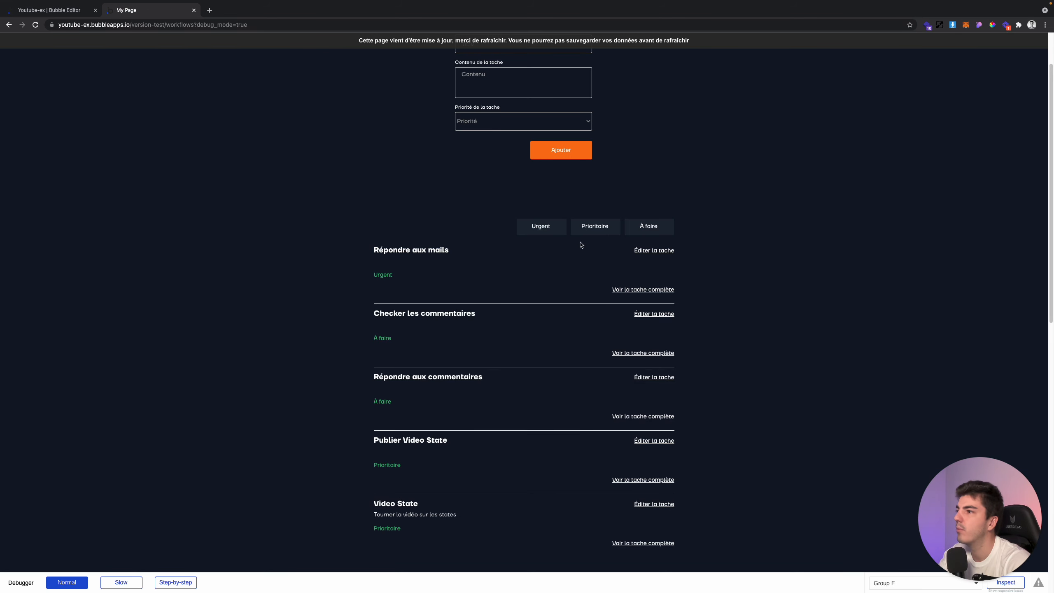
pyautogui.hotkey('ctrl', 'Tab')
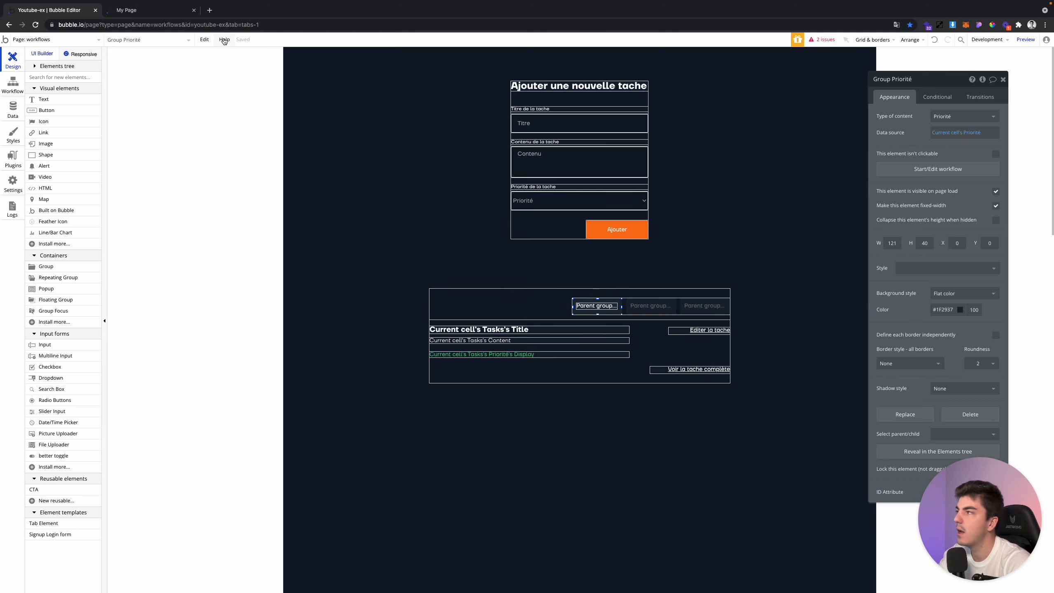
pyautogui.click(139, 14)
pyautogui.click(50, 11)
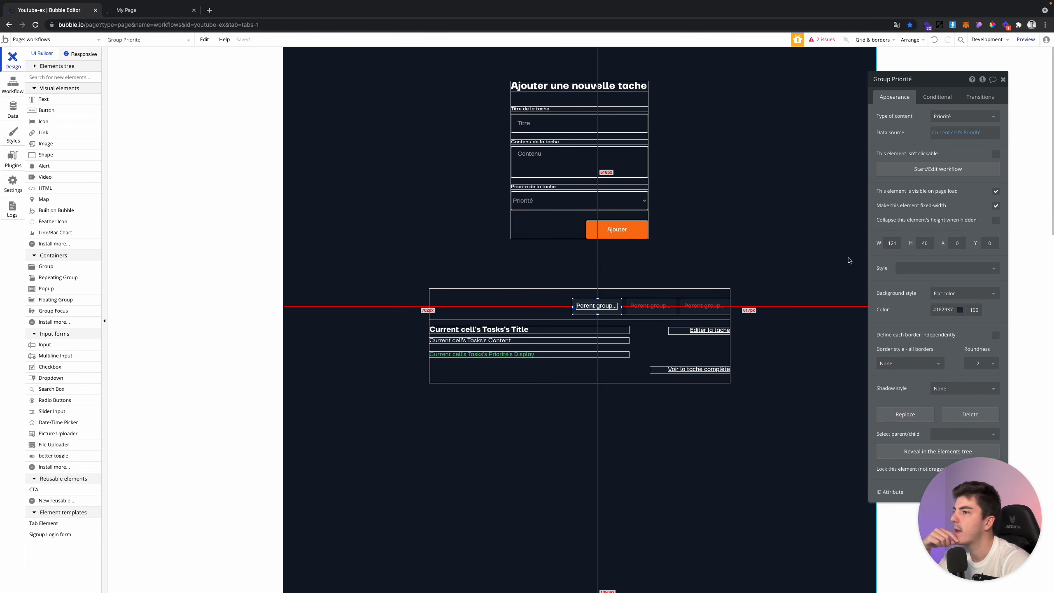
# Set the priorité state's value to Current cell's Priorité in the group's click workflow
pyautogui.click(938, 169)
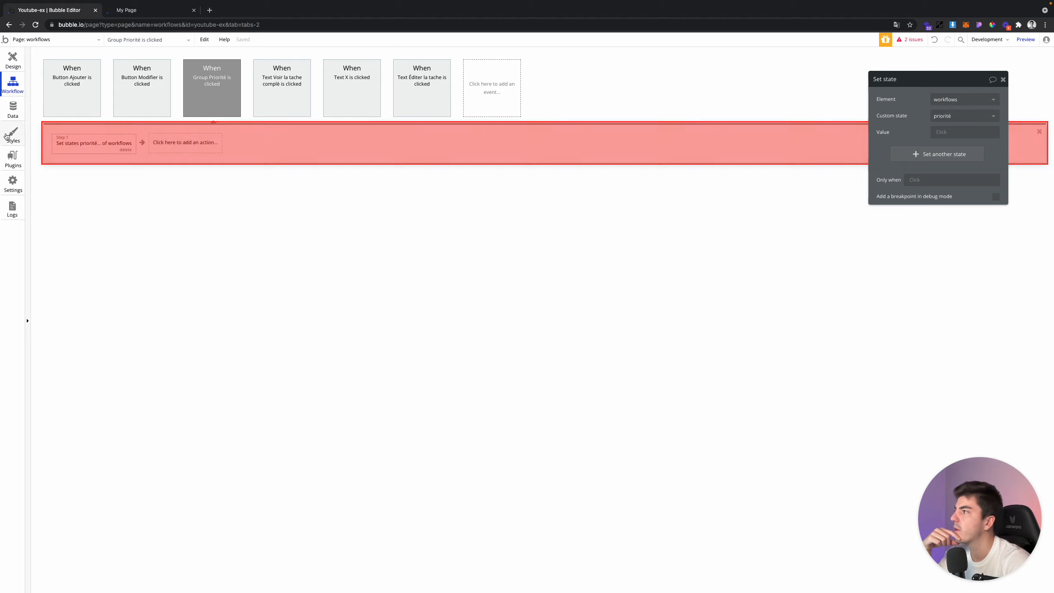
pyautogui.click(963, 132)
pyautogui.click(966, 205)
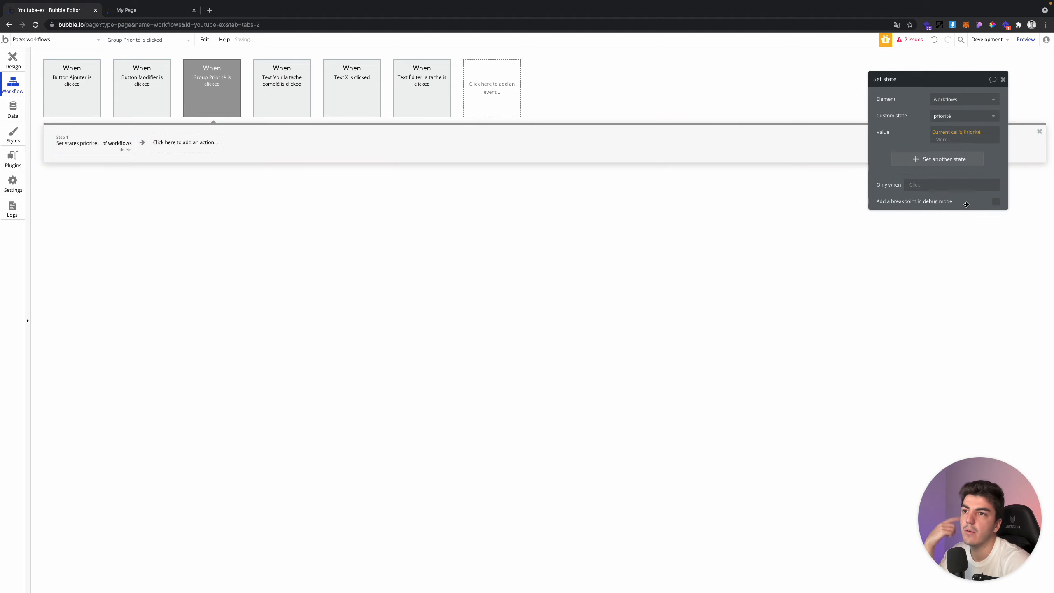
pyautogui.click(920, 150)
pyautogui.click(135, 12)
pyautogui.click(55, 12)
# Replace the Priorité constraint in the tasks repeating group's search with workflows's priorité
pyautogui.click(13, 58)
pyautogui.click(593, 375)
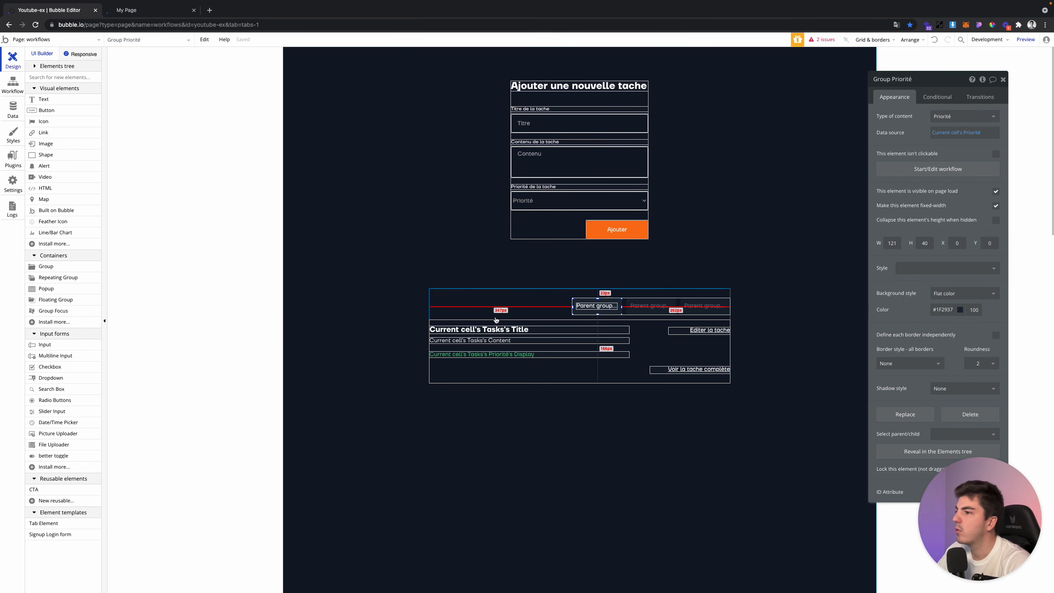
pyautogui.click(952, 133)
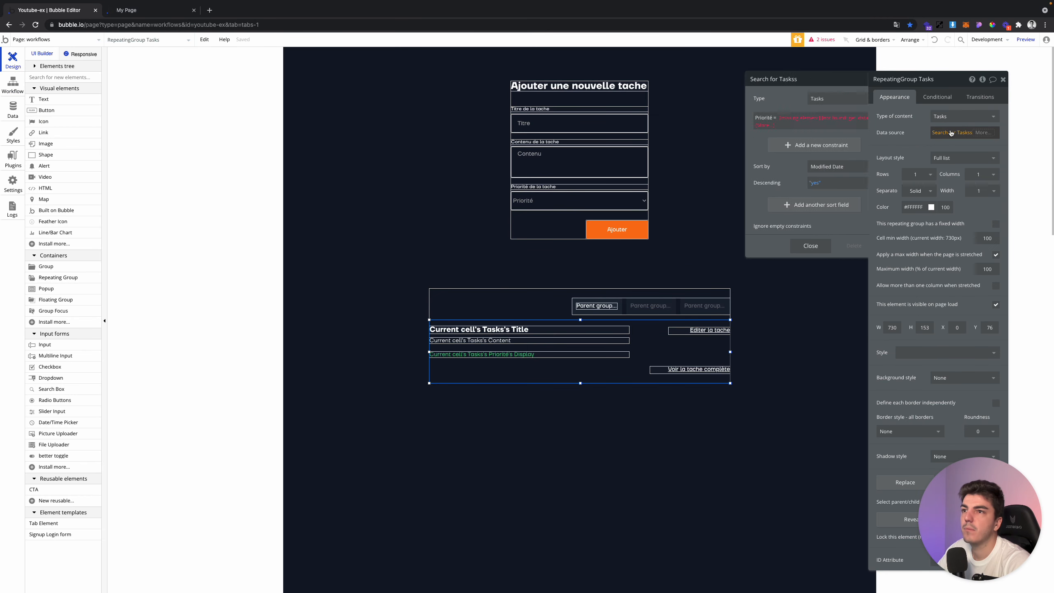
pyautogui.rightClick(778, 121)
pyautogui.click(809, 118)
pyautogui.click(764, 119)
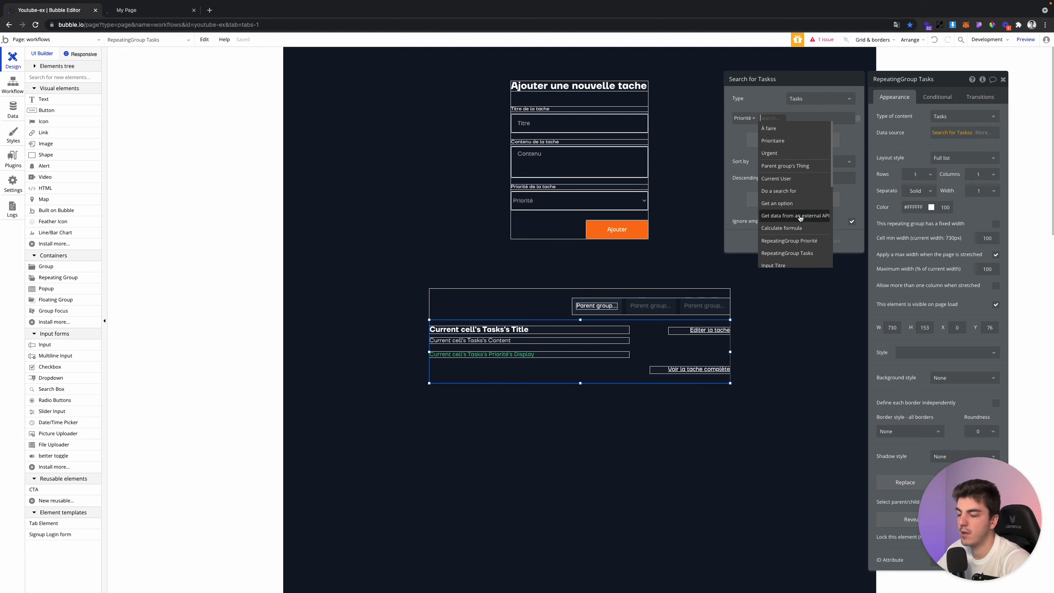
pyautogui.write('work')
pyautogui.click(789, 130)
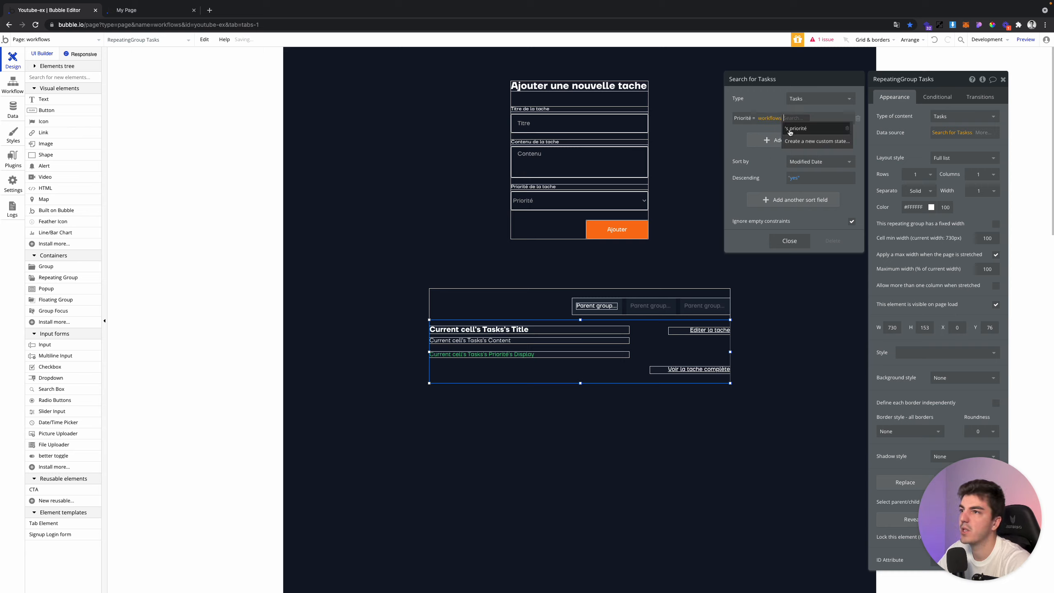
pyautogui.click(796, 129)
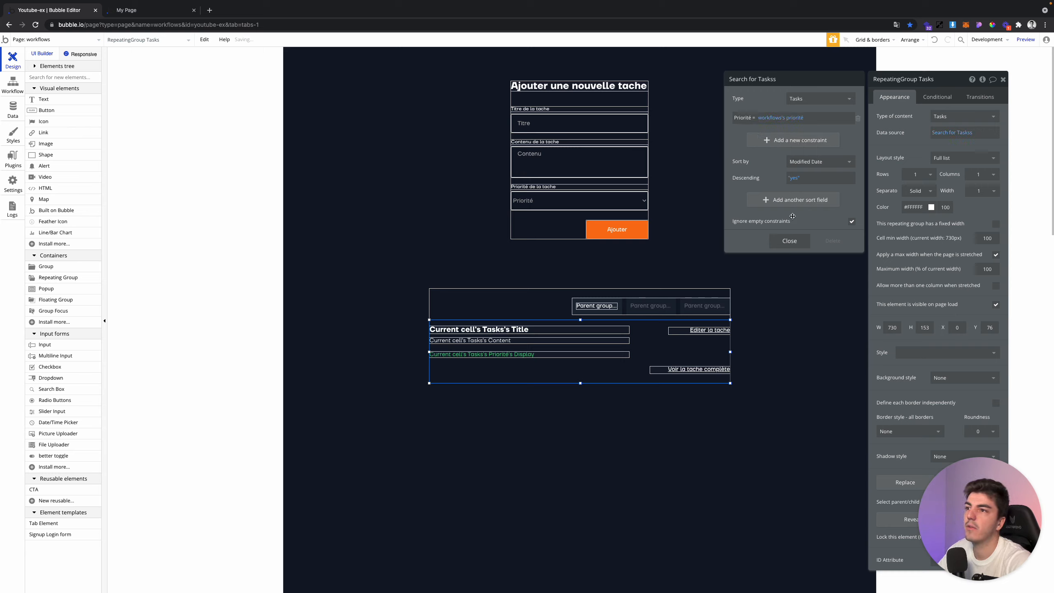
pyautogui.click(789, 241)
# Refresh the preview and test filtering the task list with the Urgent, Prioritaire and À faire buttons
pyautogui.click(133, 10)
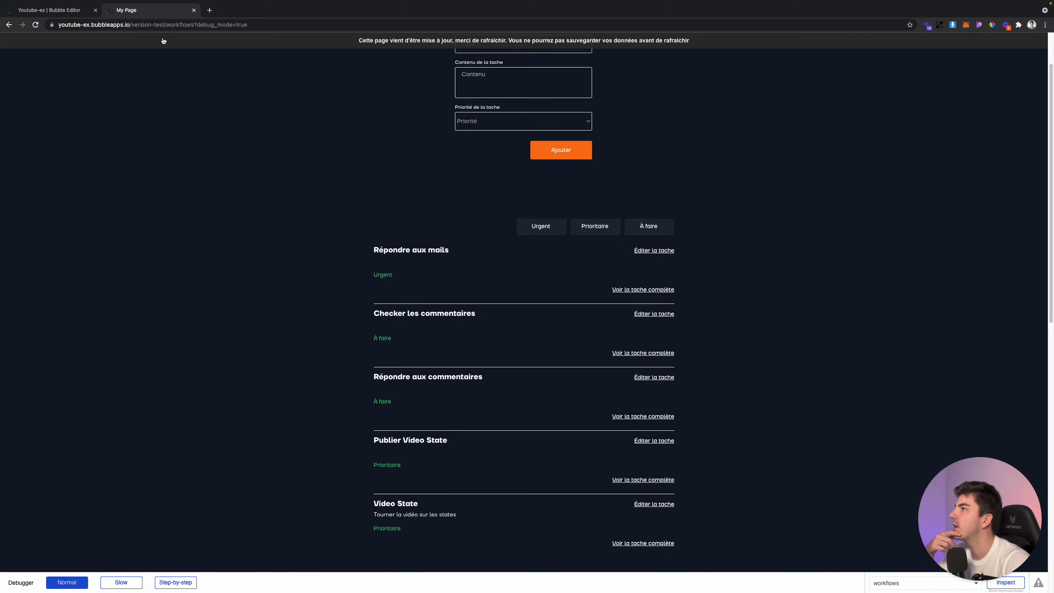
pyautogui.click(164, 40)
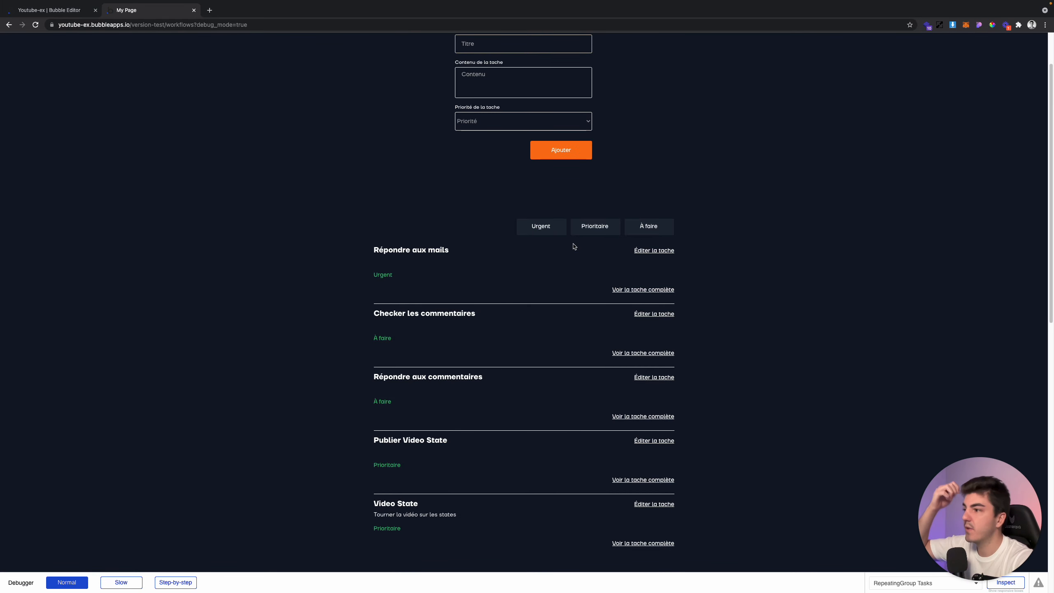
pyautogui.click(634, 228)
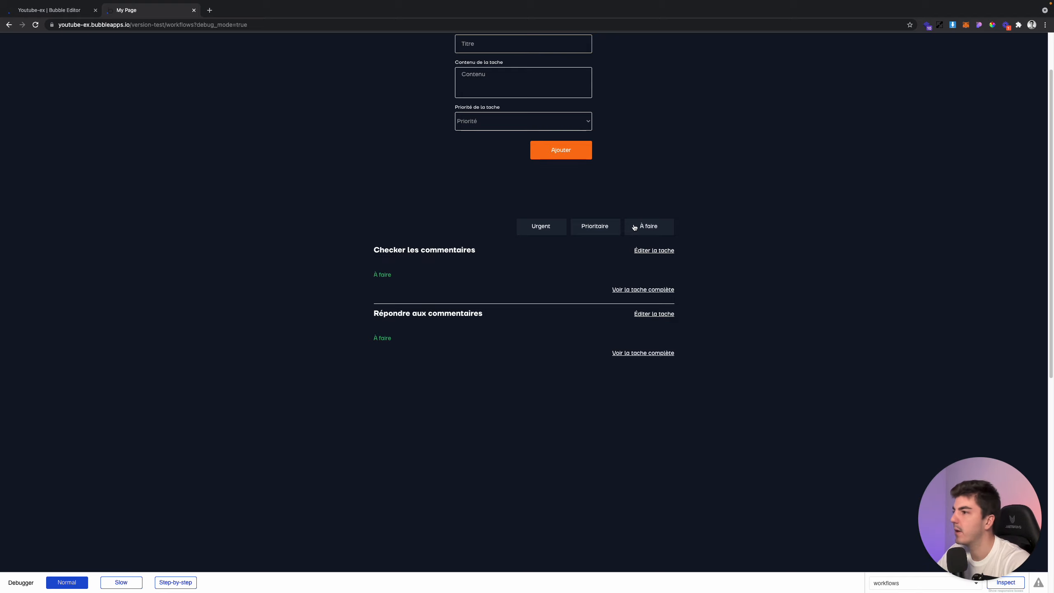
pyautogui.click(556, 228)
pyautogui.click(612, 228)
pyautogui.click(629, 228)
pyautogui.click(594, 228)
pyautogui.click(528, 228)
pyautogui.click(616, 227)
pyautogui.click(642, 227)
# Duplicate the first priority cell's group and place the copy just before the priority repeating group, at X 216, Y 23
pyautogui.click(62, 12)
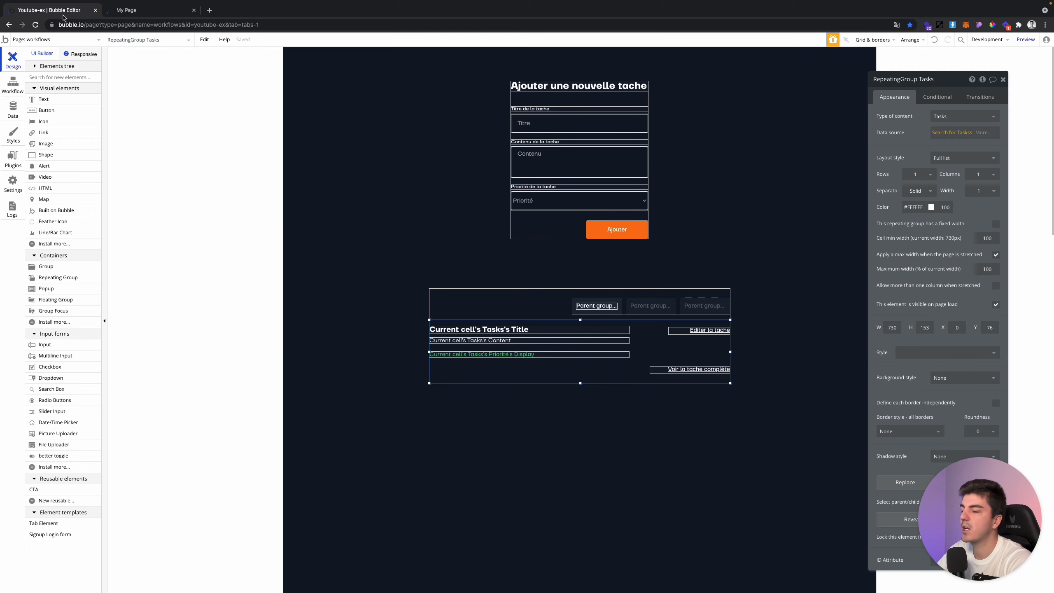
pyautogui.click(797, 348)
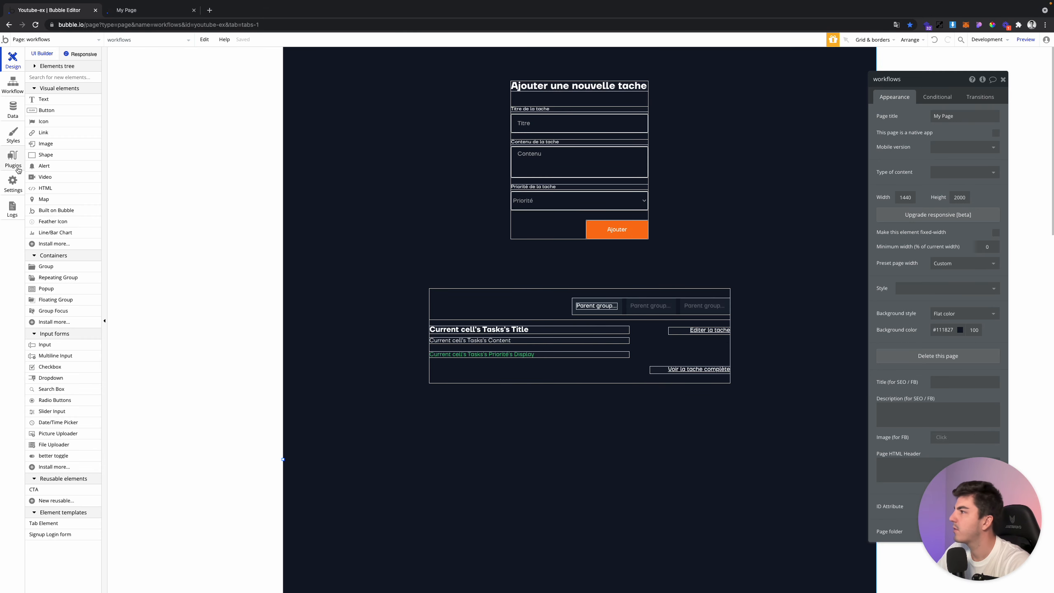
pyautogui.click(593, 307)
pyautogui.hotkey('ctrl', 'c')
pyautogui.hotkey('ctrl', 'v')
pyautogui.moveTo(473, 304); pyautogui.dragTo(565, 313)
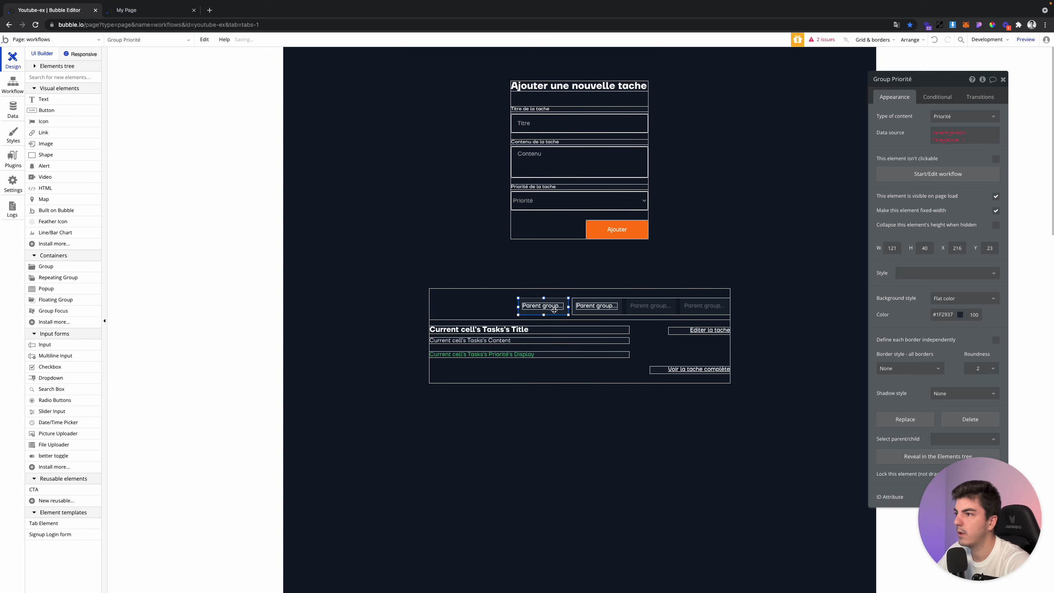
# Clear the data source expression of the duplicated priority group
pyautogui.rightClick(955, 136)
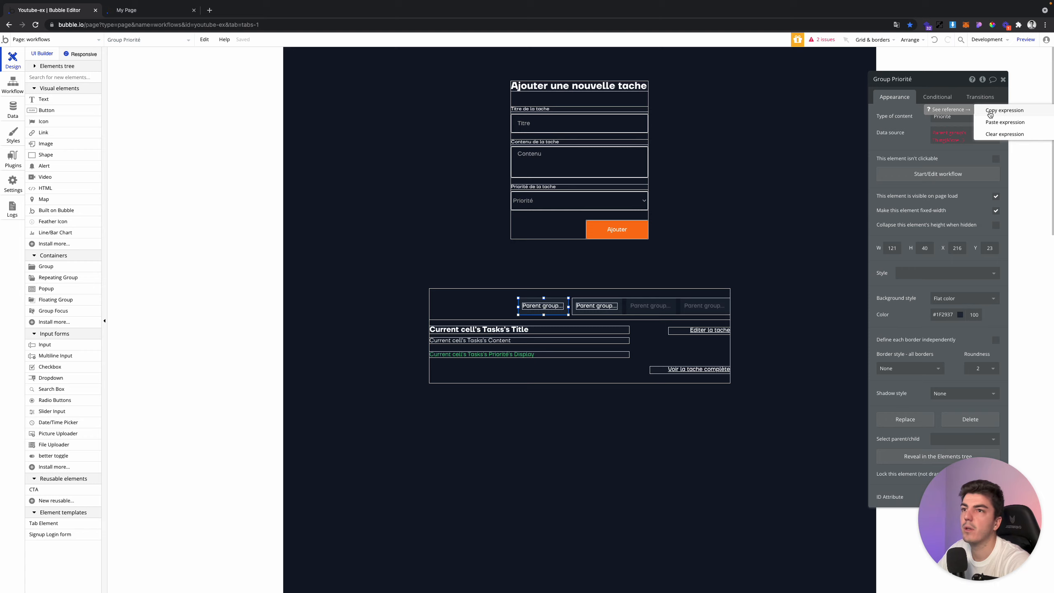
pyautogui.click(998, 135)
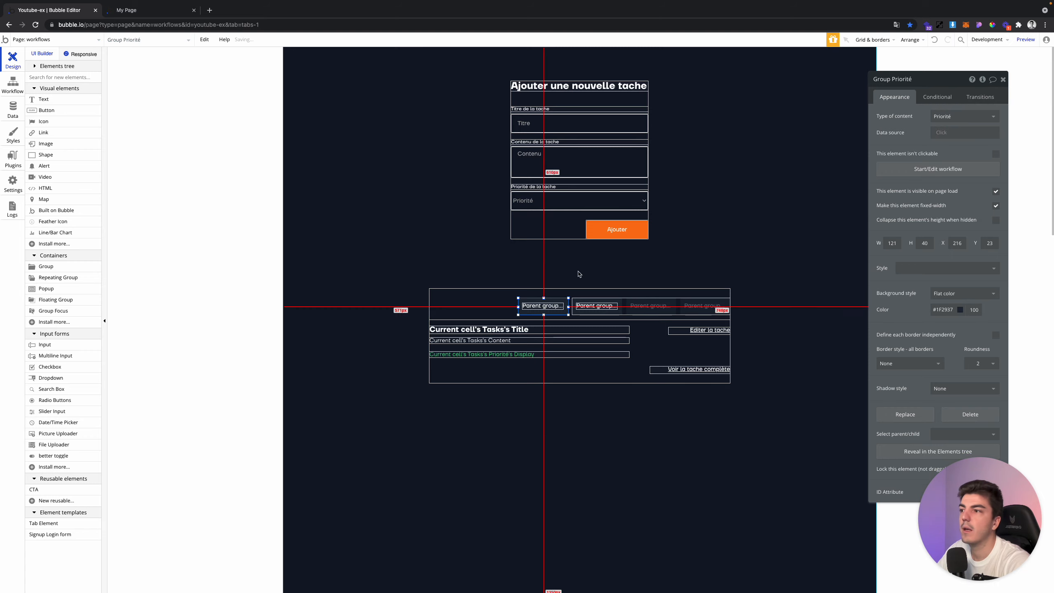
pyautogui.click(611, 369)
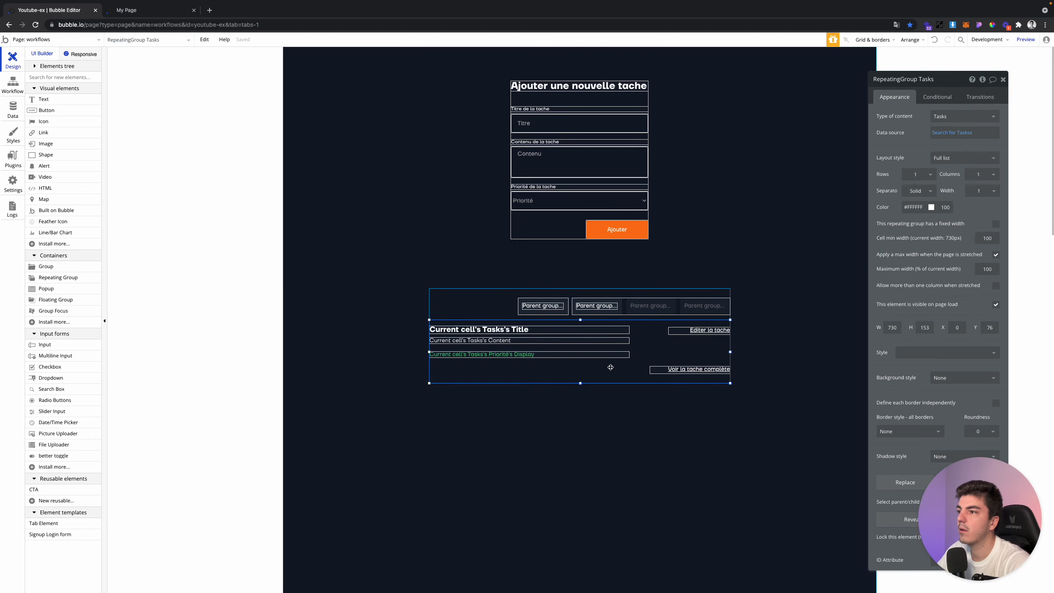
pyautogui.click(555, 311)
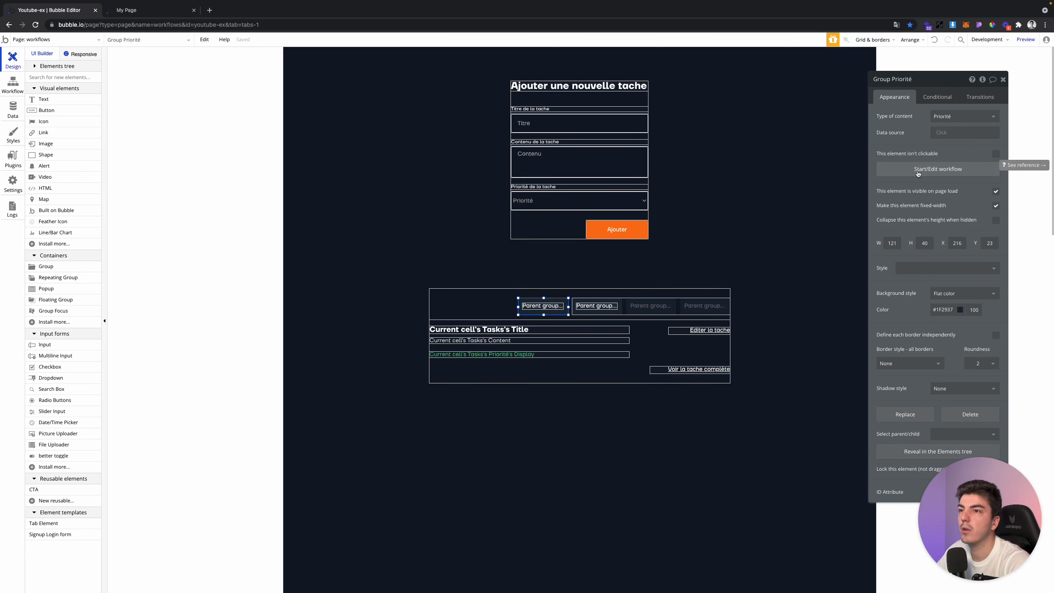
# Clear the dynamic parent group expression from the duplicated button's text, keeping its center tags
pyautogui.click(542, 306)
pyautogui.moveTo(880, 123); pyautogui.dragTo(906, 122)
pyautogui.rightClick(906, 121)
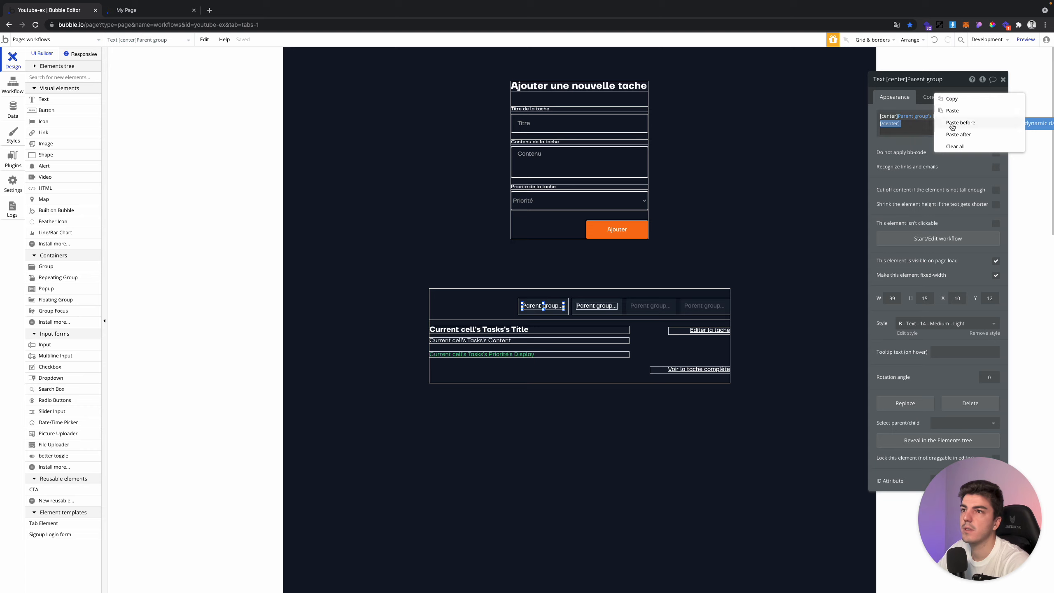
pyautogui.click(955, 138)
pyautogui.rightClick(949, 120)
pyautogui.click(981, 117)
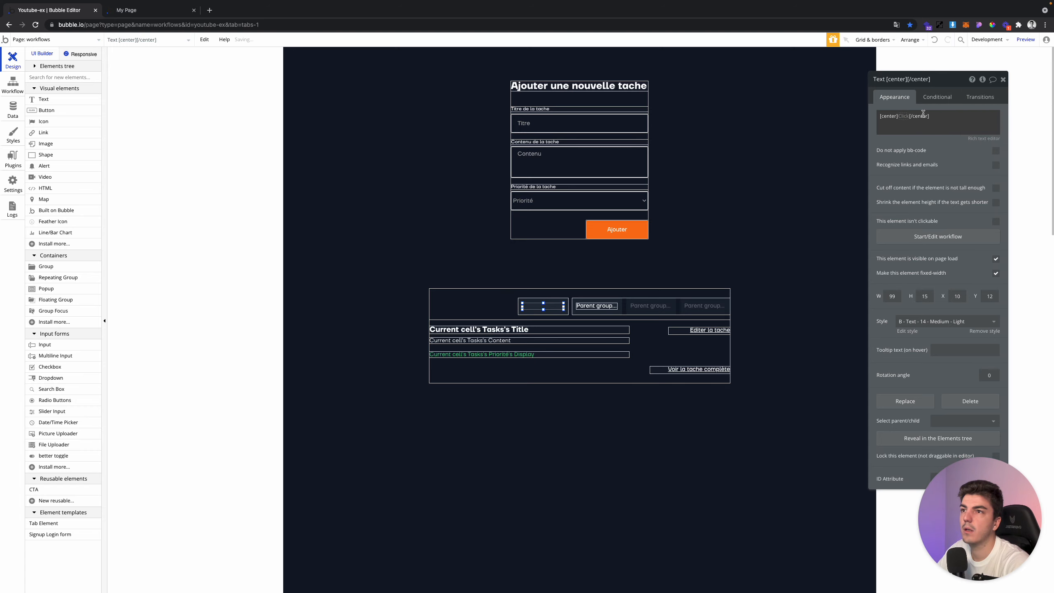
pyautogui.click(907, 118)
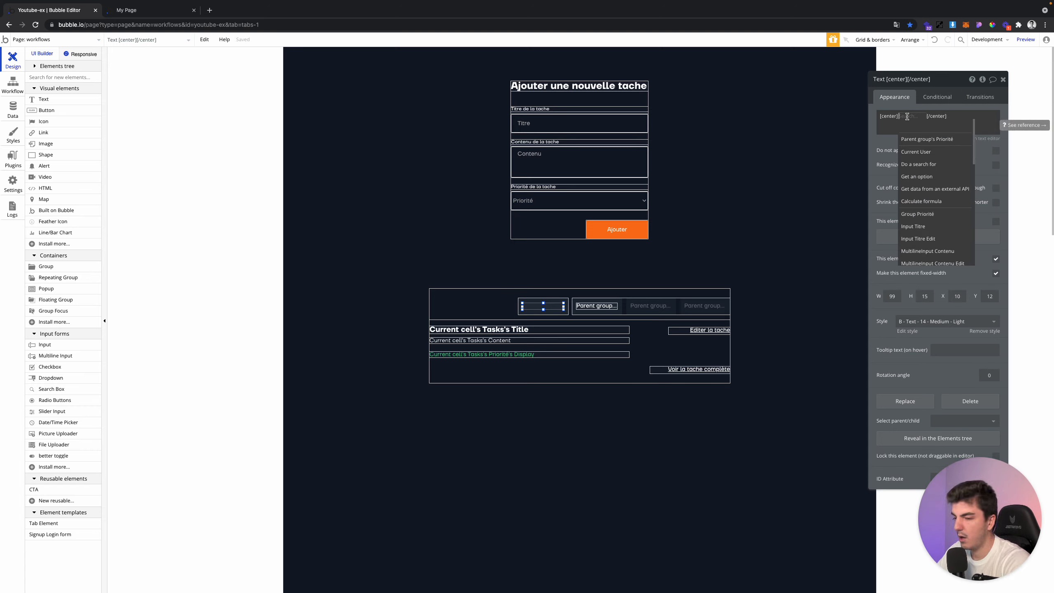
pyautogui.write('Toute')
pyautogui.write('s les taches')
pyautogui.click(918, 138)
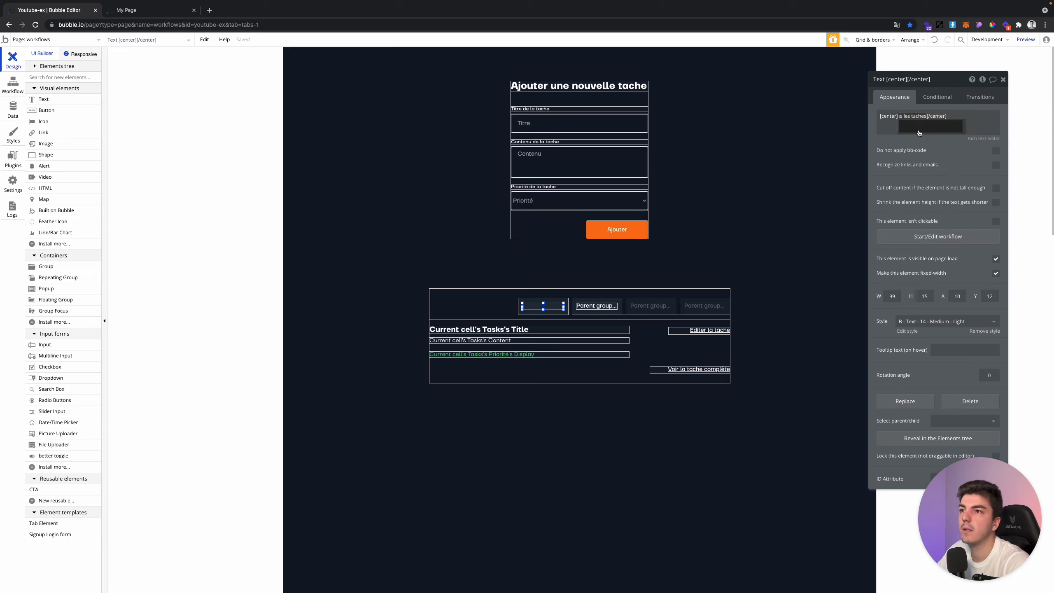
# Replace the duplicated button's whole text with Toutes and center it in the rich text editor
pyautogui.click(901, 117)
pyautogui.hotkey('ctrl', 'a')
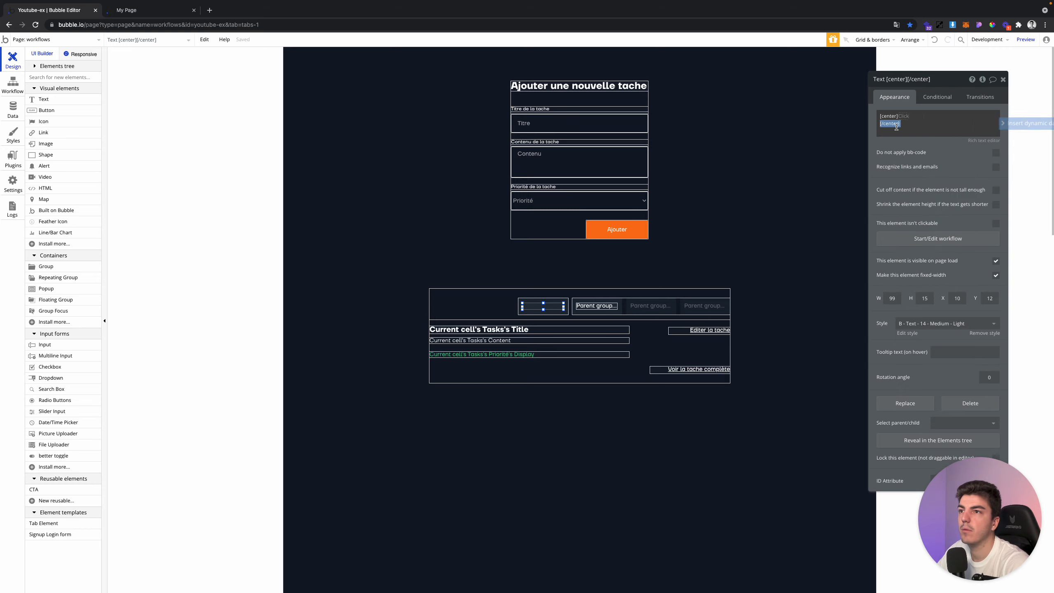
pyautogui.press('BackSpace')
pyautogui.write('Toutes')
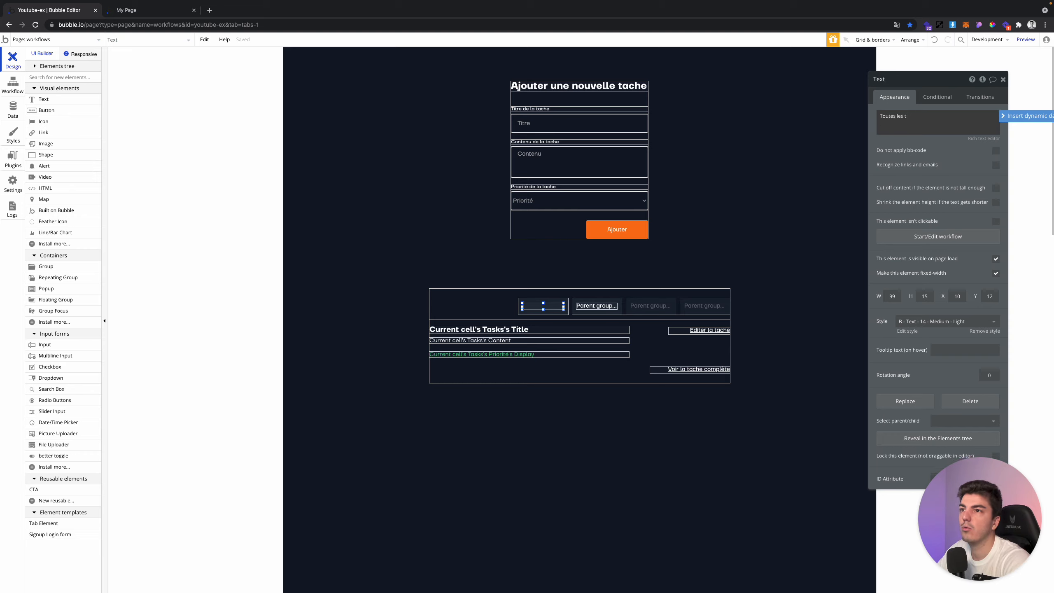
pyautogui.click(911, 139)
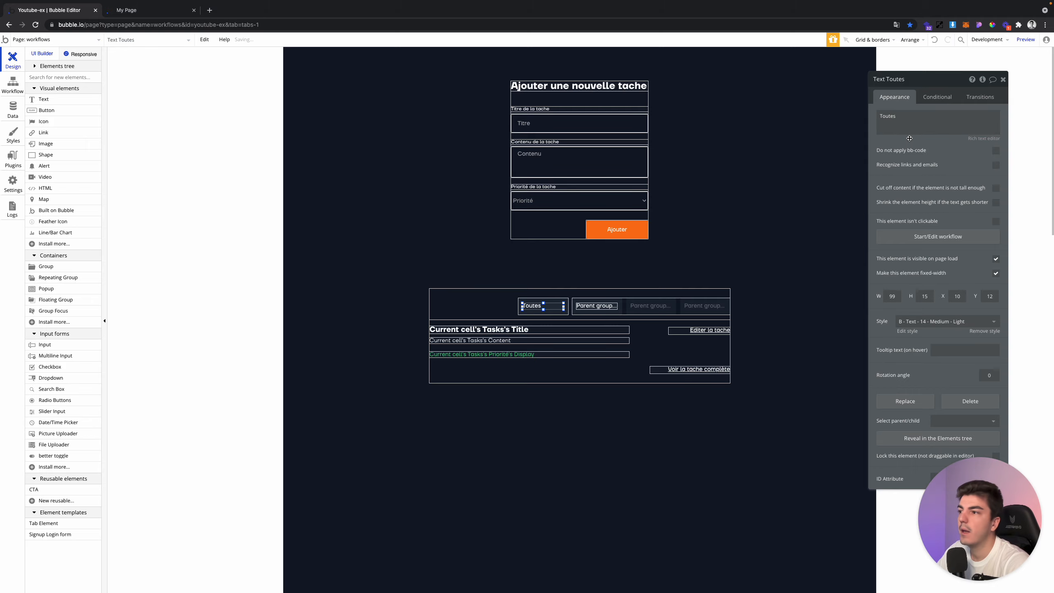
pyautogui.click(984, 139)
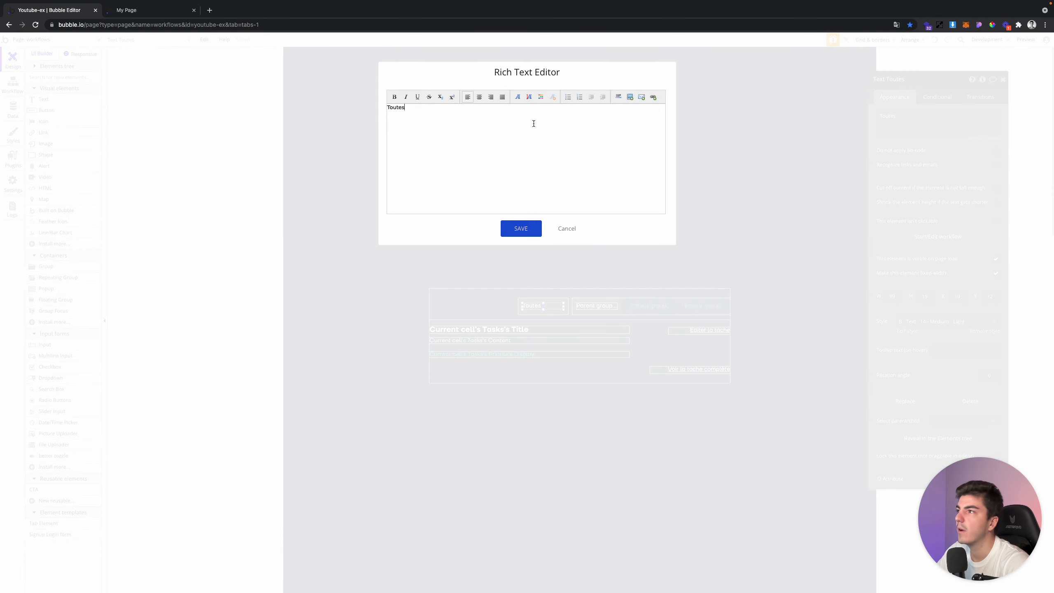
pyautogui.click(479, 97)
pyautogui.click(525, 229)
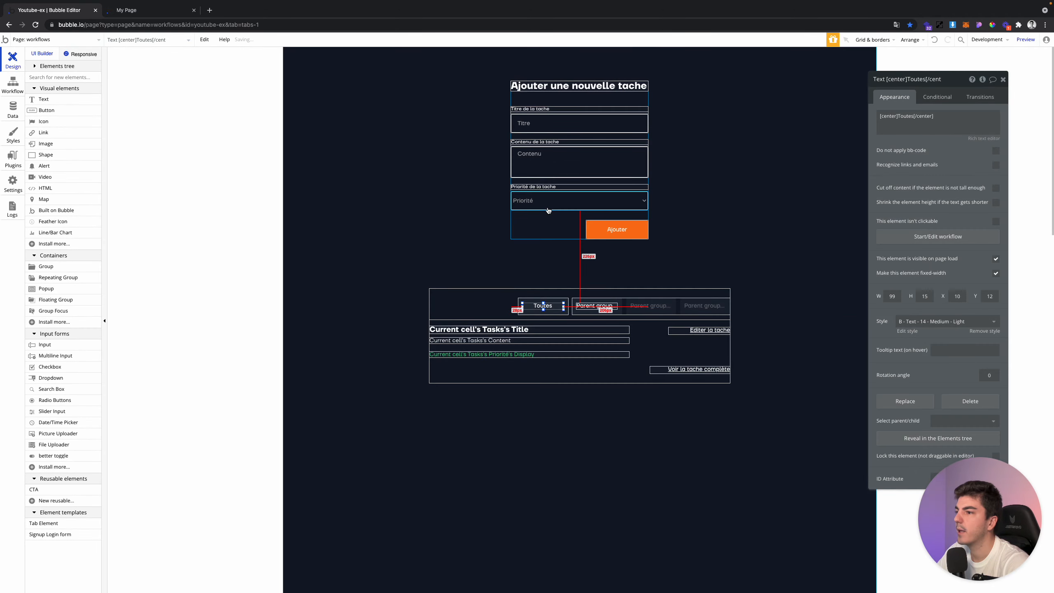
# Create a click workflow for the Toutes button's group that sets the workflows page's priorité state to an empty value
pyautogui.click(550, 313)
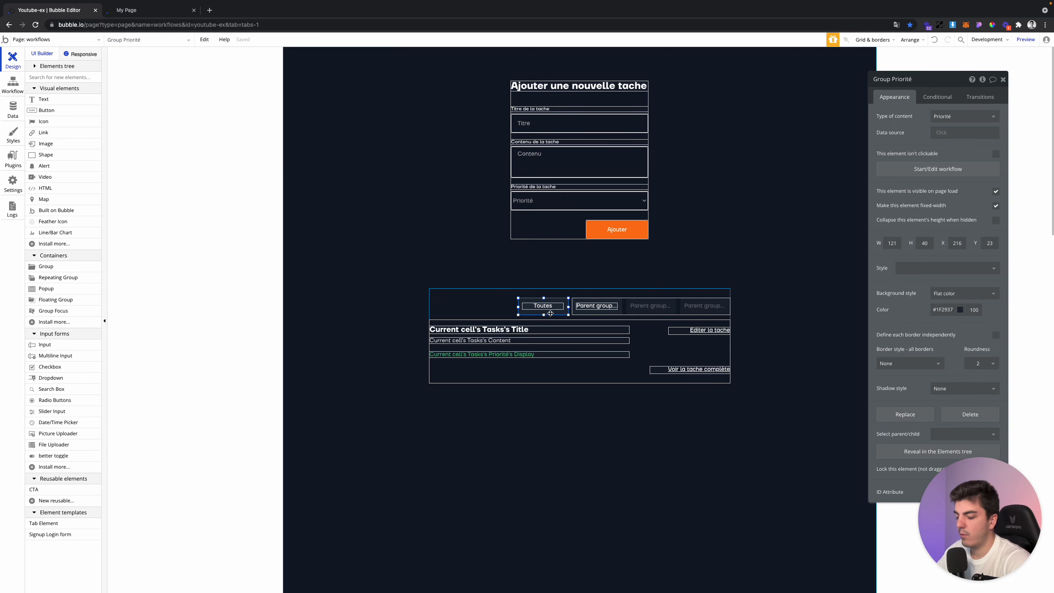
pyautogui.click(938, 168)
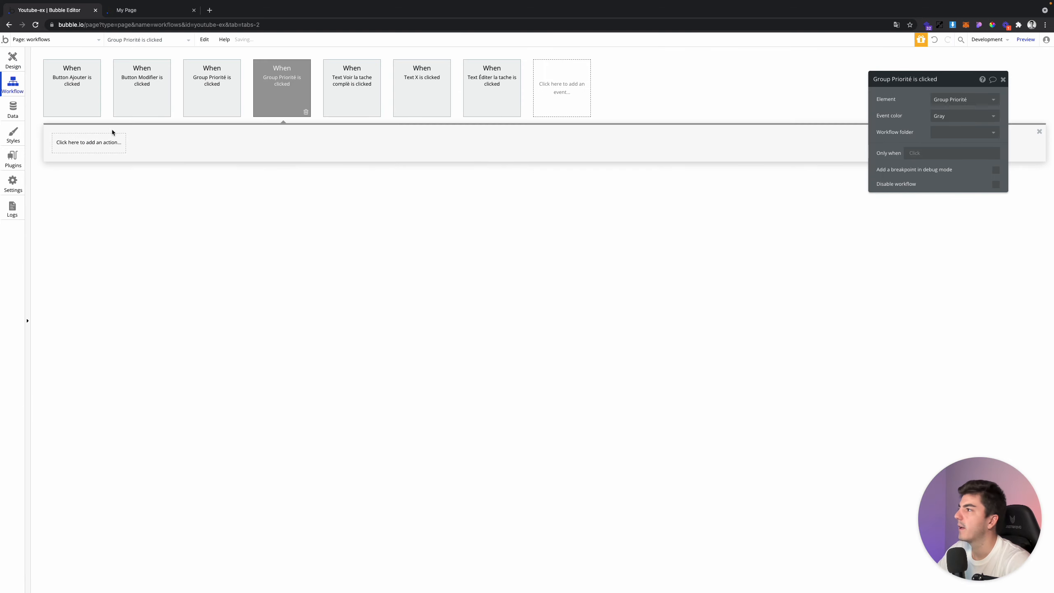
pyautogui.click(101, 140)
pyautogui.write('sta')
pyautogui.click(101, 175)
pyautogui.click(962, 99)
pyautogui.click(950, 113)
pyautogui.click(943, 117)
pyautogui.click(942, 129)
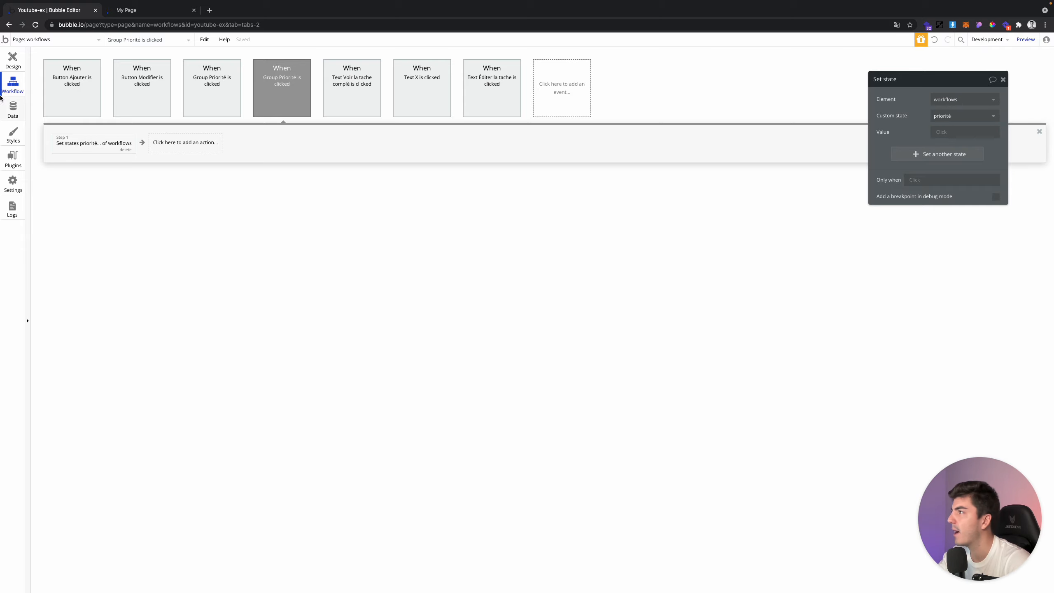
# Inspect the Tasks repeating group's search constraints and its Ignore empty constraints option
pyautogui.click(11, 61)
pyautogui.click(612, 365)
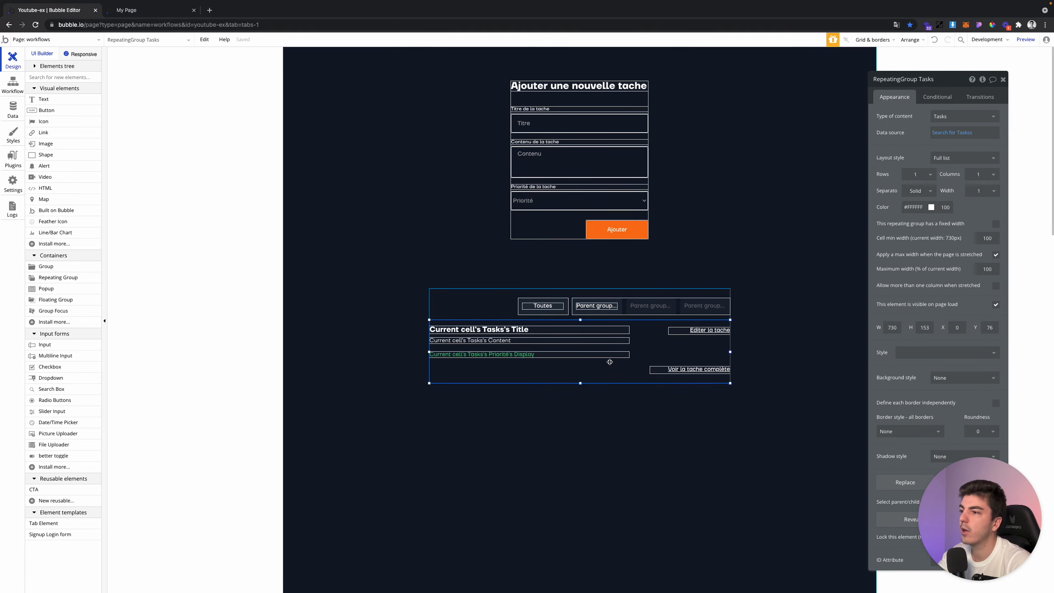
pyautogui.click(954, 140)
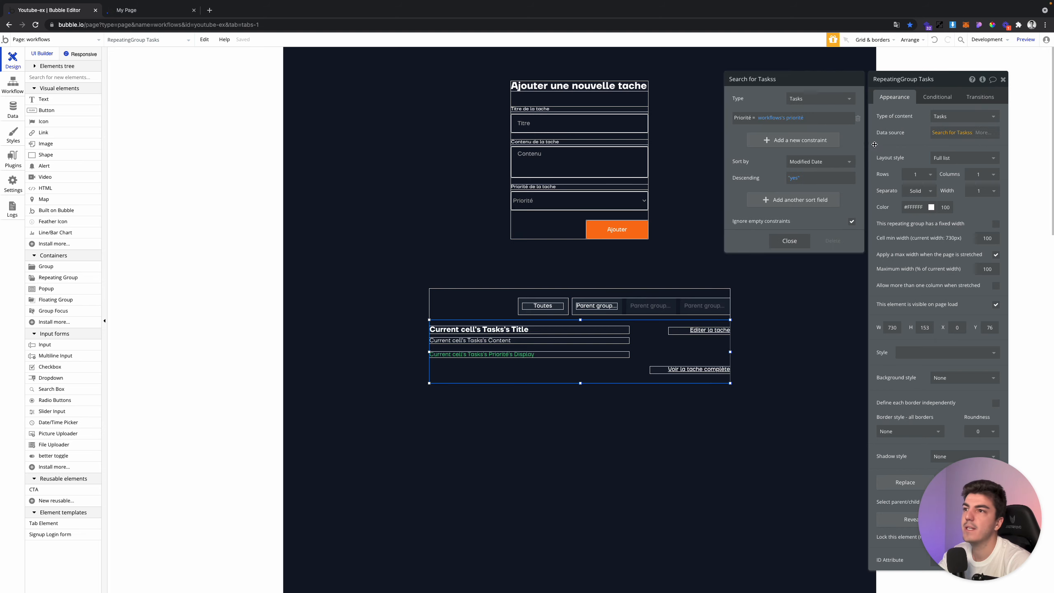
pyautogui.click(852, 220)
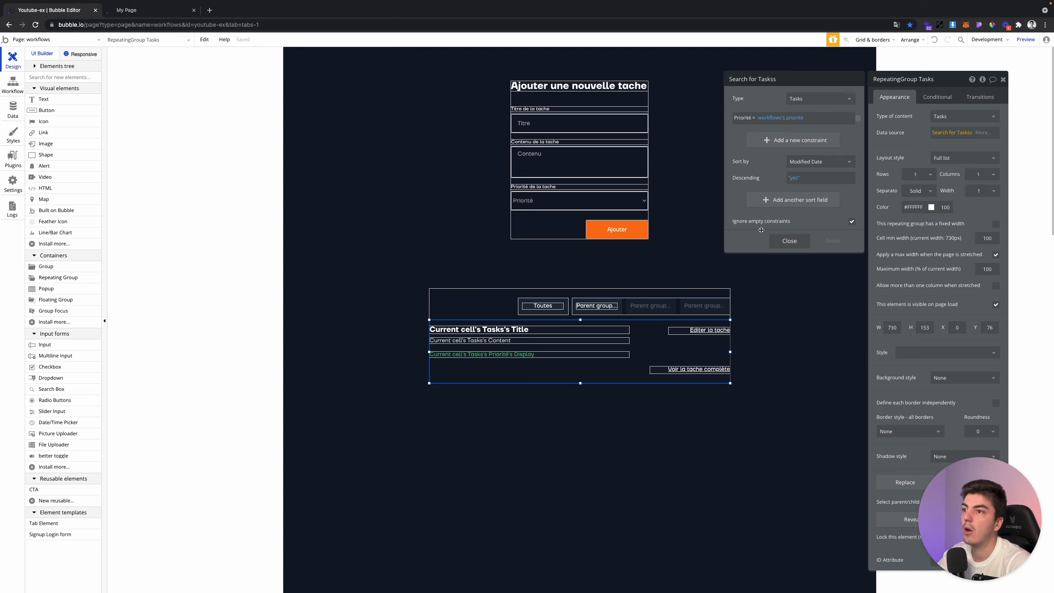
pyautogui.click(792, 241)
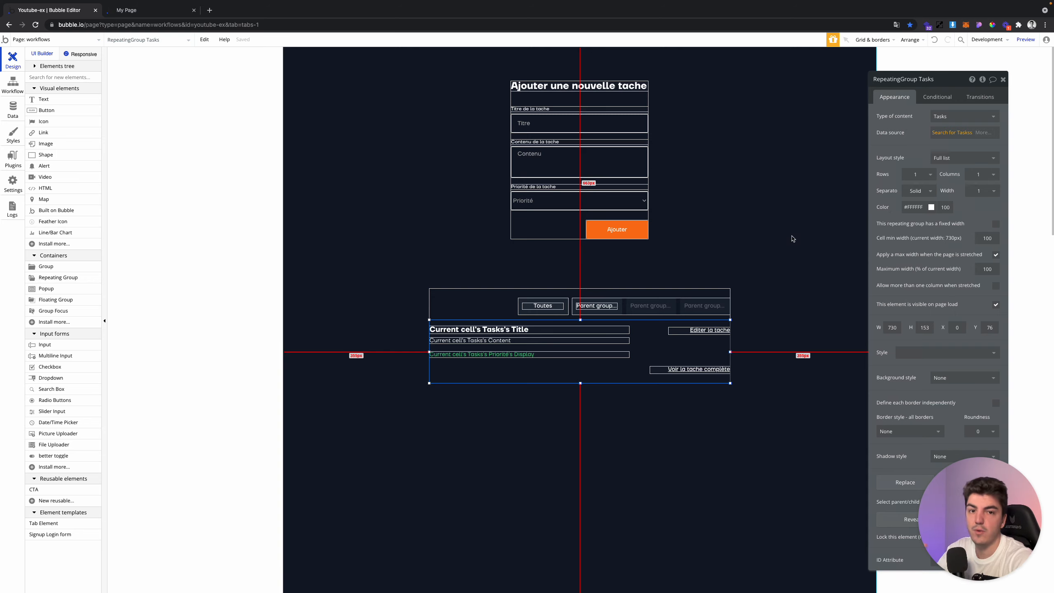
# Refresh the preview and test the task list with the Urgent, Prioritaire, À faire and Toutes filter buttons
pyautogui.click(149, 13)
pyautogui.press('super+r')
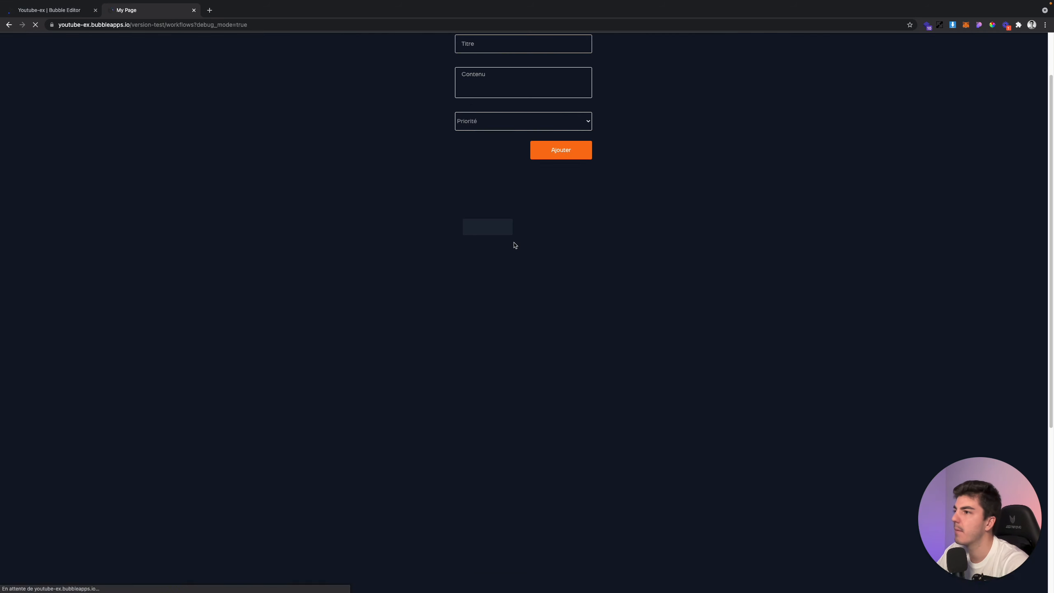
pyautogui.click(547, 236)
pyautogui.click(591, 231)
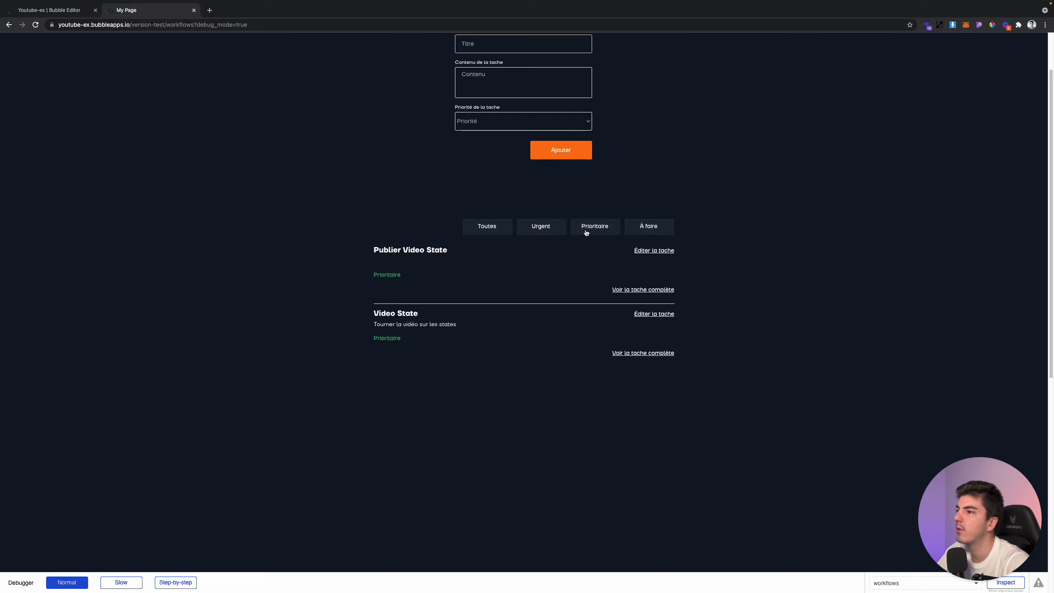
pyautogui.click(648, 230)
pyautogui.click(494, 229)
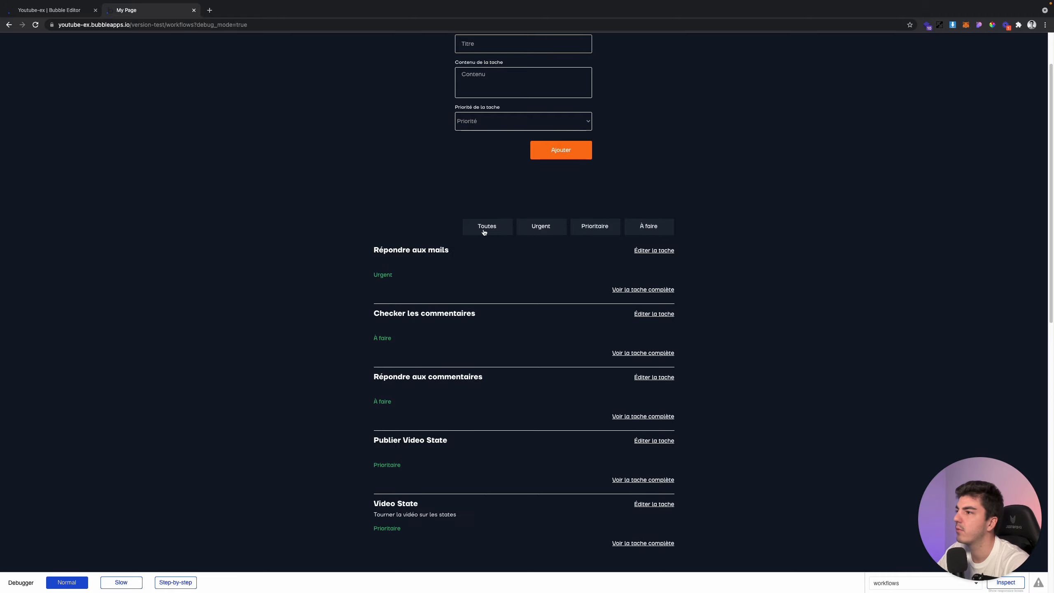
pyautogui.scroll(-1, 506, 231)
pyautogui.click(558, 213)
pyautogui.click(475, 210)
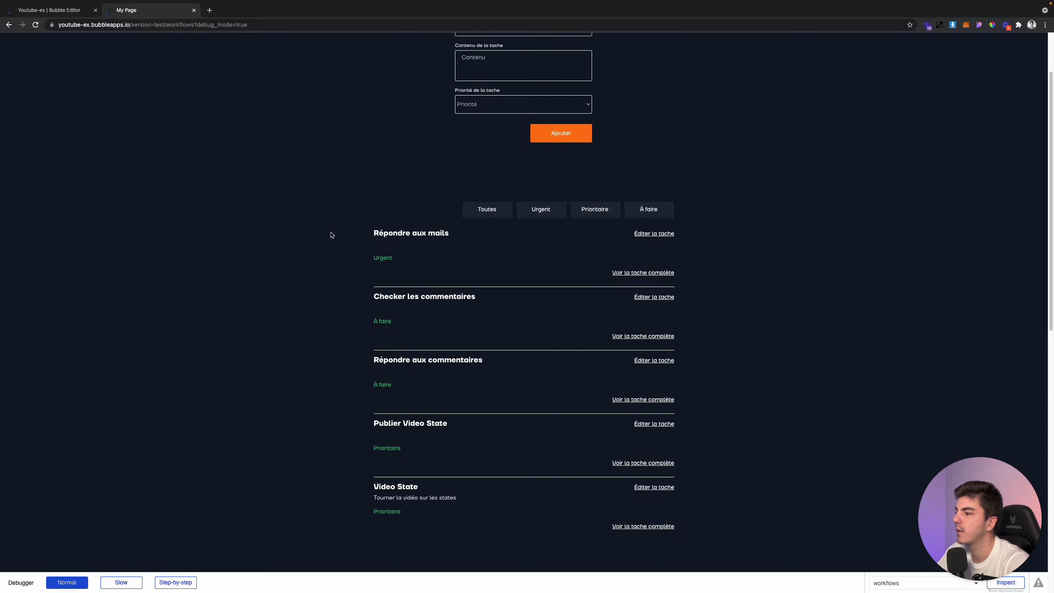
pyautogui.scroll(-1, 334, 235)
# Return from the page preview to the page design in the Bubble editor
pyautogui.click(44, 12)
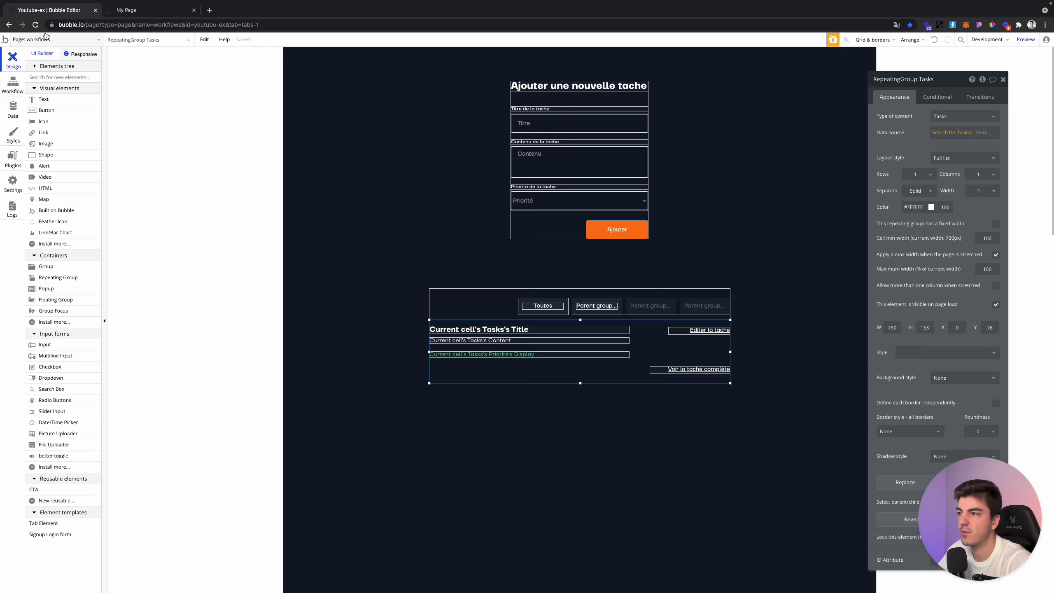
pyautogui.scroll(-3, 540, 316)
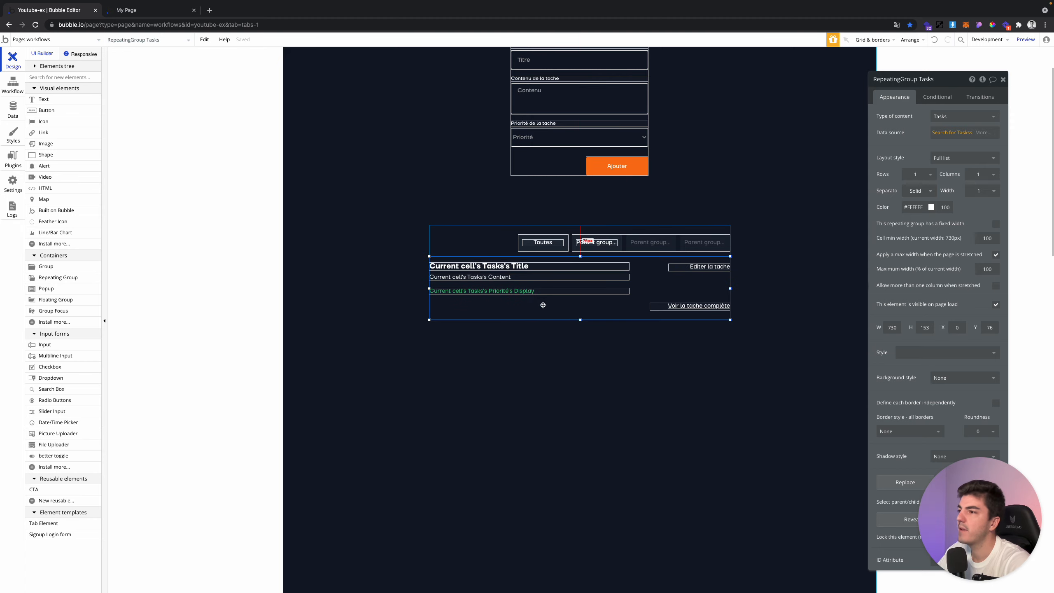
pyautogui.click(158, 10)
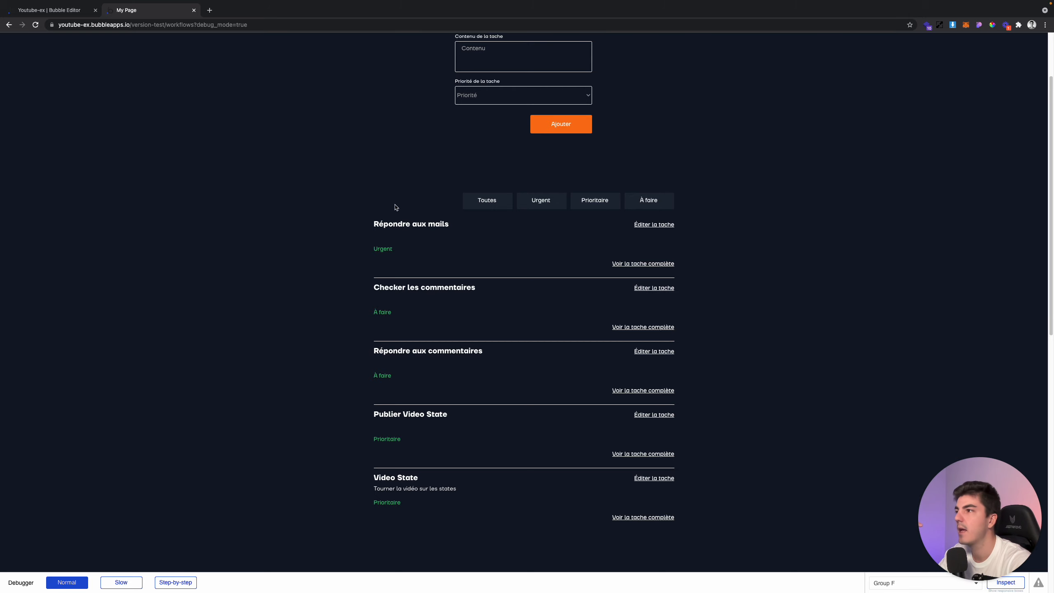
pyautogui.click(49, 10)
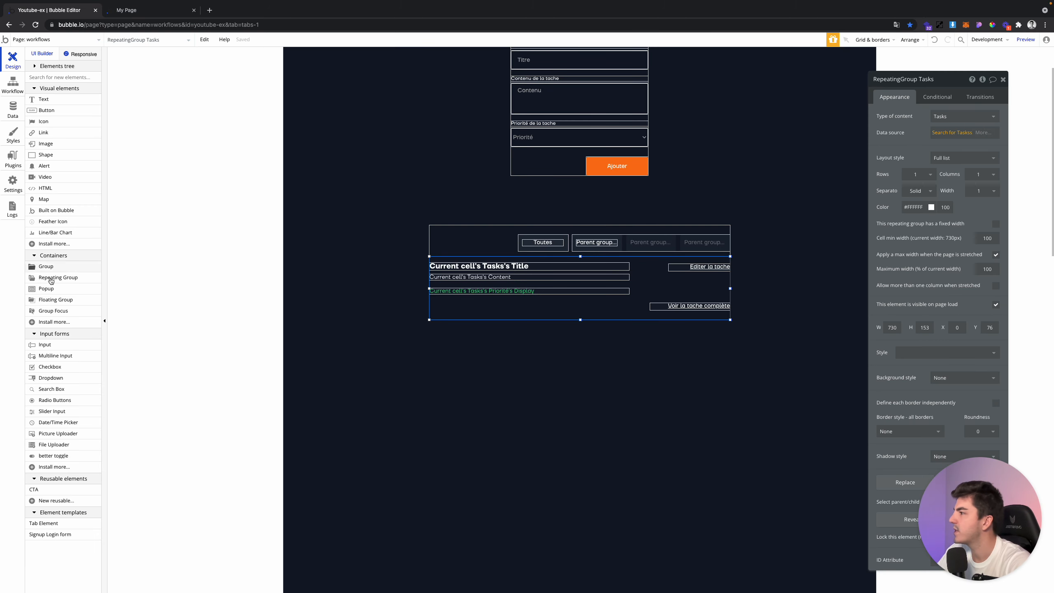
pyautogui.click(36, 111)
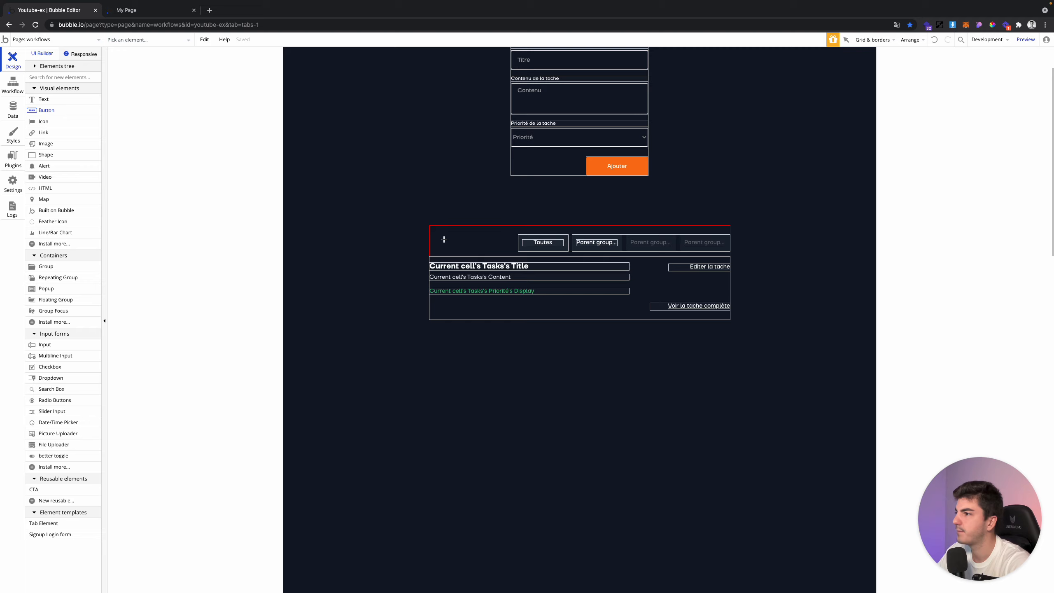
pyautogui.moveTo(429, 233); pyautogui.dragTo(468, 241)
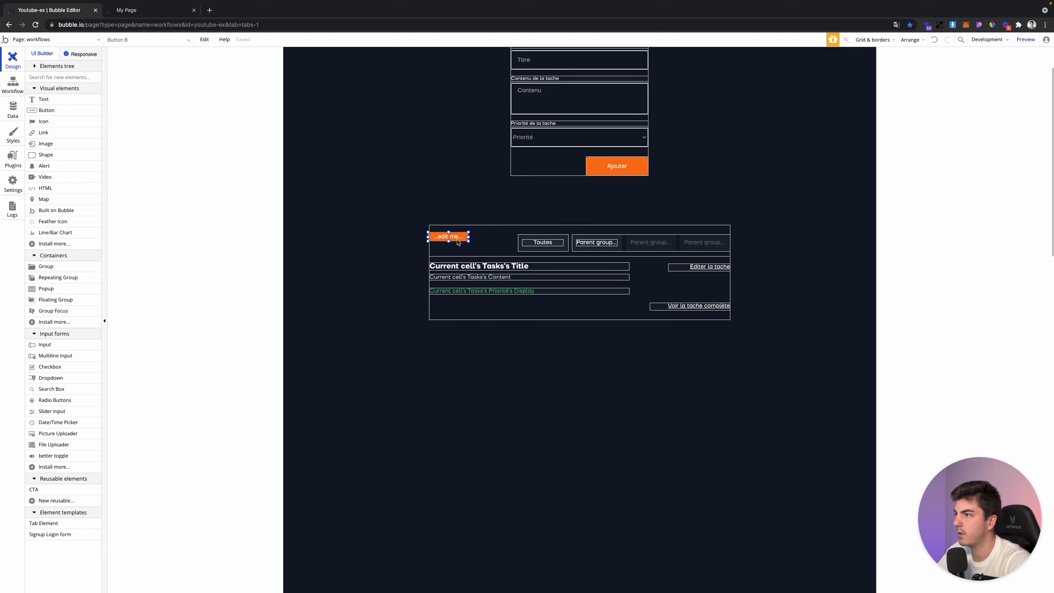
pyautogui.hotkey('ctrl', 'z')
# Add a 150 by 45 button at the start of the filter row, aligned with the Toutes button at X 0, Y 20
pyautogui.click(36, 110)
pyautogui.click(429, 235)
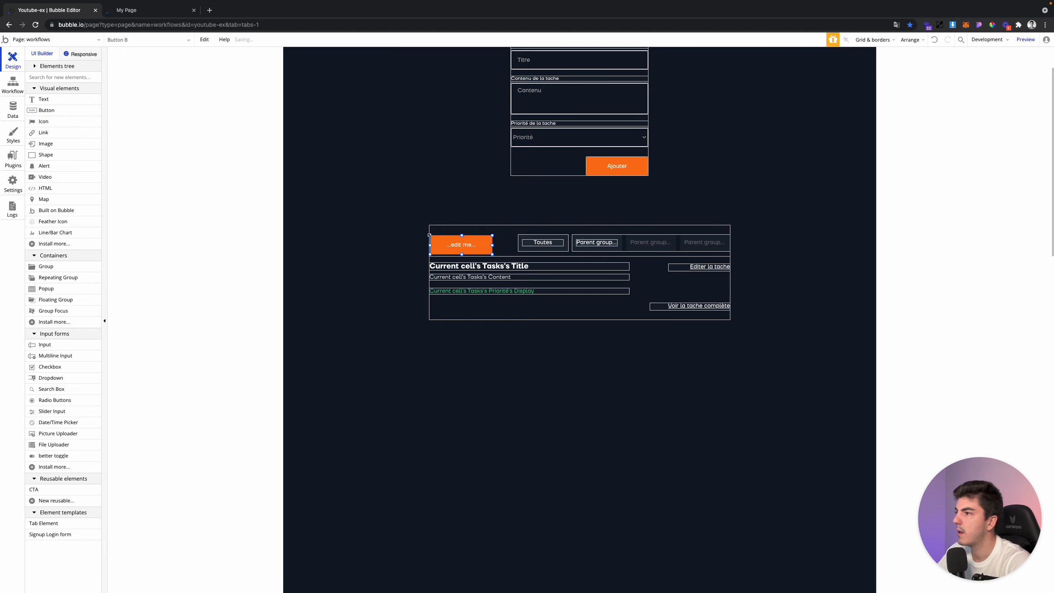
pyautogui.moveTo(450, 245); pyautogui.dragTo(449, 244)
pyautogui.click(521, 237)
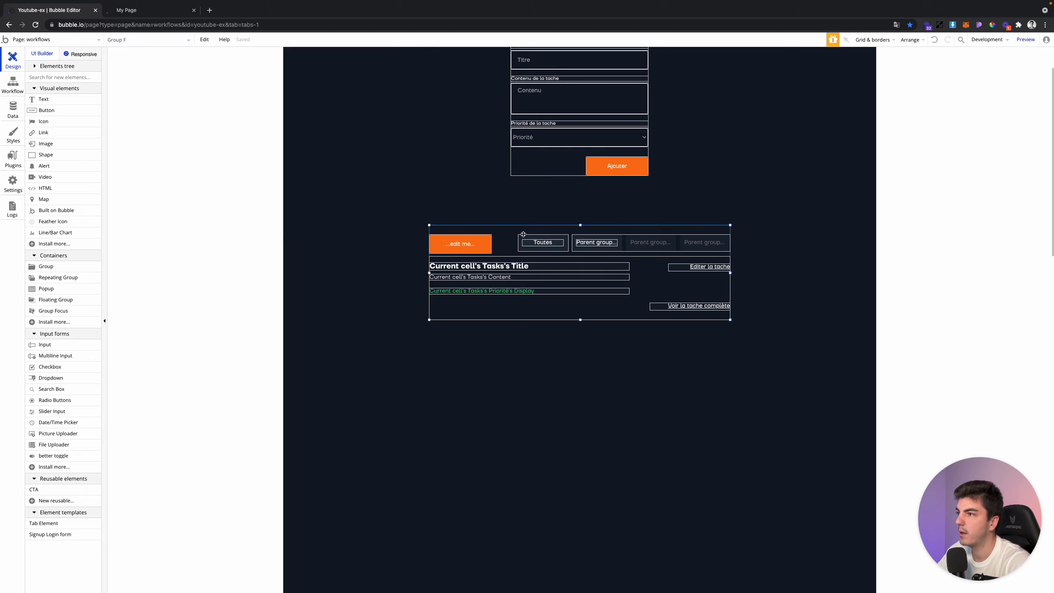
pyautogui.click(483, 243)
pyautogui.moveTo(541, 243)
pyautogui.press('Up')
pyautogui.press('Up')
pyautogui.press('Up')
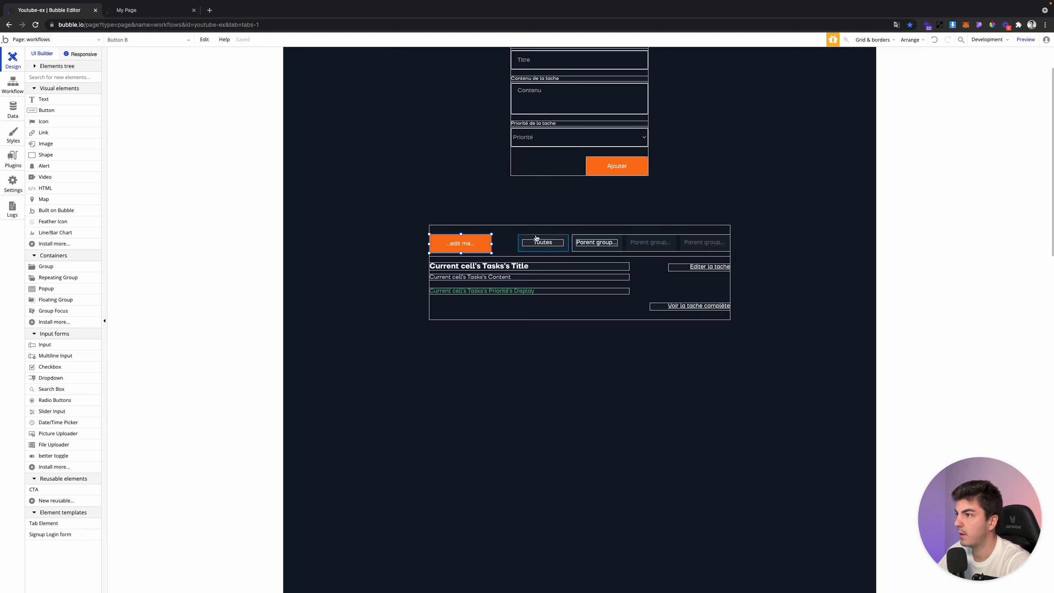
# Label the new button Supprimer and apply the Button - Error style
pyautogui.doubleClick(481, 243)
pyautogui.tripleClick(967, 112)
pyautogui.write('Supprimer')
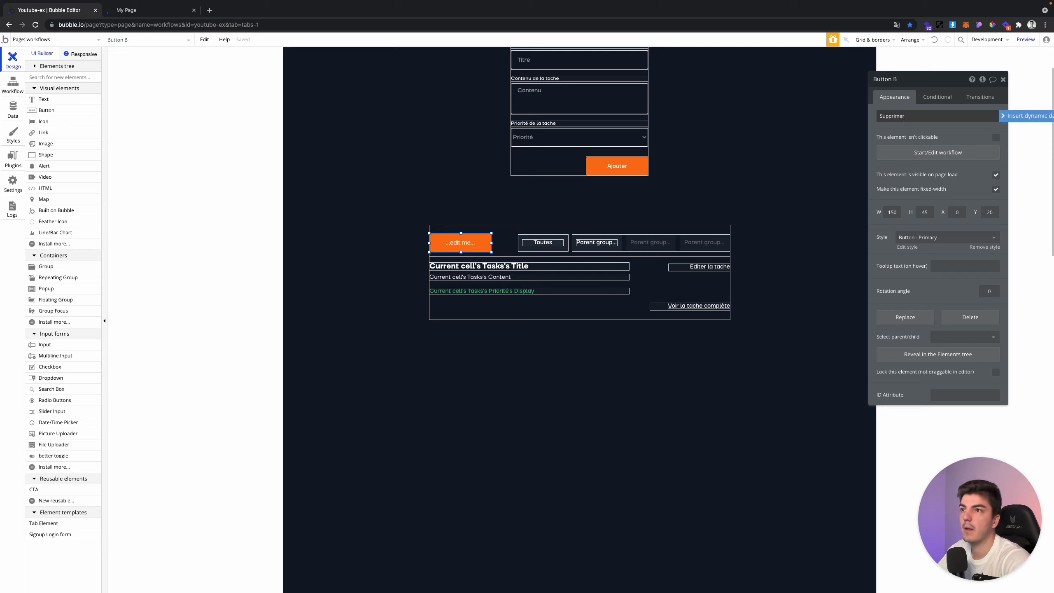
pyautogui.click(976, 135)
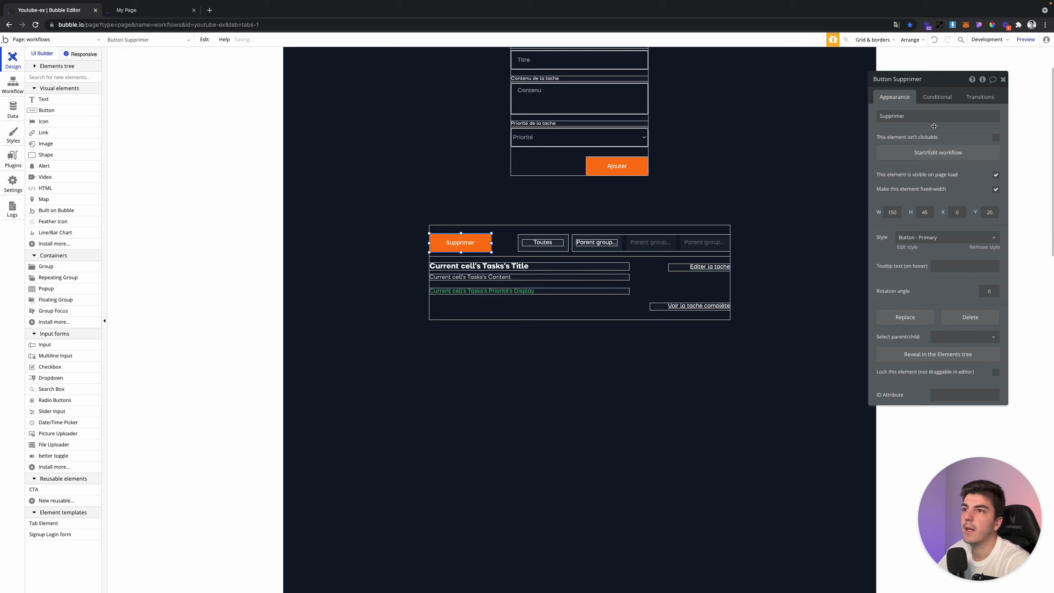
pyautogui.click(927, 241)
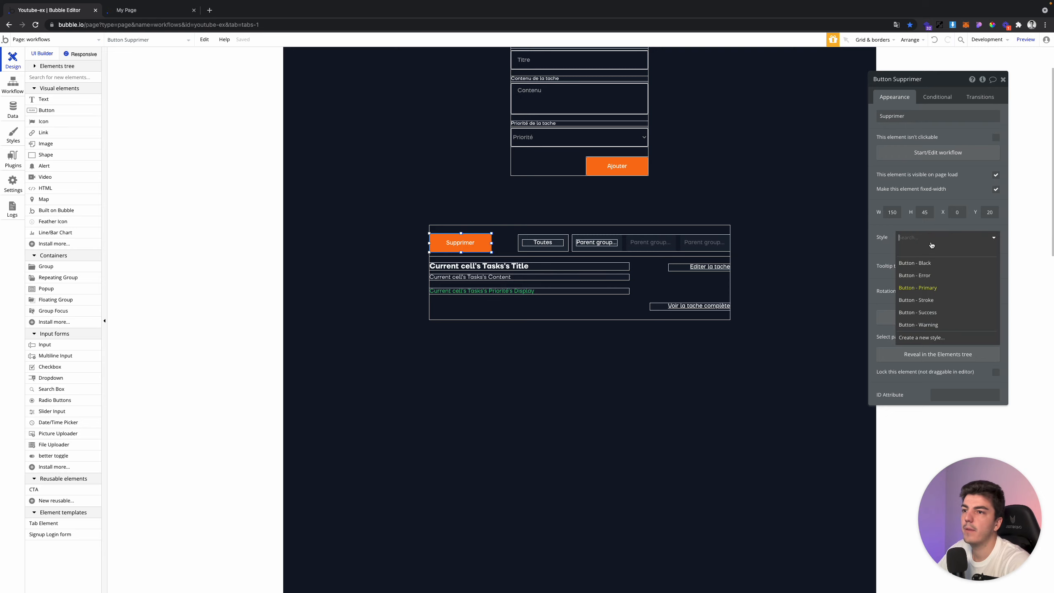
pyautogui.click(926, 276)
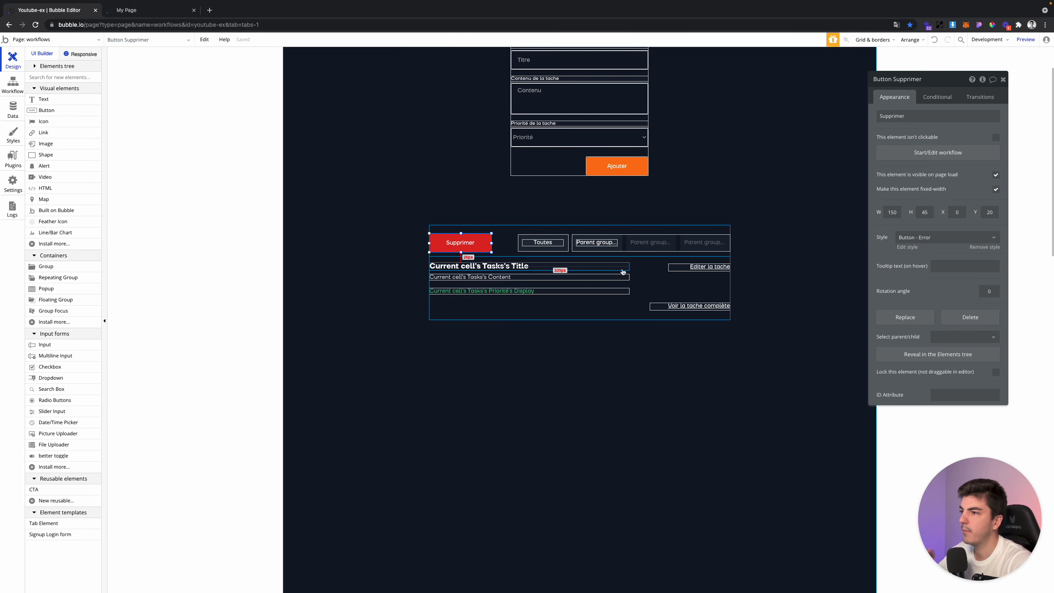
# Nudge the Voir la tache complète link upward in the task cell, closer to the edit link
pyautogui.click(609, 301)
pyautogui.click(677, 309)
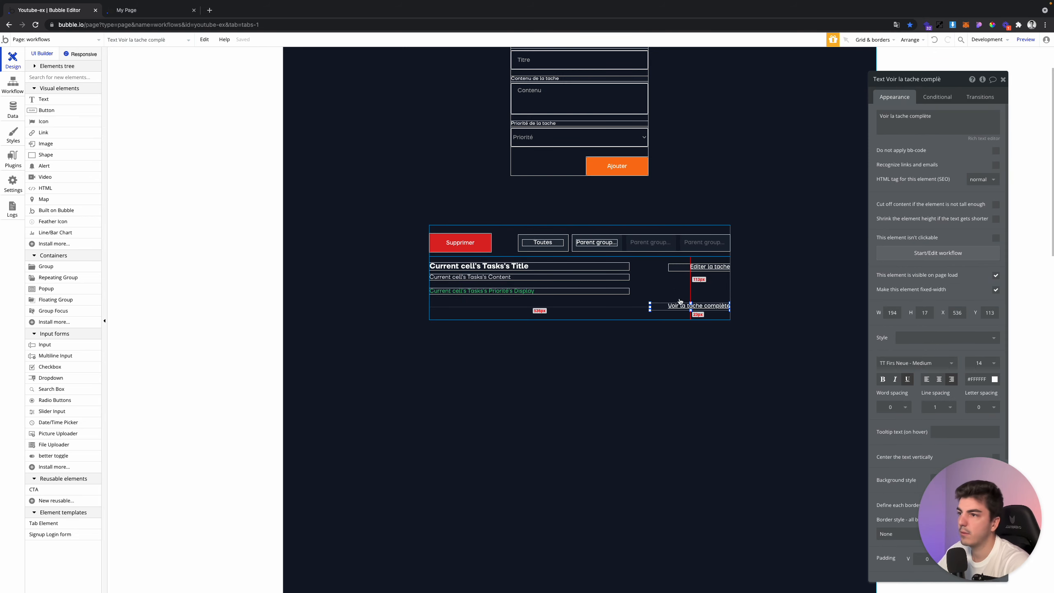
pyautogui.press('Up')
pyautogui.press('Up')
pyautogui.press('Up')
pyautogui.press('Up')
pyautogui.press('Up')
pyautogui.press('Up')
pyautogui.press('Up')
pyautogui.press('Up')
pyautogui.press('Up')
pyautogui.press('Up')
pyautogui.press('Up')
pyautogui.press('Up')
pyautogui.press('Up')
pyautogui.press('Up')
pyautogui.press('Up')
pyautogui.press('Up')
pyautogui.press('Up')
pyautogui.press('Up')
pyautogui.press('Up')
pyautogui.press('Up')
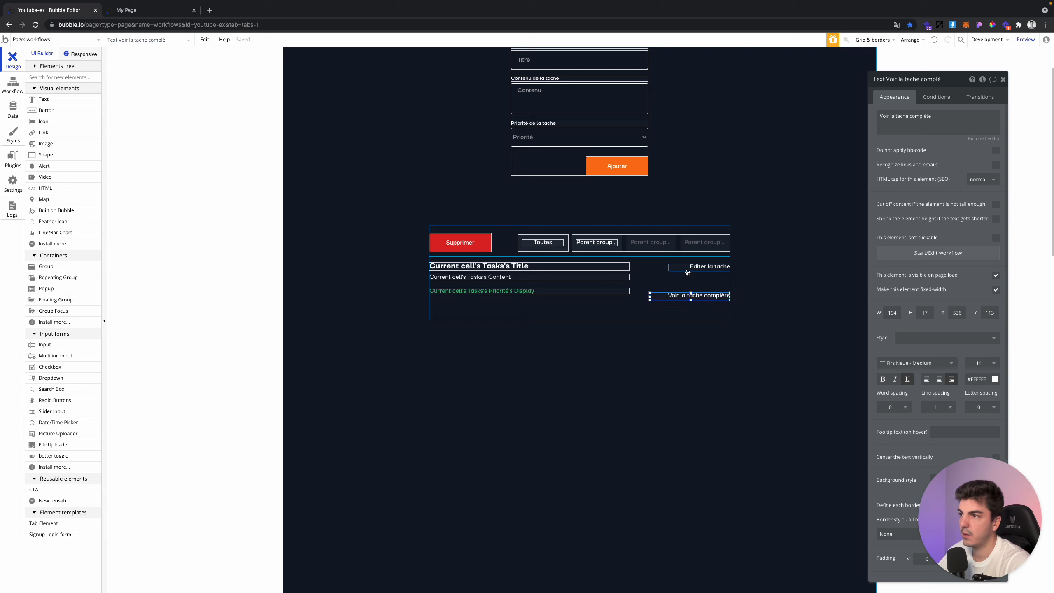
pyautogui.press('Down')
pyautogui.press('Down')
pyautogui.press('Down')
pyautogui.press('Down')
pyautogui.press('Down')
pyautogui.press('Up')
pyautogui.press('Up')
pyautogui.click(685, 306)
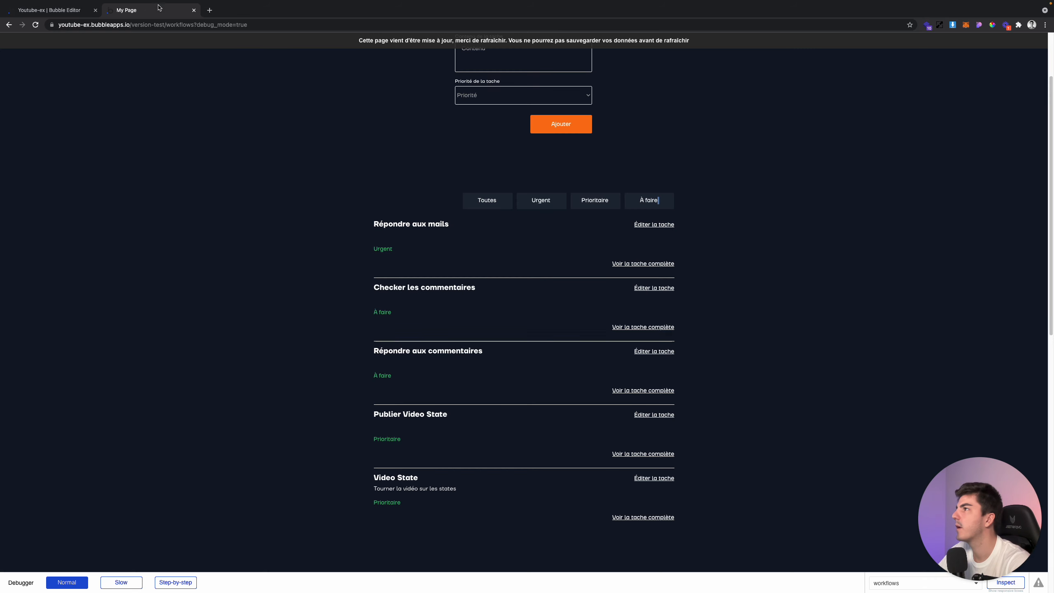
# Refresh the page preview to check the Supprimer button and the moved Voir la tache complète link
pyautogui.click(158, 9)
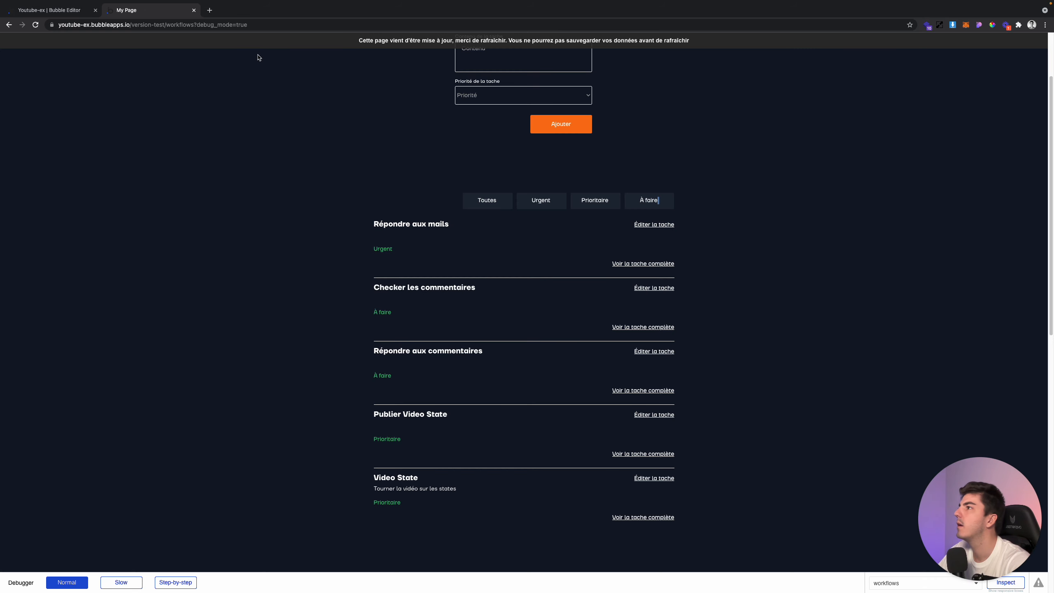
pyautogui.click(21, 12)
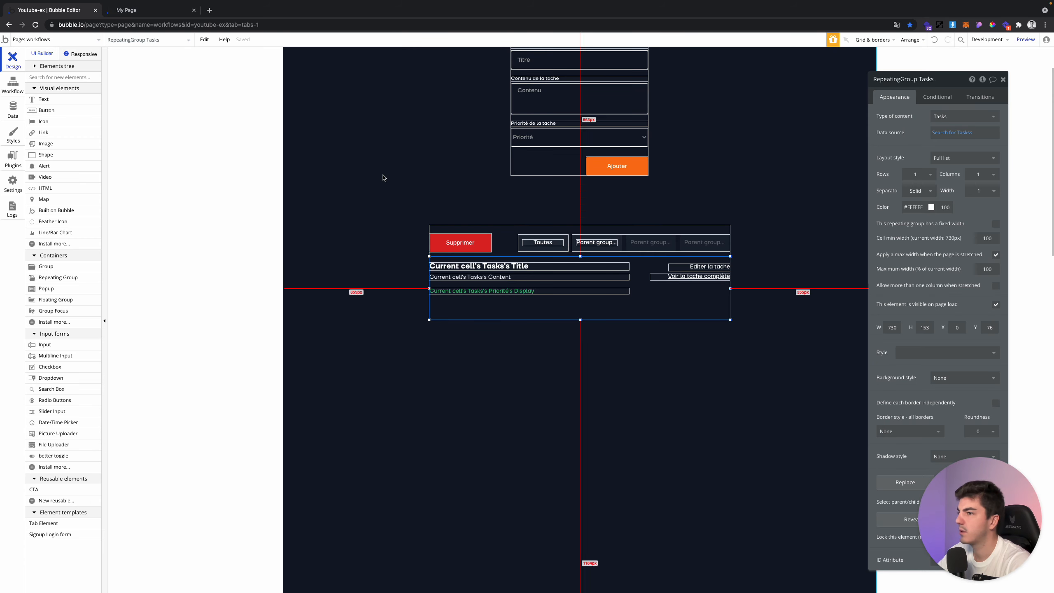
pyautogui.click(133, 9)
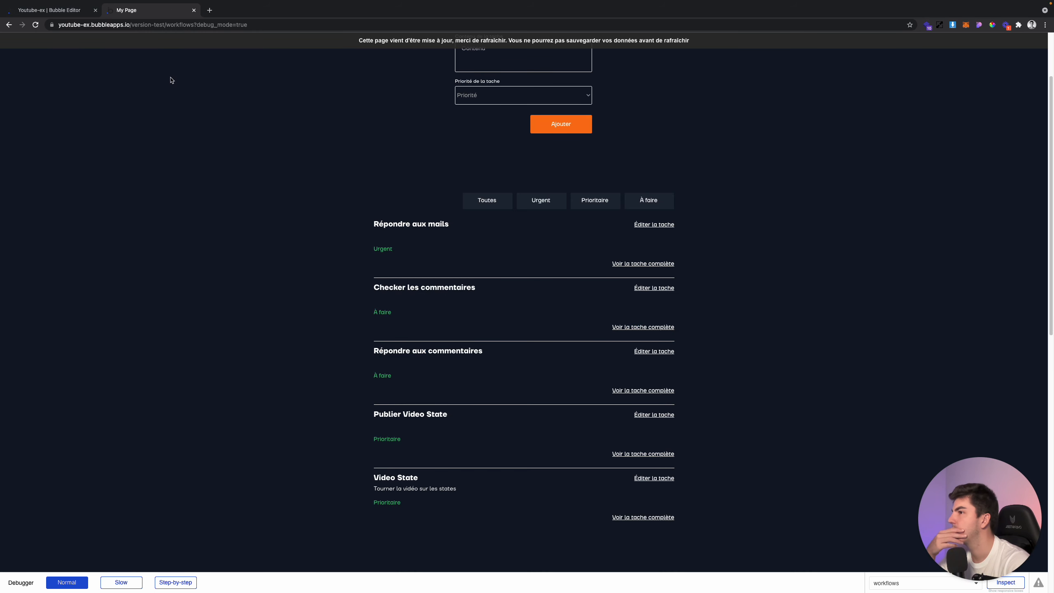
pyautogui.click(275, 46)
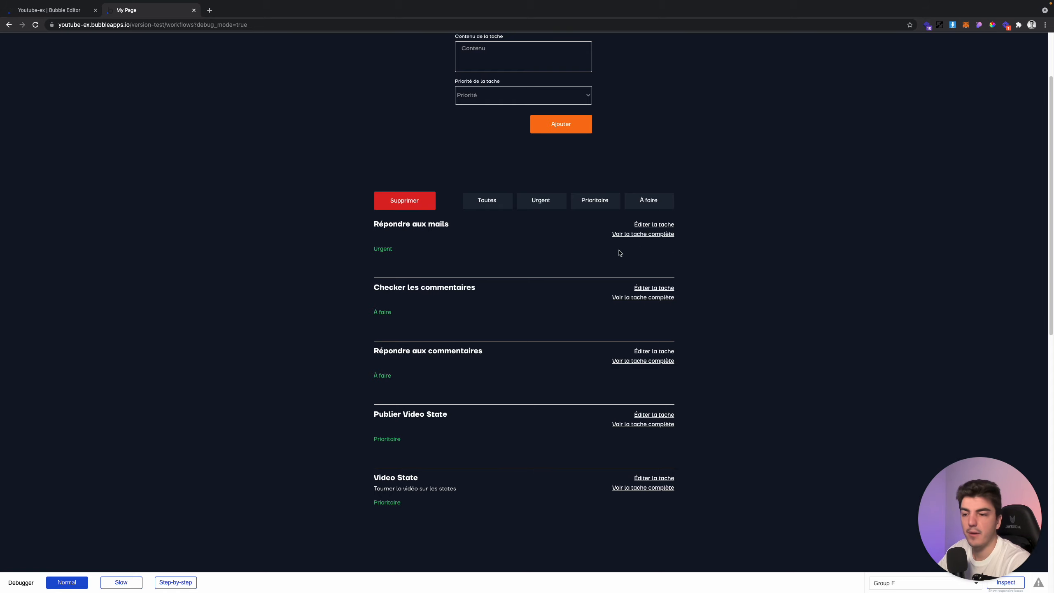
# Return to the page design and add a 24 by 24 group in the task cell, below the Voir la tache complète link
pyautogui.click(49, 9)
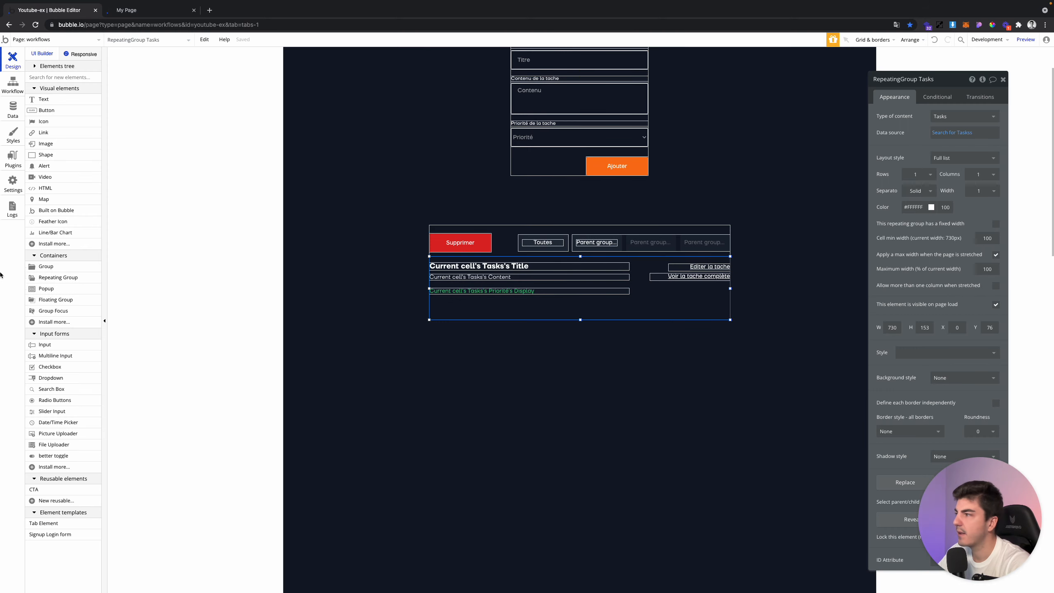
pyautogui.click(57, 269)
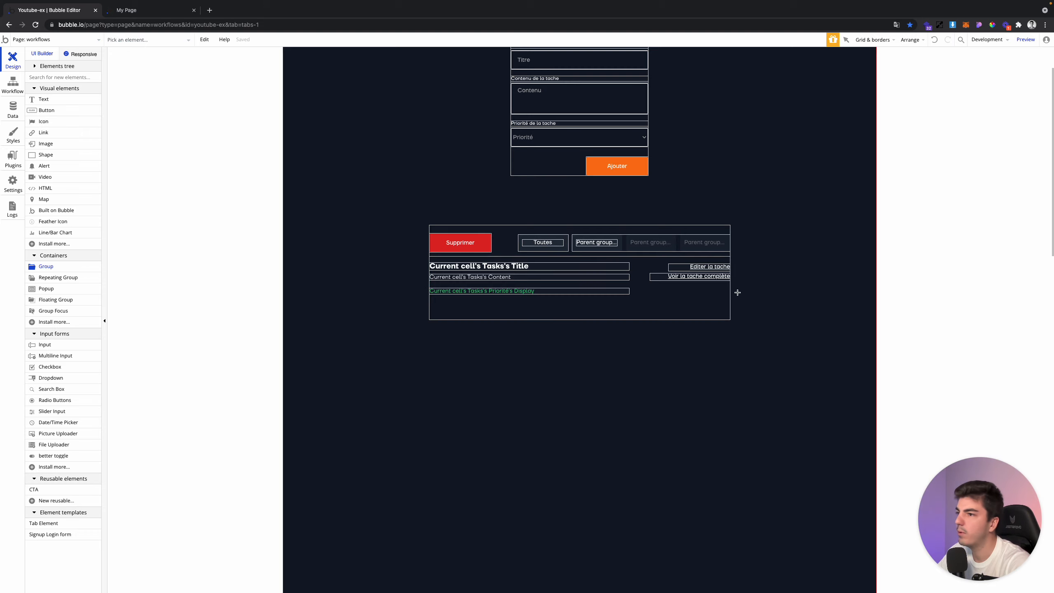
pyautogui.moveTo(709, 295); pyautogui.dragTo(710, 296)
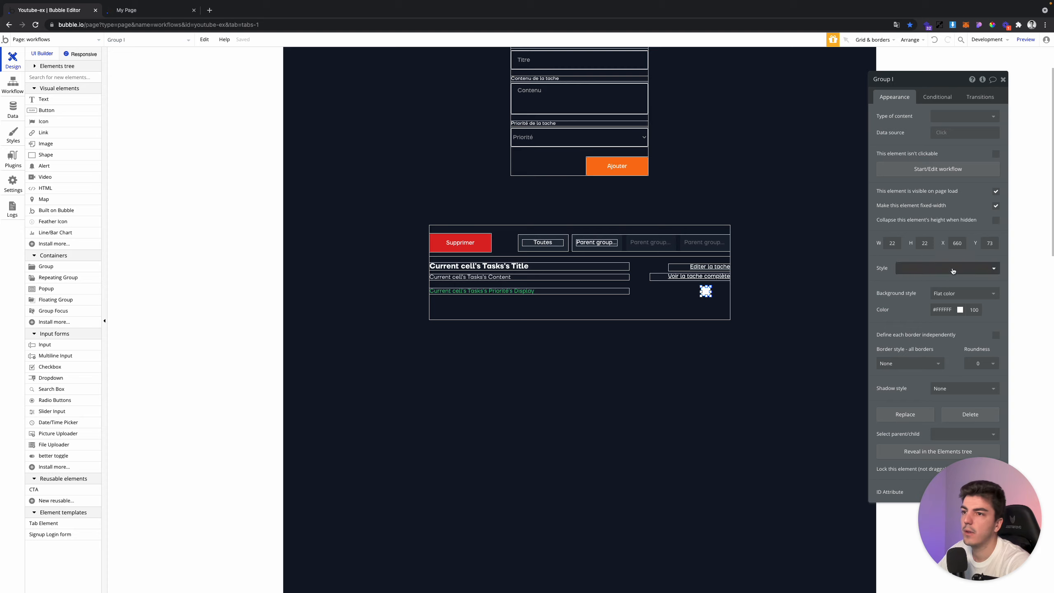
pyautogui.doubleClick(892, 244)
pyautogui.write('24')
pyautogui.press('Tab')
pyautogui.write('24')
# Give the new square group a solid border coloured white (#FFFFFF)
pyautogui.click(909, 363)
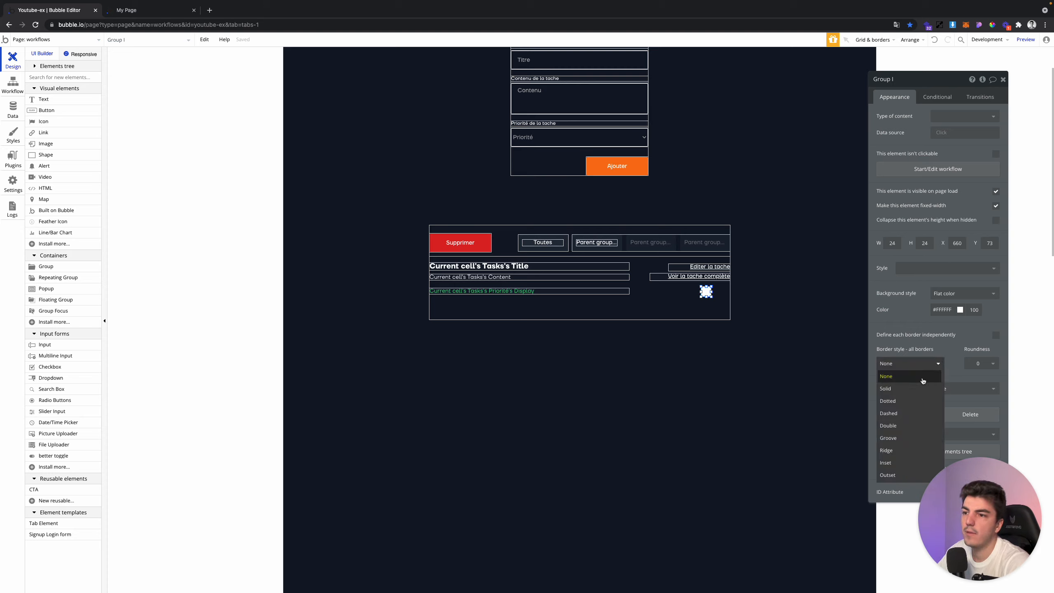
pyautogui.click(892, 387)
pyautogui.click(988, 379)
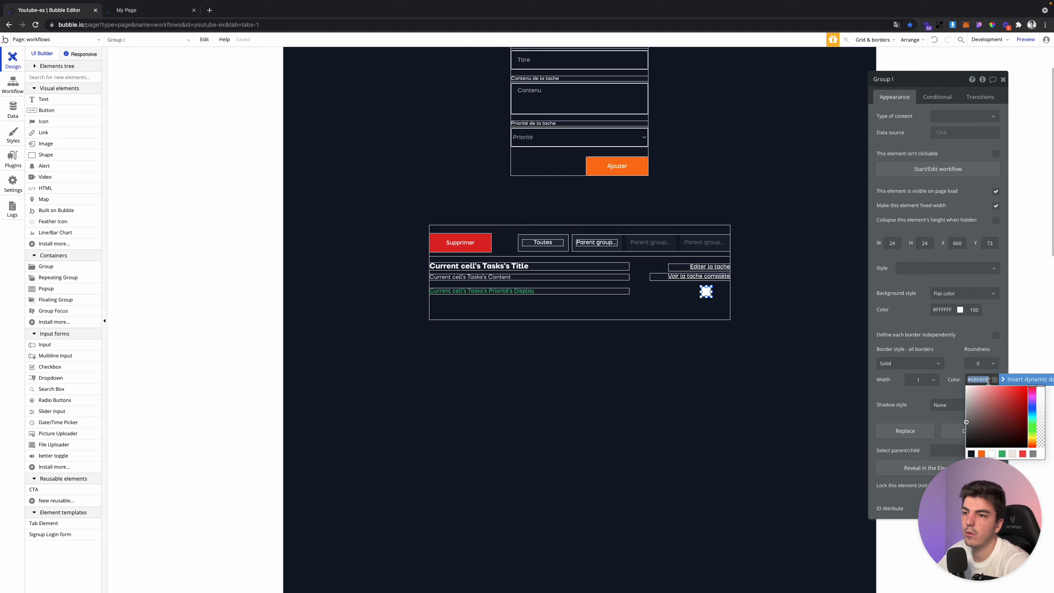
pyautogui.click(993, 459)
pyautogui.click(993, 454)
pyautogui.click(970, 455)
pyautogui.moveTo(936, 362); pyautogui.dragTo(896, 344)
pyautogui.click(942, 360)
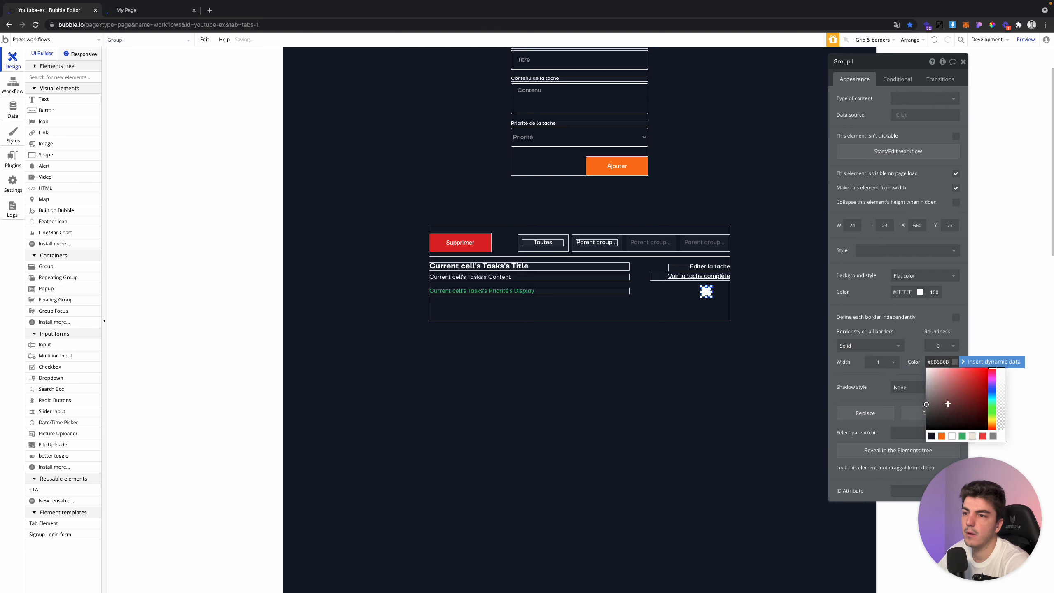
pyautogui.click(954, 437)
# Set the square group's roundness to 2 and its background style to None
pyautogui.click(939, 345)
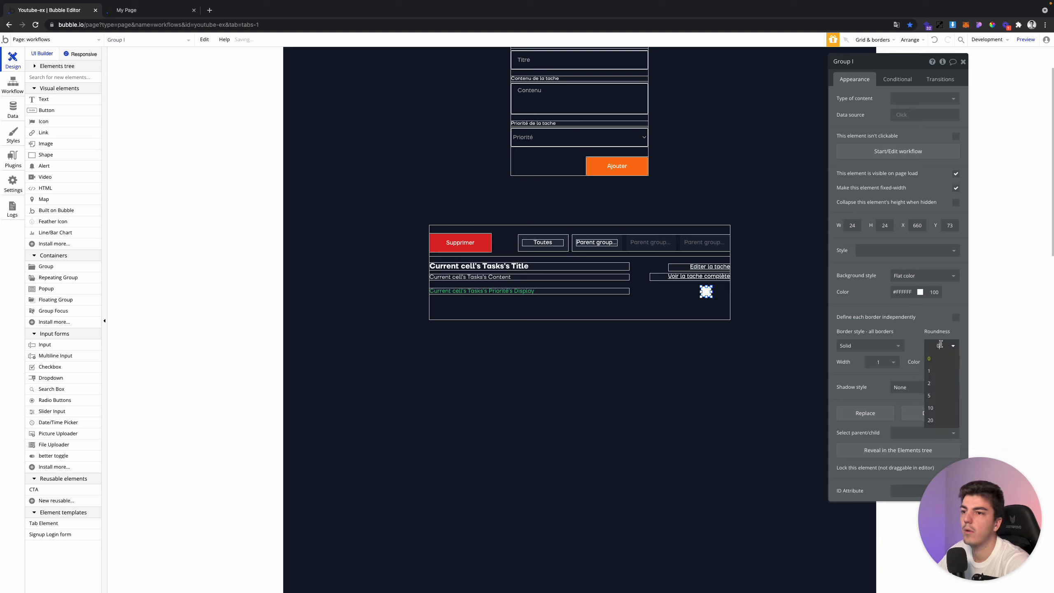
pyautogui.click(929, 383)
pyautogui.click(925, 275)
pyautogui.click(900, 288)
pyautogui.click(743, 350)
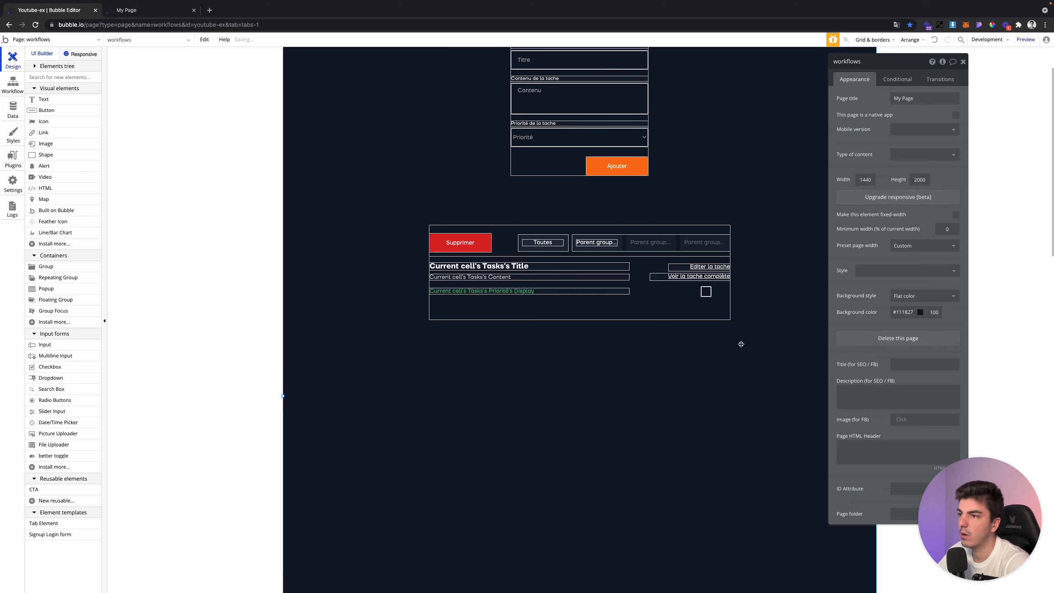
# Increase the square group's corner roundness to 5
pyautogui.click(707, 294)
pyautogui.click(937, 330)
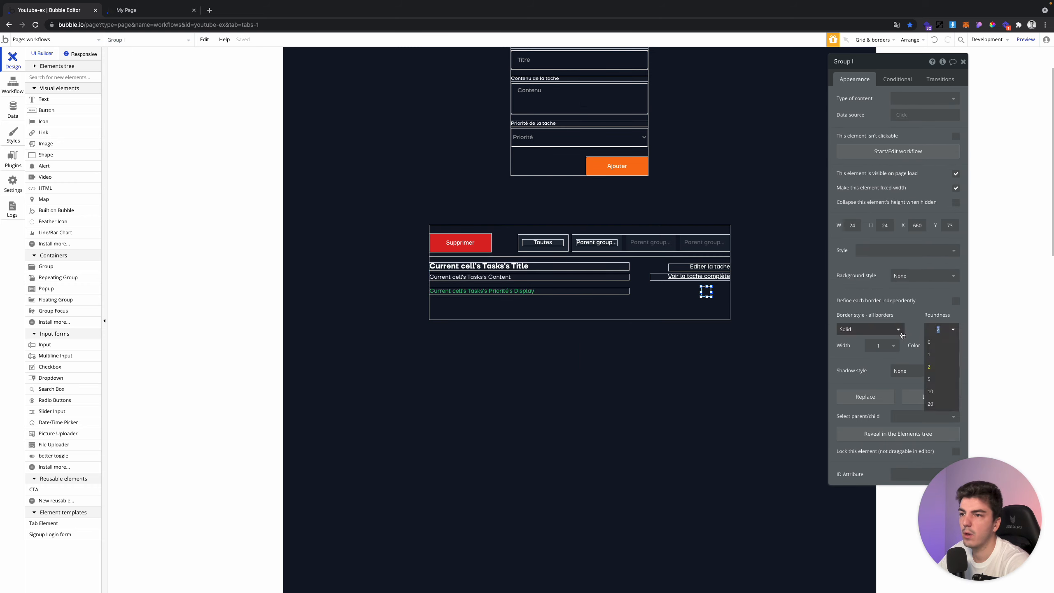
pyautogui.click(881, 348)
pyautogui.click(939, 329)
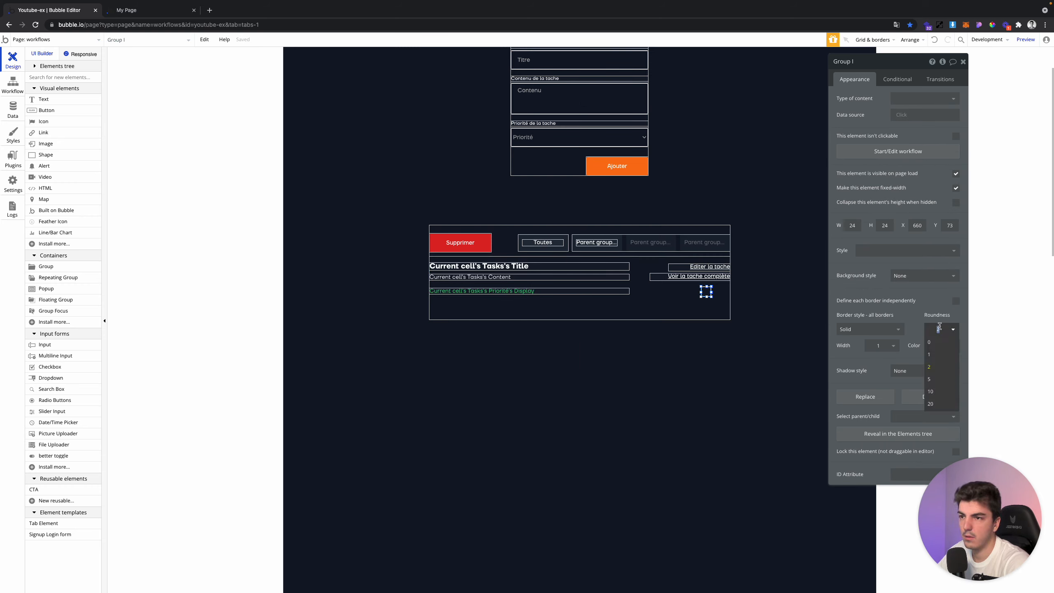
pyautogui.click(707, 319)
pyautogui.click(707, 293)
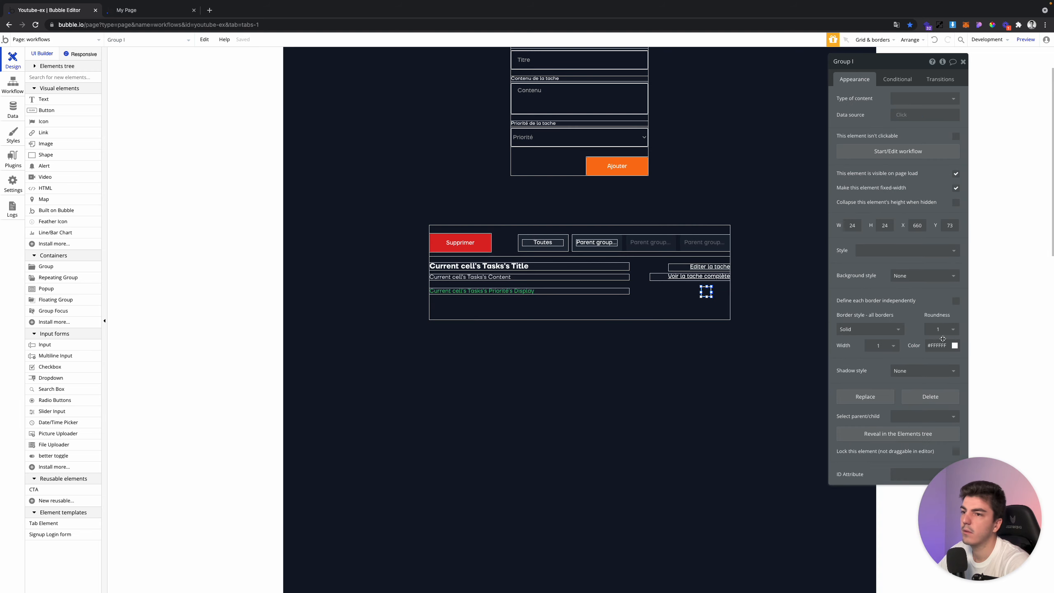
pyautogui.click(945, 332)
pyautogui.write('5')
pyautogui.click(673, 353)
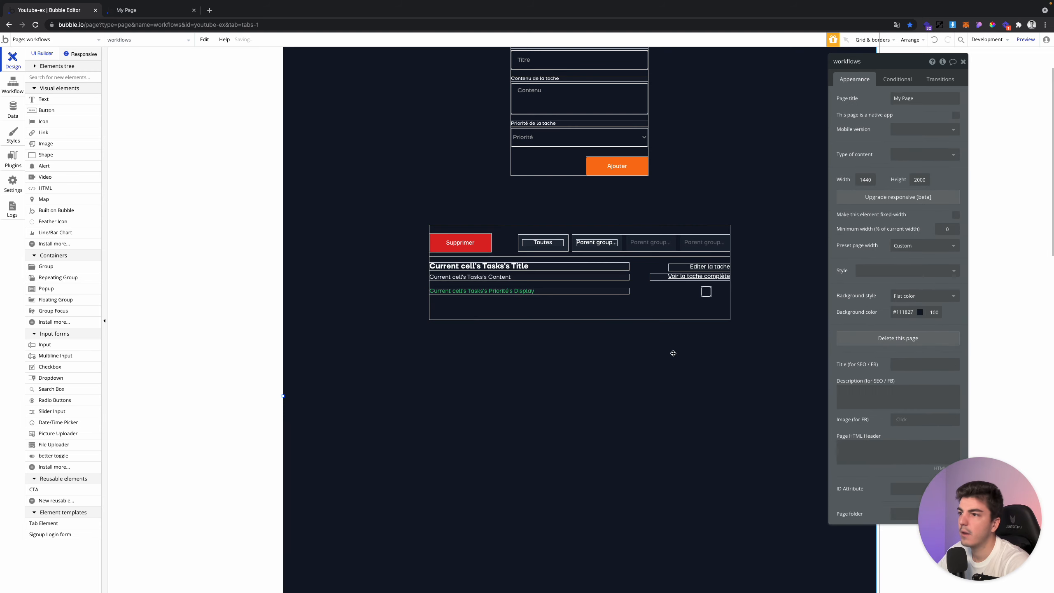
# Turn off the display of element borders and shift the square group to X 706, at the task cell's right edge
pyautogui.click(880, 42)
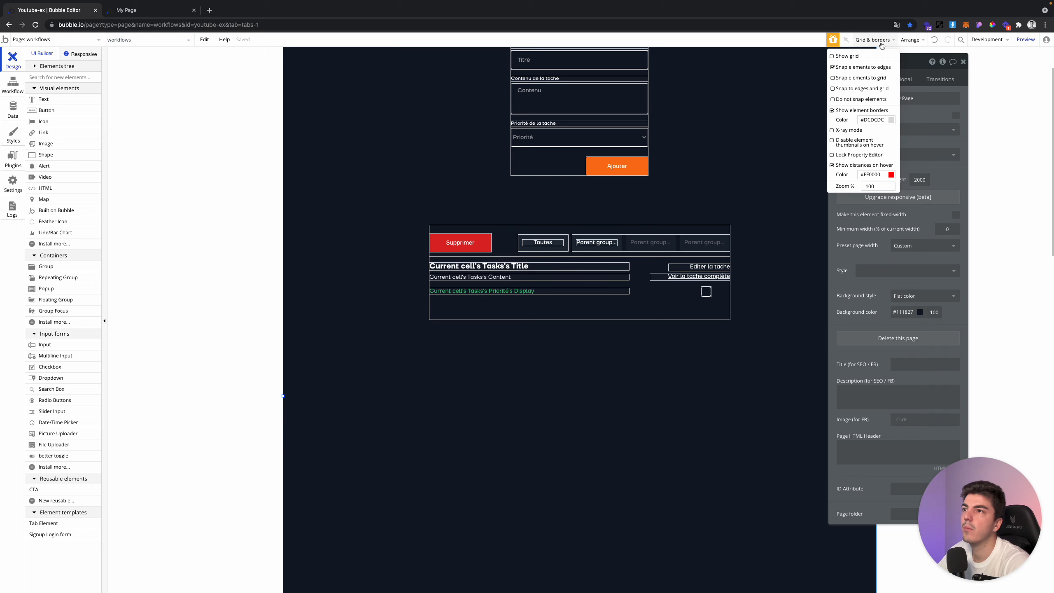
pyautogui.click(850, 110)
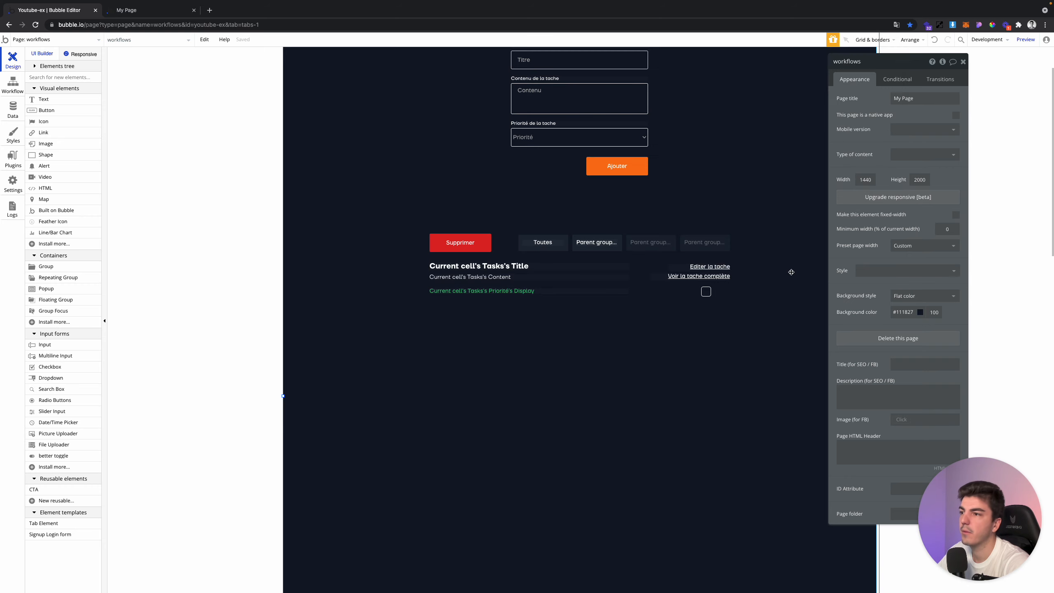
pyautogui.click(707, 293)
pyautogui.hotkey('shift', 'Right')
pyautogui.hotkey('shift', 'Right')
pyautogui.hotkey('shift', 'Right')
pyautogui.hotkey('shift', 'Right')
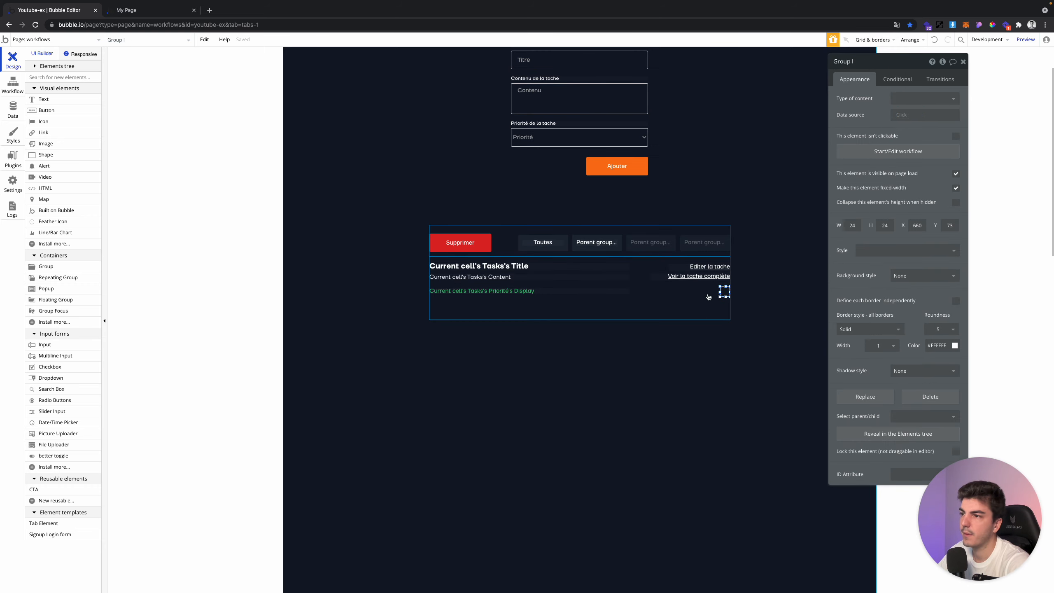
pyautogui.press('alt')
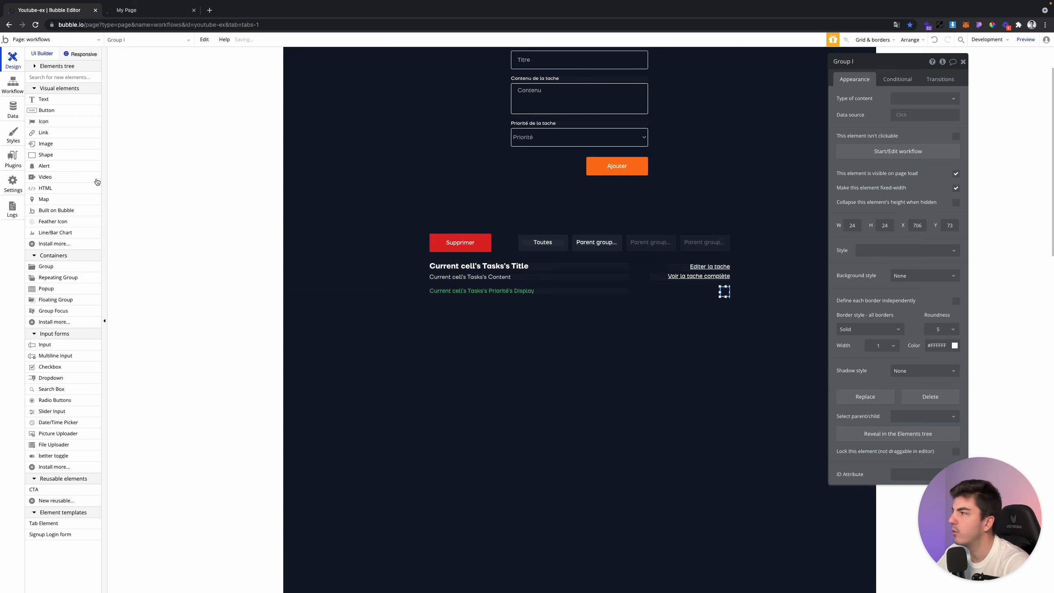
# Add a Feather Icon inside the square group, with type check and icon colour #F97316
pyautogui.click(56, 222)
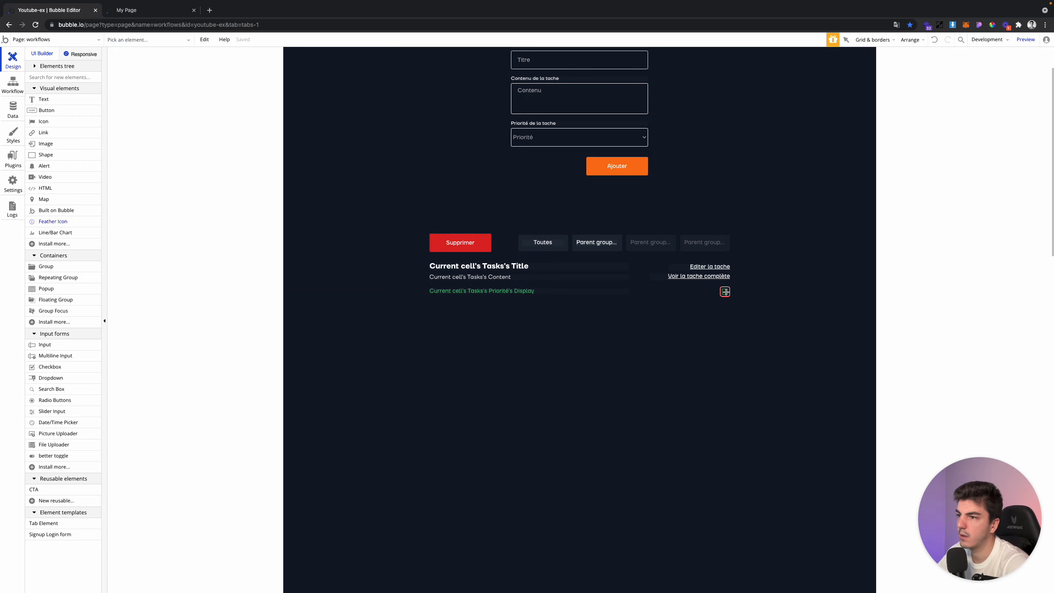
pyautogui.click(725, 292)
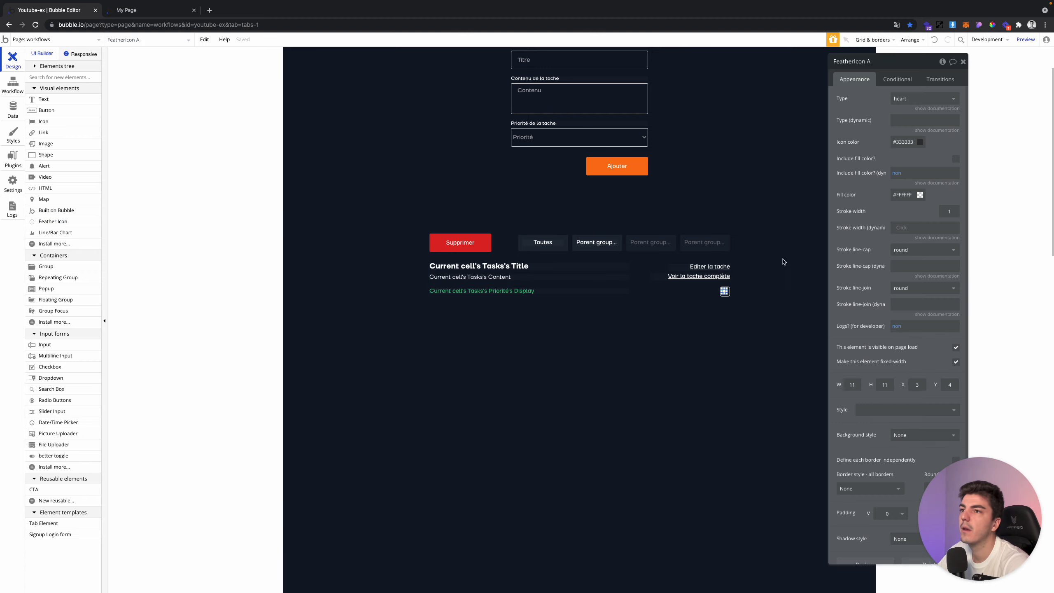
pyautogui.click(924, 98)
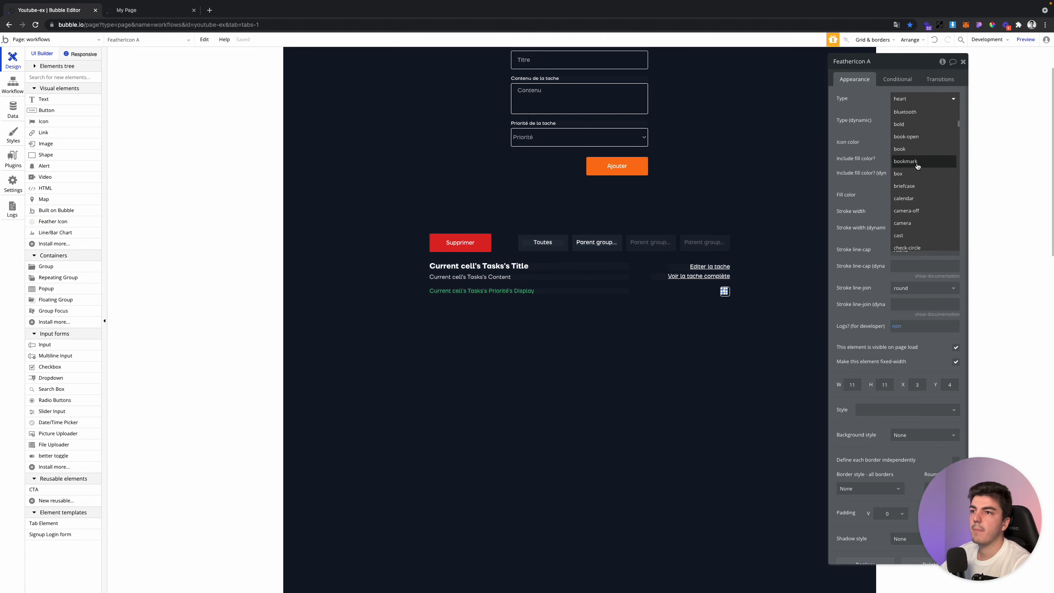
pyautogui.scroll(-5, 917, 175)
pyautogui.scroll(3, 916, 195)
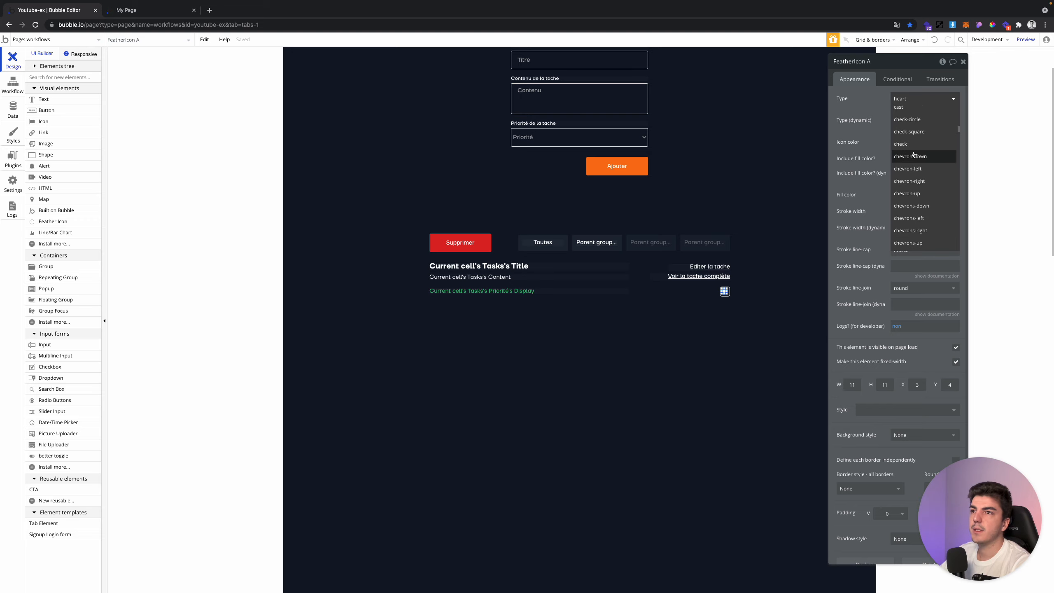
pyautogui.click(909, 143)
pyautogui.click(918, 141)
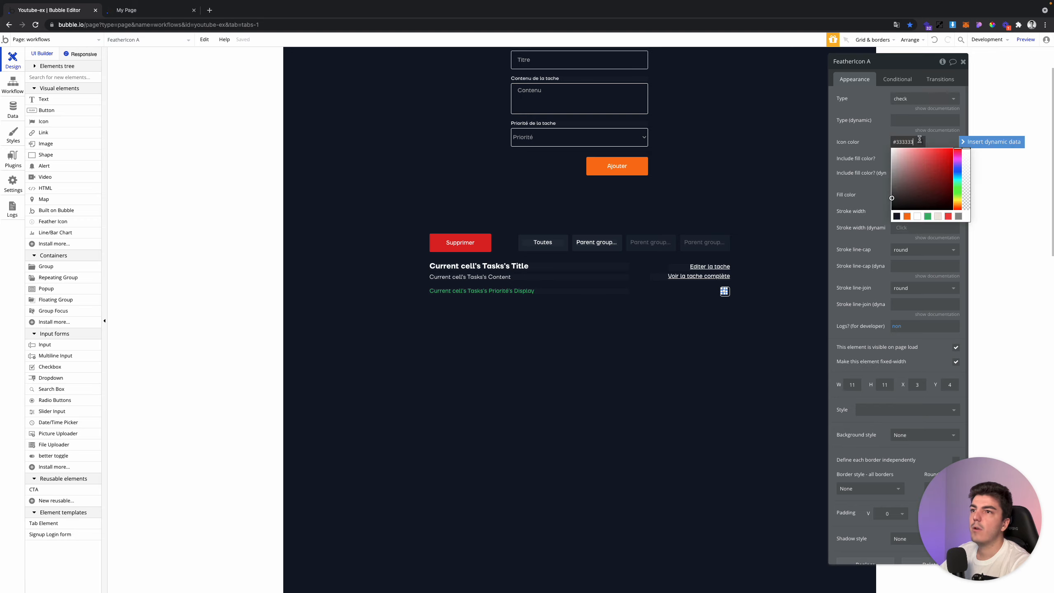
pyautogui.click(907, 215)
# Size the check icon to 14 by 14 and center it horizontally and vertically in its group
pyautogui.press('Down')
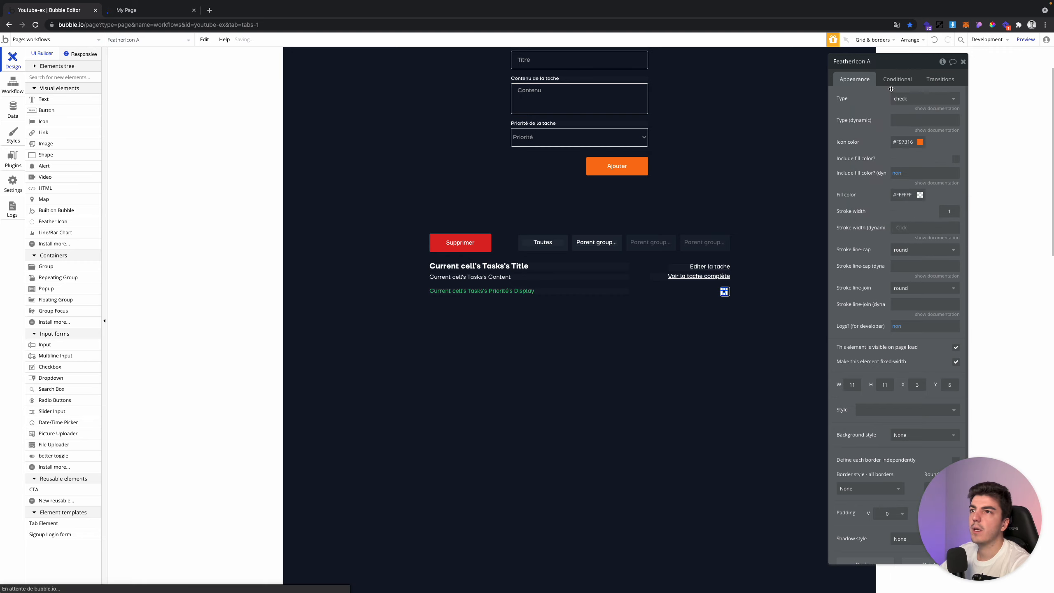
pyautogui.press('Right')
pyautogui.press('Right')
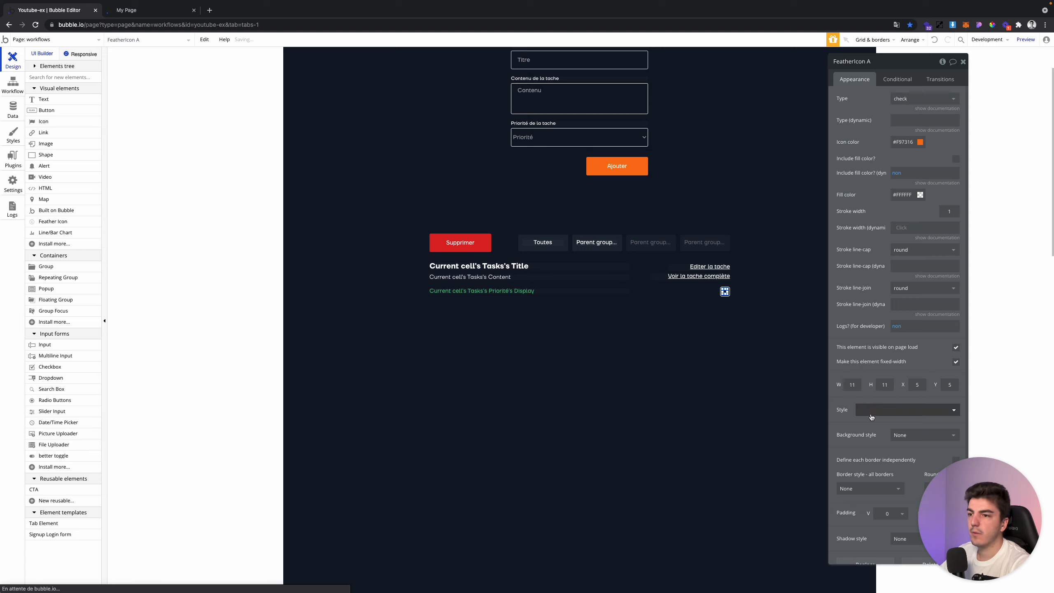
pyautogui.doubleClick(854, 385)
pyautogui.write('14')
pyautogui.press('Tab')
pyautogui.write('14')
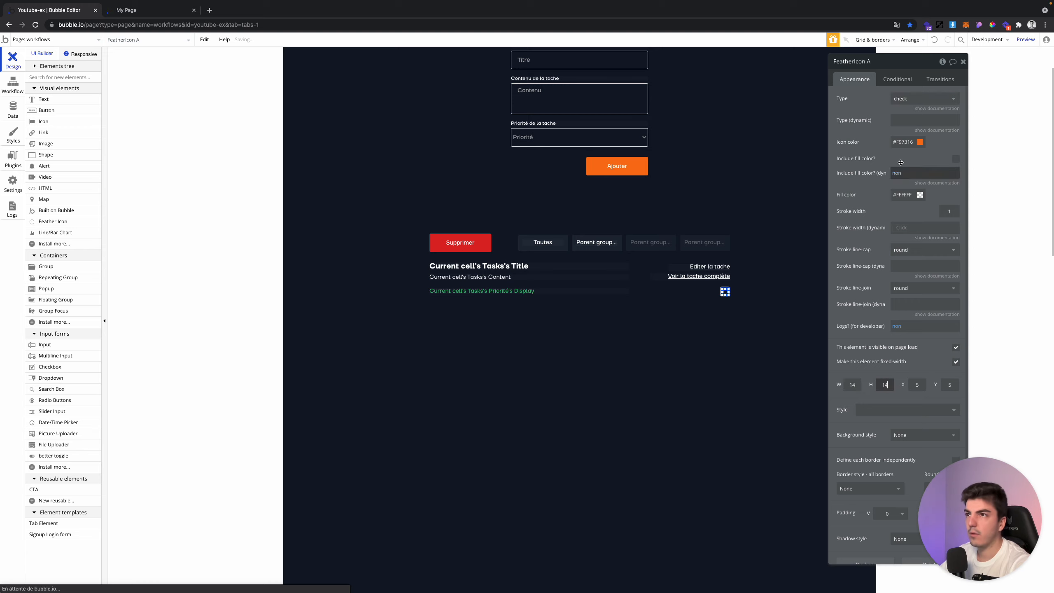
pyautogui.click(906, 40)
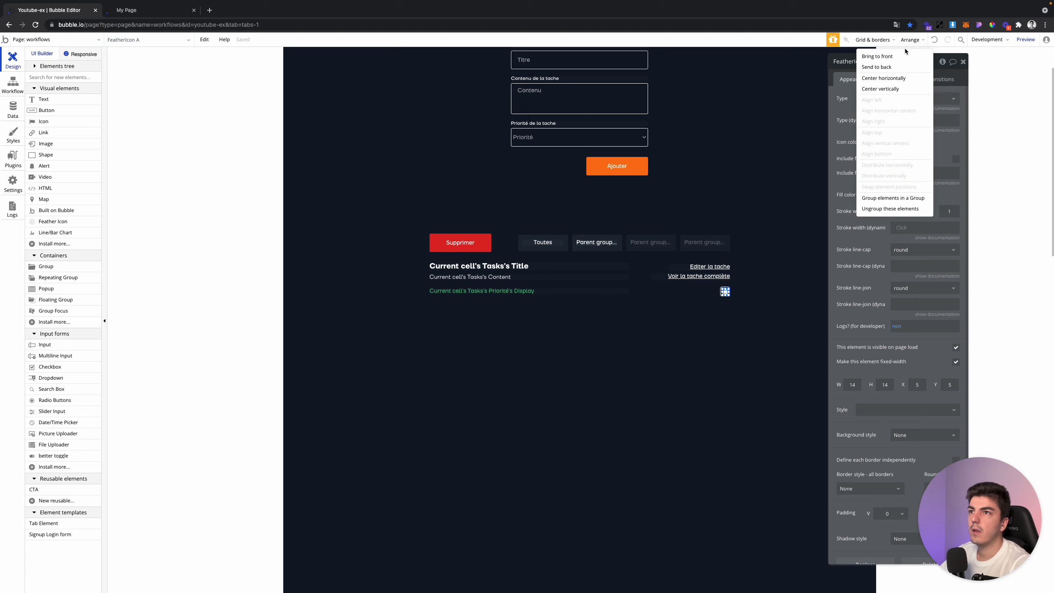
pyautogui.click(893, 79)
pyautogui.click(910, 42)
pyautogui.click(893, 88)
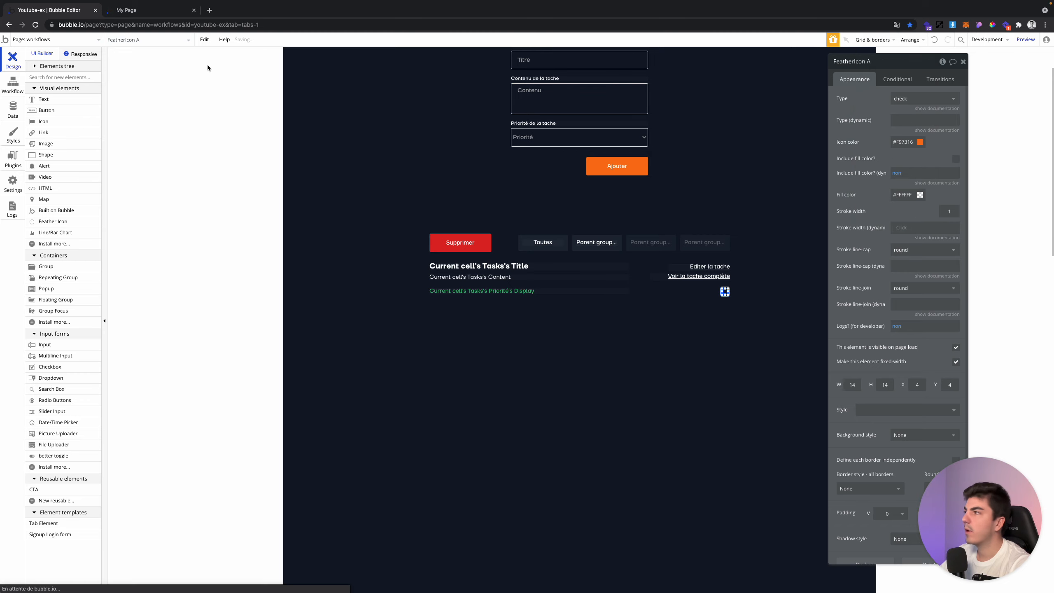
# Refresh the page preview to check how the check icon looks in each task
pyautogui.click(142, 9)
pyautogui.click(177, 44)
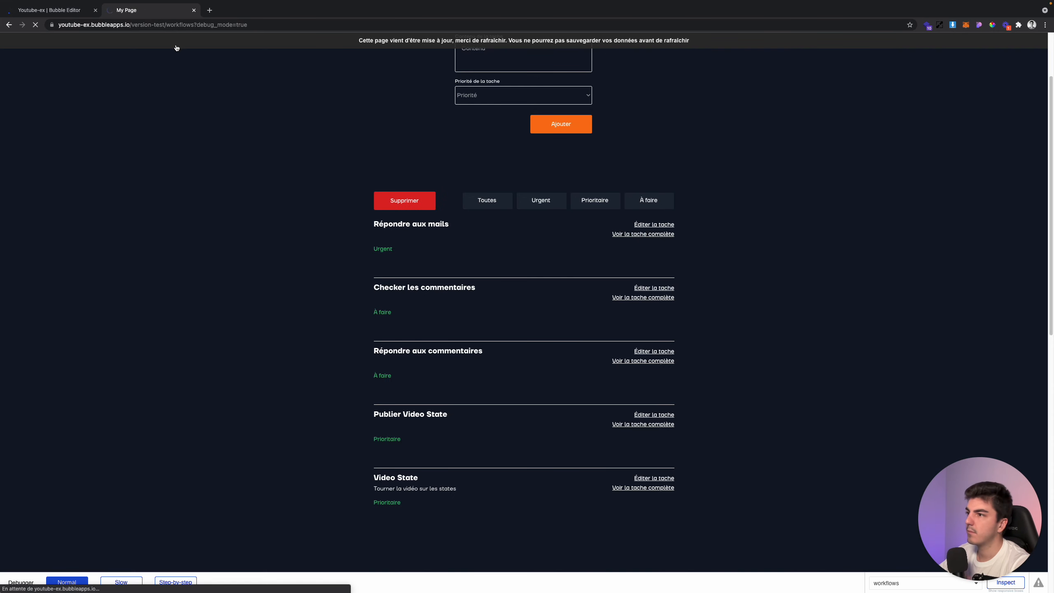
# Set the check icon's stroke width to 2 in the editor and refresh the page preview
pyautogui.click(66, 9)
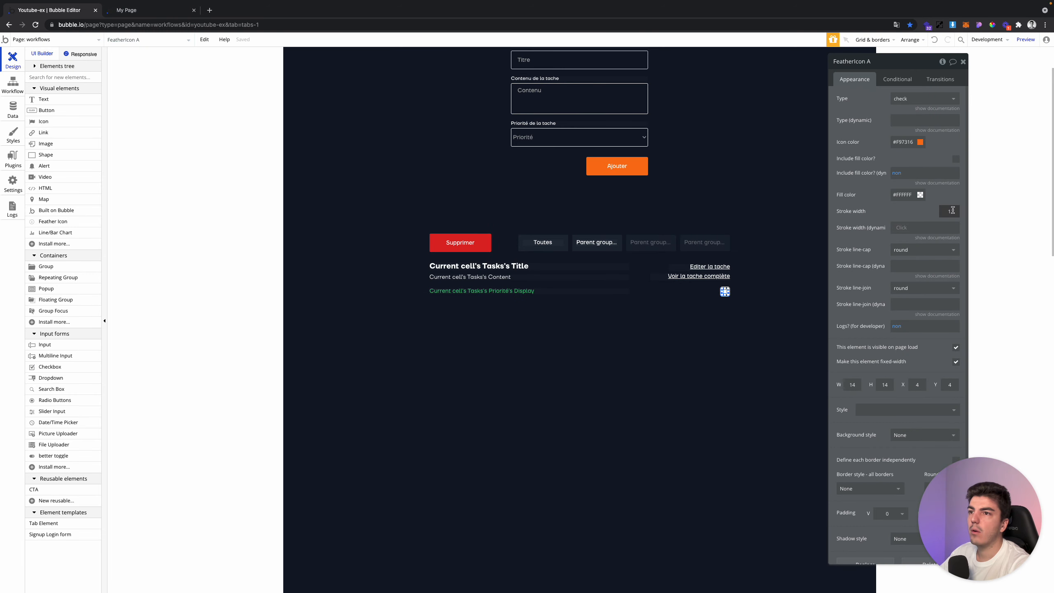
pyautogui.click(129, 12)
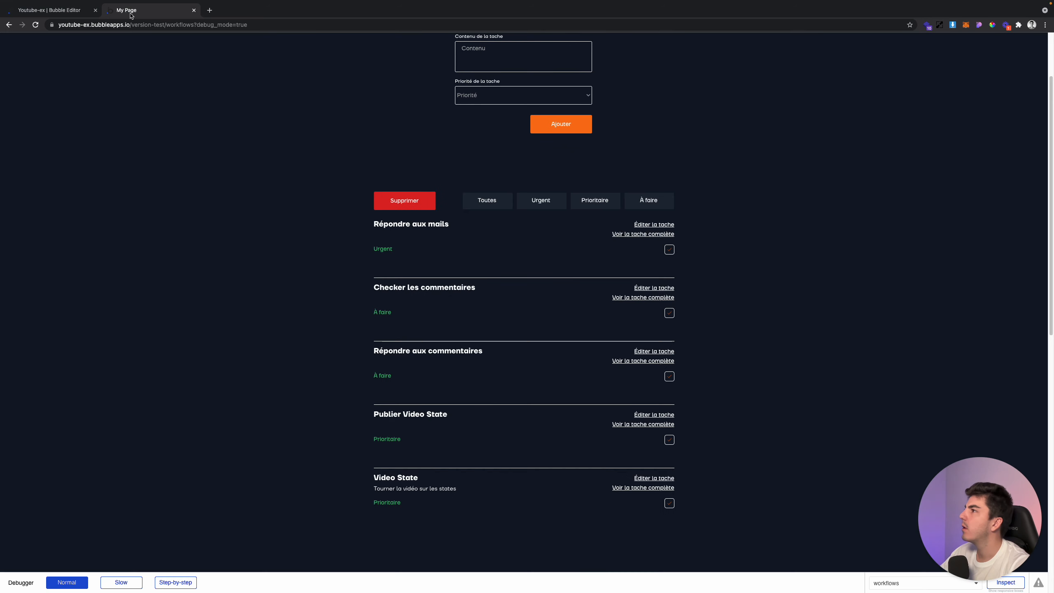
pyautogui.click(171, 41)
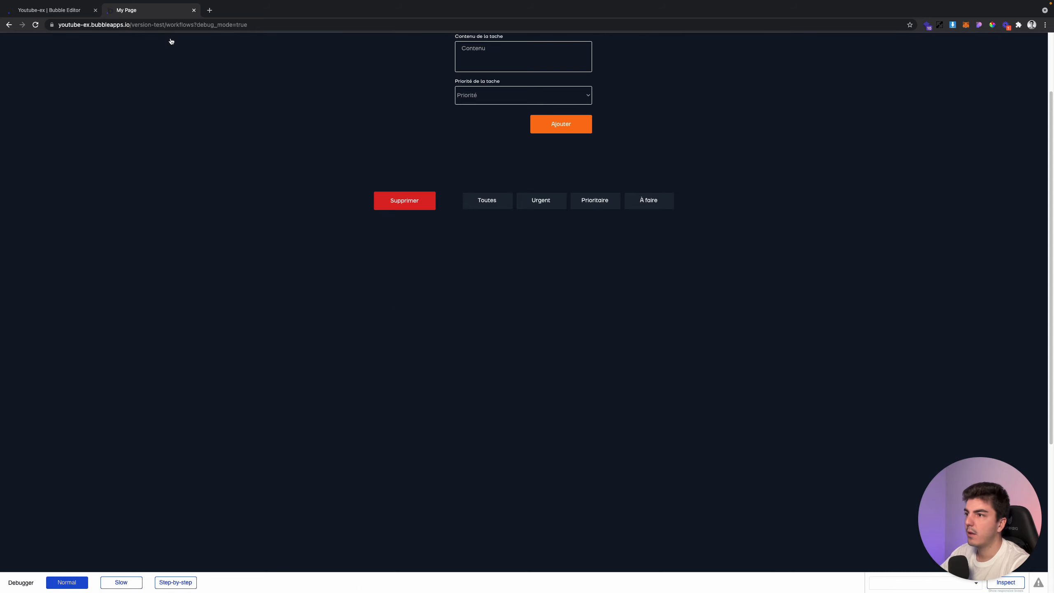
# Return to the page design and enlarge the check icon to 18 by 18
pyautogui.click(74, 12)
pyautogui.click(851, 387)
pyautogui.write('15')
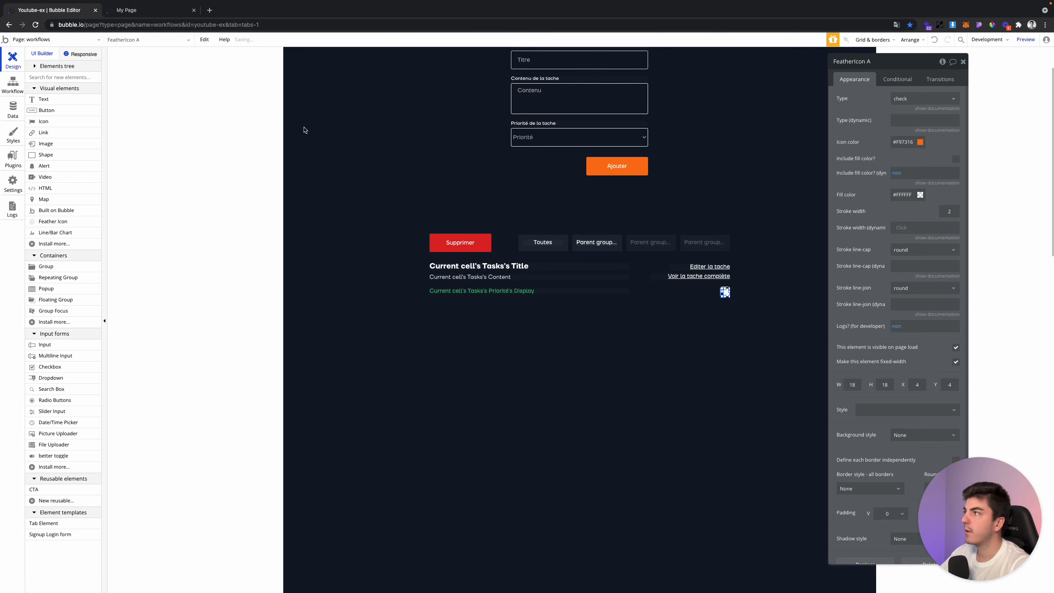
# Center the check icon horizontally and vertically in its group and refresh the page preview
pyautogui.click(174, 9)
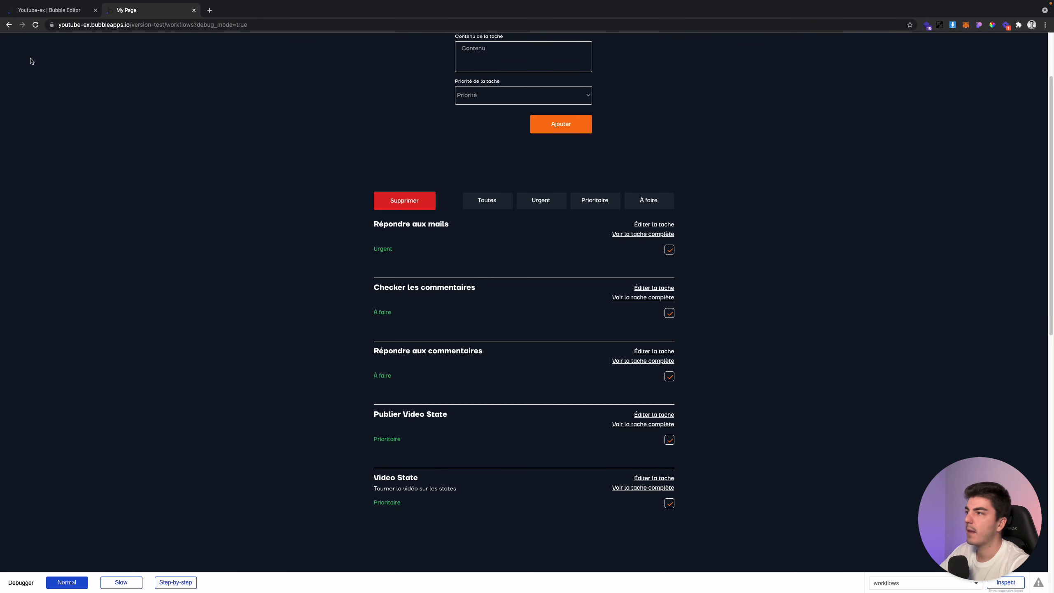
pyautogui.click(29, 11)
pyautogui.click(745, 292)
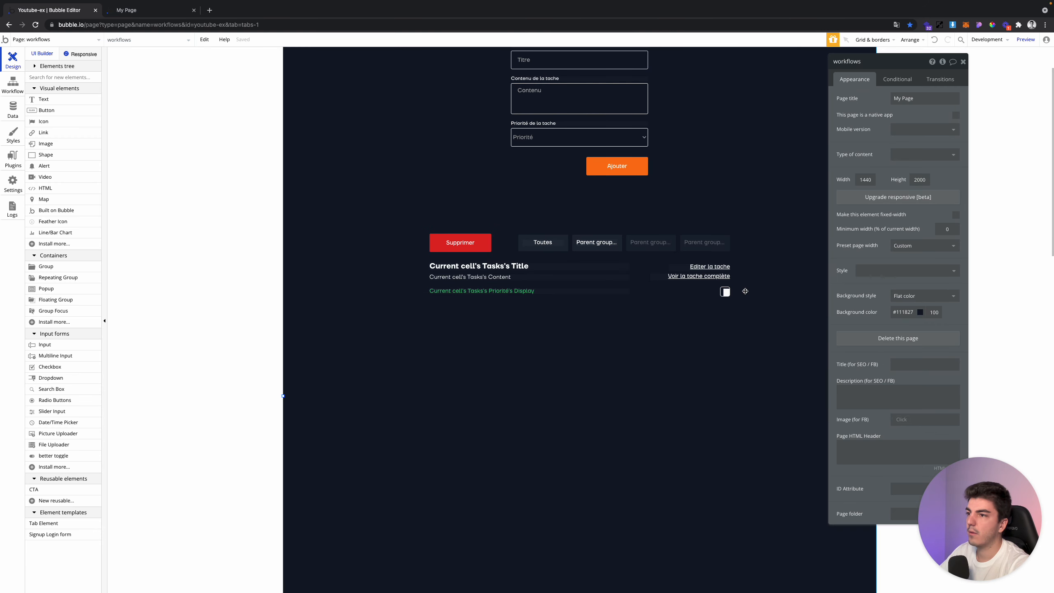
pyautogui.click(725, 292)
pyautogui.press('super+e')
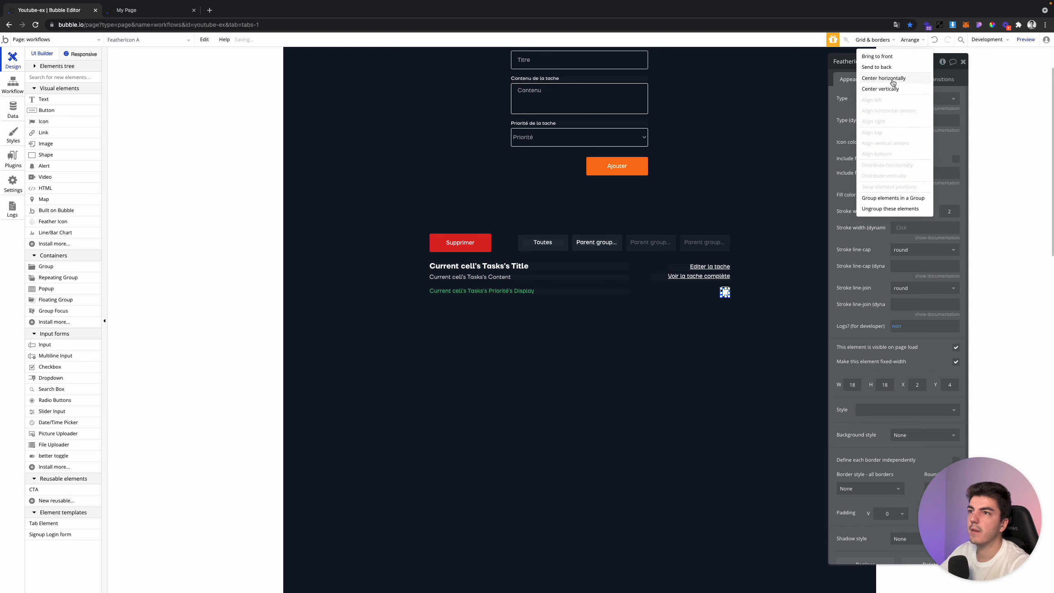
pyautogui.click(892, 86)
pyautogui.click(138, 13)
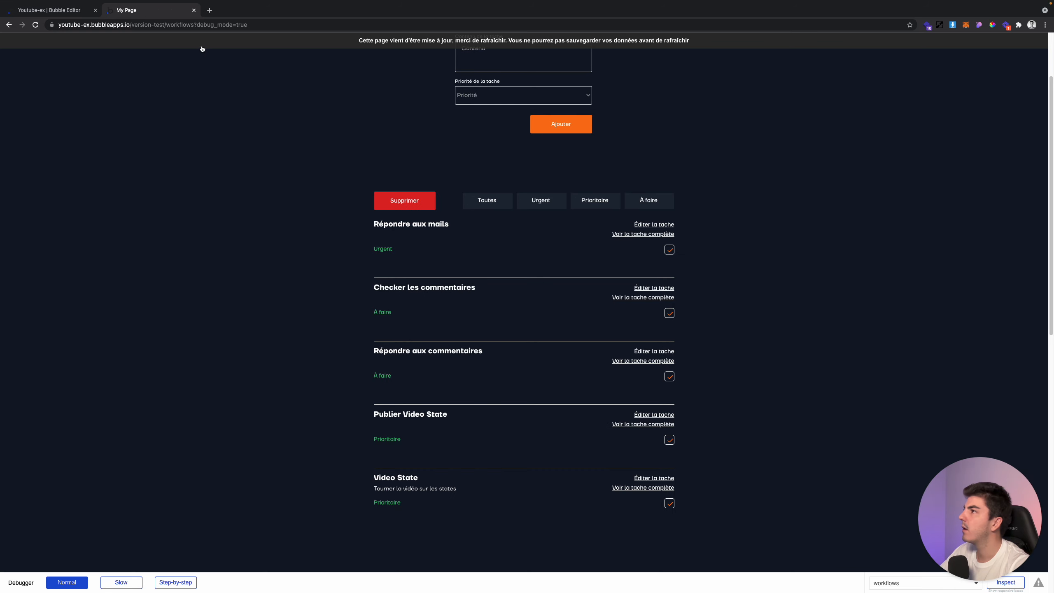
pyautogui.press('super+r')
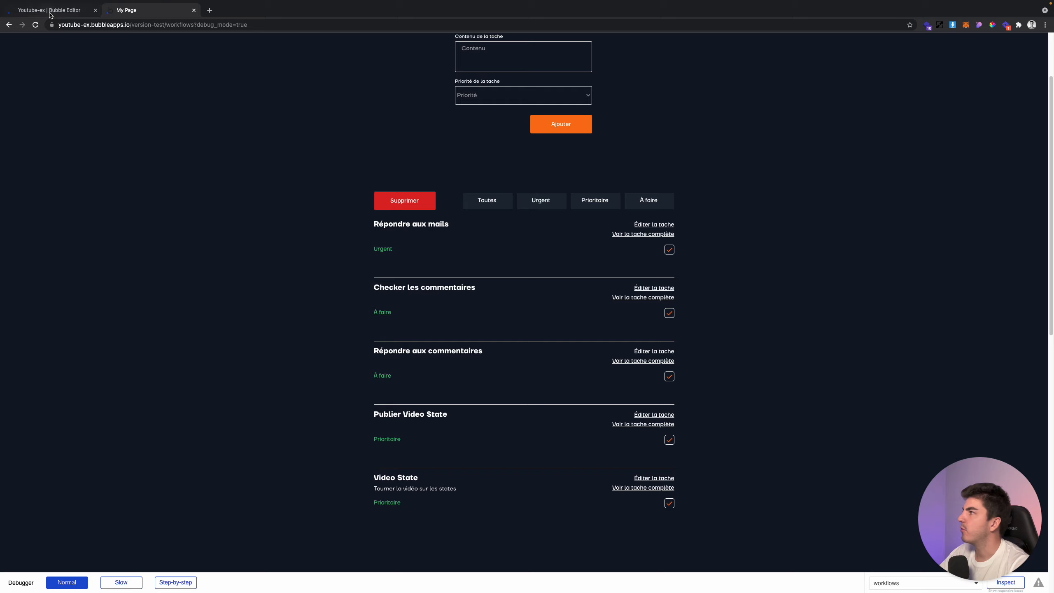
# Create a page-level custom state named Tasks in the editor, with type Tasks and set as a list
pyautogui.click(49, 13)
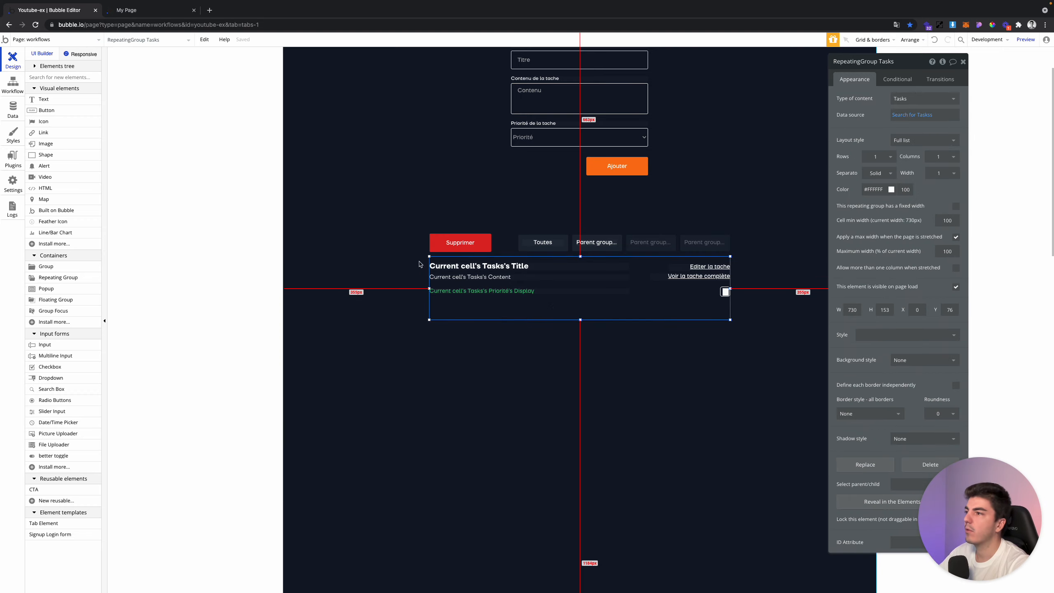
pyautogui.click(942, 63)
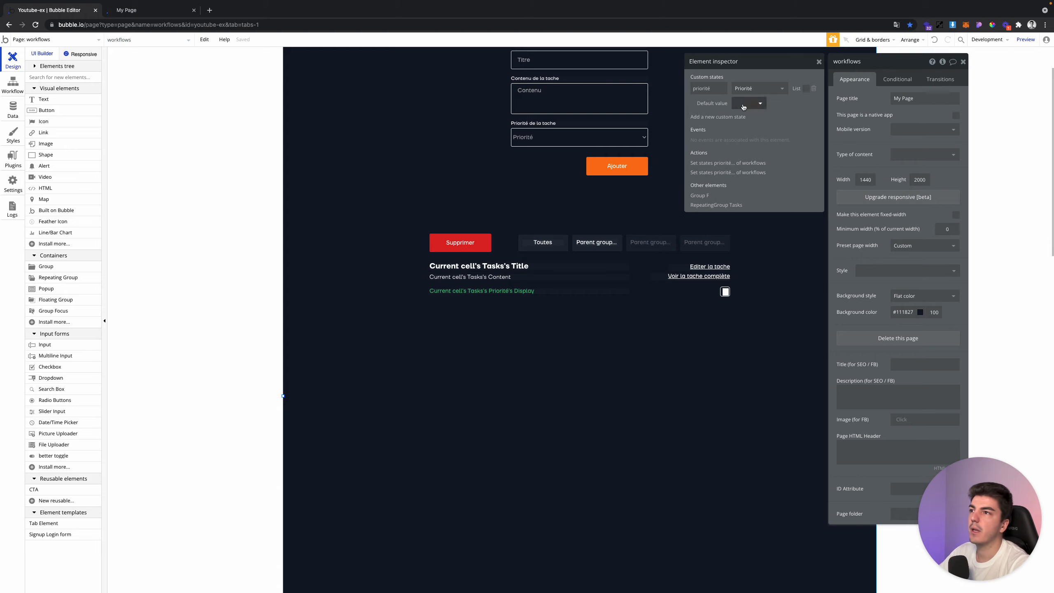
pyautogui.click(728, 117)
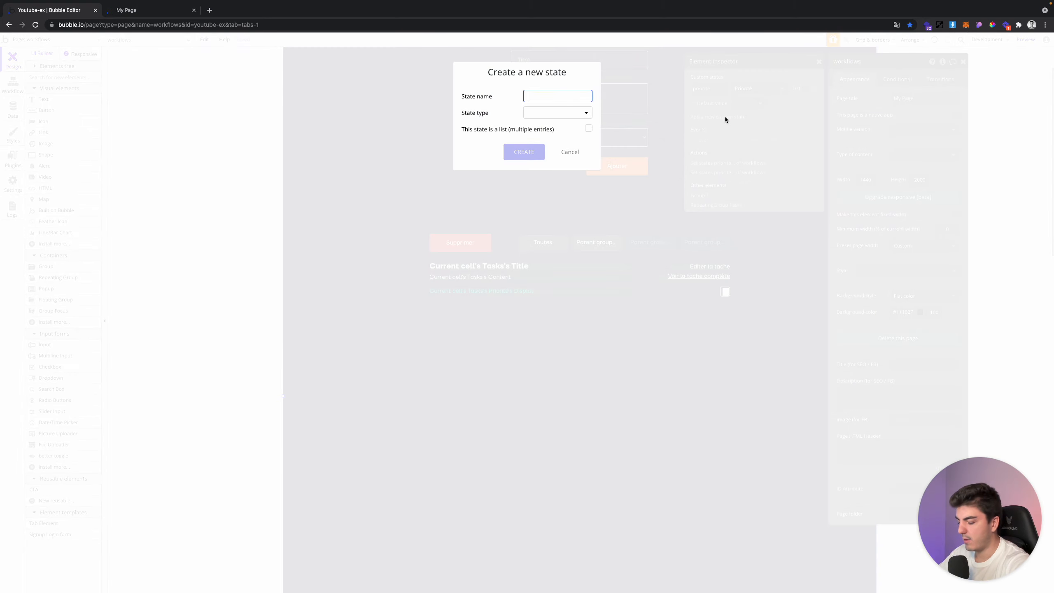
pyautogui.click(573, 116)
pyautogui.scroll(-5, 568, 137)
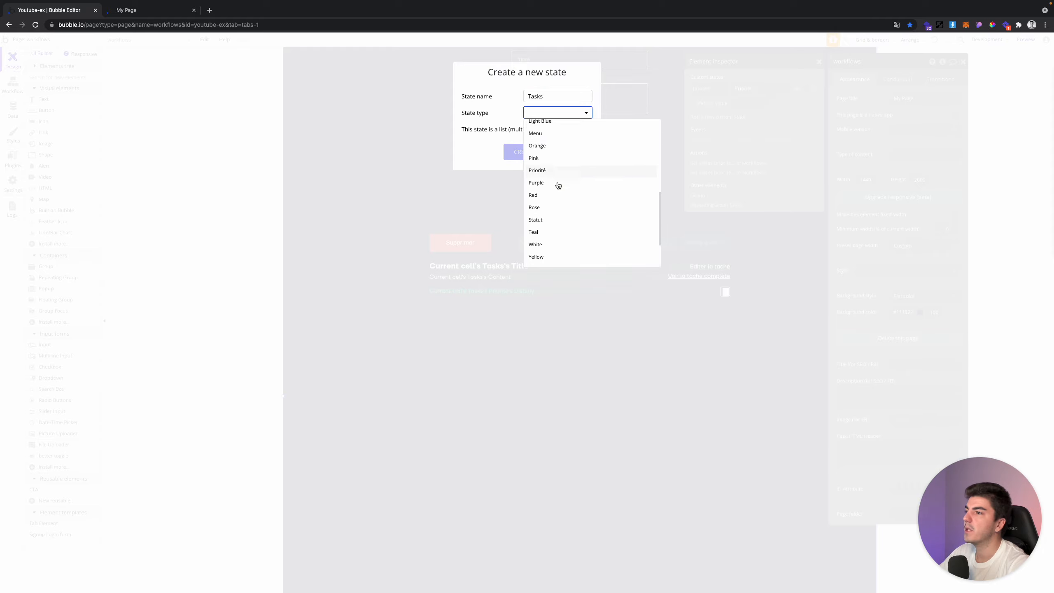
pyautogui.scroll(4, 552, 210)
pyautogui.scroll(-4, 552, 178)
pyautogui.click(561, 226)
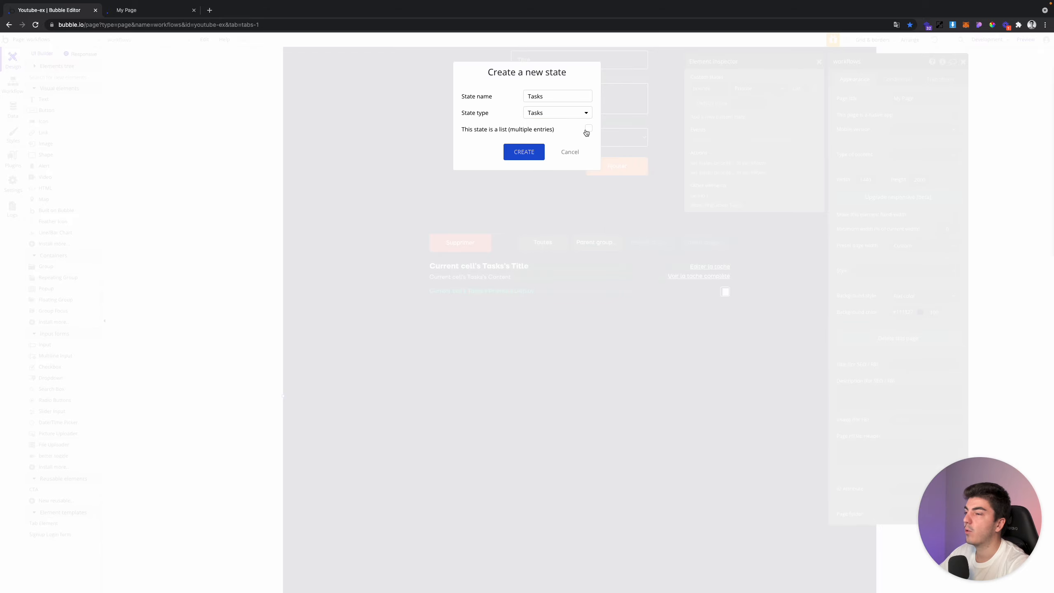
pyautogui.click(524, 152)
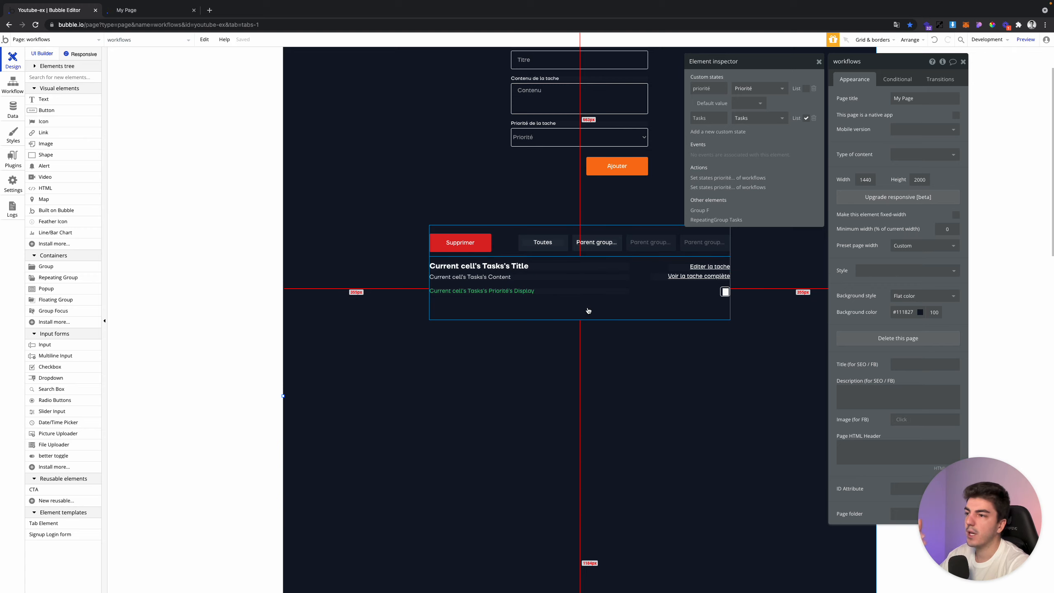
# Start a click workflow for the checkbox group in the task cell and add a Set state action
pyautogui.click(720, 296)
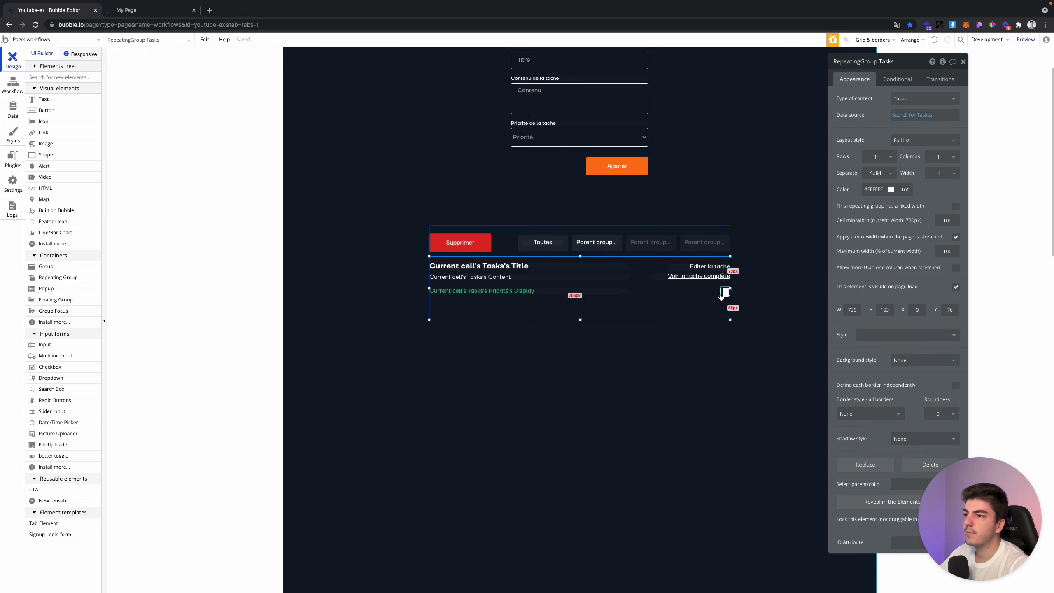
pyautogui.click(722, 295)
pyautogui.click(859, 150)
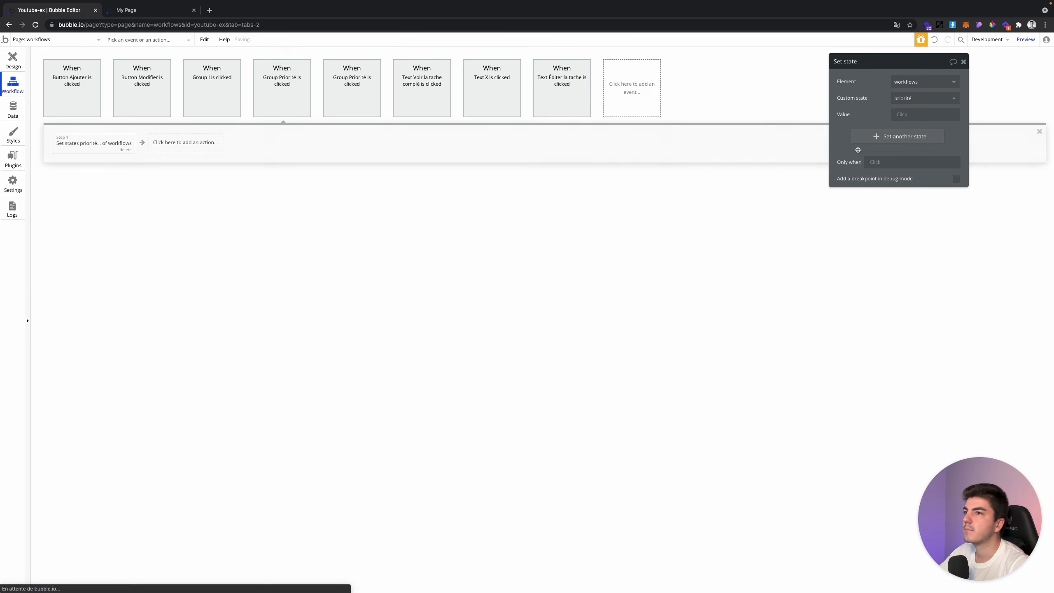
pyautogui.click(80, 149)
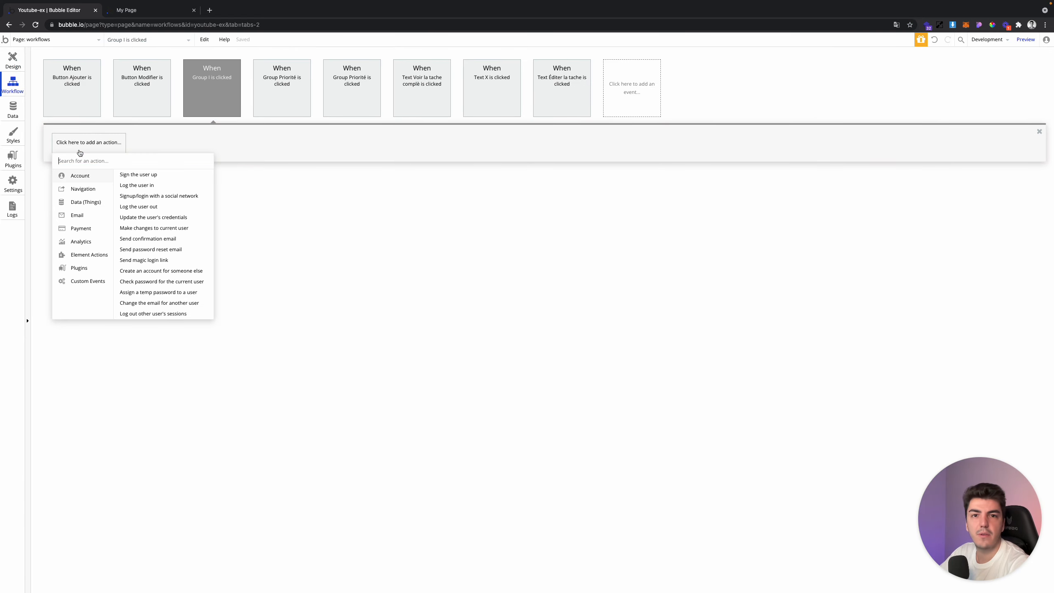
pyautogui.write('set state')
pyautogui.click(79, 177)
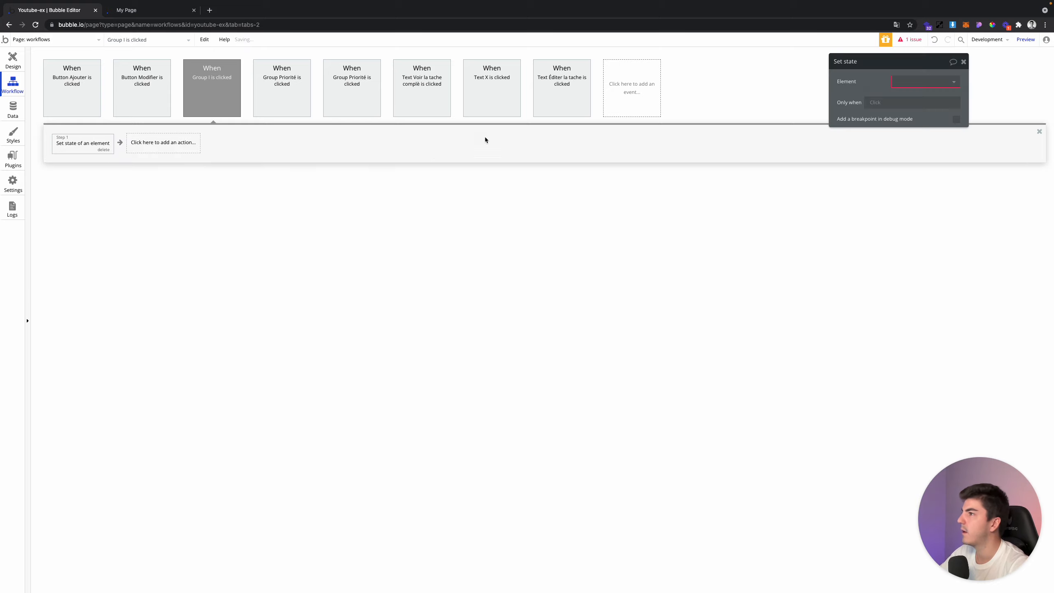
# Point the Set state action at the workflows page and its Tasks custom state
pyautogui.click(910, 79)
pyautogui.click(901, 89)
pyautogui.click(897, 98)
pyautogui.click(903, 113)
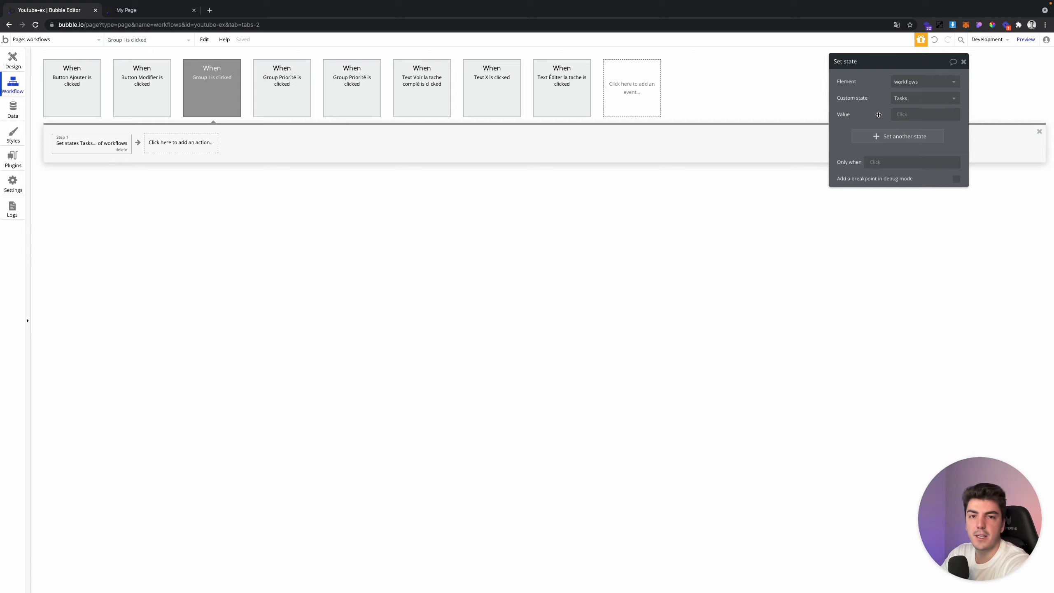
# Set the state's value to workflows's Tasks plus item Current cell's Tasks
pyautogui.click(909, 114)
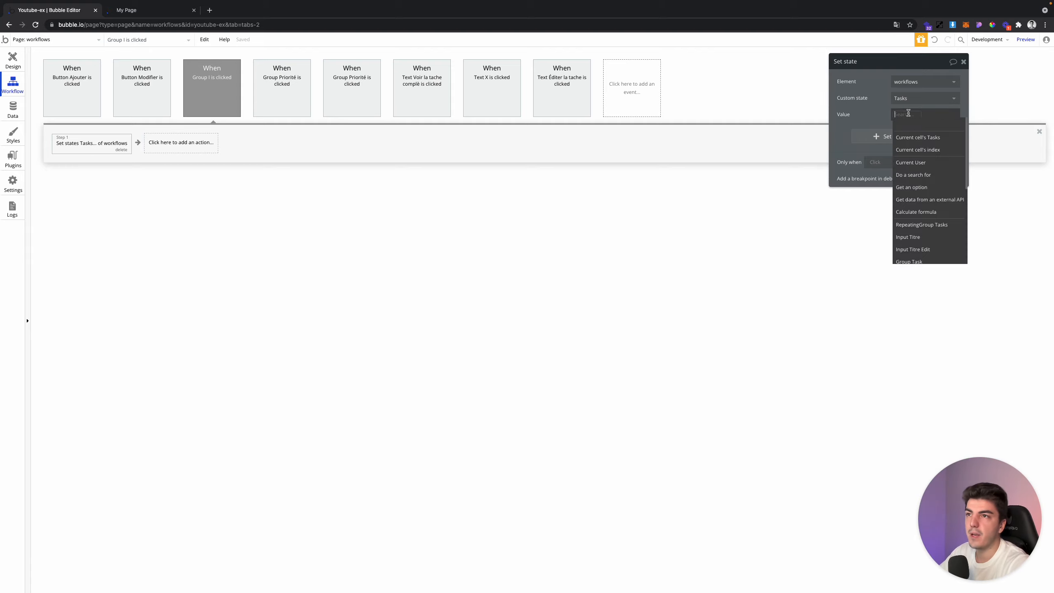
pyautogui.write('work')
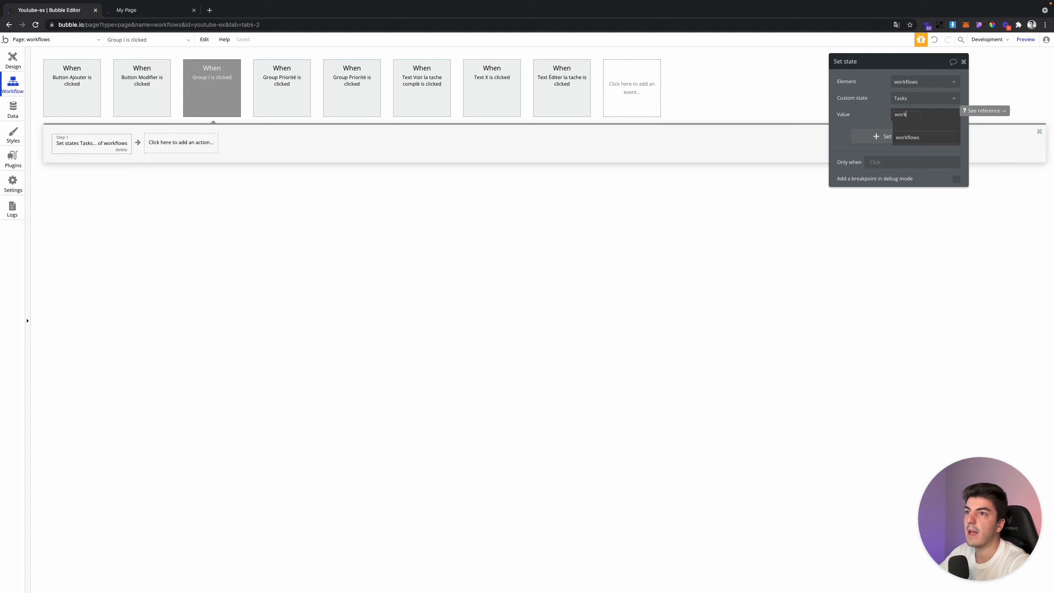
pyautogui.click(907, 137)
pyautogui.click(934, 132)
pyautogui.click(940, 114)
pyautogui.click(909, 122)
pyautogui.write('plus')
pyautogui.click(909, 144)
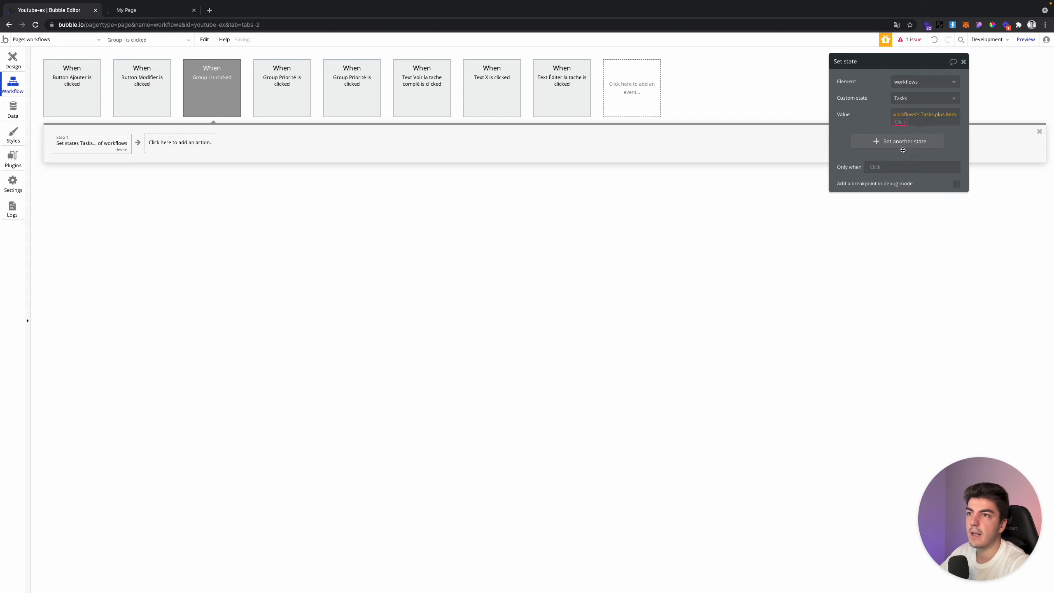
pyautogui.click(915, 132)
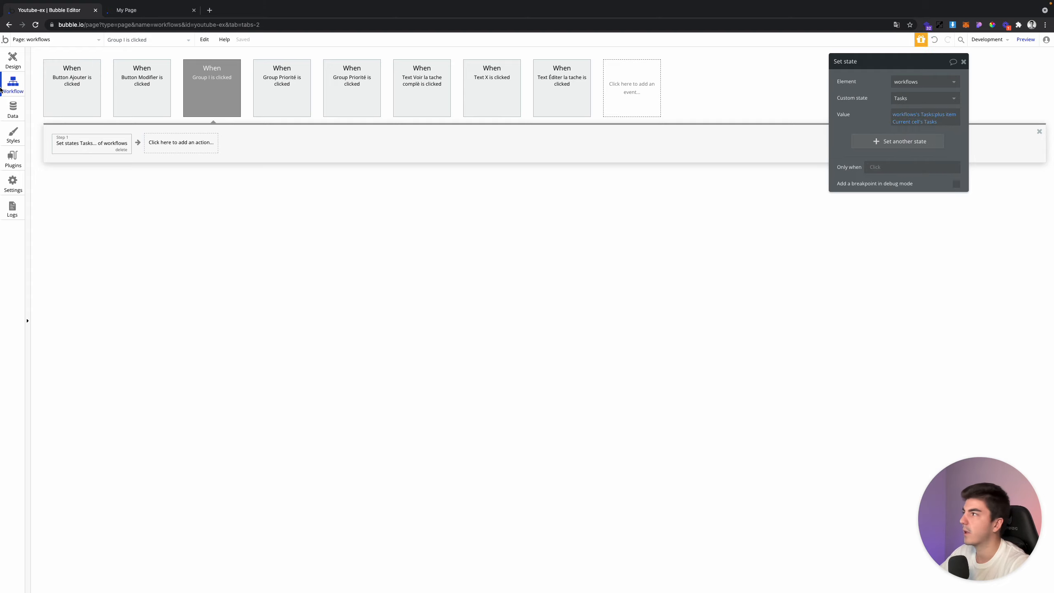
# Add a text element to the page beside the task form and apply the style B - Text - 14 - Medium - Light
pyautogui.click(16, 60)
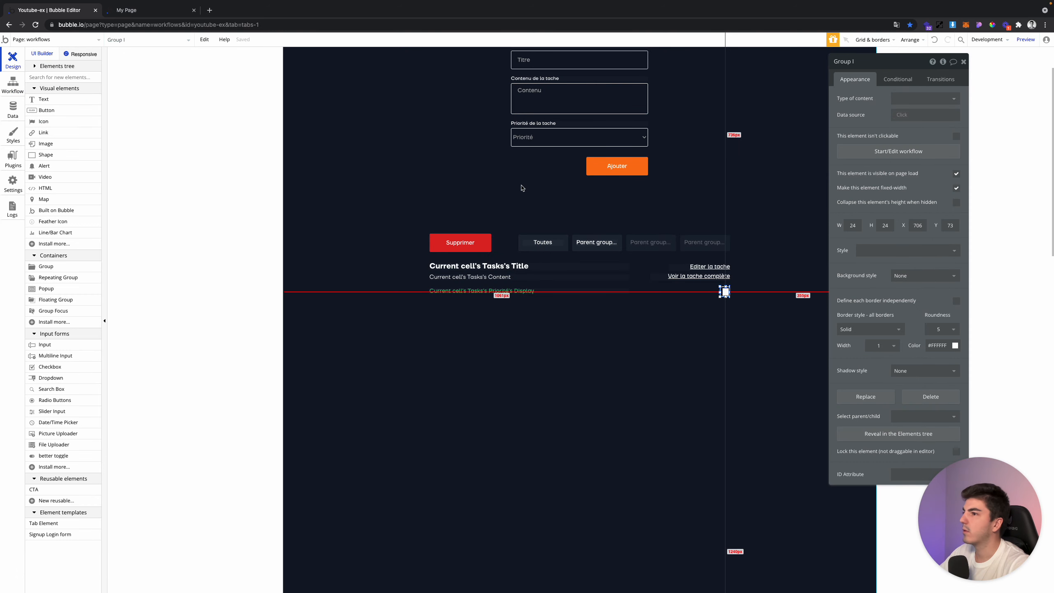
pyautogui.click(49, 98)
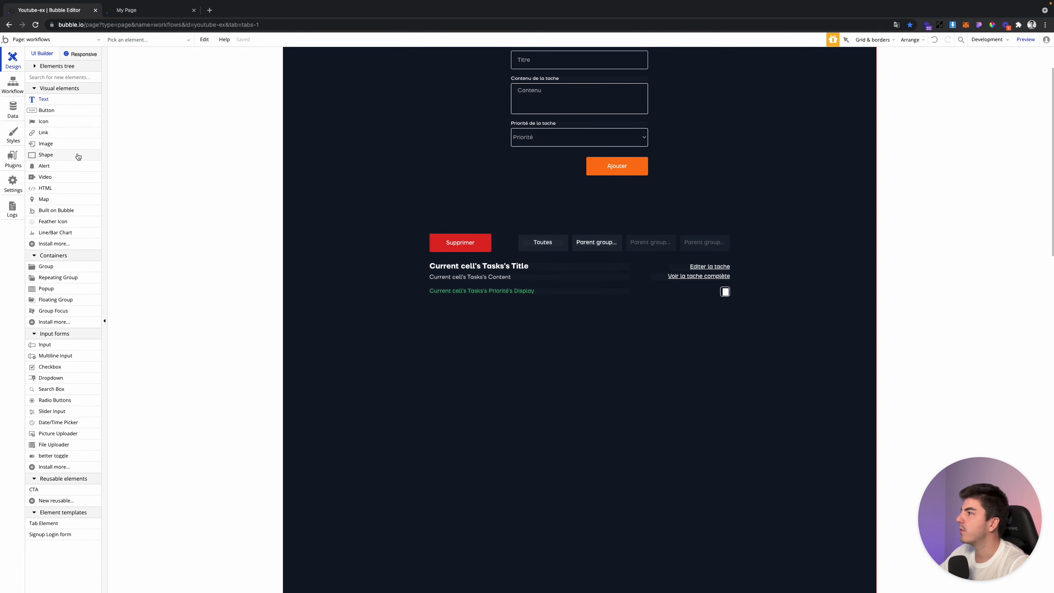
pyautogui.click(364, 90)
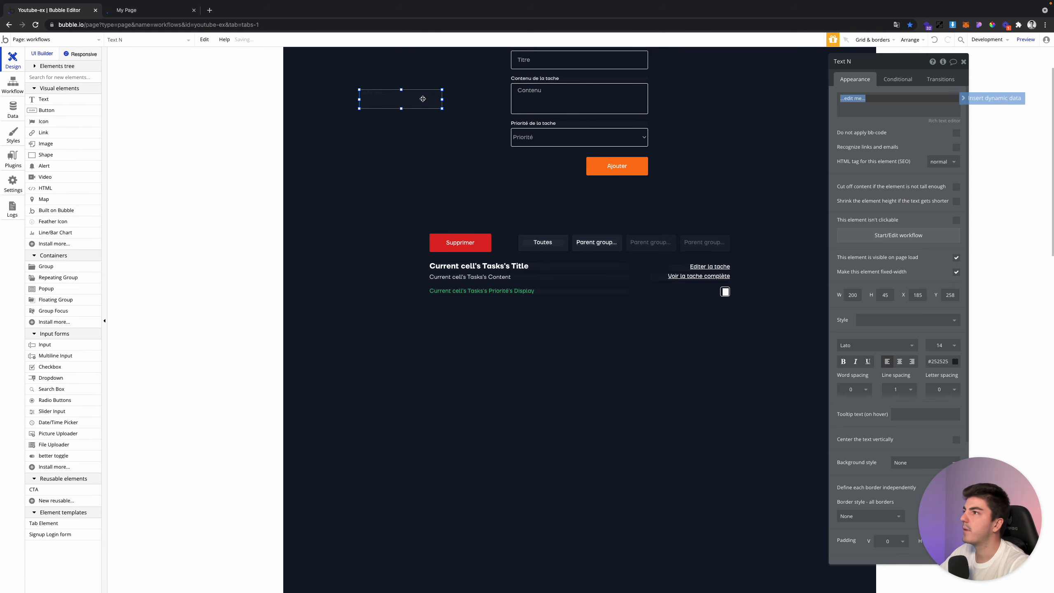
pyautogui.click(923, 320)
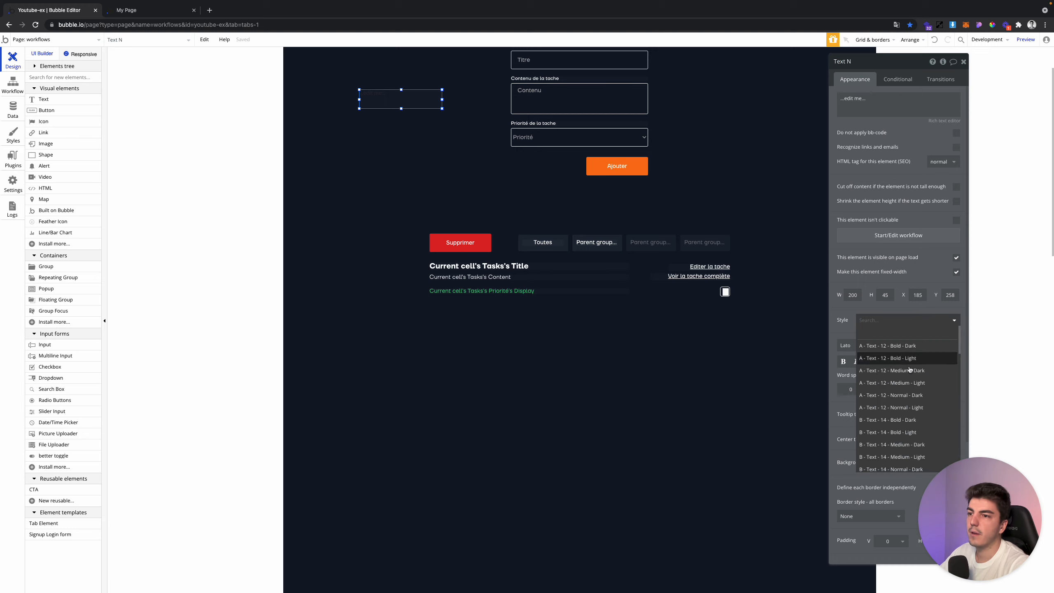
pyautogui.click(914, 457)
# Replace the new text element's placeholder with the dynamic expression workflows's Tasks's Title
pyautogui.click(861, 103)
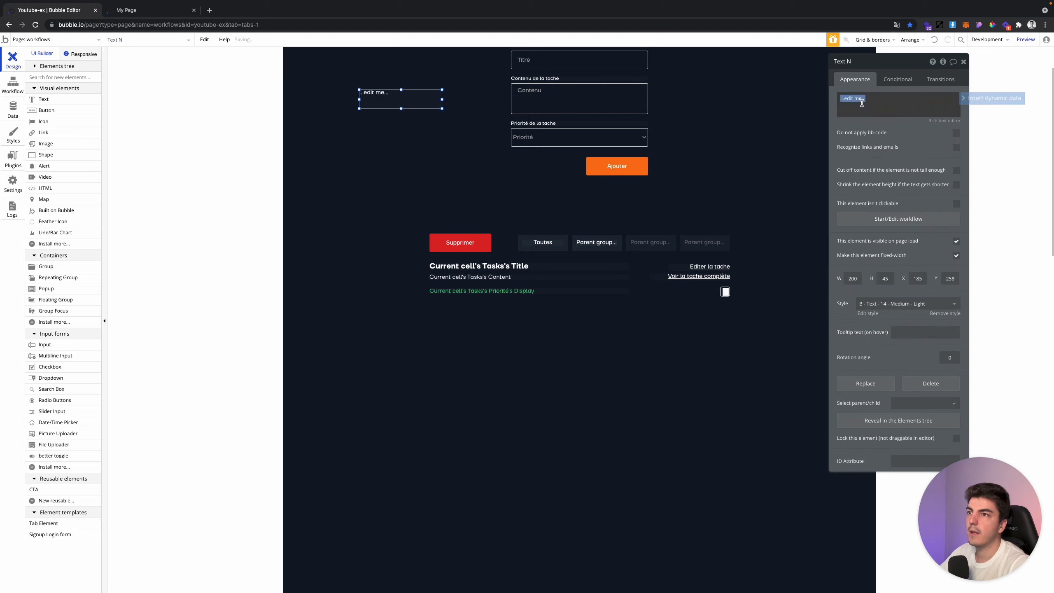
pyautogui.write('wor')
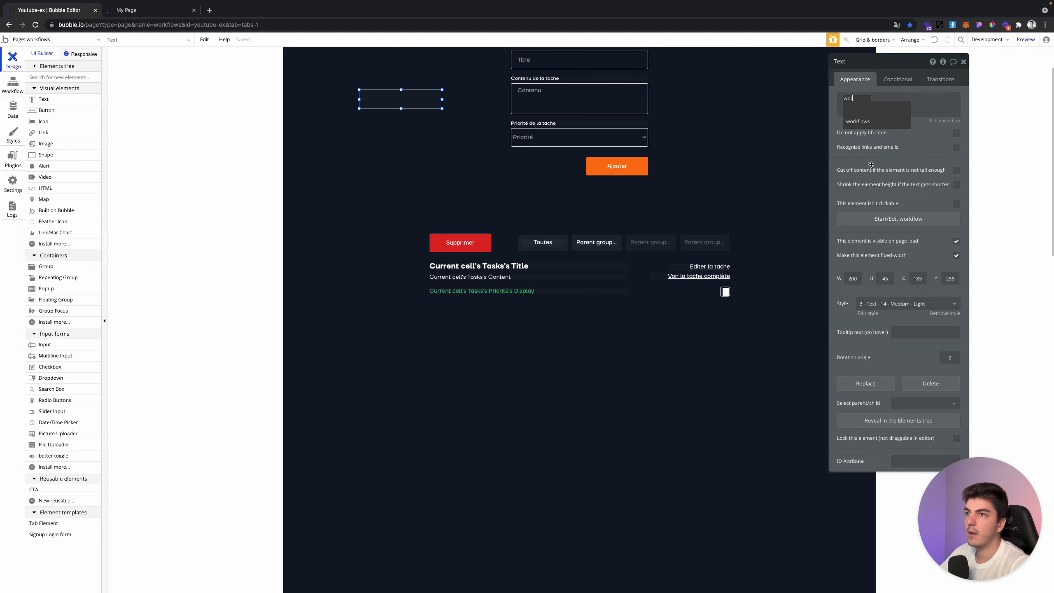
pyautogui.click(871, 121)
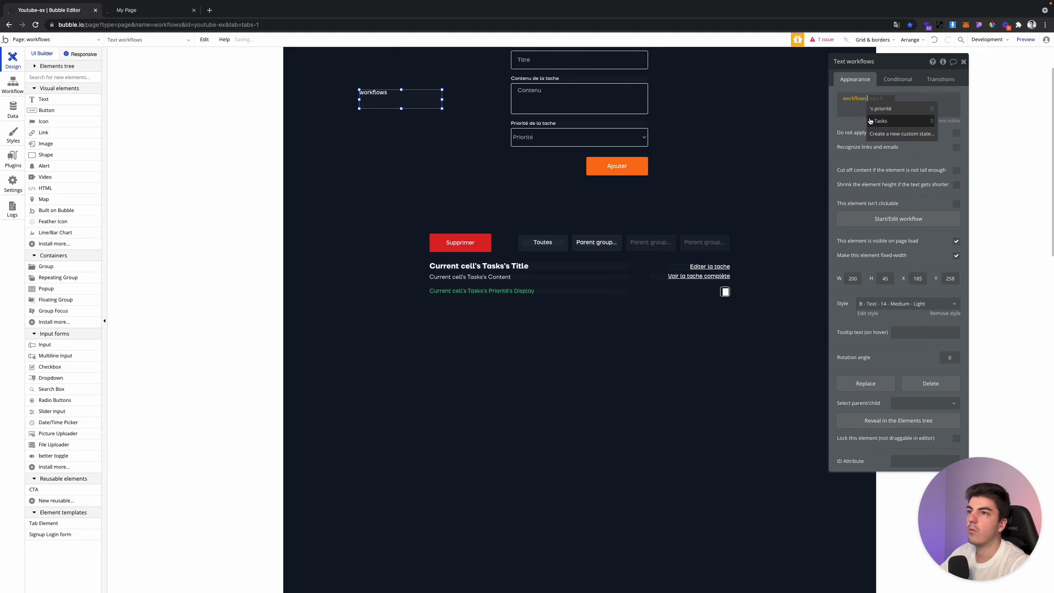
pyautogui.click(871, 126)
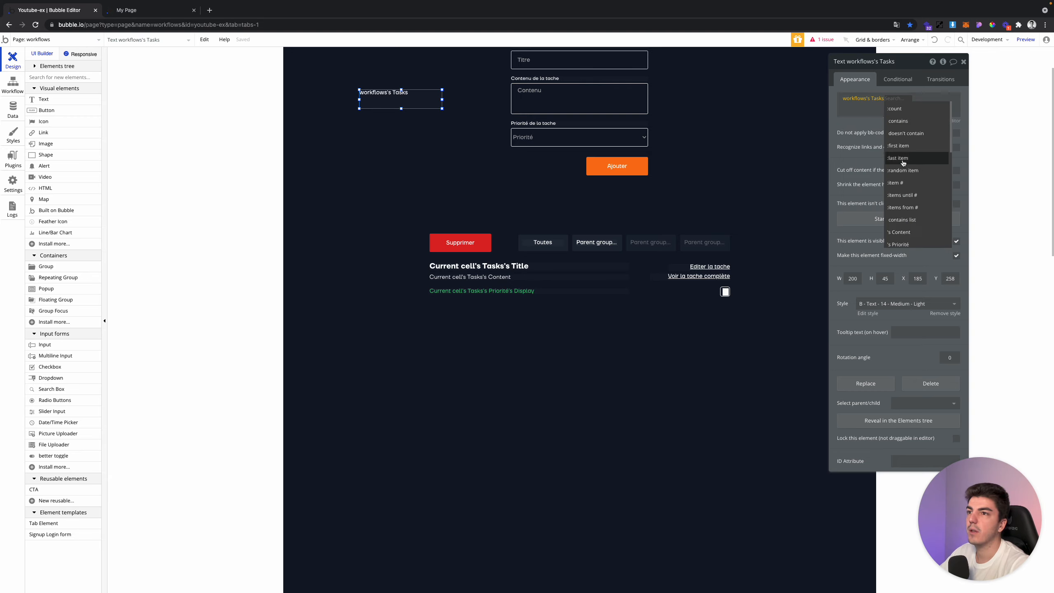
pyautogui.scroll(-3, 908, 235)
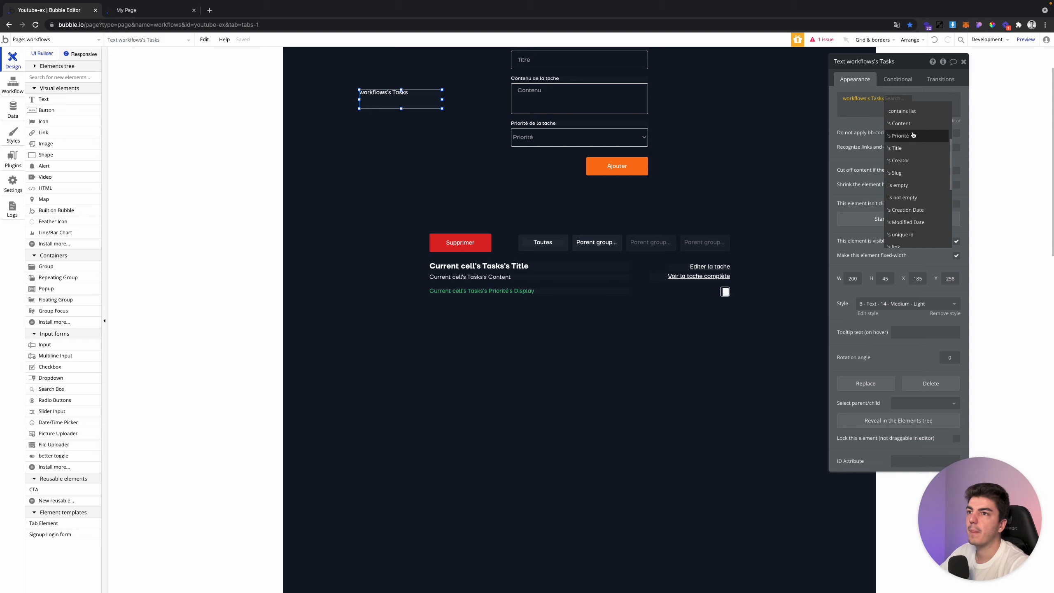
pyautogui.click(902, 148)
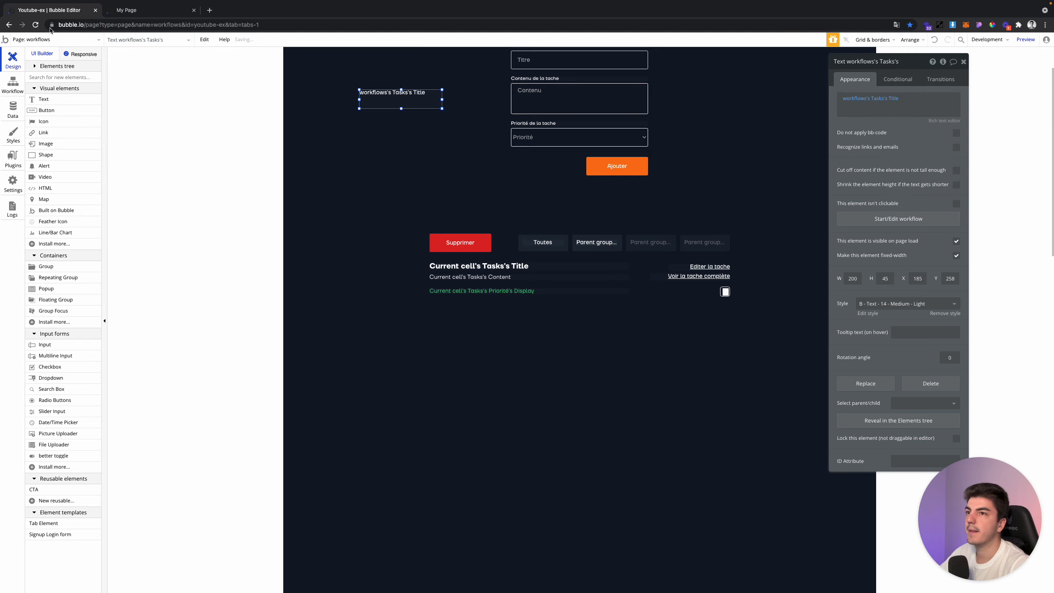
# Refresh the page preview and test the checkboxes of the tasks Répondre aux mails and Checker les commentaires
pyautogui.click(134, 38)
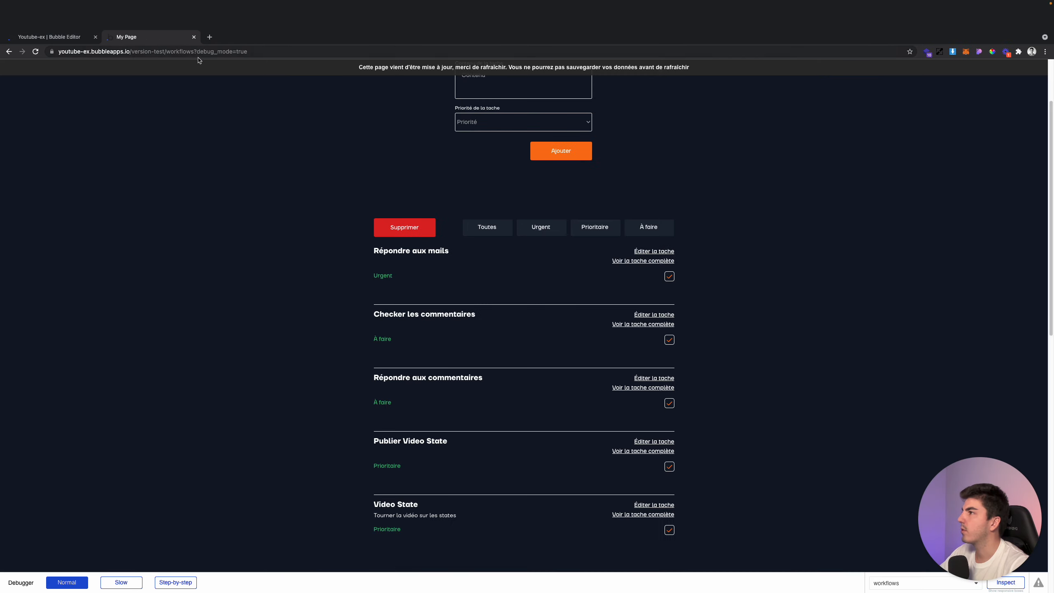
pyautogui.click(91, 67)
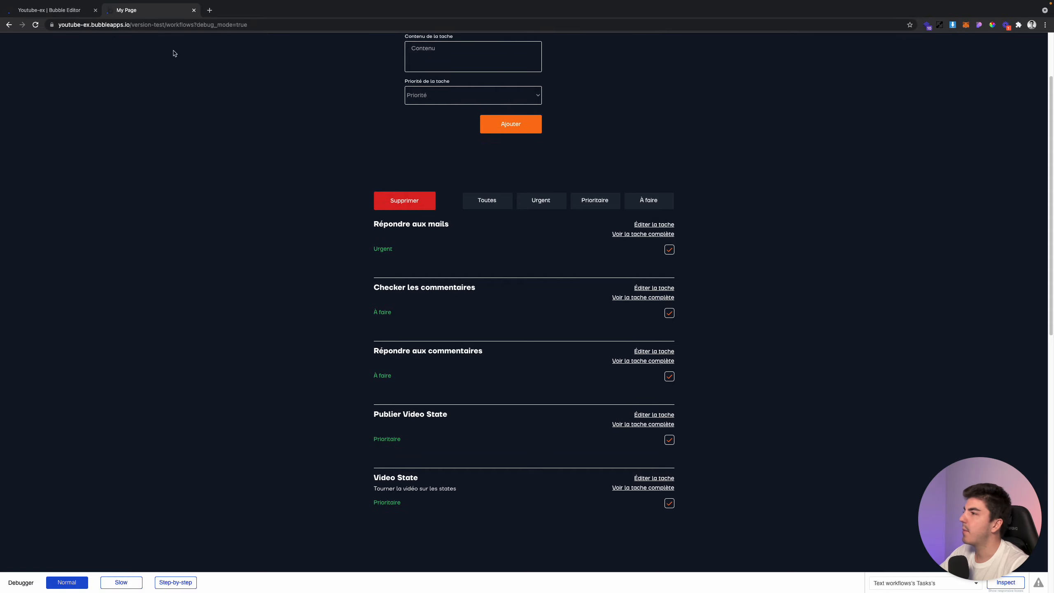
pyautogui.click(669, 249)
pyautogui.click(669, 313)
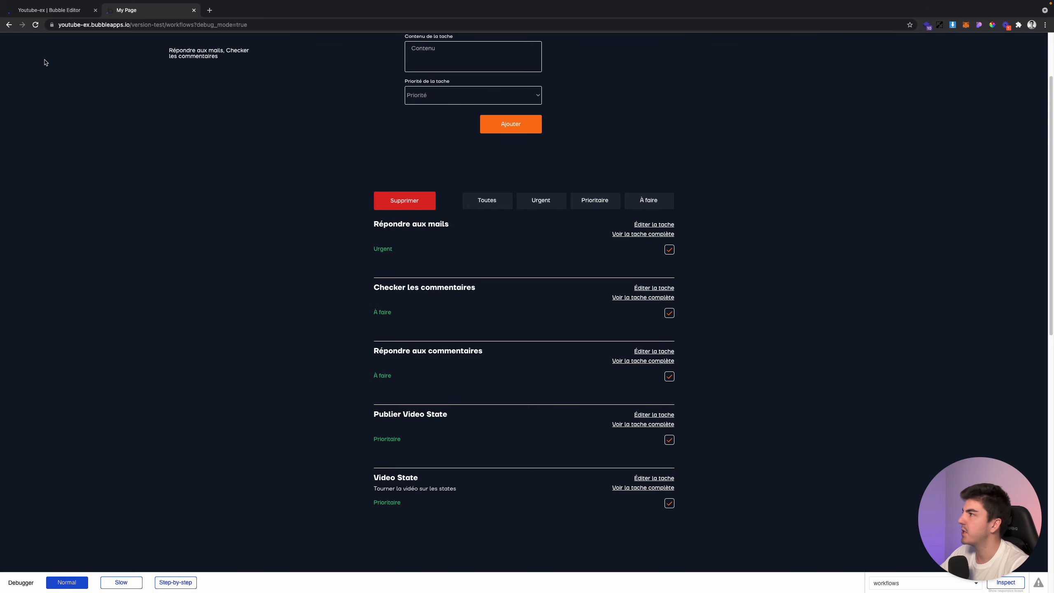
# Return to the Bubble editor and make the check icon inside the task checkbox hidden on page load
pyautogui.click(50, 11)
pyautogui.click(725, 292)
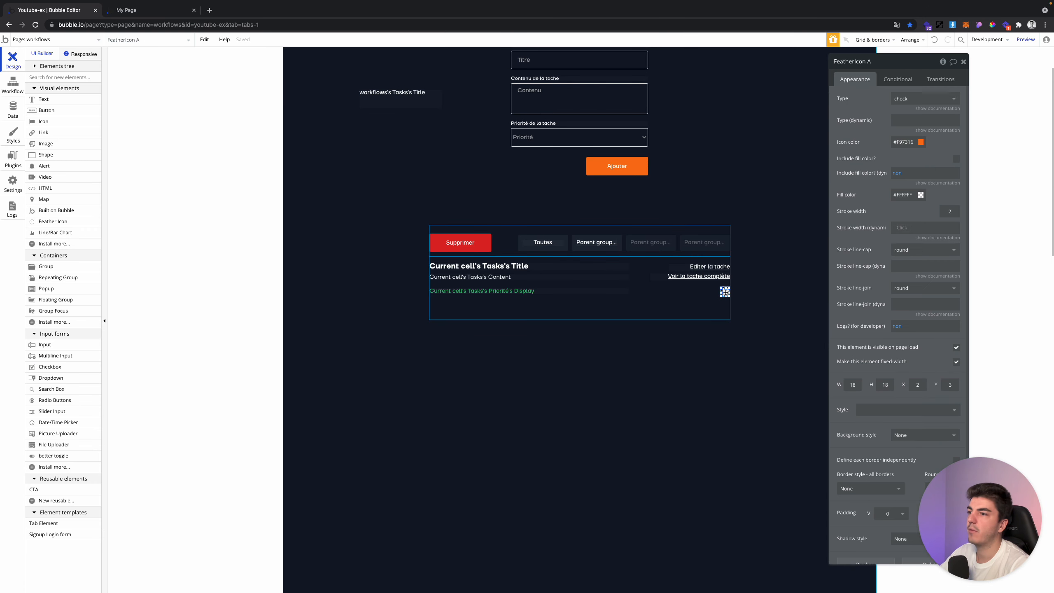
pyautogui.click(956, 347)
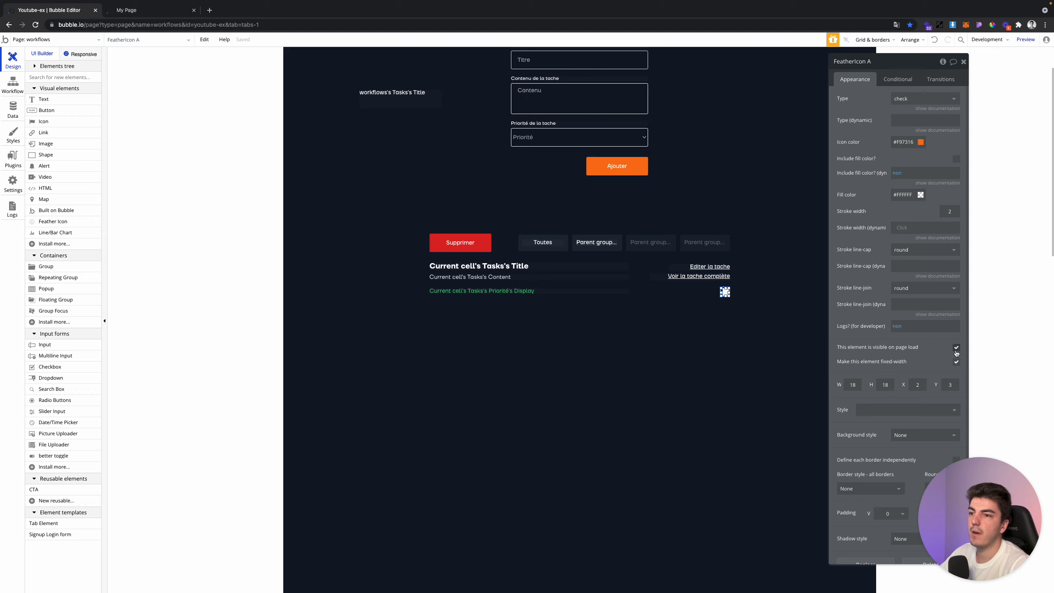
# Add a condition to the check icon that tests whether workflows's Tasks contains the parent group's thing
pyautogui.click(897, 79)
pyautogui.click(882, 100)
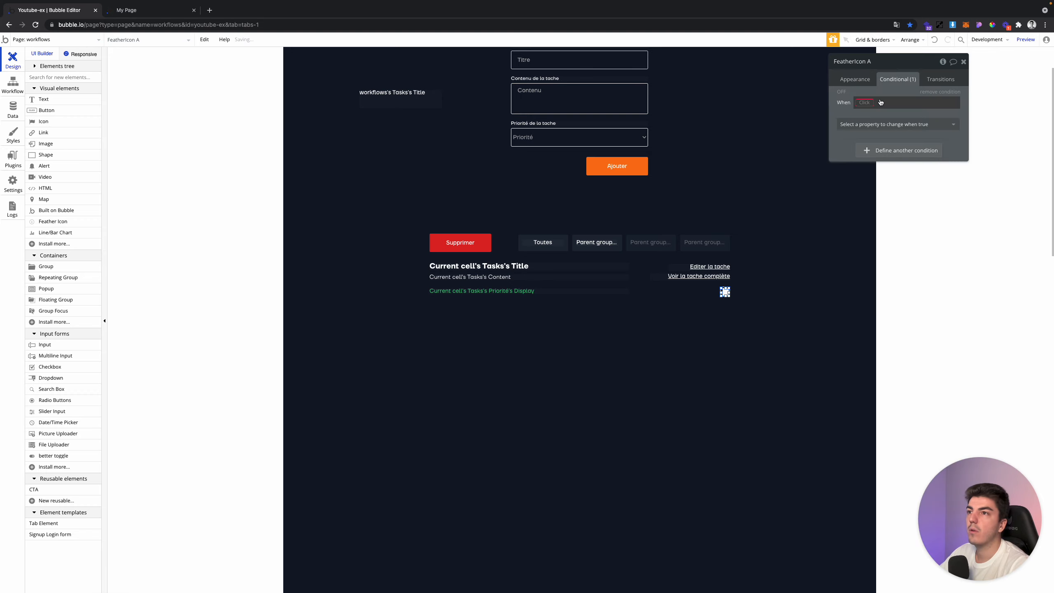
pyautogui.click(861, 101)
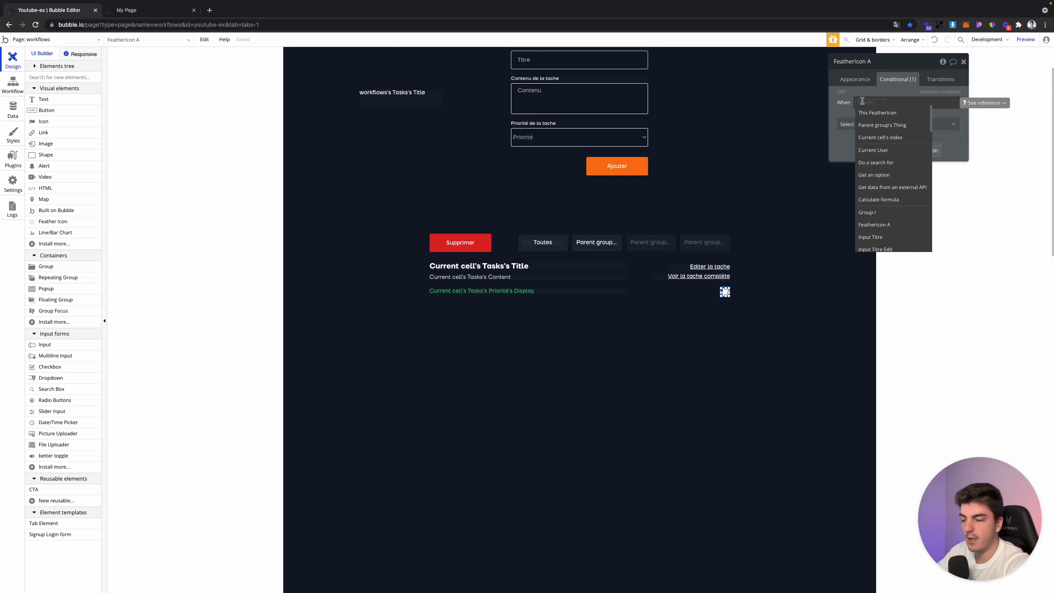
pyautogui.write('workf')
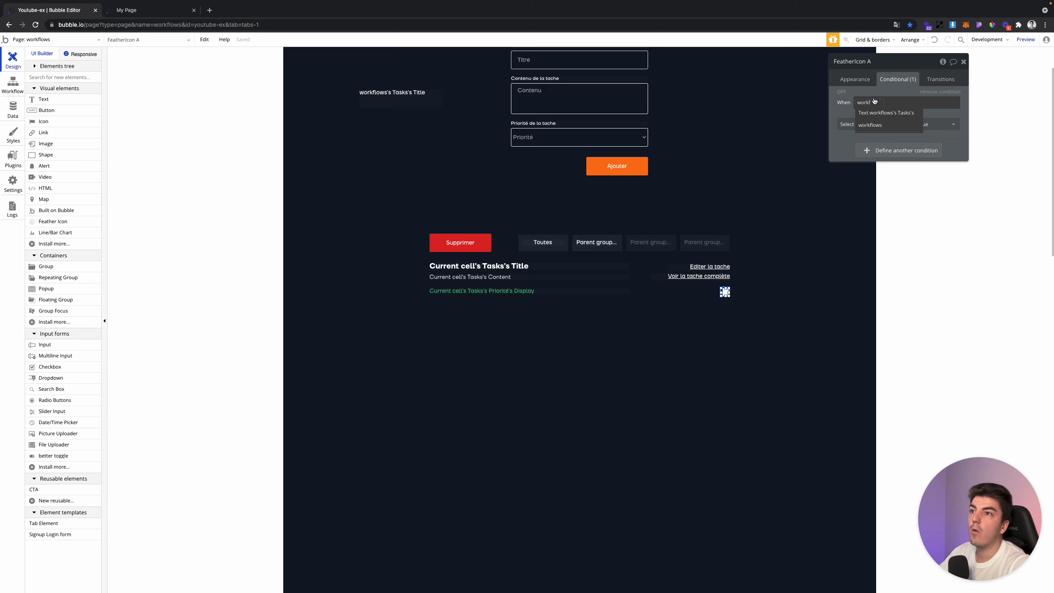
pyautogui.click(878, 124)
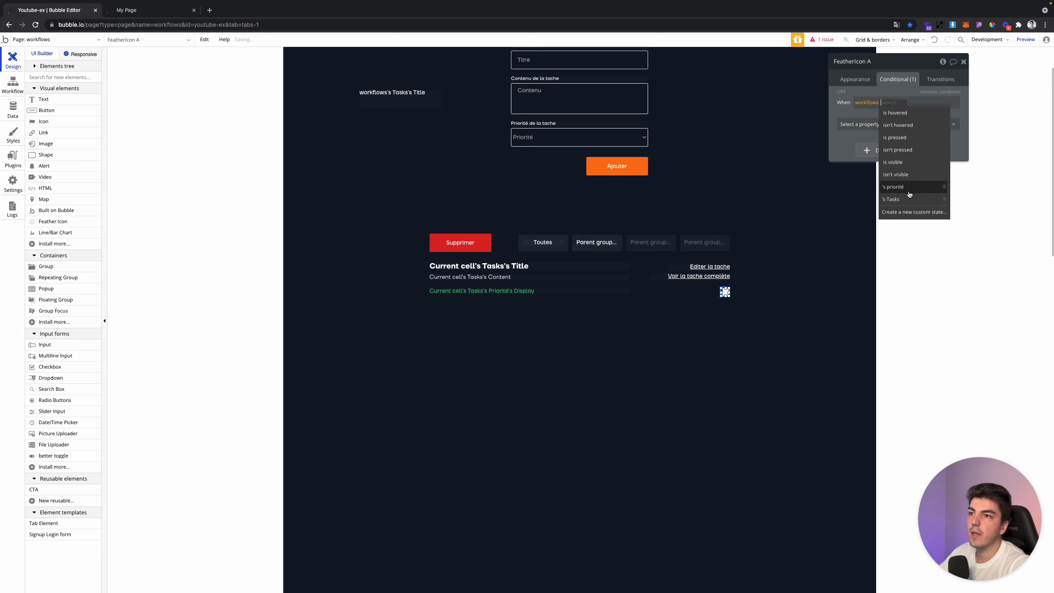
pyautogui.click(896, 199)
pyautogui.click(909, 126)
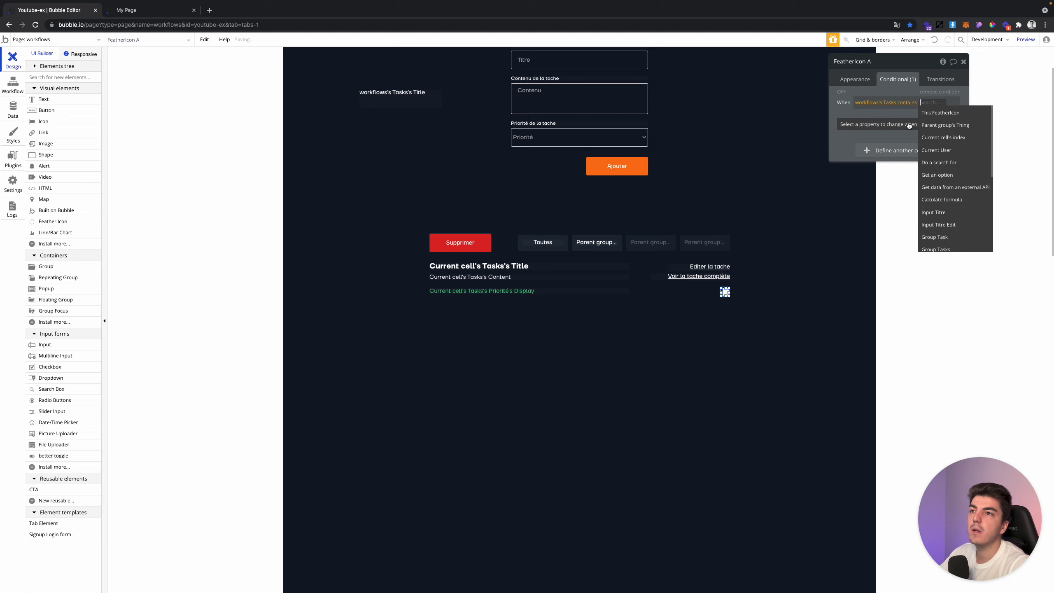
pyautogui.click(946, 126)
# Set the checkbox group's content type to Tasks and its data source to Current cell's Tasks
pyautogui.click(852, 82)
pyautogui.click(721, 306)
pyautogui.click(723, 296)
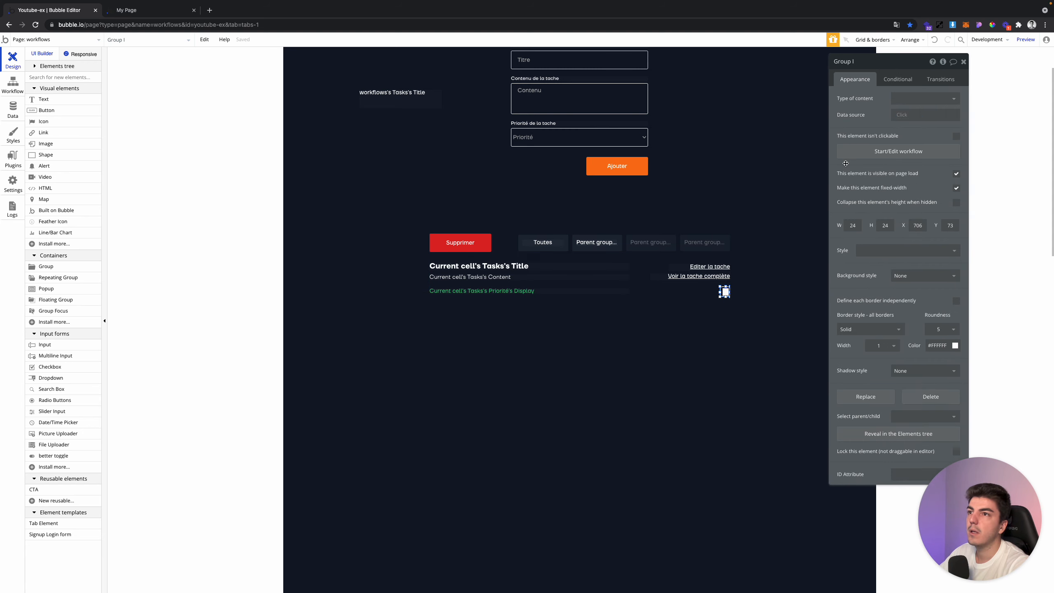
pyautogui.click(912, 98)
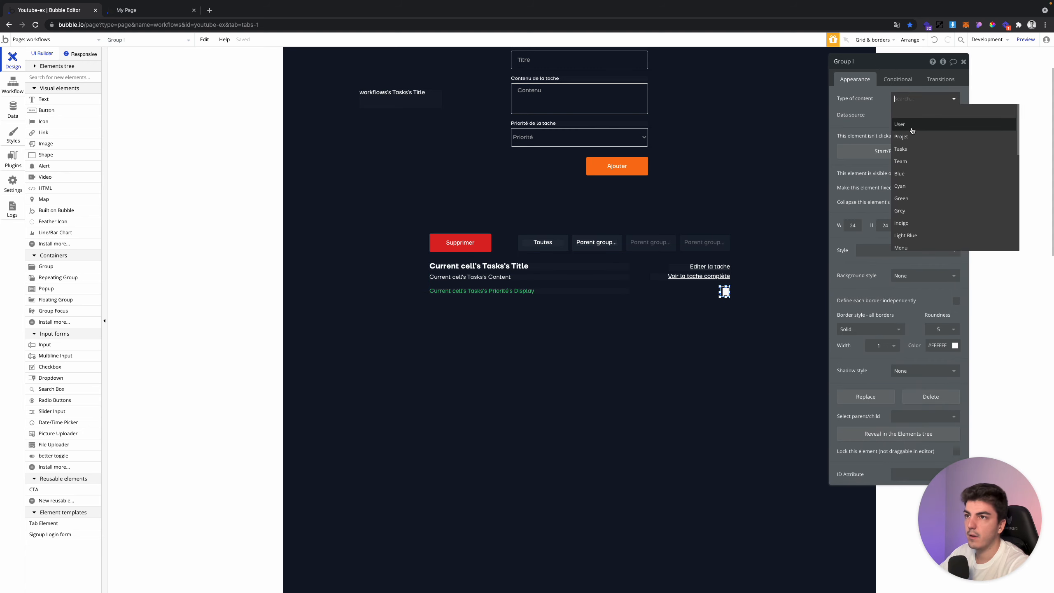
pyautogui.click(910, 149)
pyautogui.click(908, 116)
pyautogui.click(915, 137)
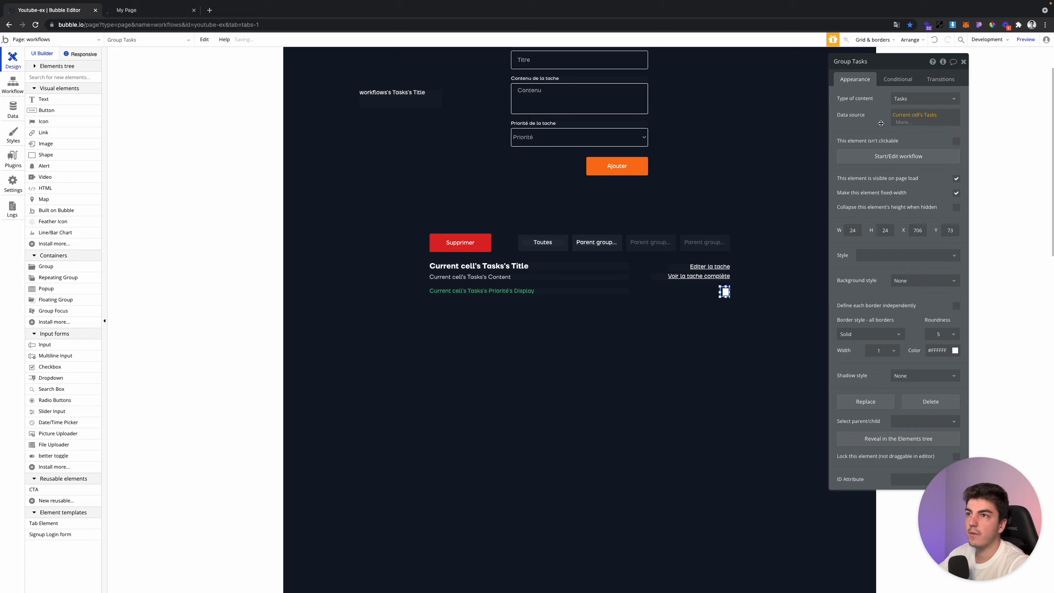
# Complete the check icon's condition with Parent group's Tasks and make the icon visible when it is true
pyautogui.click(724, 292)
pyautogui.click(897, 79)
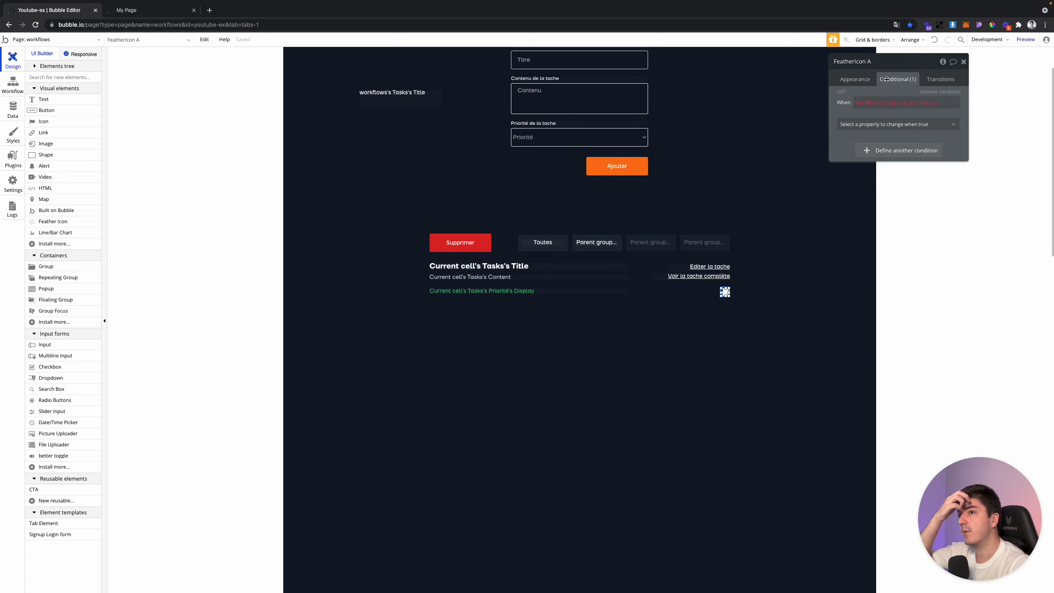
pyautogui.click(928, 103)
pyautogui.click(935, 122)
pyautogui.click(936, 129)
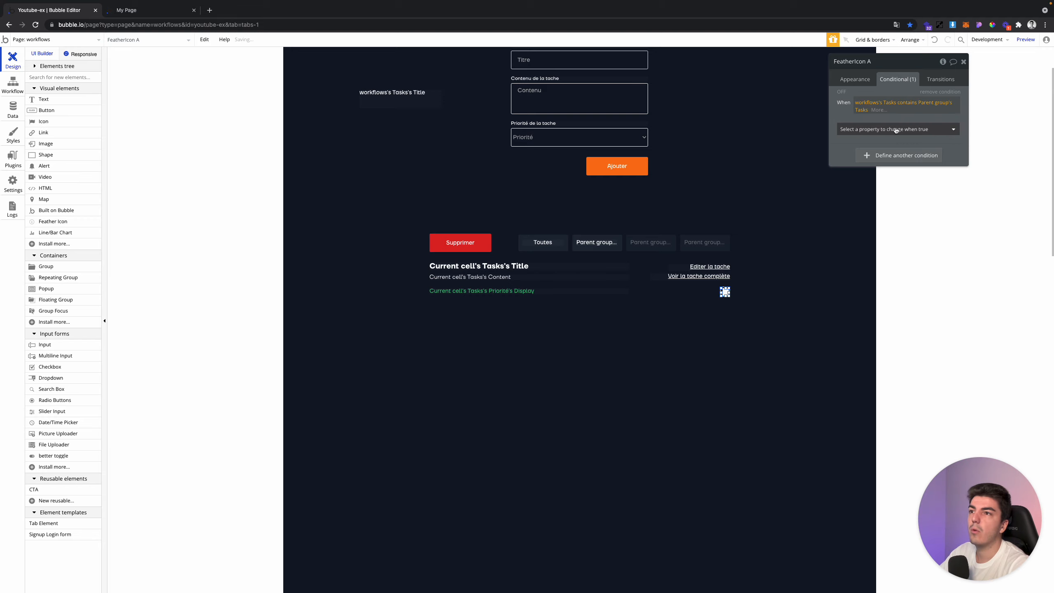
pyautogui.click(943, 139)
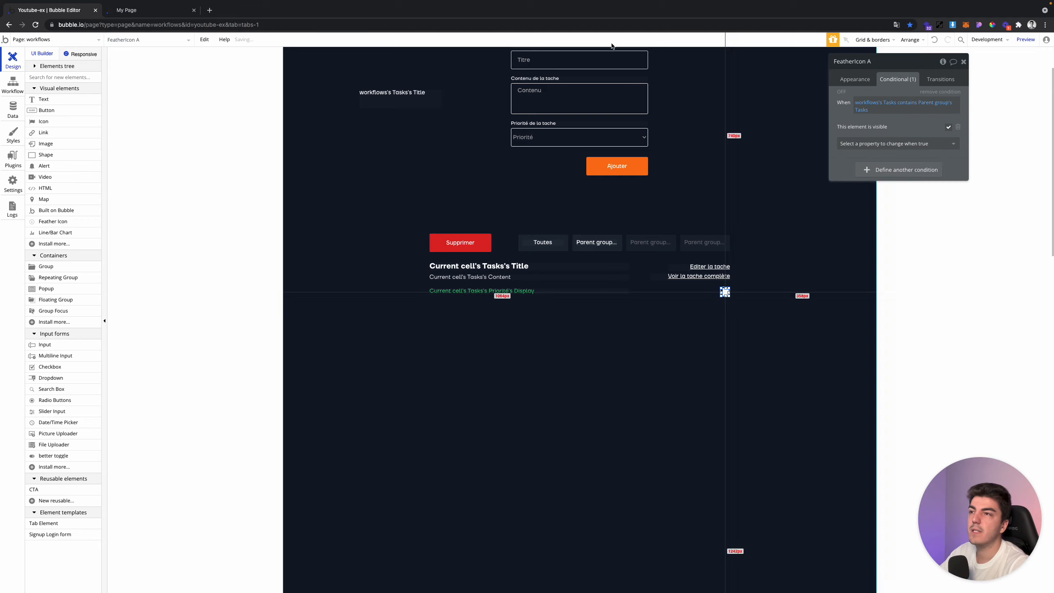
# Refresh the page preview and test the checkboxes of all five tasks, from Répondre aux mails to Video State
pyautogui.click(138, 12)
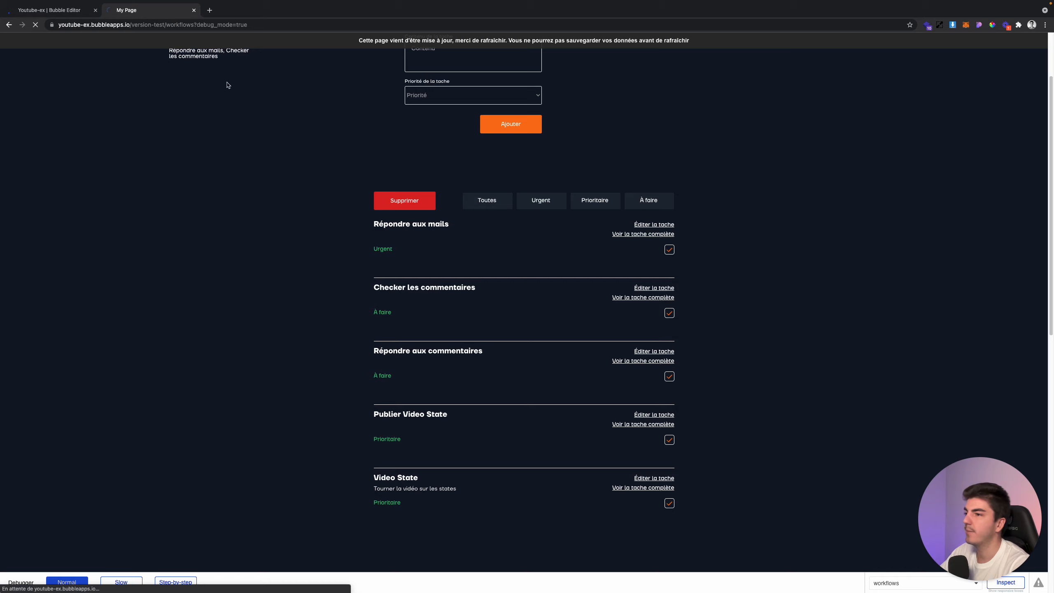
pyautogui.click(669, 250)
pyautogui.click(670, 313)
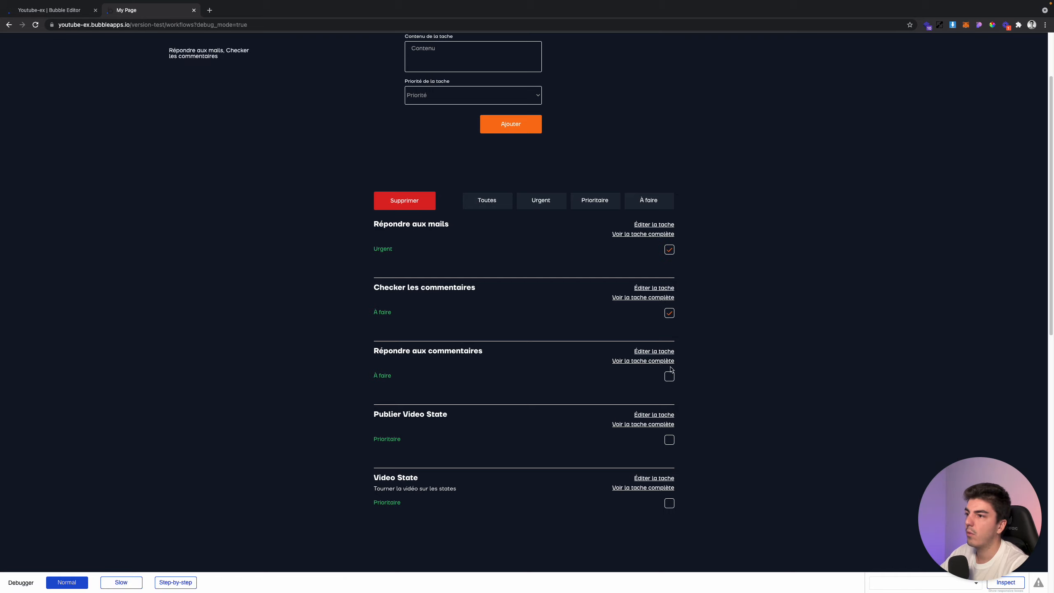
pyautogui.click(670, 376)
pyautogui.click(670, 439)
pyautogui.click(669, 502)
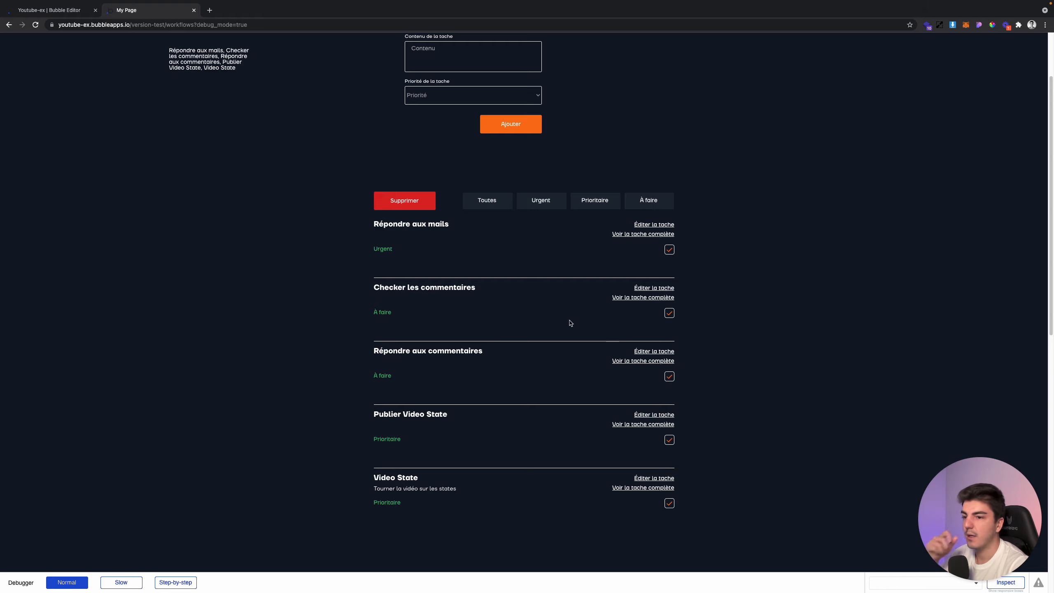
# Return to the editor's workflows and duplicate the Group Tasks is clicked event
pyautogui.click(34, 11)
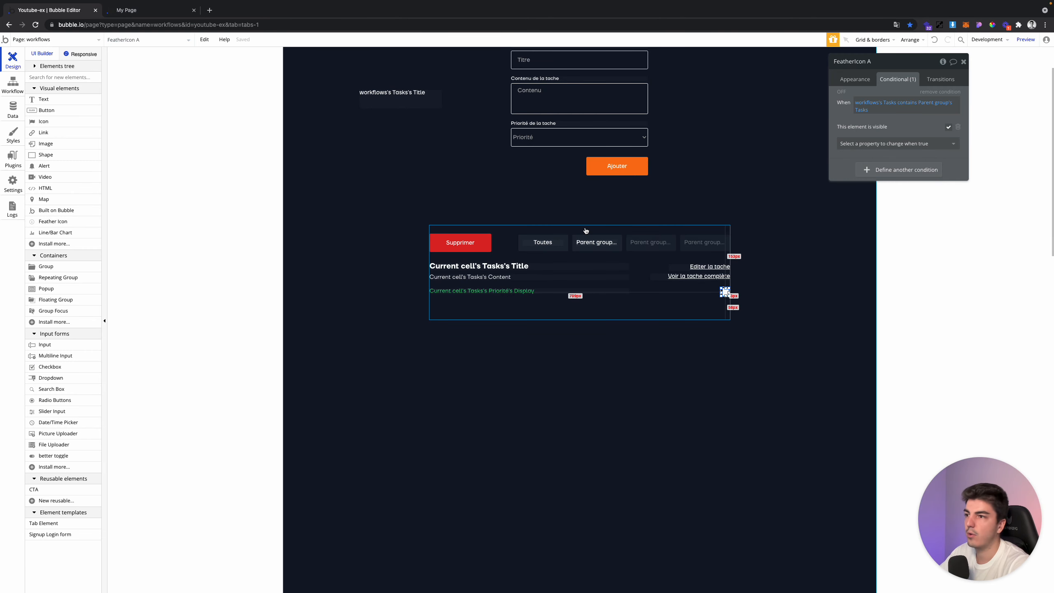
pyautogui.click(5, 91)
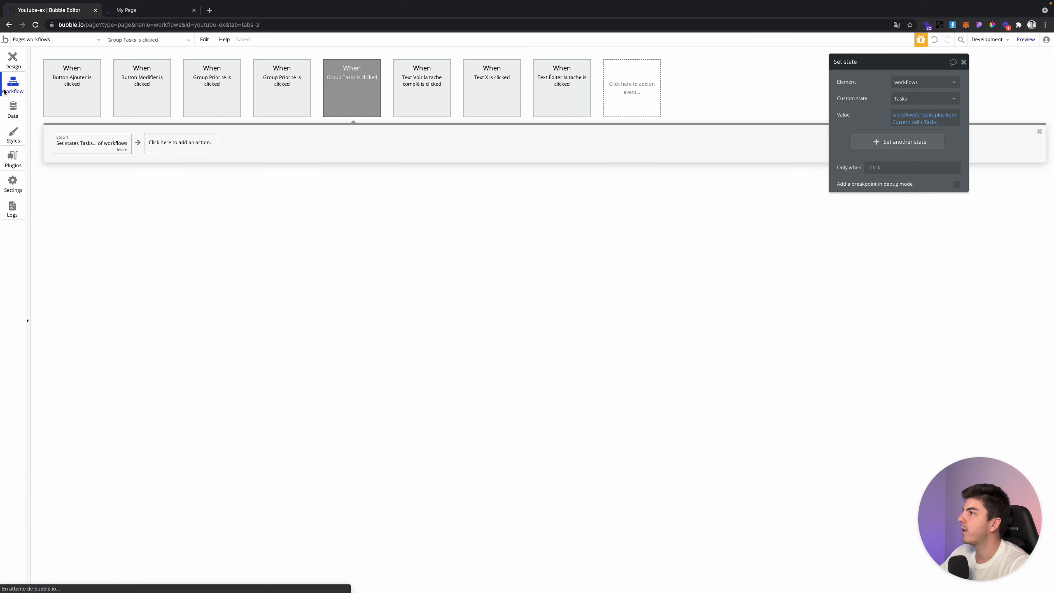
pyautogui.click(350, 88)
pyautogui.click(87, 143)
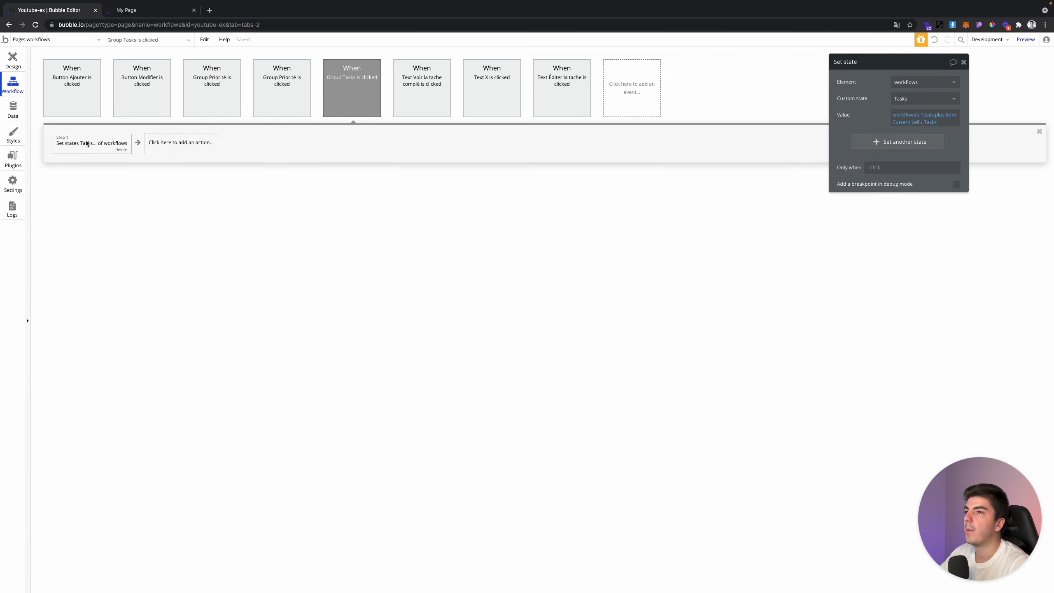
pyautogui.rightClick(355, 78)
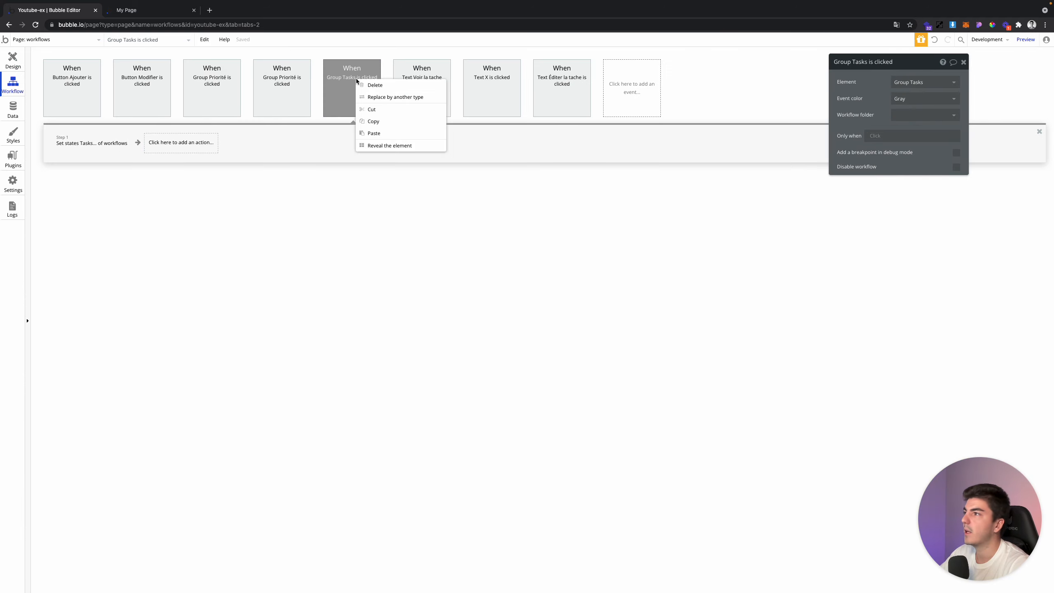
pyautogui.click(377, 132)
pyautogui.rightClick(646, 93)
pyautogui.click(664, 97)
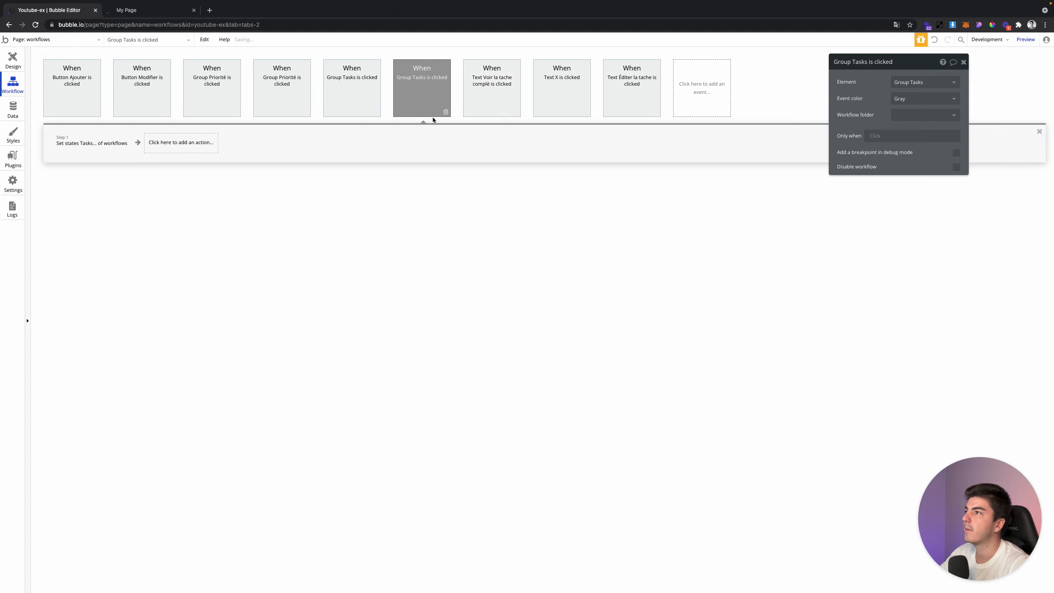
# Set the duplicated event's Tasks state value to workflows's Tasks minus item Current cell's Tasks and reload the page preview
pyautogui.click(358, 83)
pyautogui.click(435, 102)
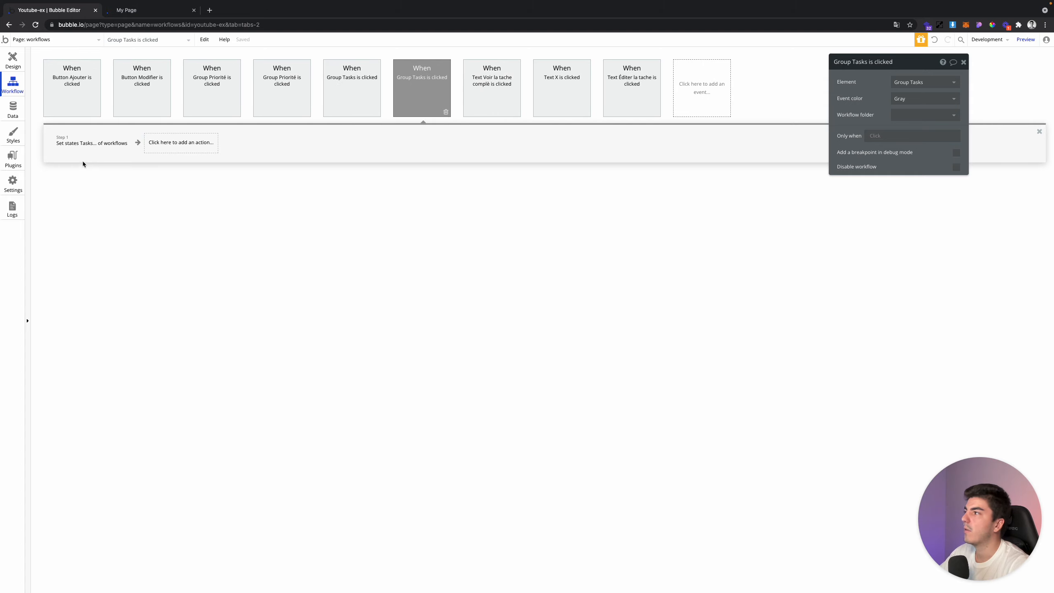
pyautogui.click(92, 143)
pyautogui.click(938, 118)
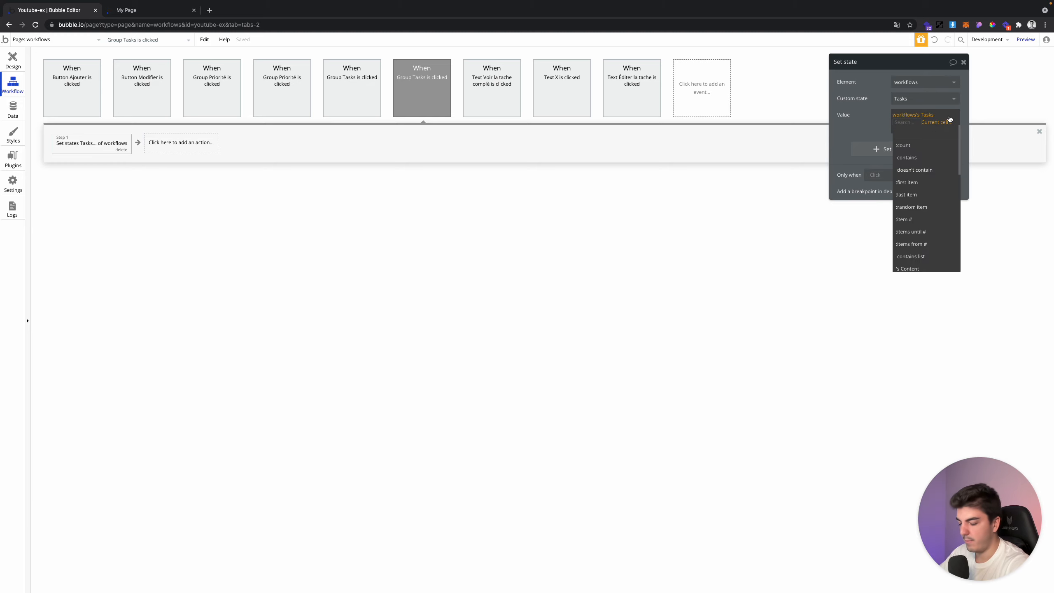
pyautogui.write('minus')
pyautogui.click(936, 145)
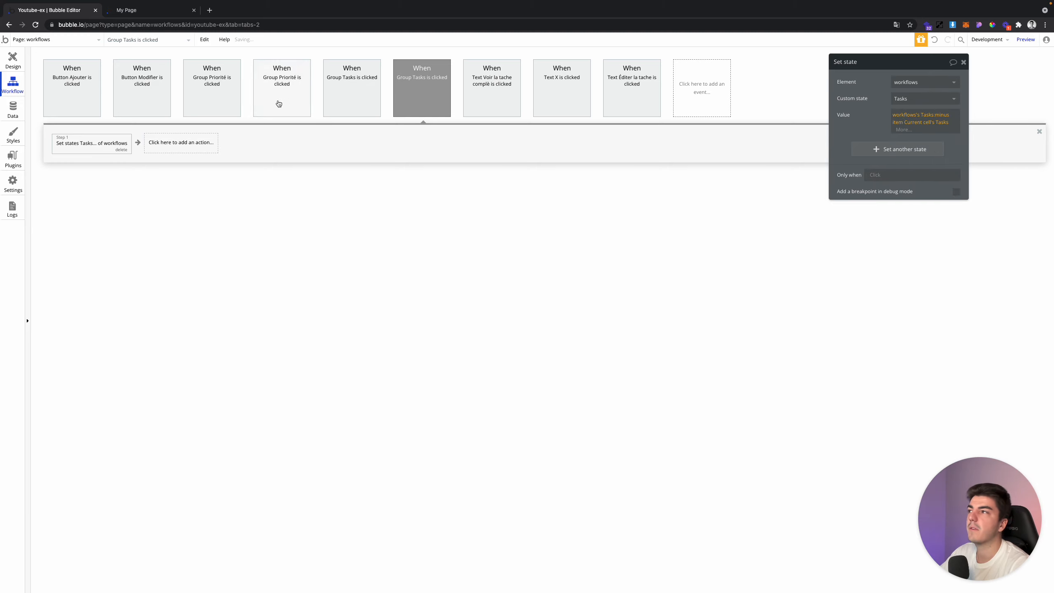
pyautogui.click(158, 10)
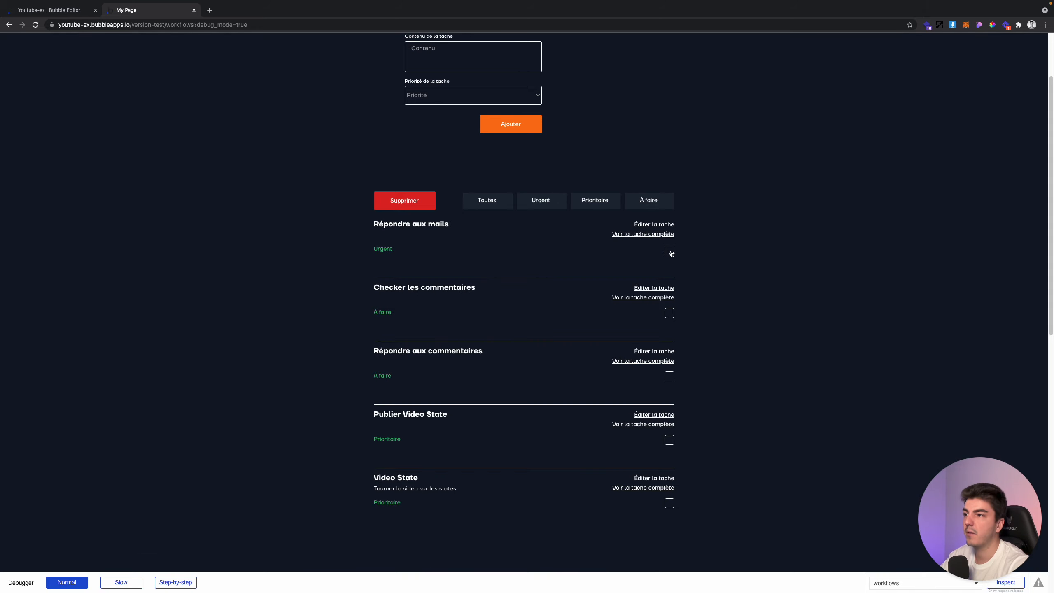
# In the editor, restrict the original Group Tasks event to when workflows's Tasks doesn't contain Current cell's Tasks
pyautogui.click(23, 12)
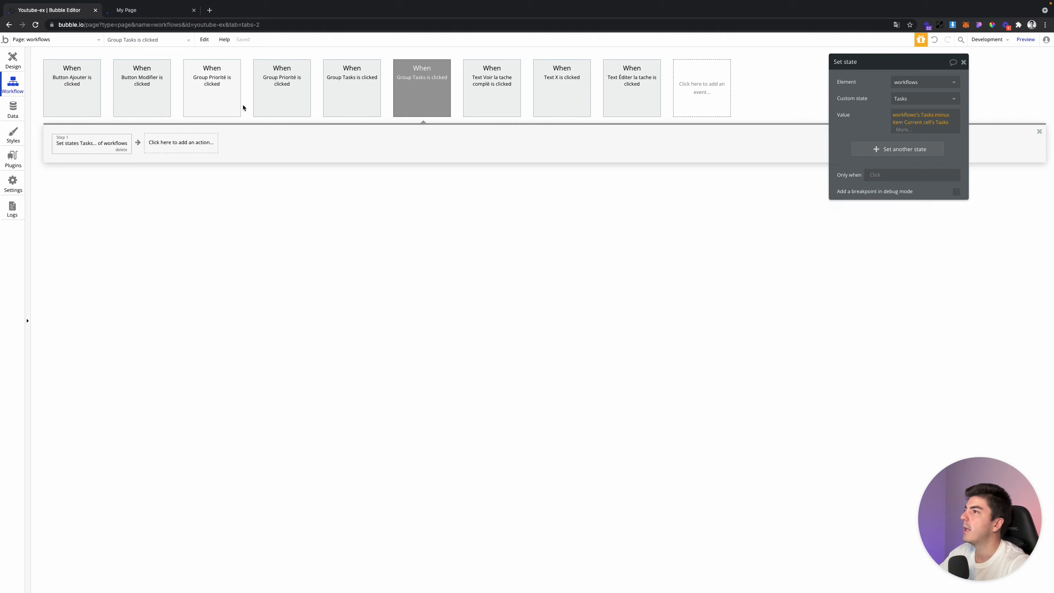
pyautogui.click(364, 100)
pyautogui.click(882, 137)
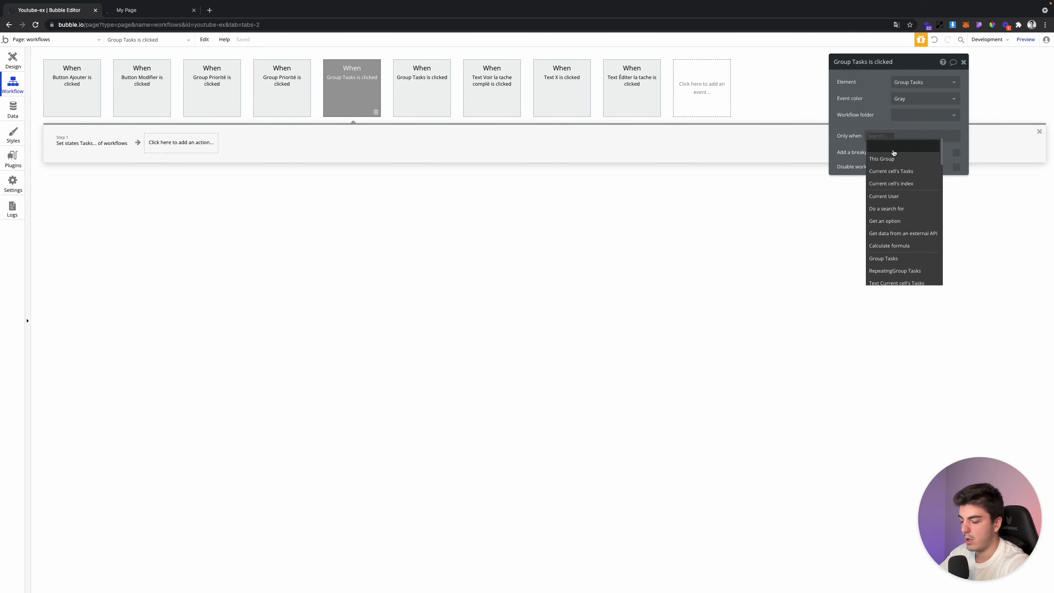
pyautogui.write('work')
pyautogui.click(895, 174)
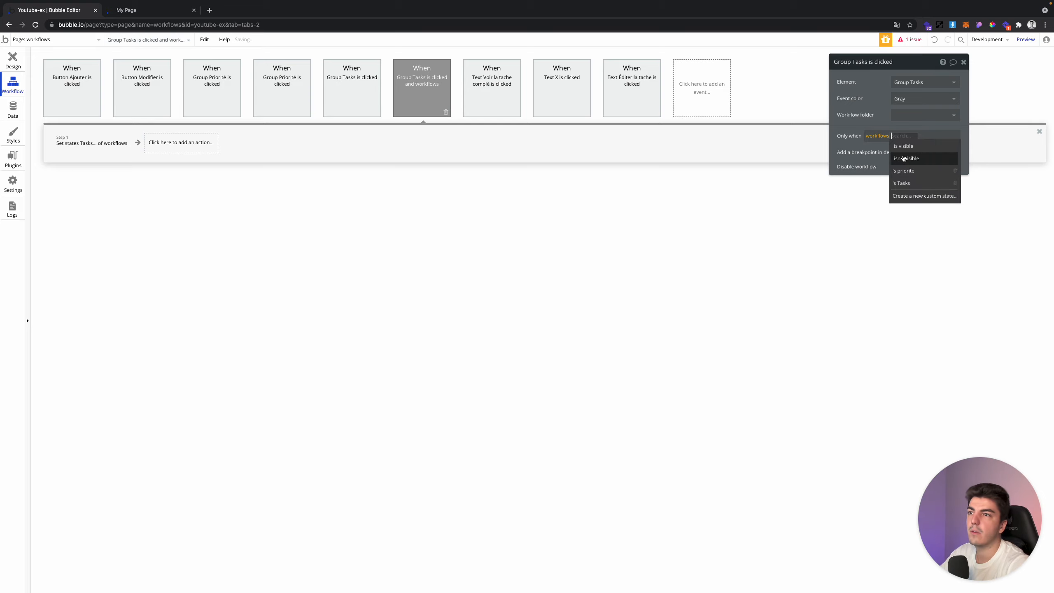
pyautogui.click(906, 187)
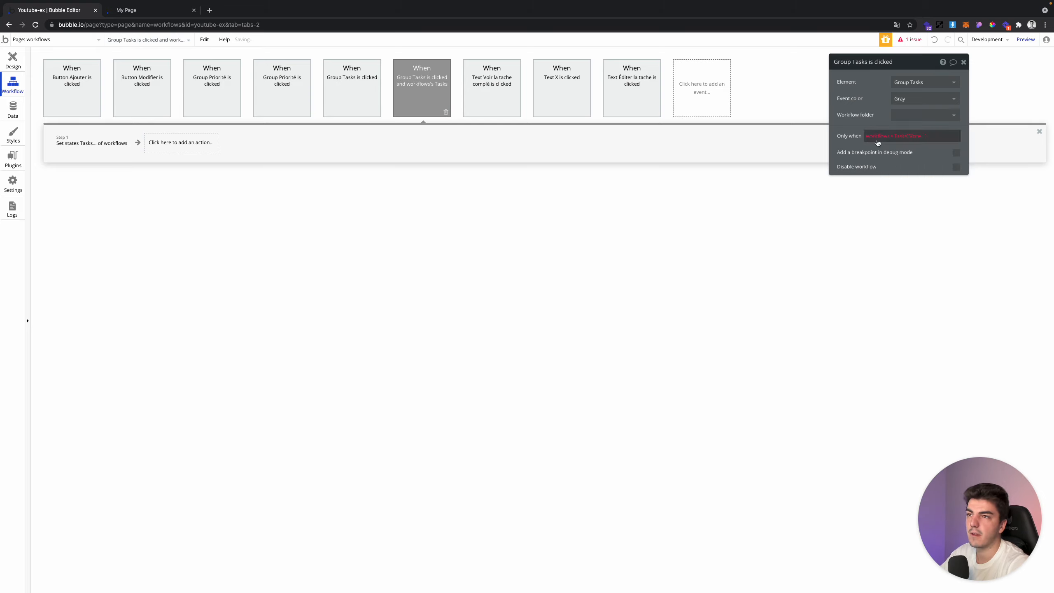
pyautogui.click(912, 135)
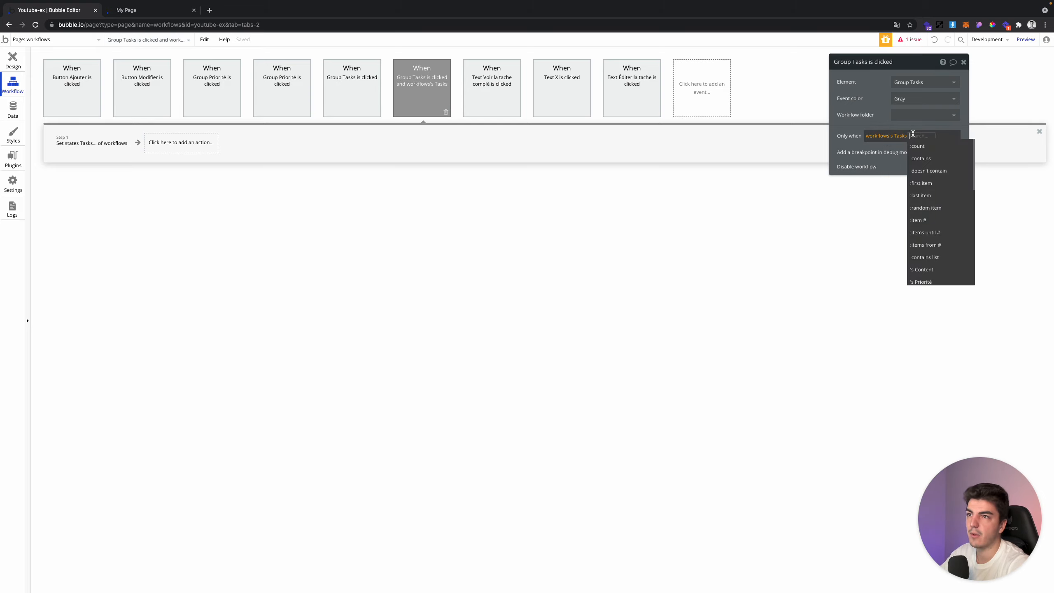
pyautogui.click(925, 170)
pyautogui.click(911, 167)
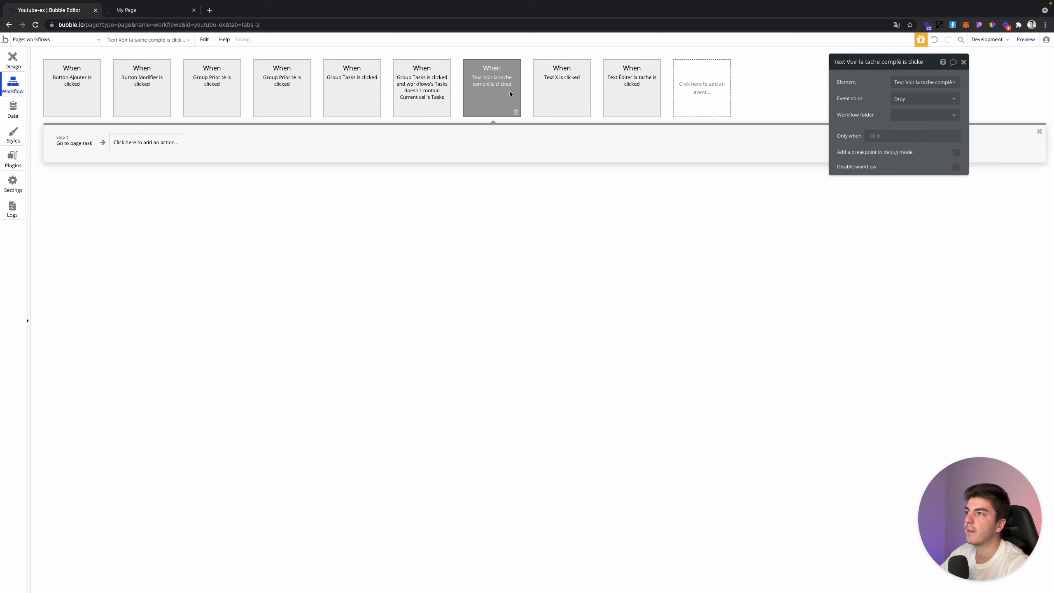
# Restrict the duplicated Group Tasks event, the one that removes the task, to when workflows's Tasks contains Current cell's Tasks
pyautogui.click(328, 88)
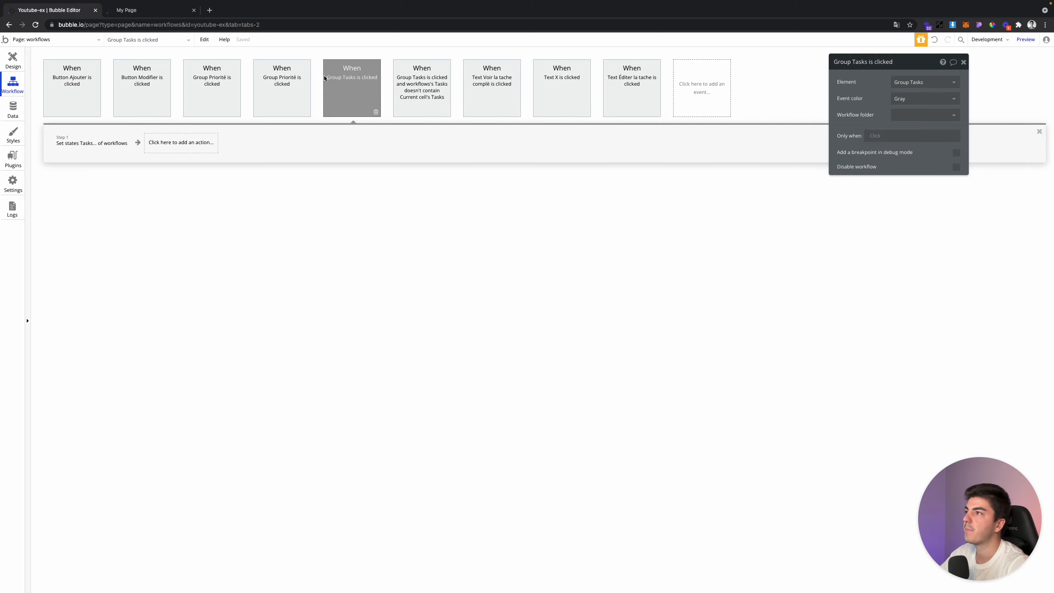
pyautogui.click(422, 88)
pyautogui.click(71, 143)
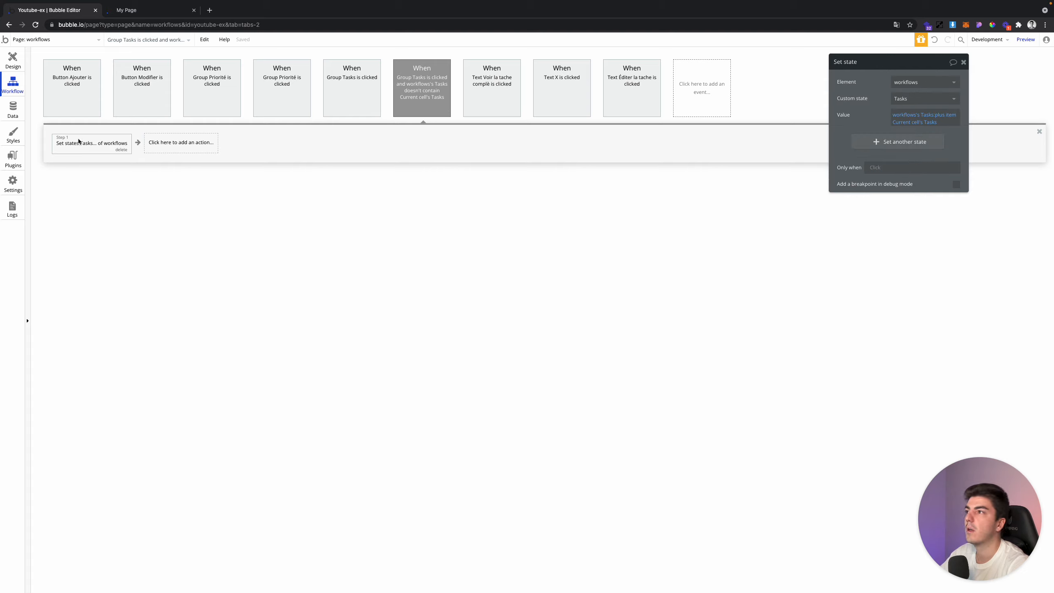
pyautogui.click(352, 95)
pyautogui.click(878, 136)
pyautogui.write('work')
pyautogui.click(880, 171)
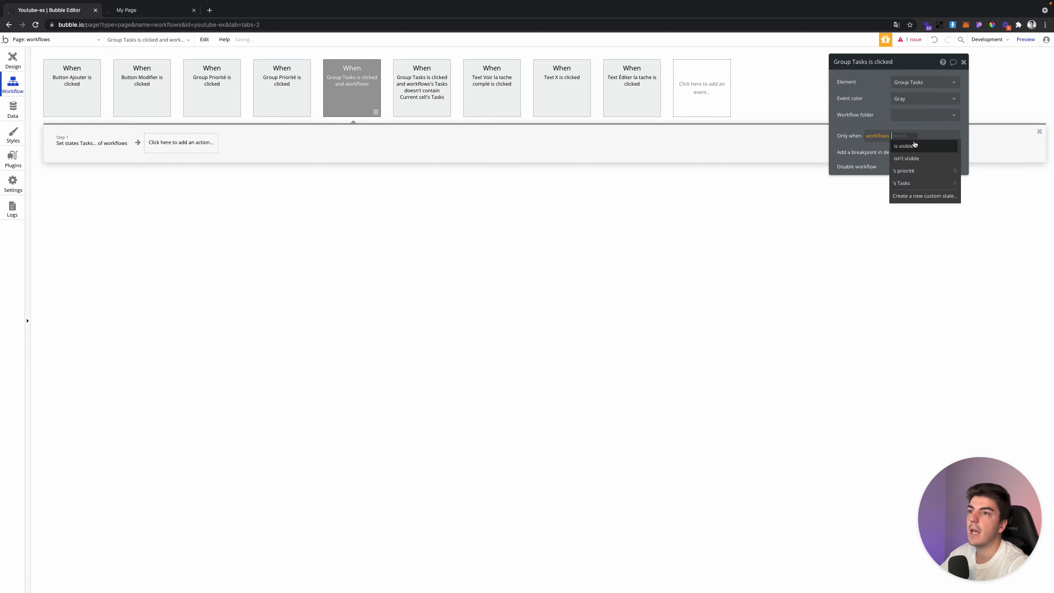
pyautogui.click(915, 182)
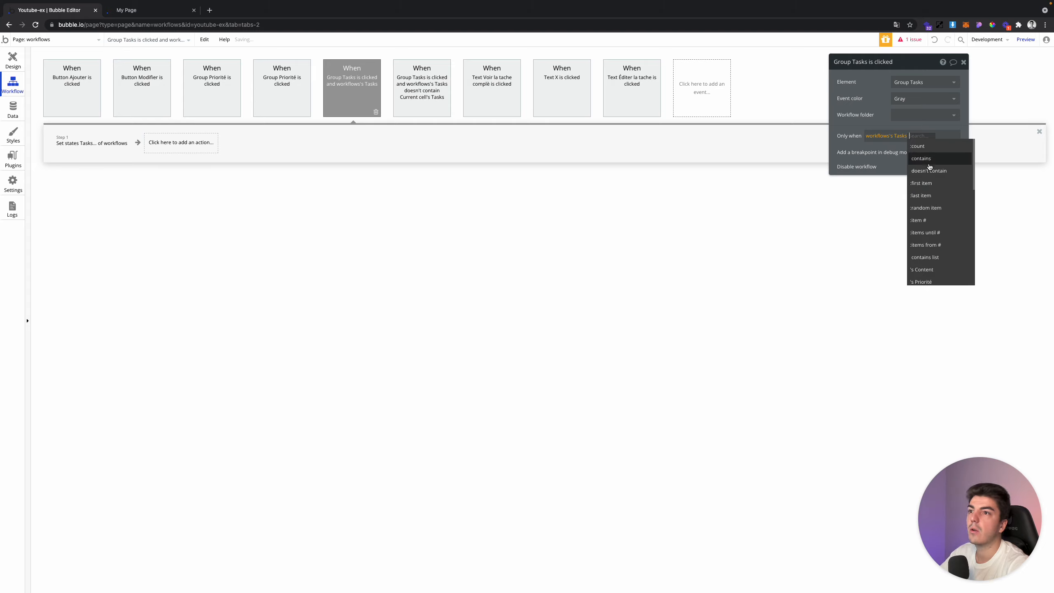
pyautogui.click(922, 159)
pyautogui.click(946, 158)
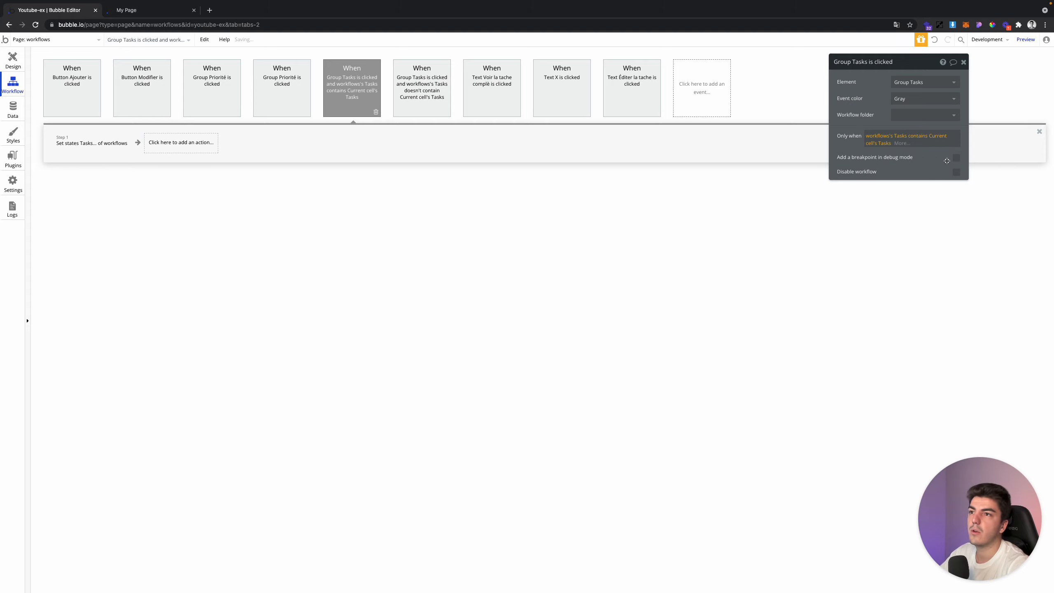
pyautogui.click(61, 145)
pyautogui.click(426, 100)
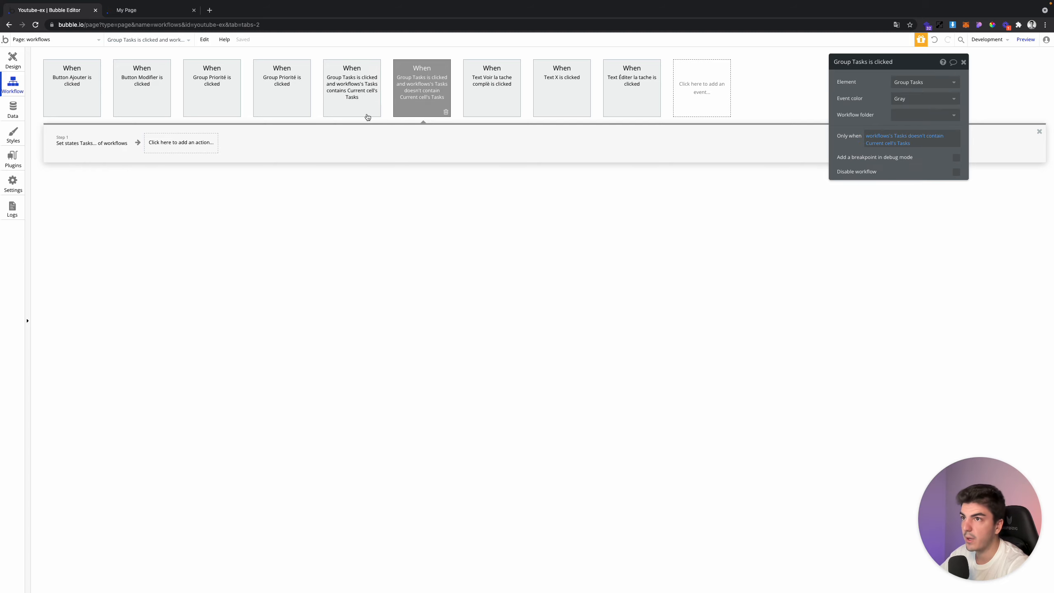
# Reload the page preview and test checking and unchecking Répondre aux mails and Checker les commentaires
pyautogui.click(143, 10)
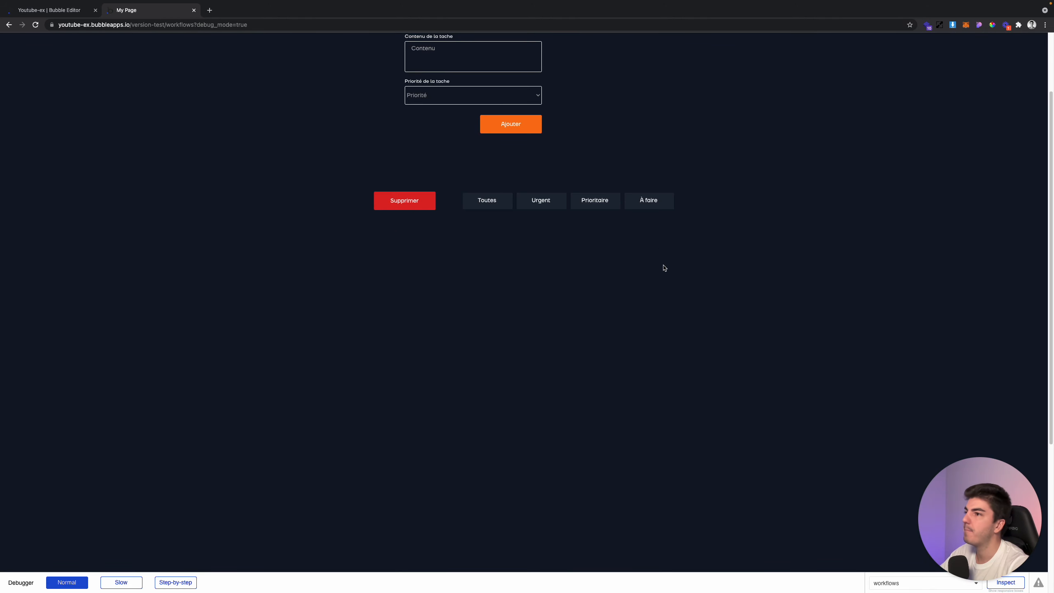
pyautogui.click(668, 252)
pyautogui.click(669, 312)
pyautogui.click(669, 249)
pyautogui.click(669, 313)
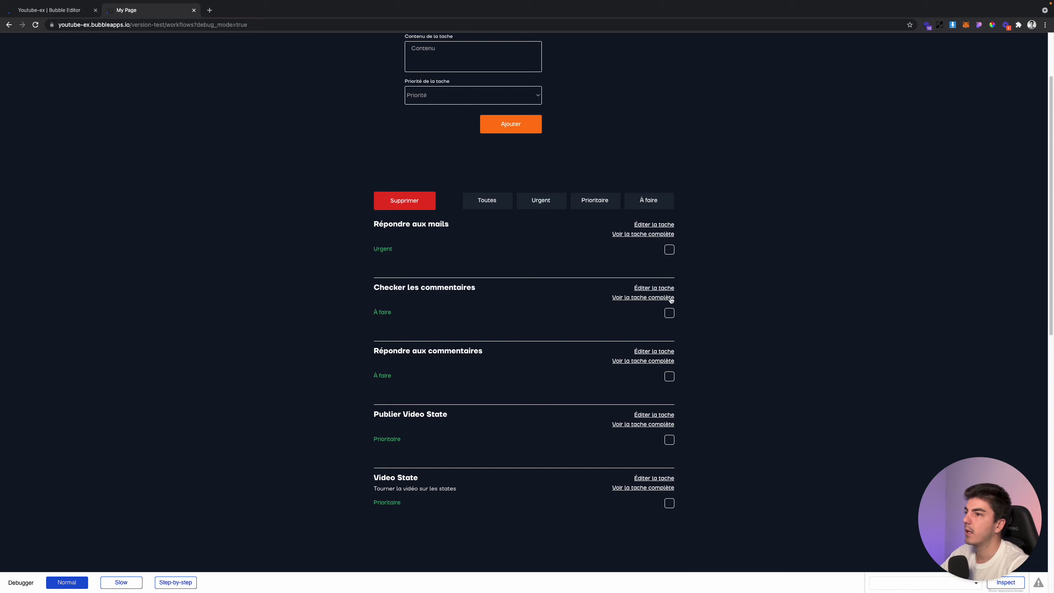
# In the editor's design view, add a condition to the Supprimer button for when workflows's Tasks:count > 0
pyautogui.click(58, 11)
pyautogui.click(1, 67)
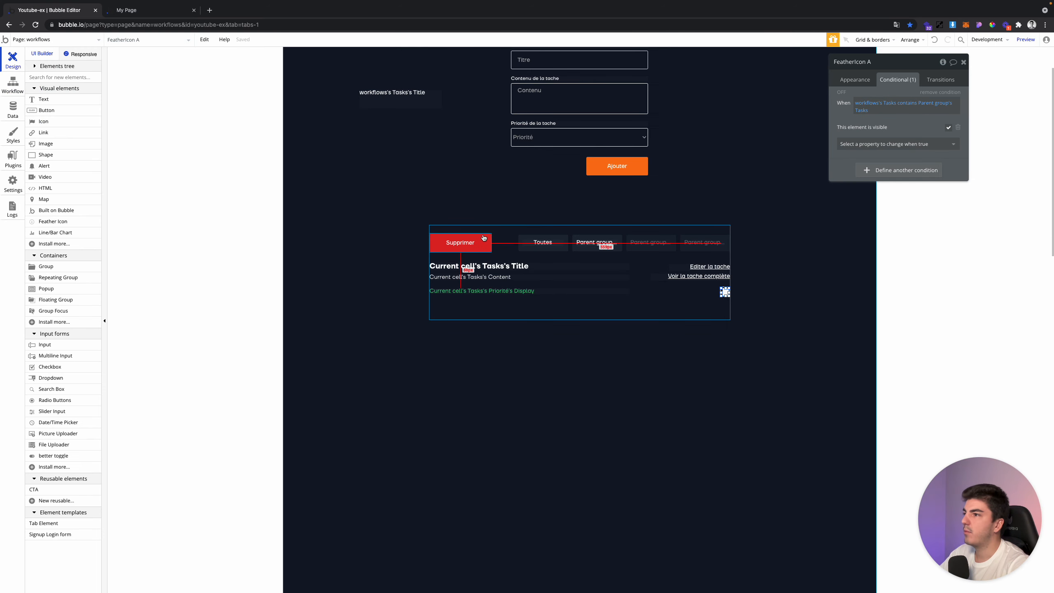
pyautogui.click(460, 242)
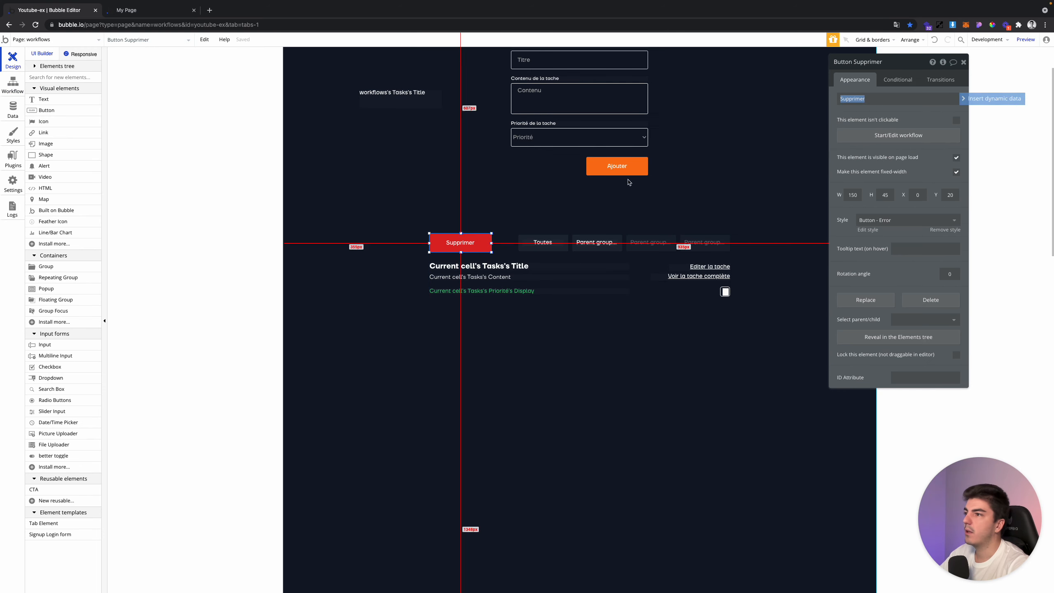
pyautogui.click(898, 79)
pyautogui.click(890, 103)
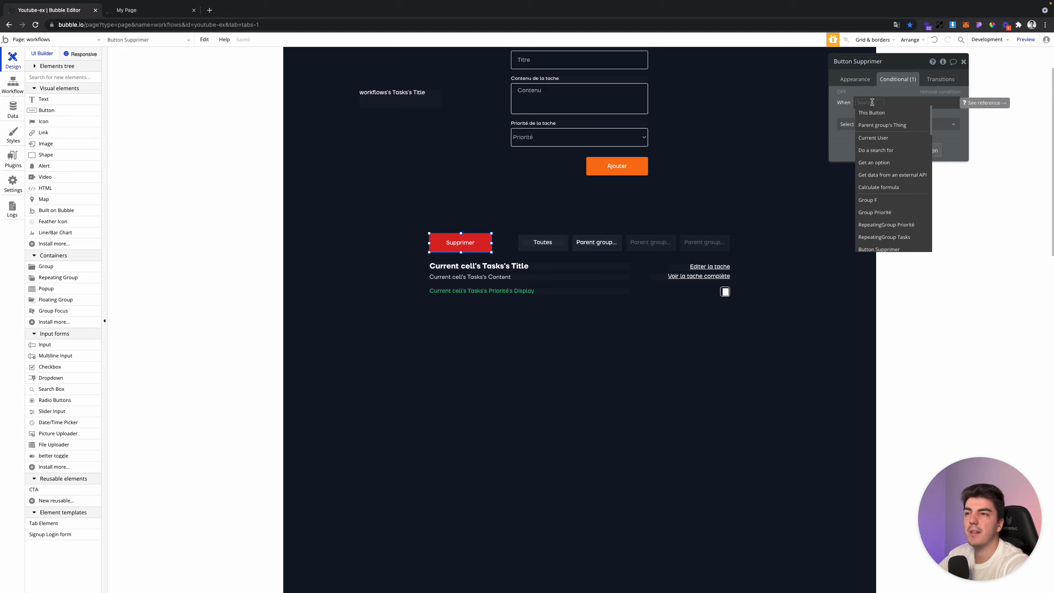
pyautogui.write('work')
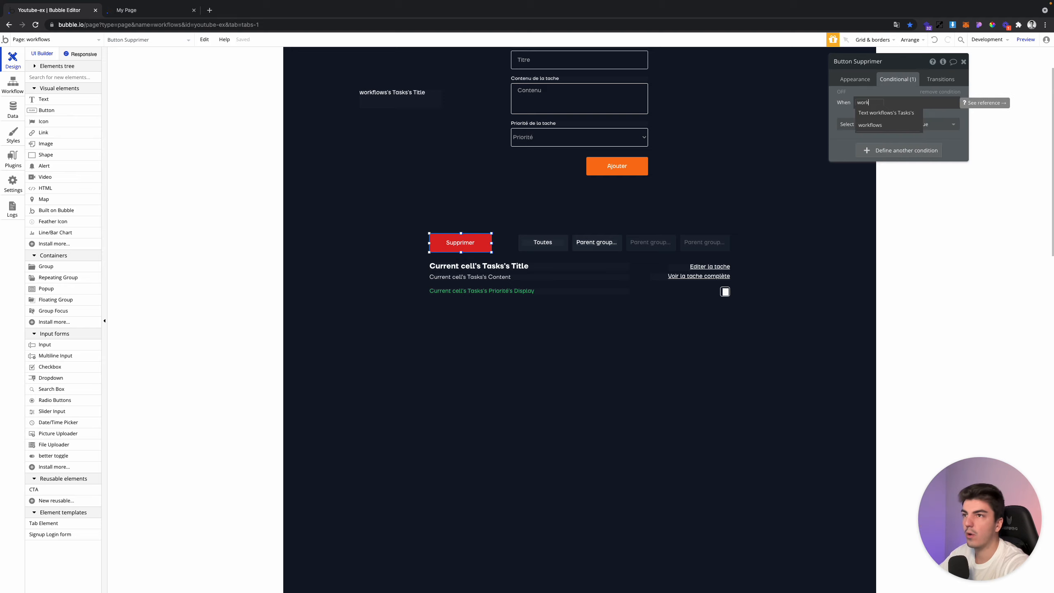
pyautogui.click(879, 125)
pyautogui.click(902, 200)
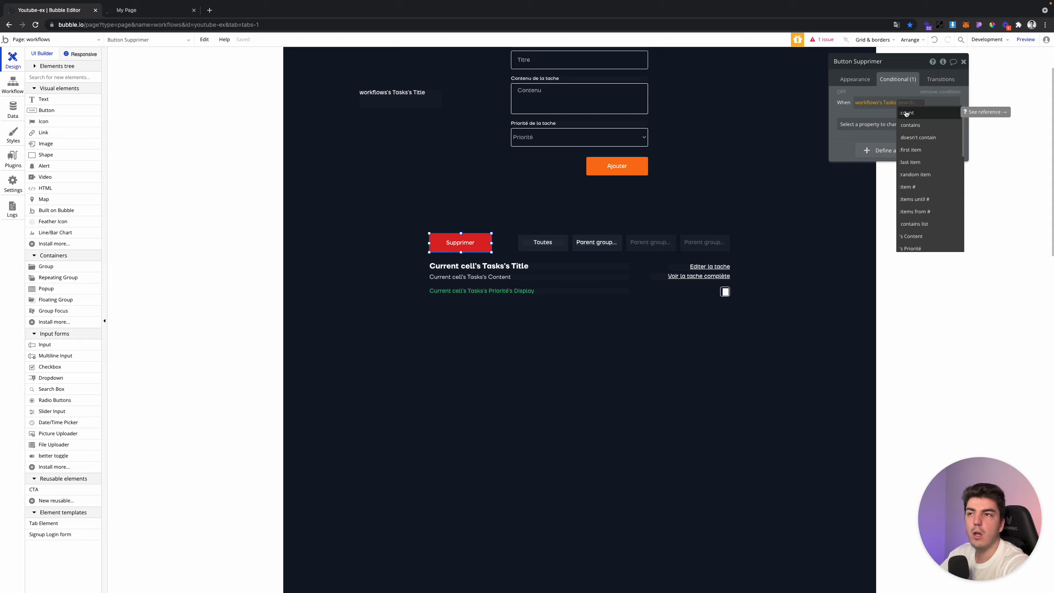
pyautogui.click(906, 114)
pyautogui.click(922, 150)
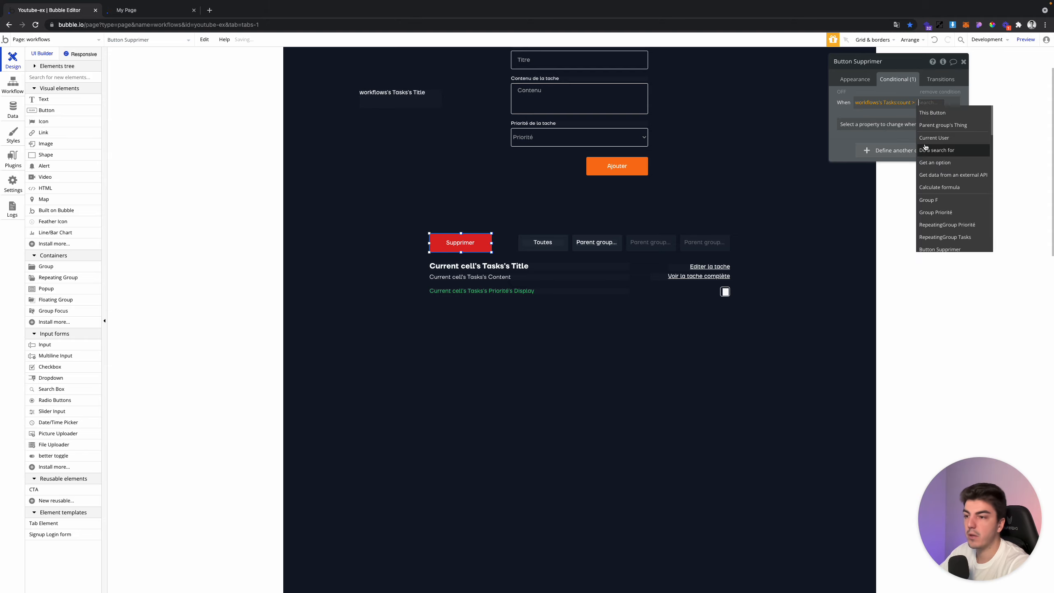
pyautogui.write('0')
# Make the Supprimer button visible when the condition is true and hide it on page load
pyautogui.click(892, 129)
pyautogui.click(879, 143)
pyautogui.click(948, 122)
pyautogui.click(843, 78)
# Reload the page preview and test the Supprimer button's visibility by toggling the first two tasks' checkboxes
pyautogui.click(160, 13)
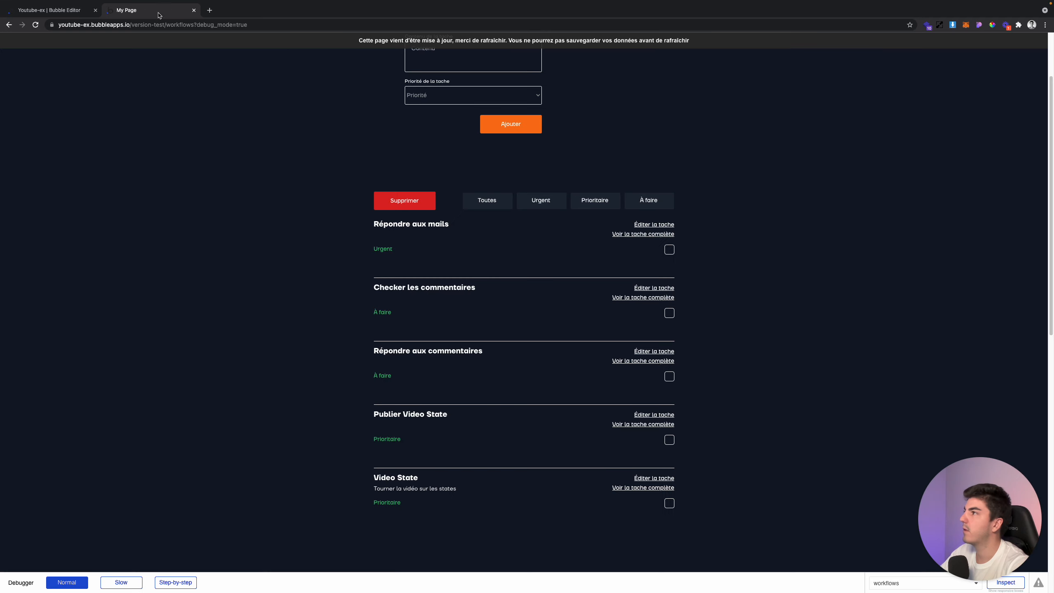
pyautogui.click(669, 250)
pyautogui.click(669, 313)
pyautogui.click(669, 314)
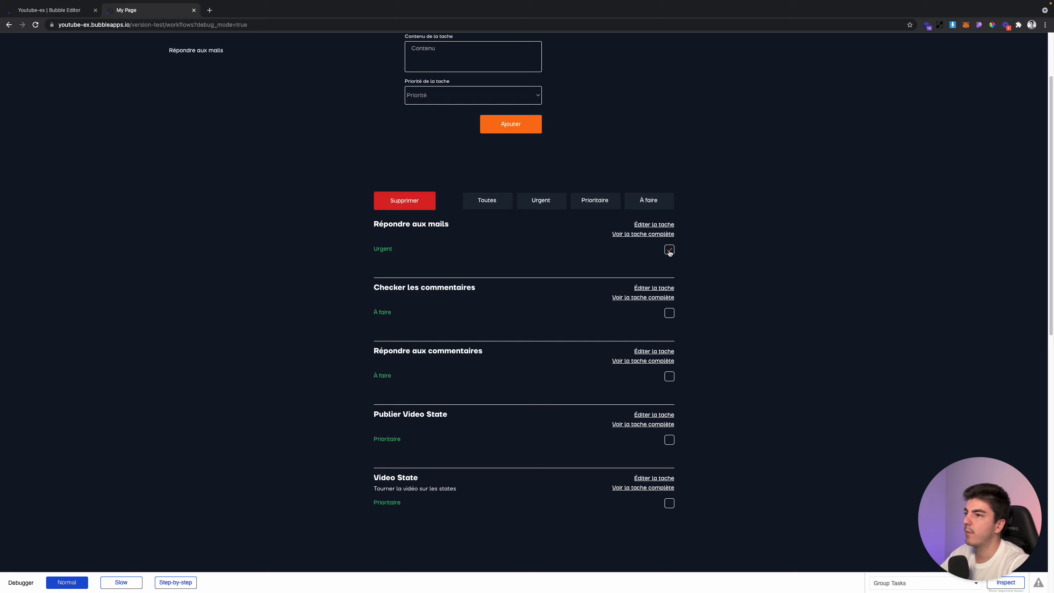
pyautogui.click(669, 250)
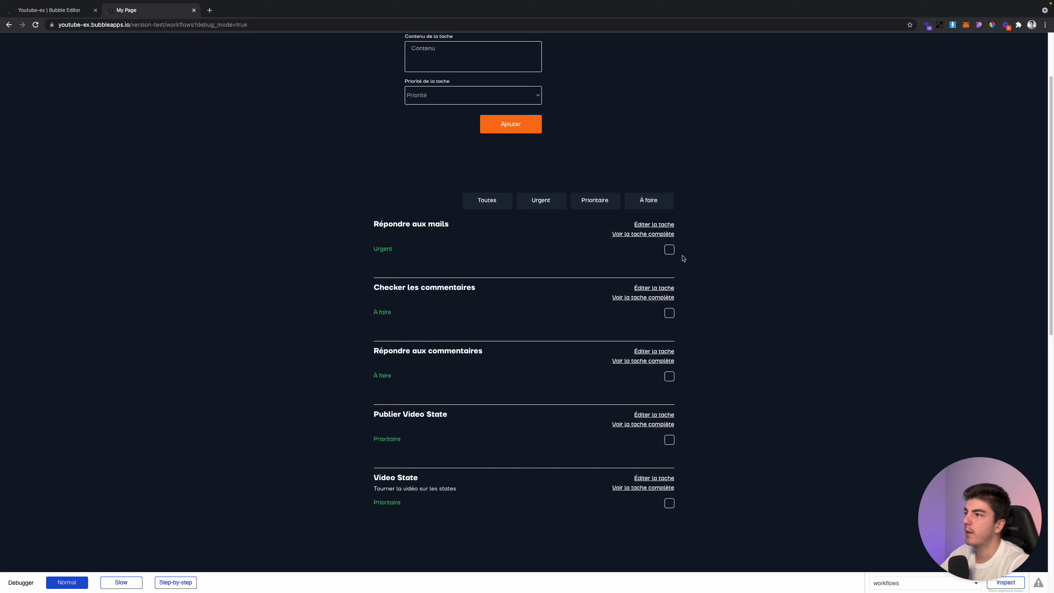
# Return to the editor, start the Supprimer button's click workflow and add a Delete a list of things action
pyautogui.click(68, 15)
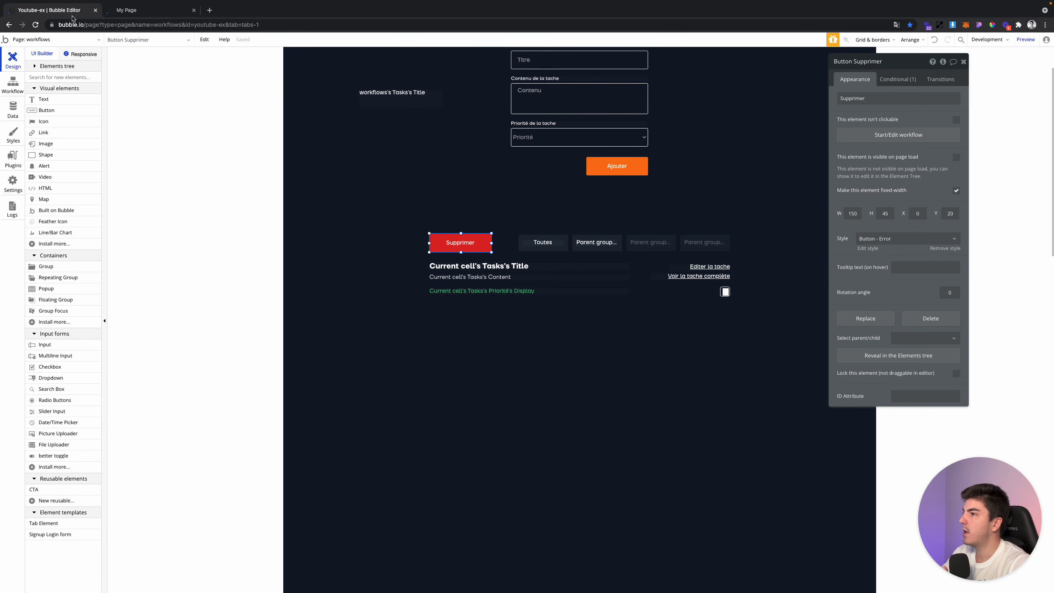
pyautogui.click(857, 140)
pyautogui.click(82, 149)
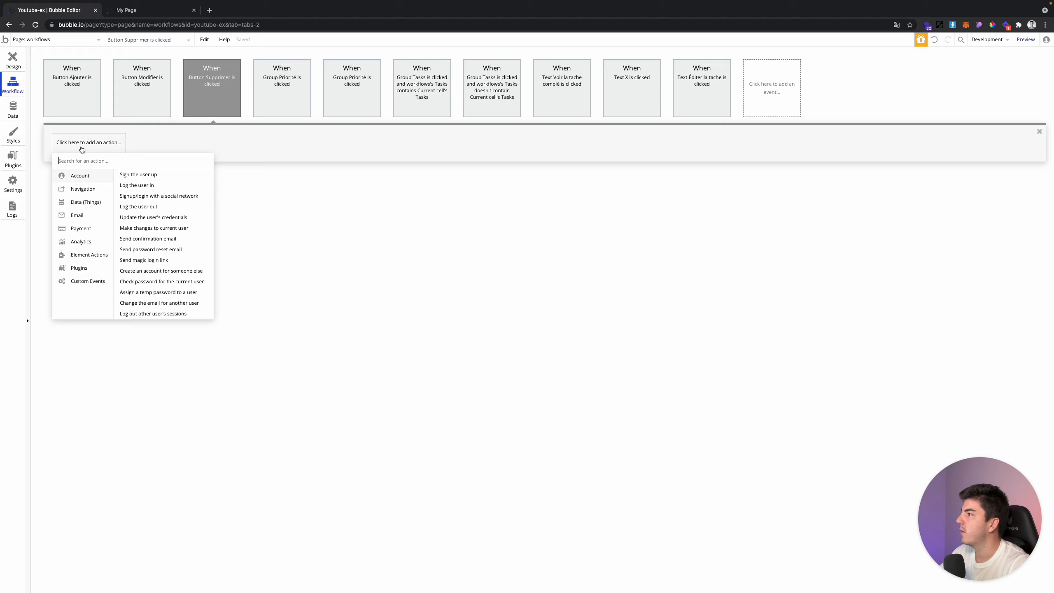
pyautogui.write('dele')
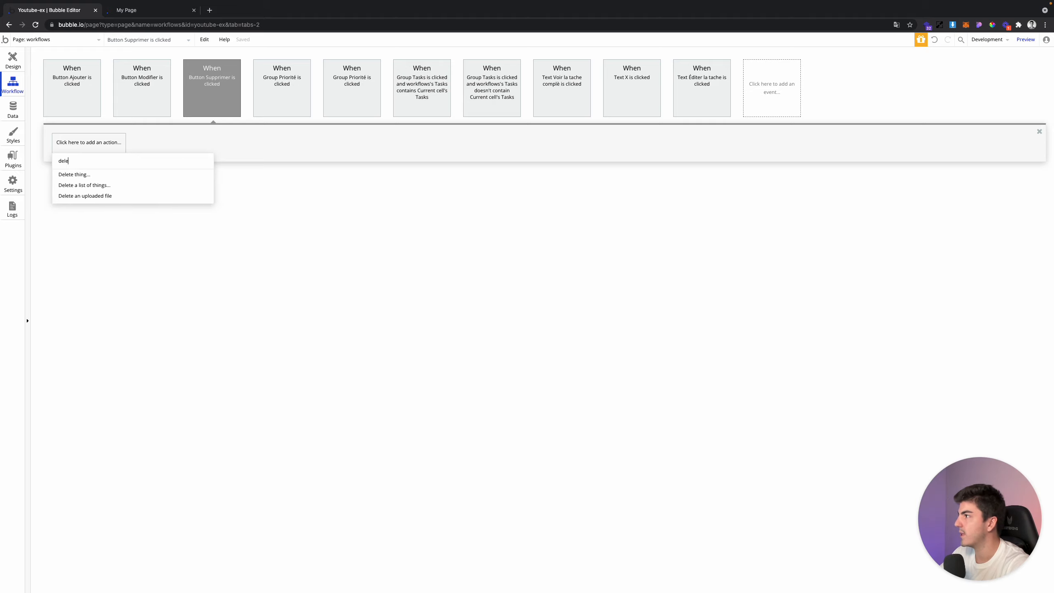
pyautogui.click(107, 185)
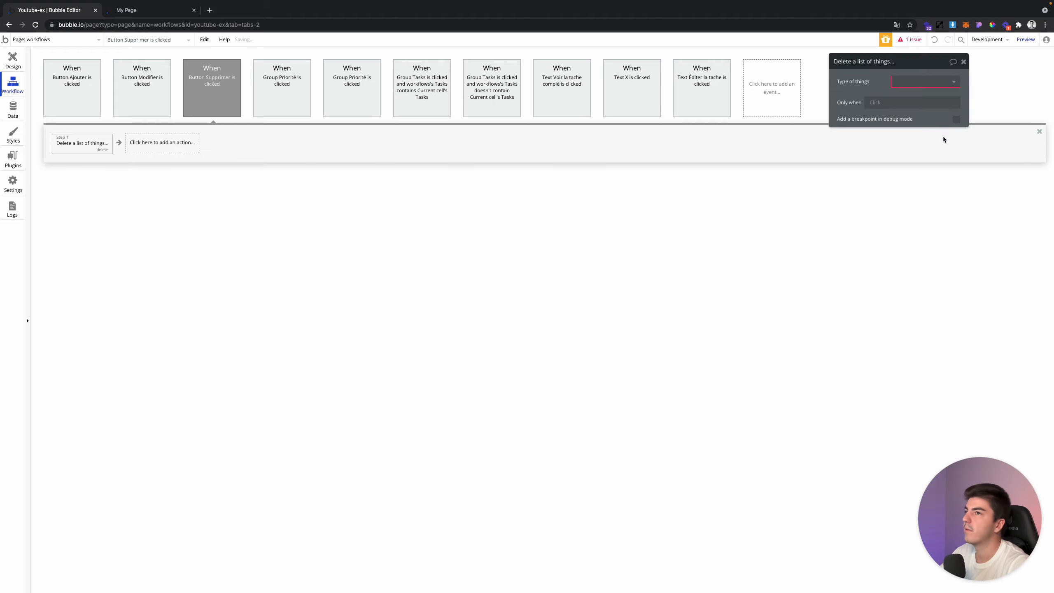
# Set the delete action's type of things to Tasks and its list to workflows's Tasks, and reload the page preview
pyautogui.click(912, 77)
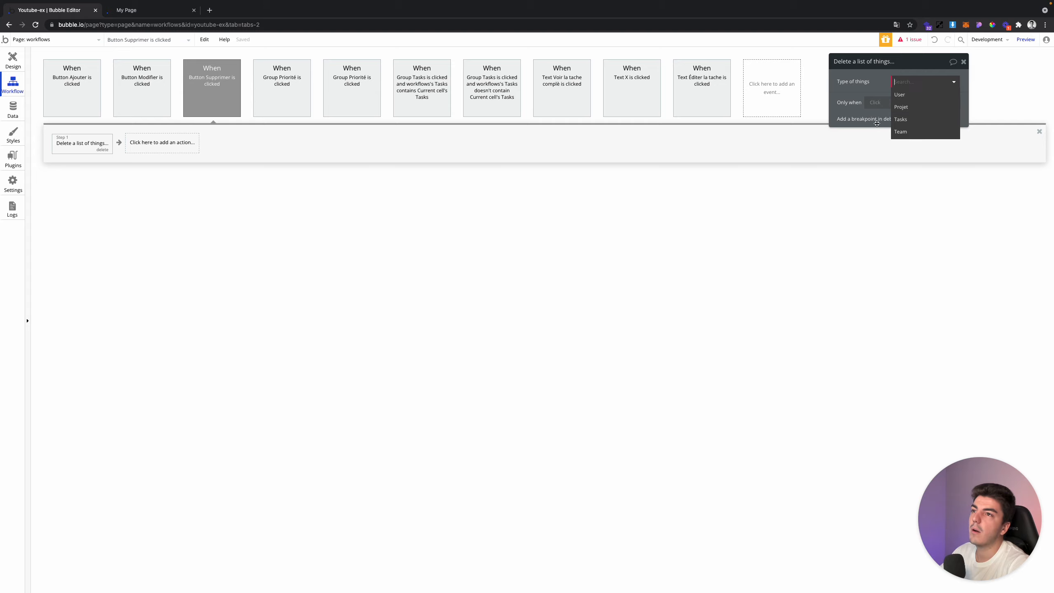
pyautogui.click(900, 119)
pyautogui.click(896, 98)
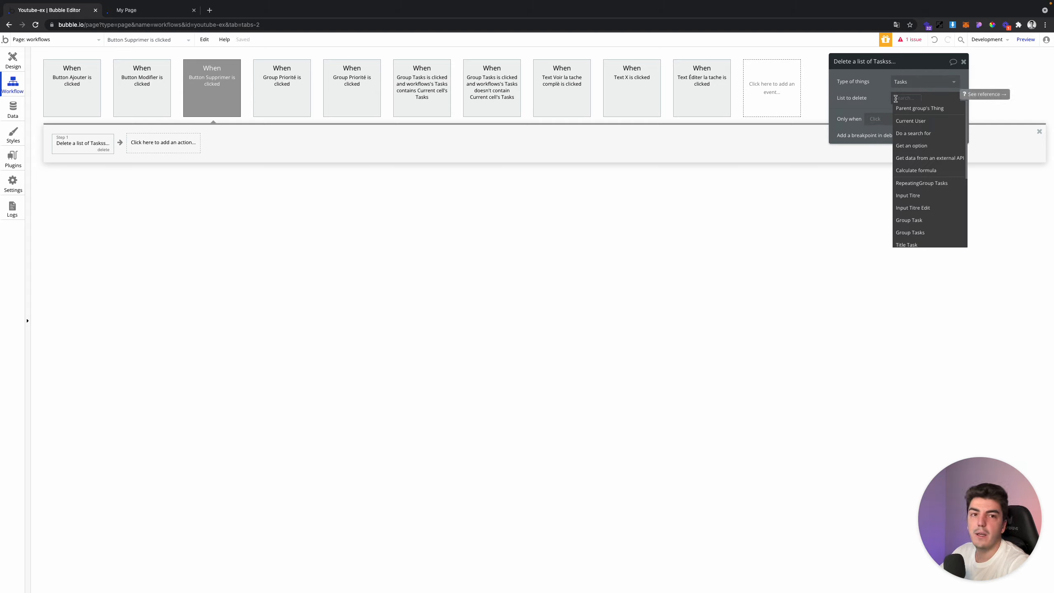
pyautogui.write('wo')
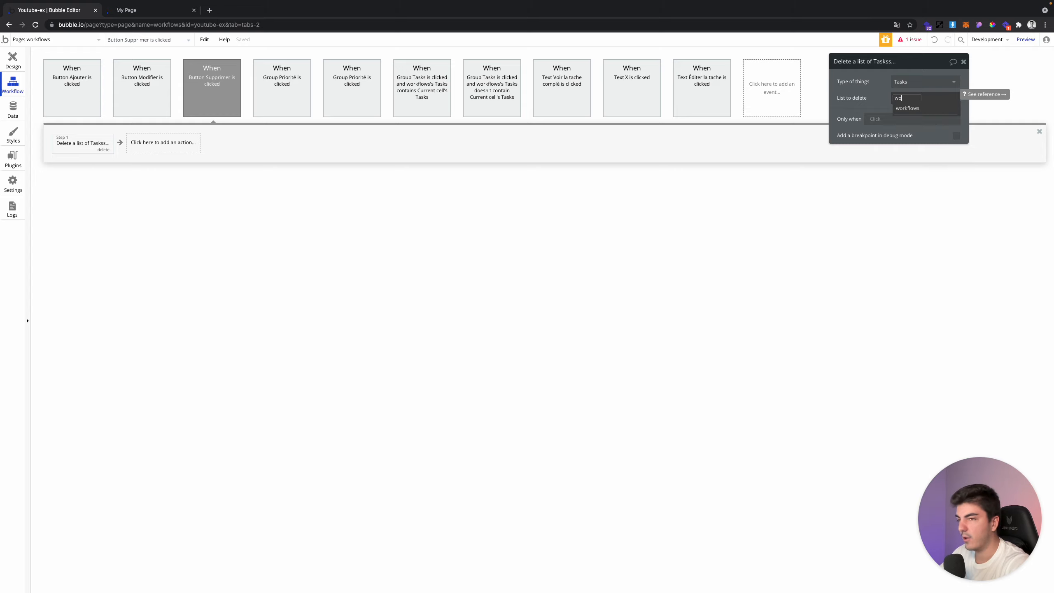
pyautogui.click(902, 109)
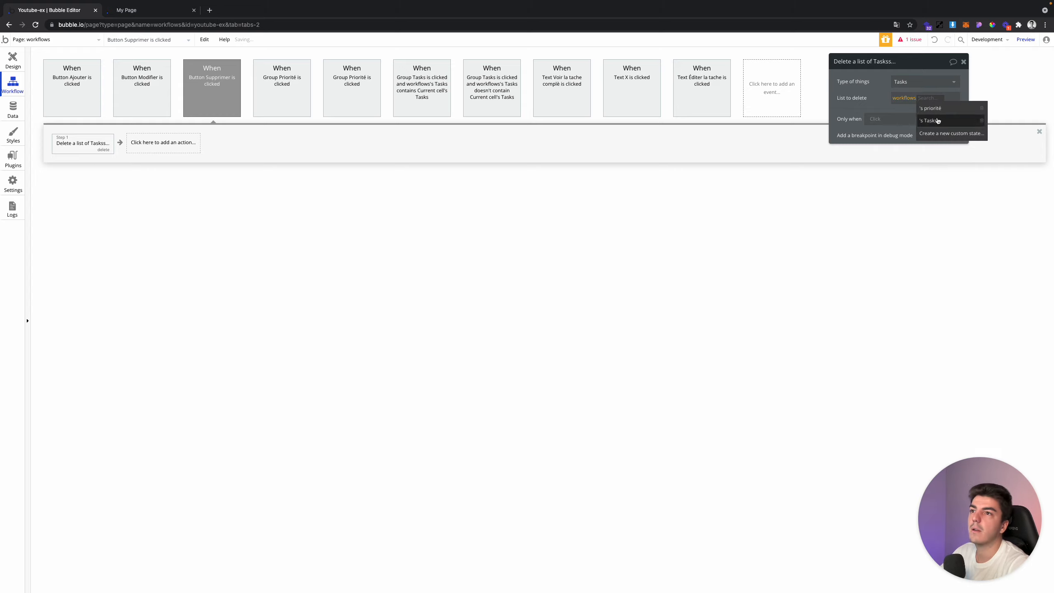
pyautogui.click(936, 120)
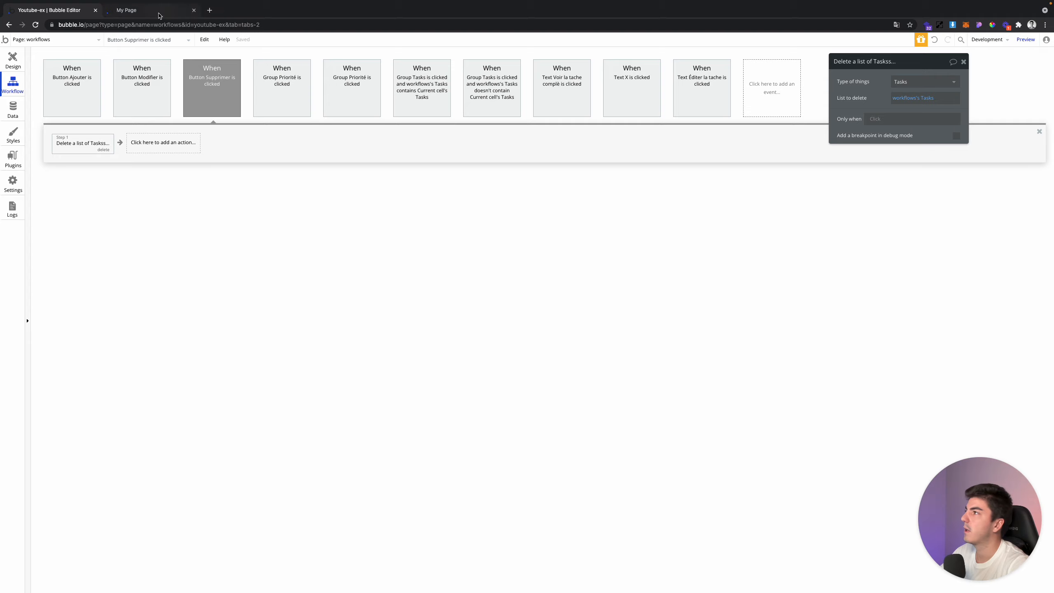
pyautogui.click(185, 12)
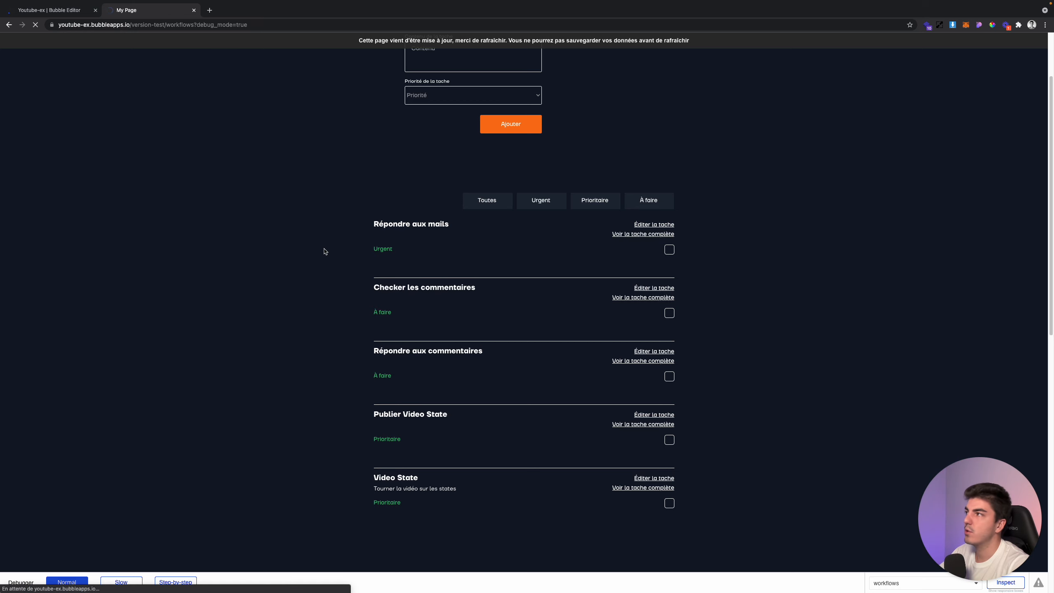
# In the editor, examine the workflows page's custom states and return to the Supprimer button's workflow
pyautogui.click(59, 12)
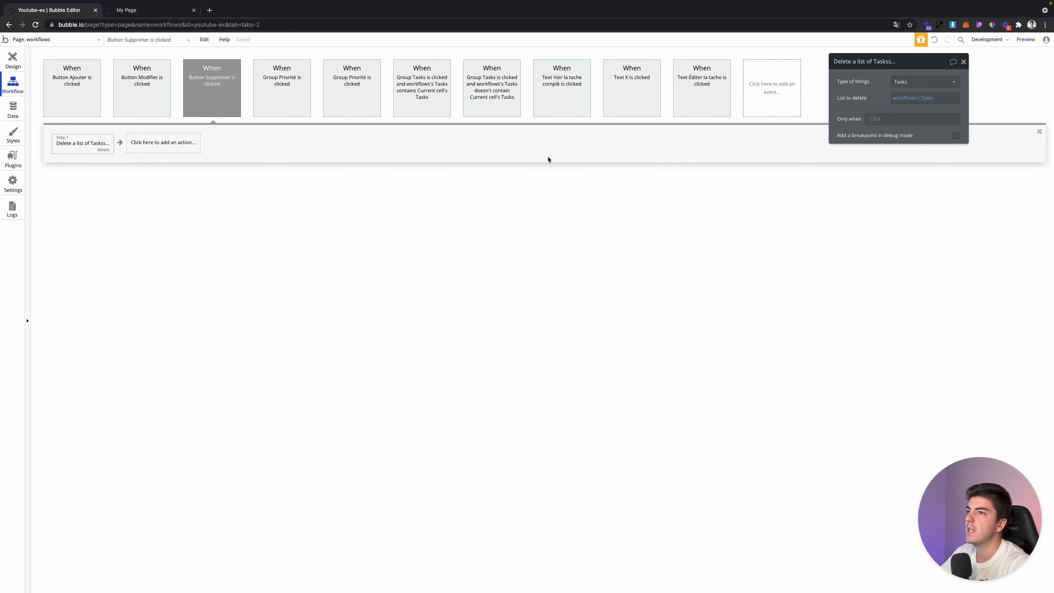
pyautogui.click(8, 70)
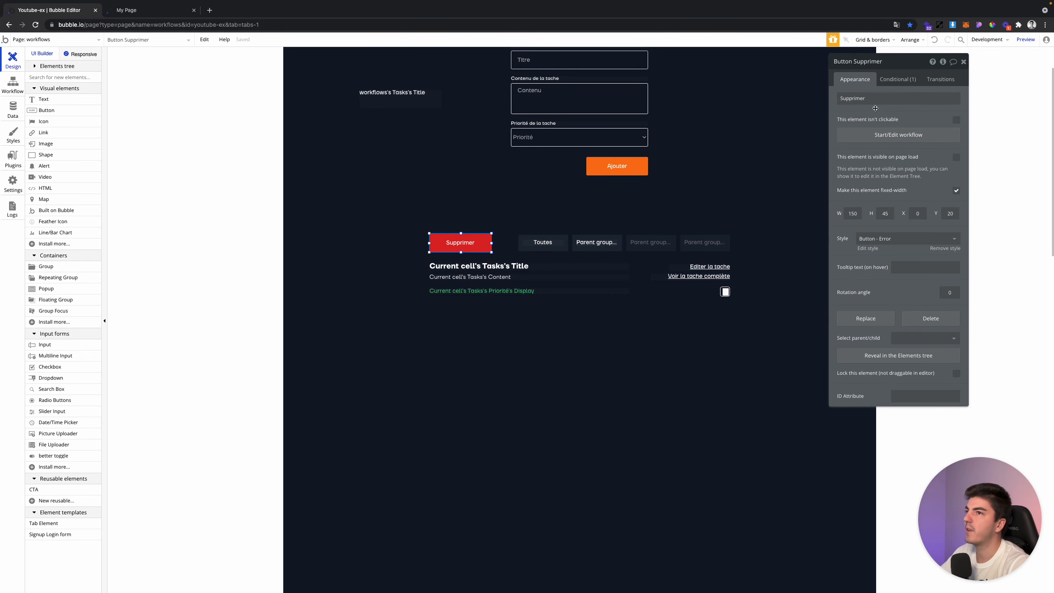
pyautogui.click(939, 62)
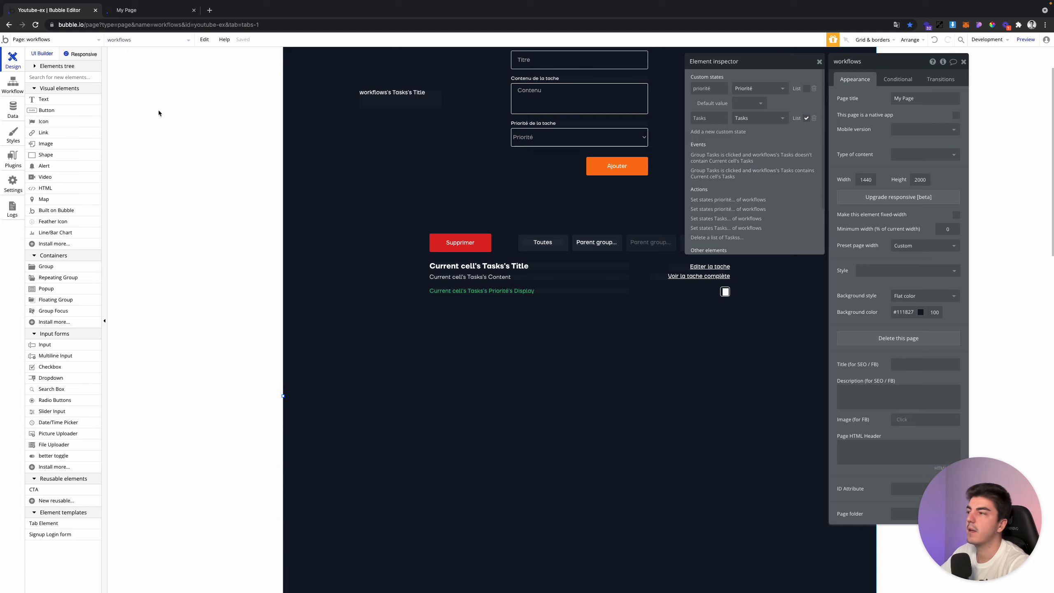
pyautogui.click(13, 83)
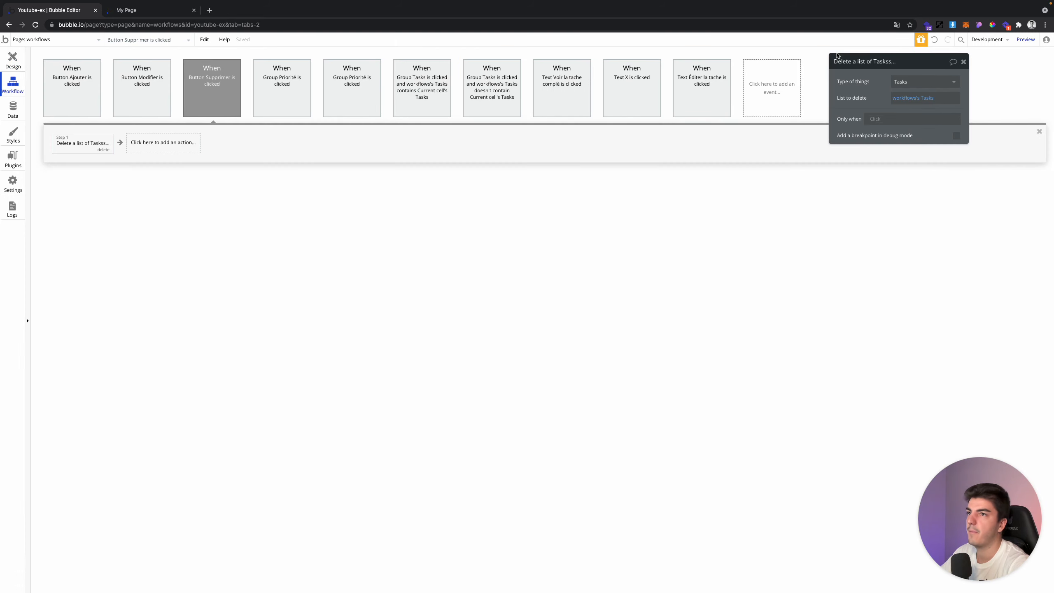
# Switch to the app preview, filter for Urgent tasks and delete "Répondre aux mails", then show all tasks again
pyautogui.click(154, 10)
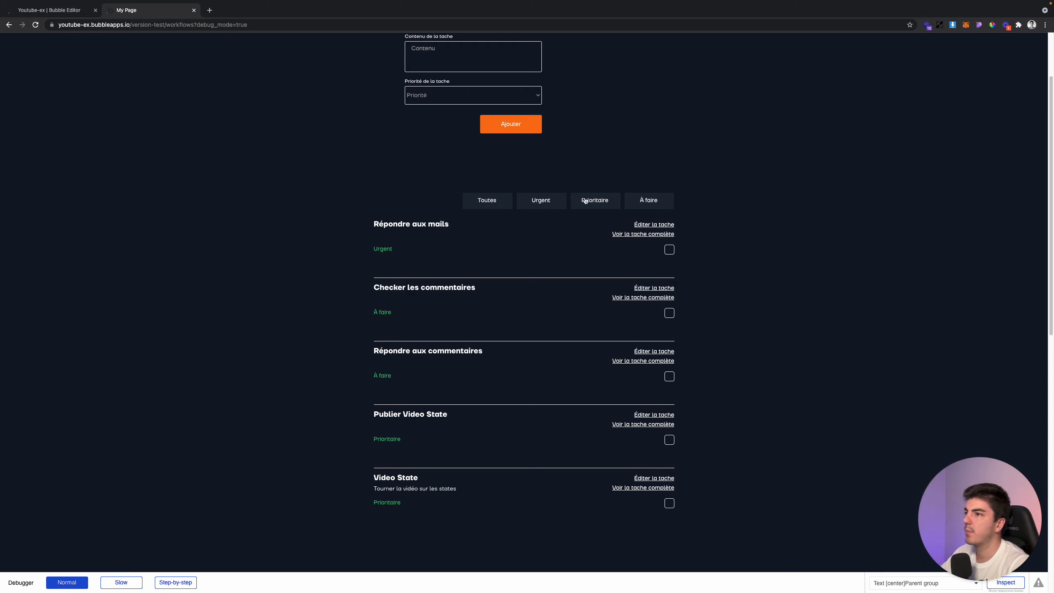
pyautogui.click(553, 206)
pyautogui.click(670, 250)
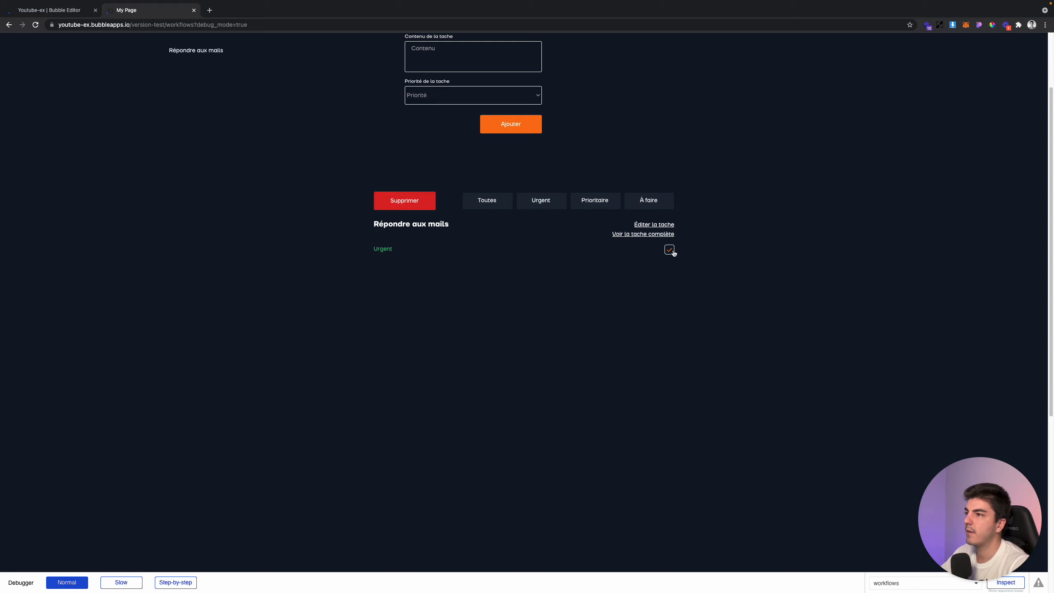
pyautogui.click(433, 208)
pyautogui.click(494, 208)
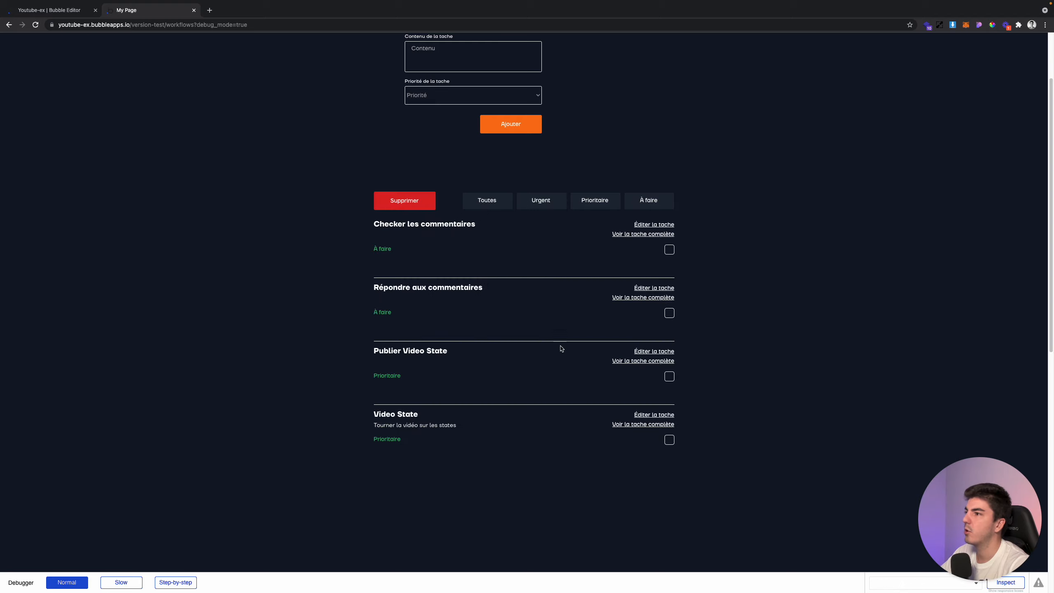
# Select the tasks "Répondre aux commentaires" and "Checker les commentaires" and delete both together
pyautogui.click(669, 313)
pyautogui.click(669, 250)
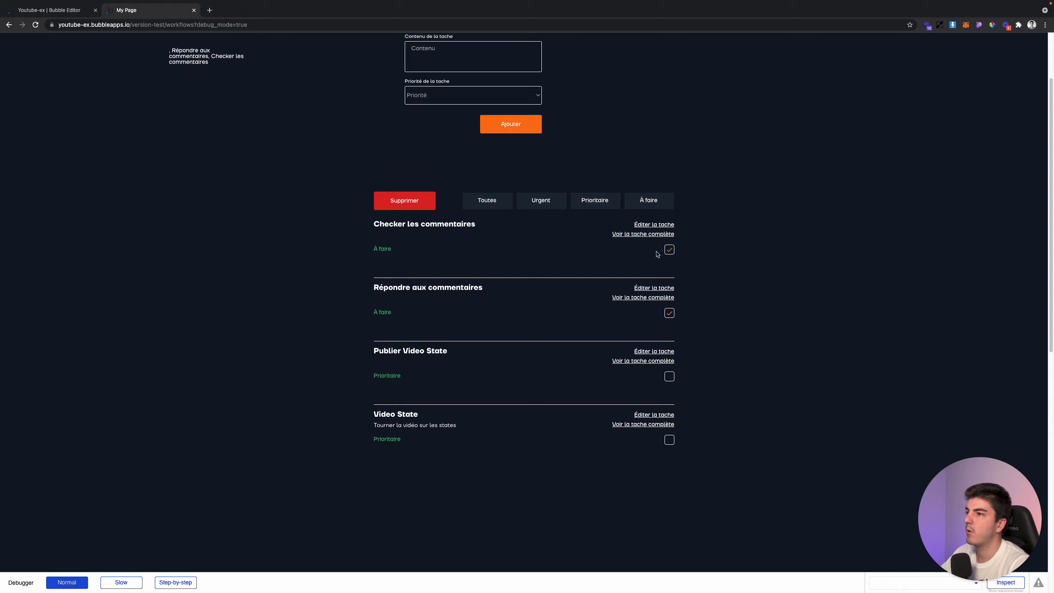
pyautogui.click(419, 206)
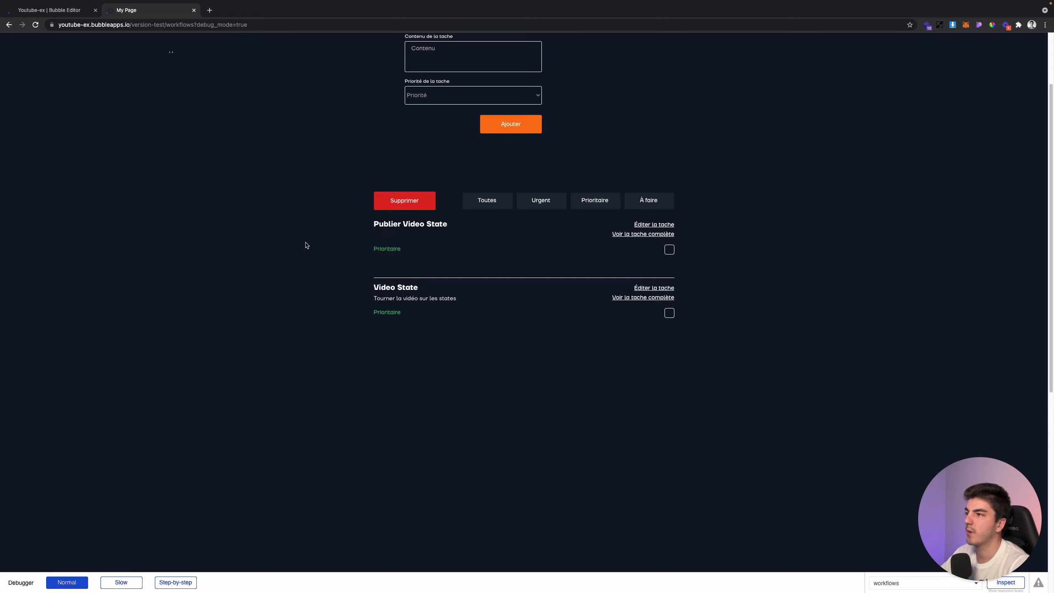
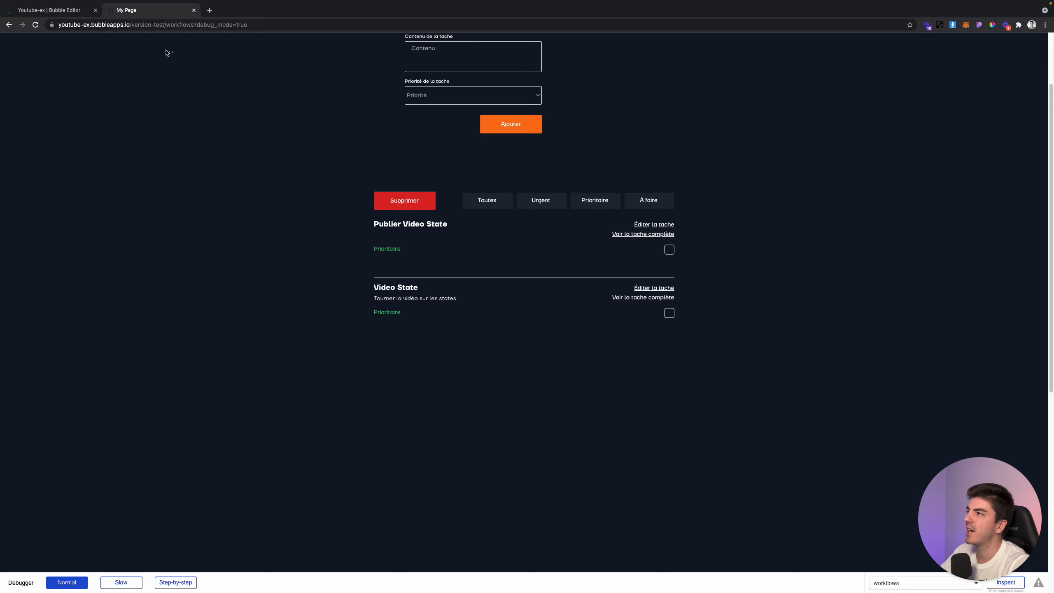
# In the editor, add a Set state action to the Supprimer workflow for the workflows page's Tasks state, leaving its value empty
pyautogui.click(76, 12)
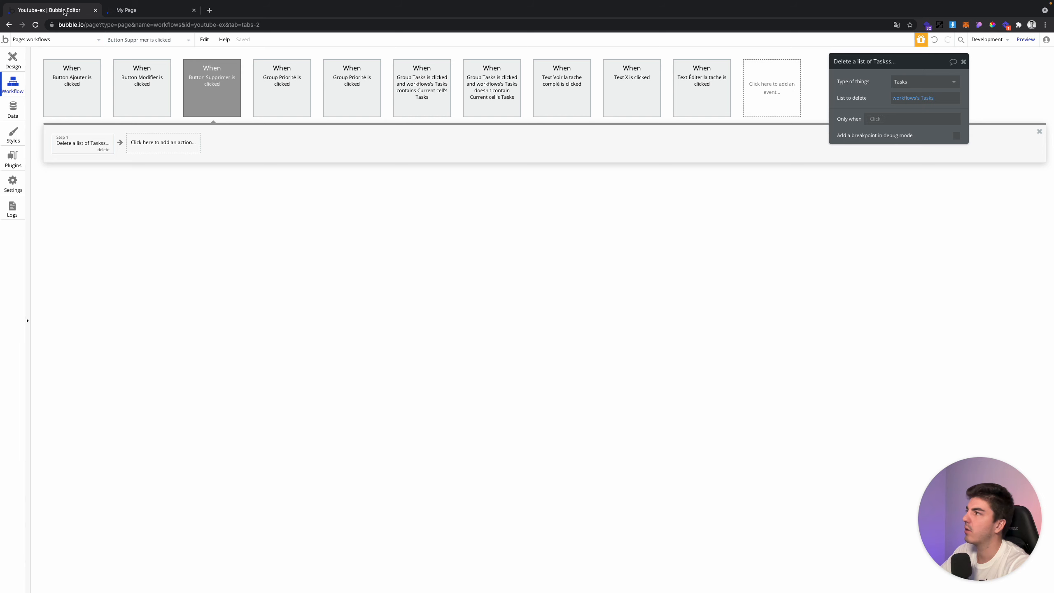
pyautogui.click(146, 144)
pyautogui.write('sta')
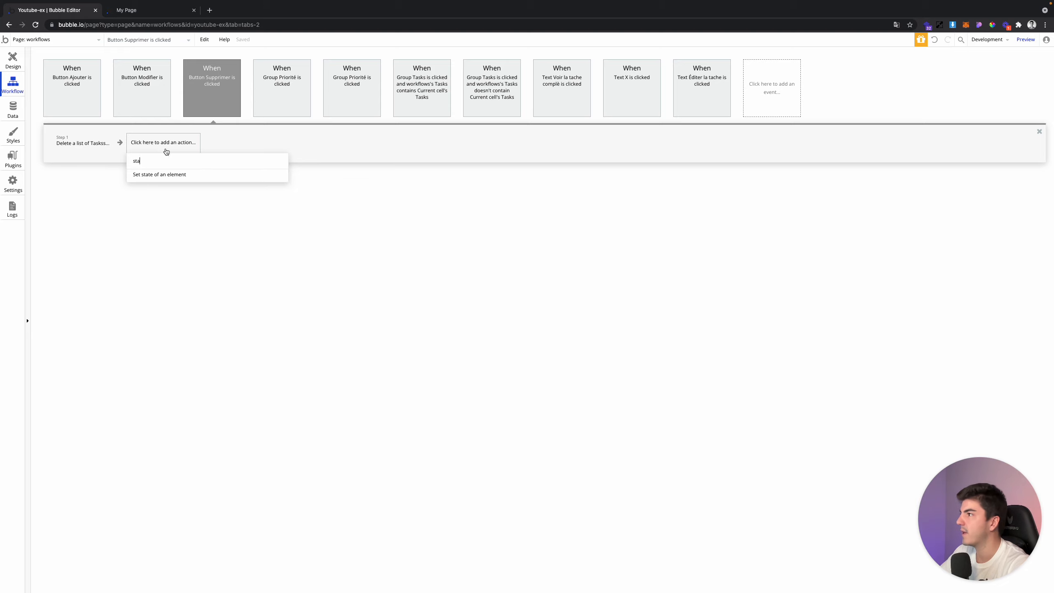
pyautogui.click(169, 174)
pyautogui.click(899, 80)
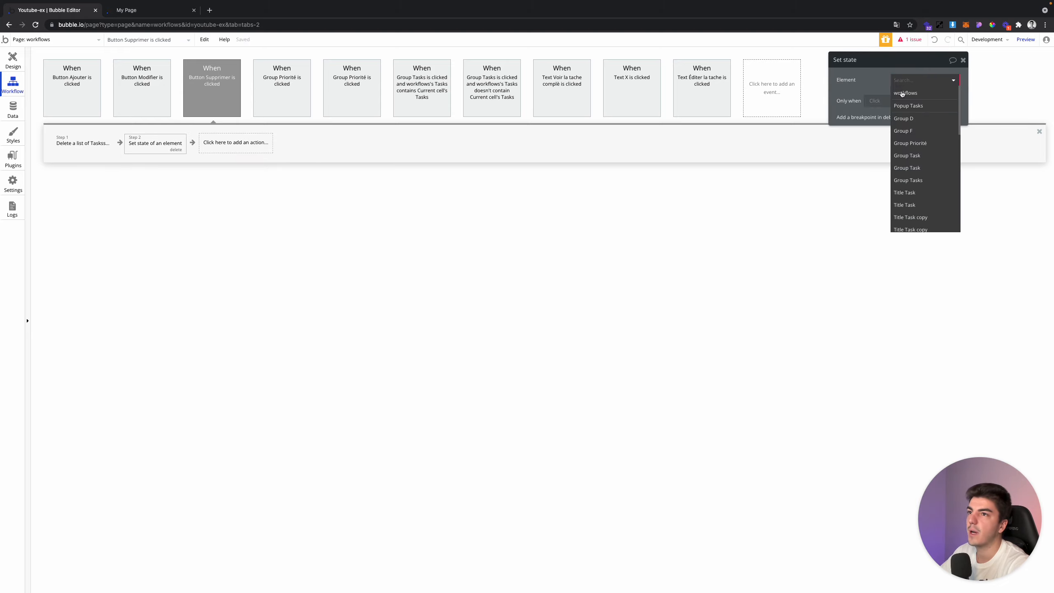
pyautogui.click(902, 95)
pyautogui.click(906, 121)
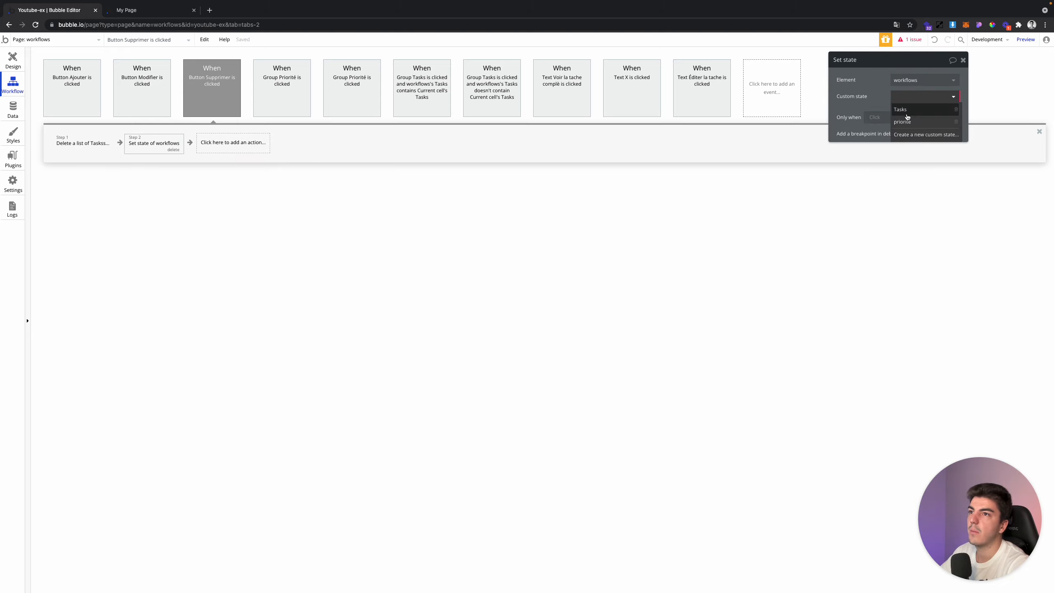
# Refresh the app preview and add two new tasks titled "Tache A" and "Tache B"
pyautogui.click(140, 12)
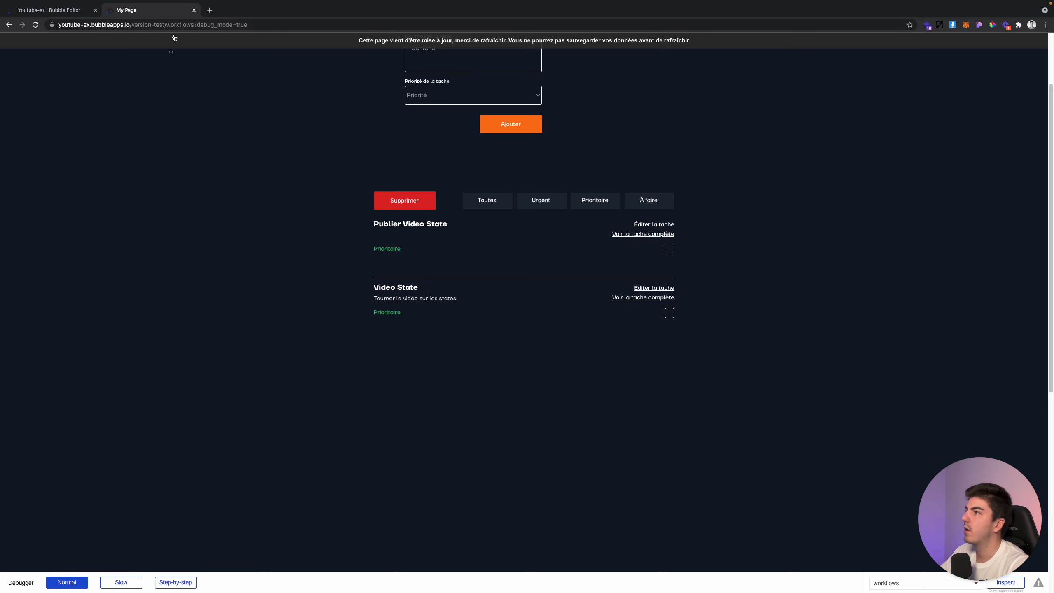
pyautogui.click(176, 40)
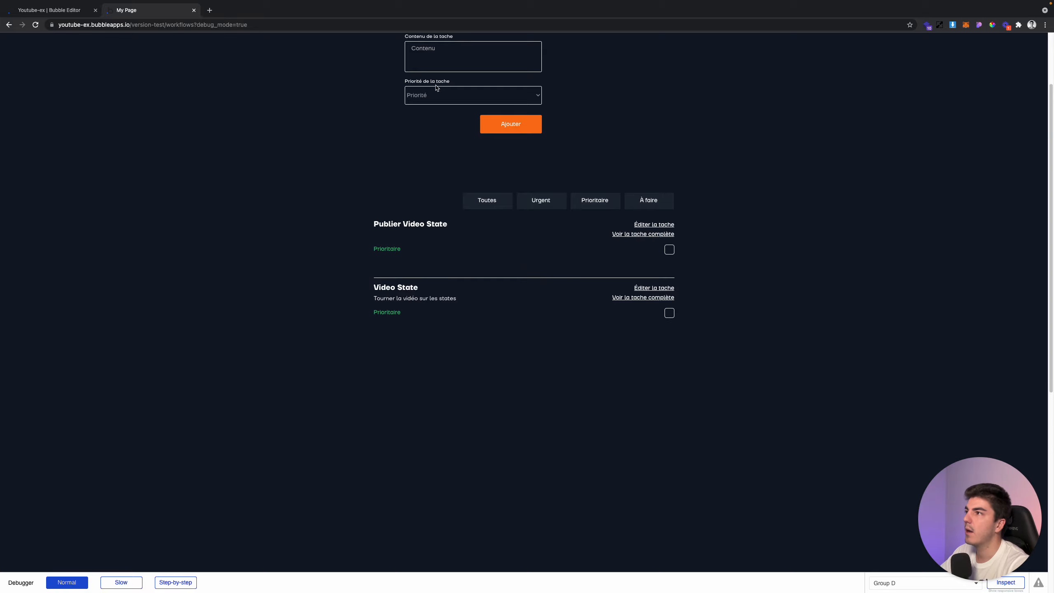
pyautogui.scroll(2, 435, 90)
pyautogui.click(431, 105)
pyautogui.write('Tache A')
pyautogui.click(508, 213)
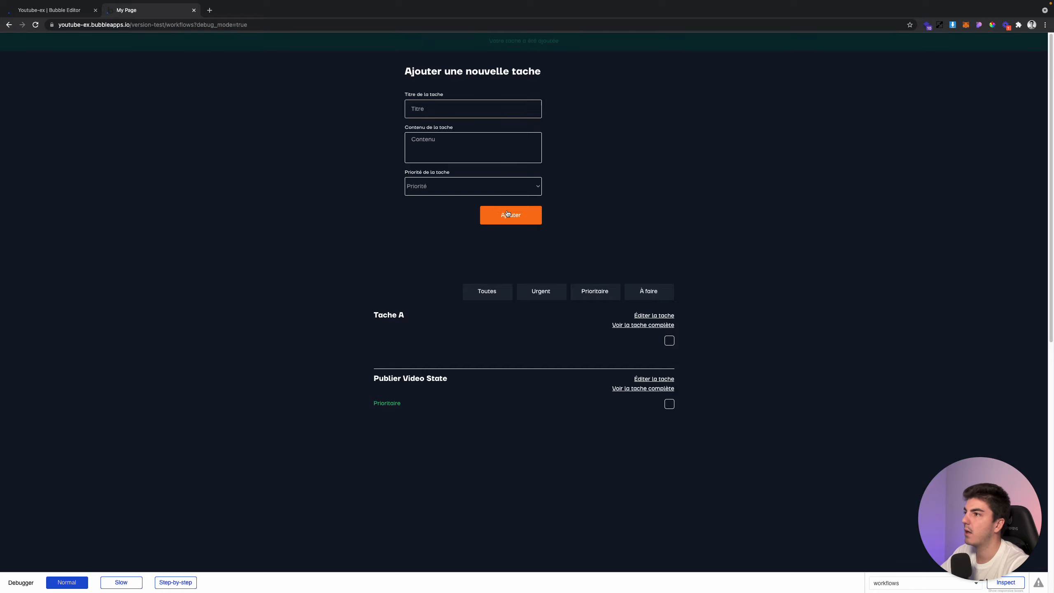
pyautogui.click(461, 110)
pyautogui.write('Tache B')
pyautogui.click(510, 216)
# Select "Tache B" and "Tache A" in the task list and delete both to test the workflow
pyautogui.scroll(-2, 639, 266)
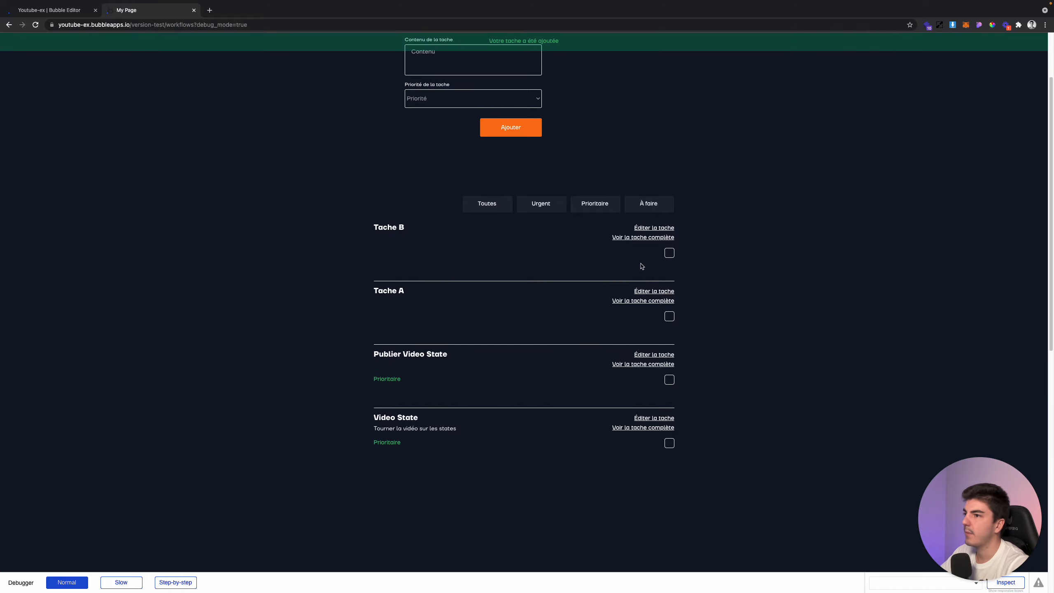
pyautogui.click(670, 253)
pyautogui.click(669, 317)
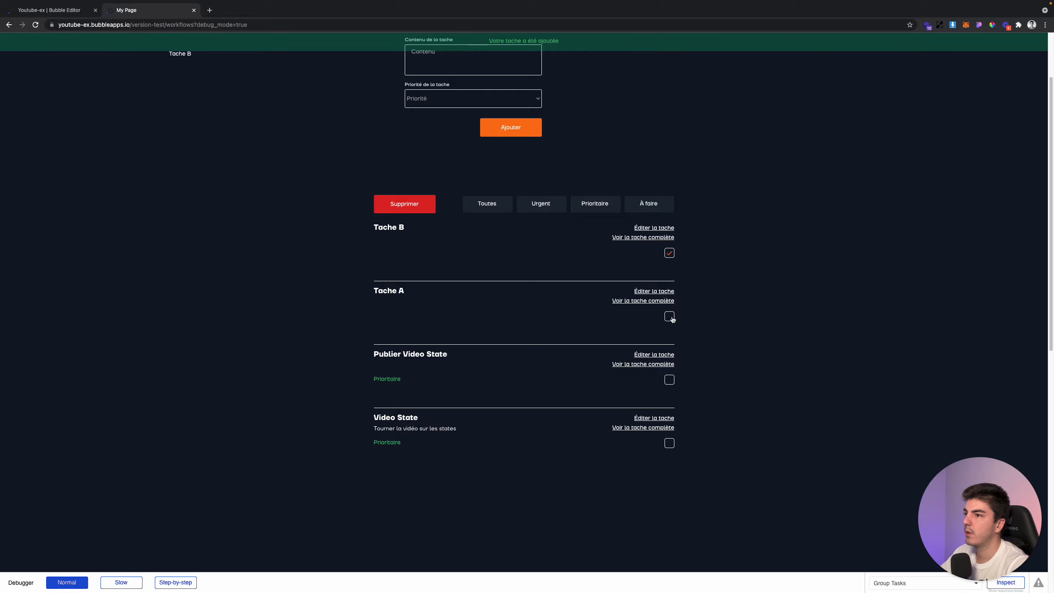
pyautogui.click(395, 201)
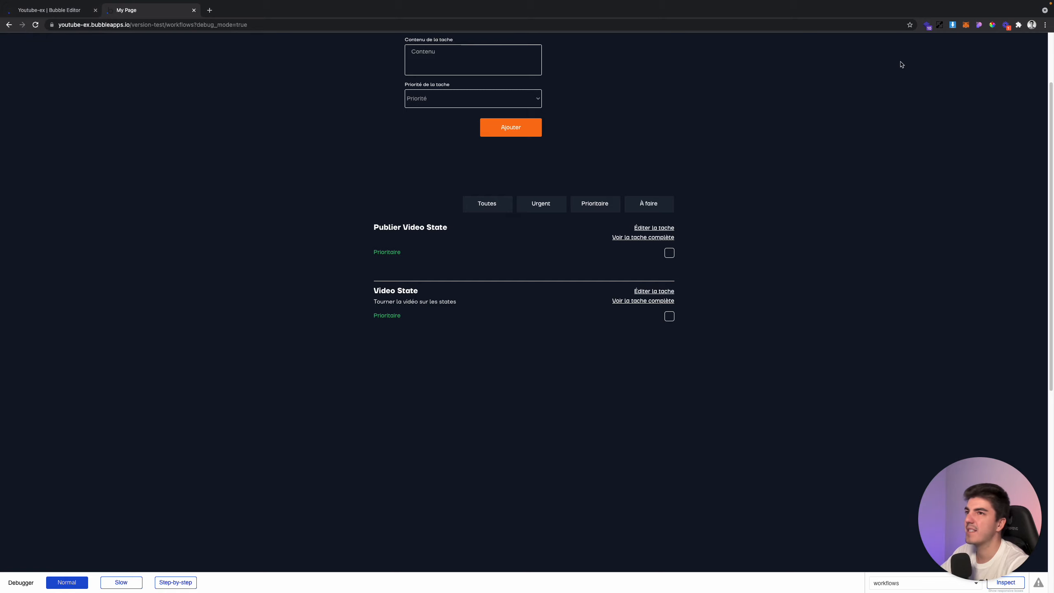
# View the workflows page design in the editor and return to the browser preview
pyautogui.click(36, 8)
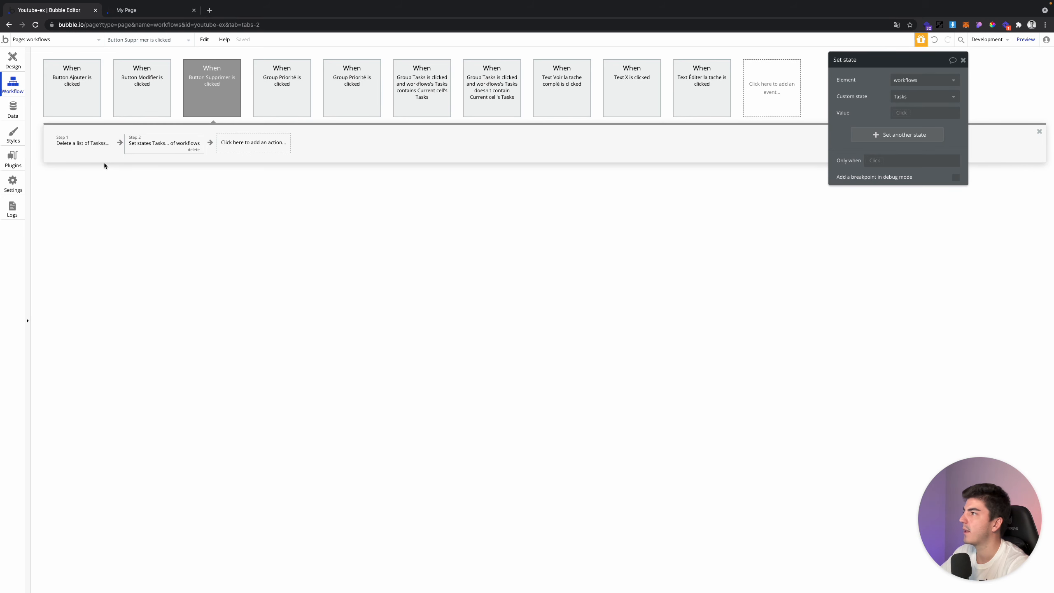
pyautogui.click(12, 62)
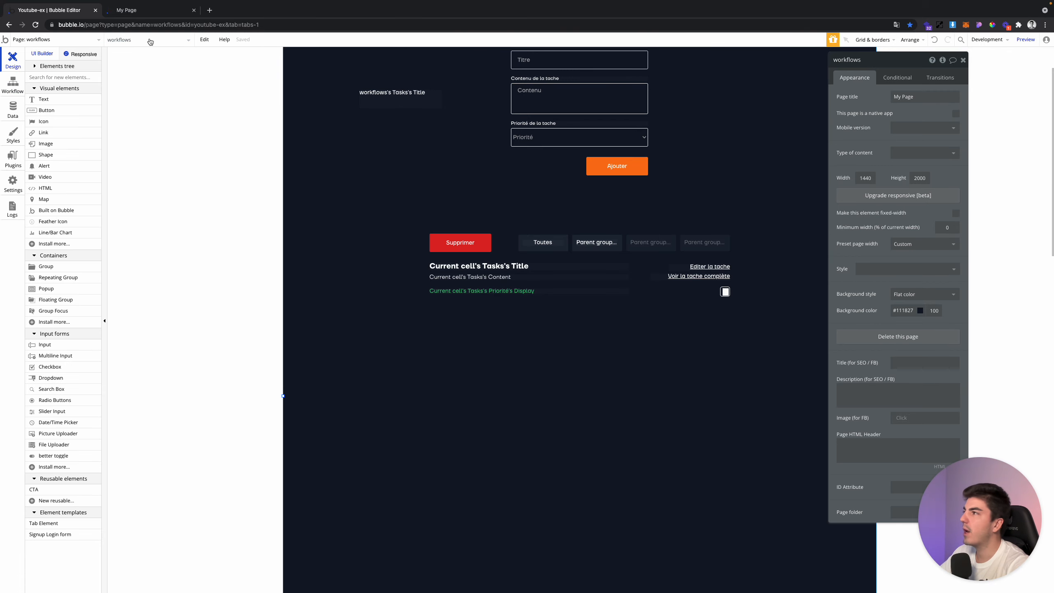
pyautogui.click(119, 8)
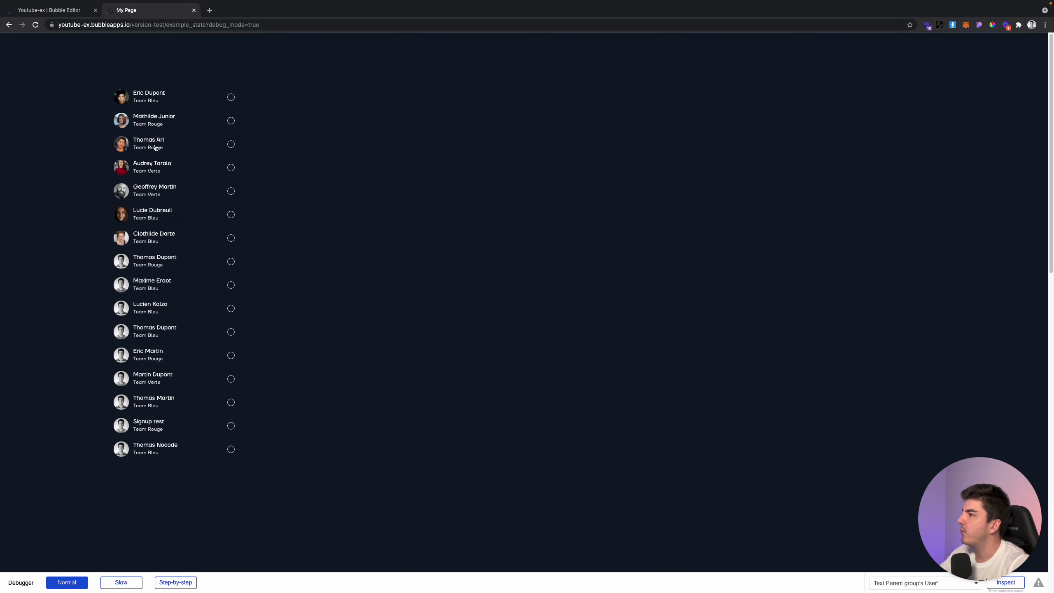
# In the editor, open the app data and display the All Teams entries
pyautogui.click(60, 12)
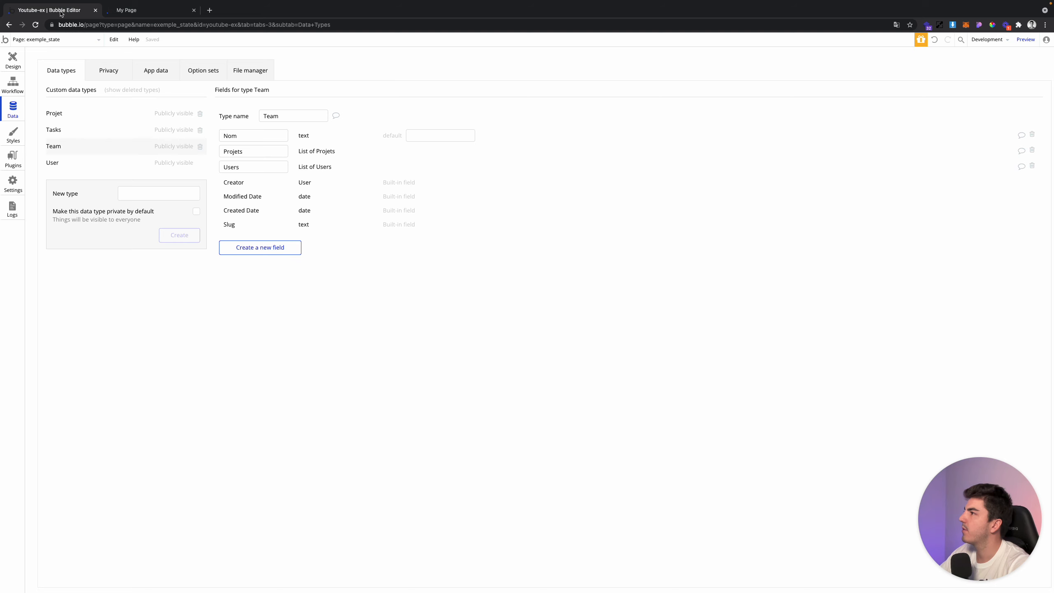
pyautogui.click(166, 73)
pyautogui.click(81, 215)
pyautogui.click(82, 198)
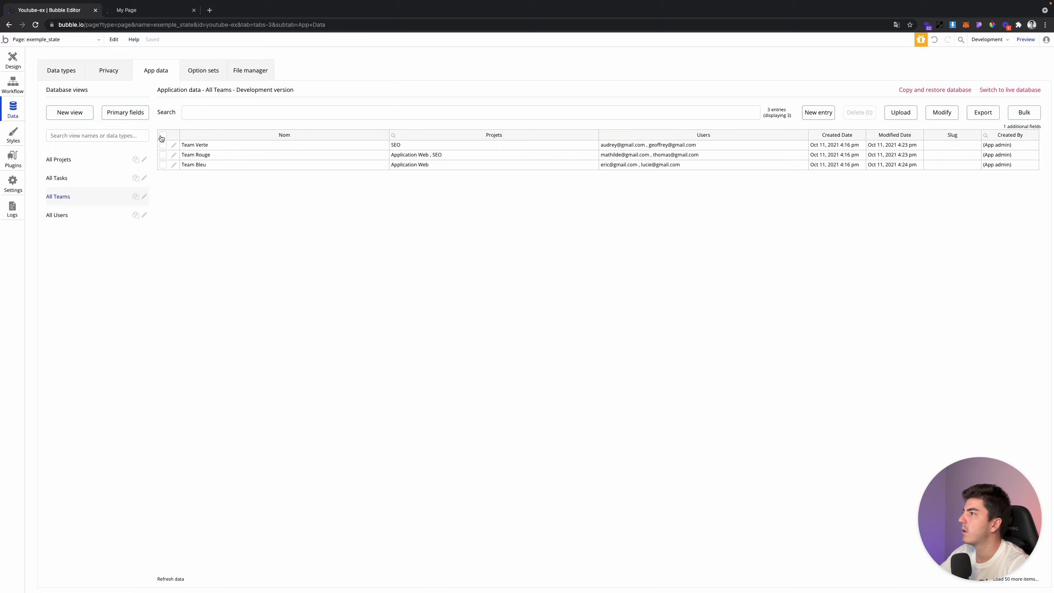
# Remove all users from the Team Verte and Team Rouge entries, saving each entry
pyautogui.click(173, 145)
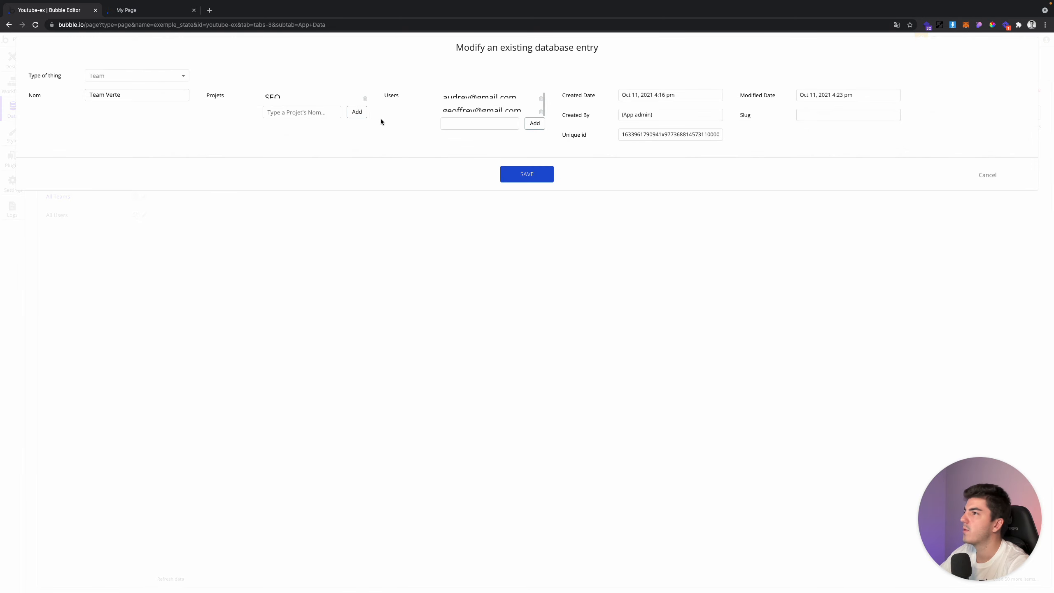
pyautogui.click(541, 99)
pyautogui.click(546, 152)
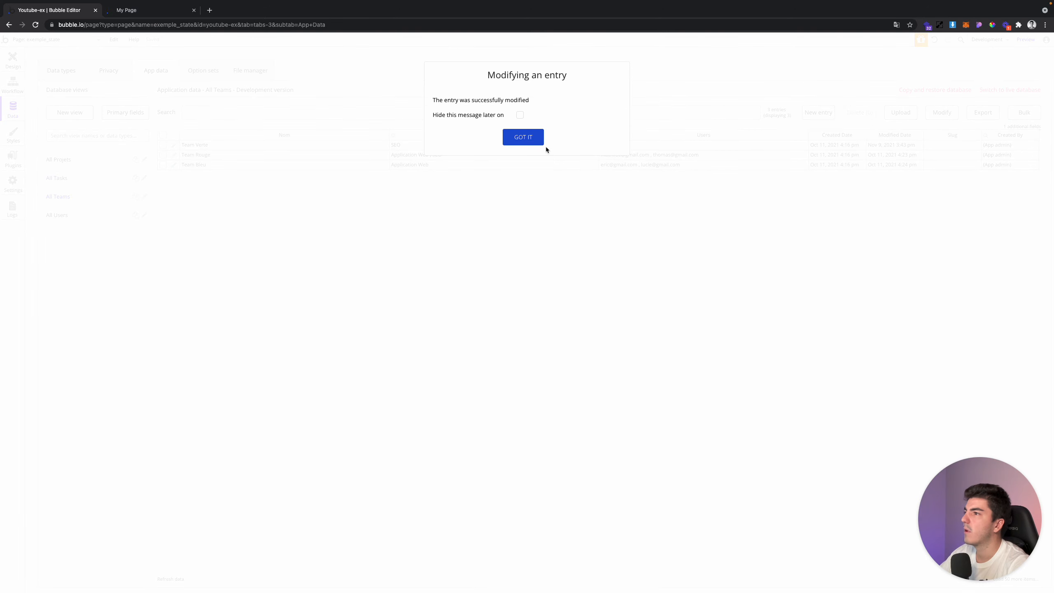
pyautogui.click(523, 137)
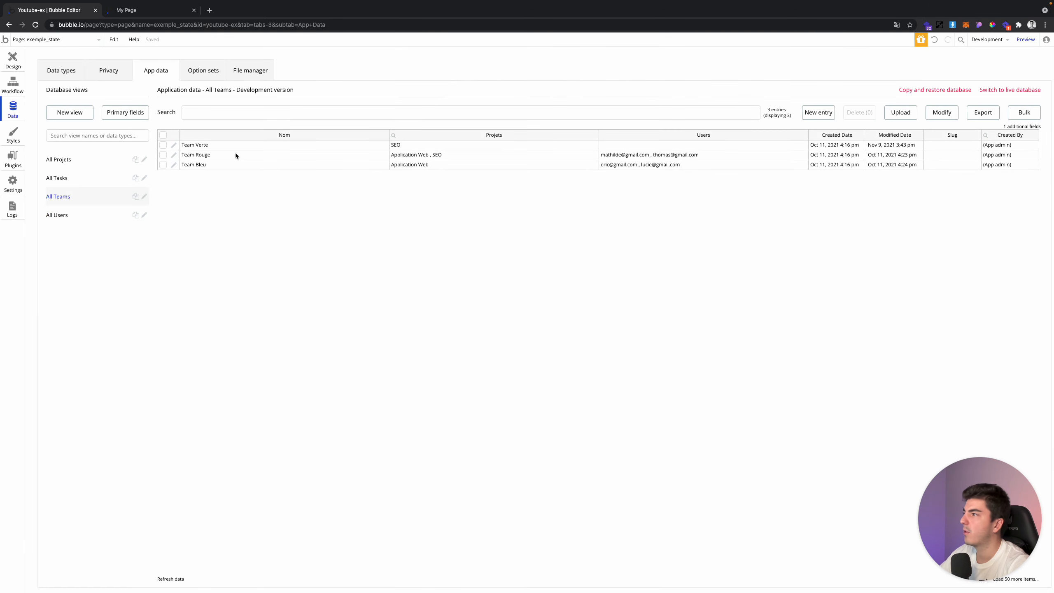
pyautogui.click(173, 154)
pyautogui.click(541, 99)
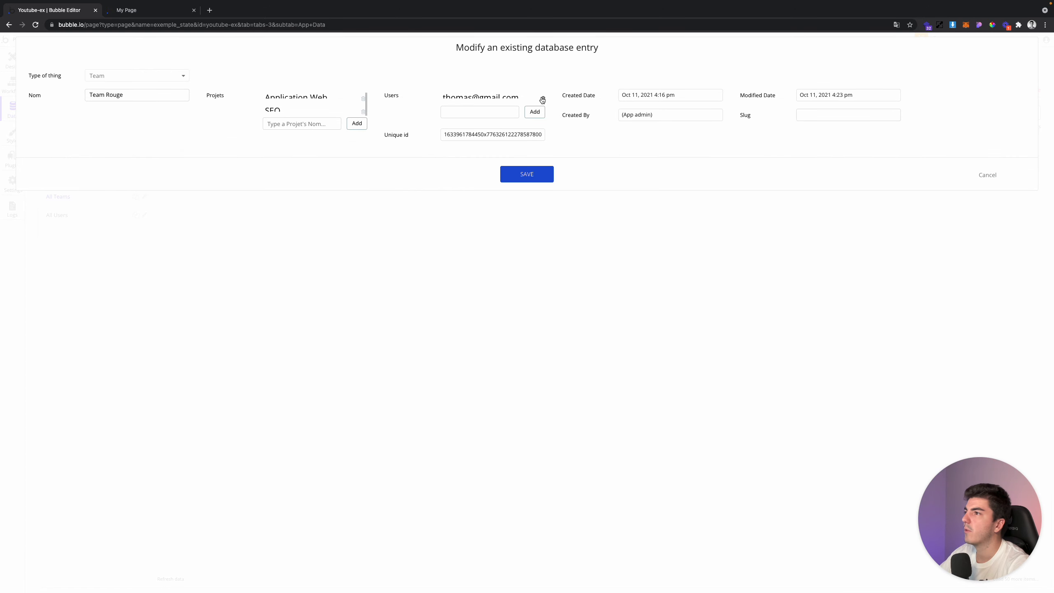
pyautogui.click(541, 99)
pyautogui.click(534, 157)
# Delete all Team entries from the database and hide the deletion message for future deletions
pyautogui.click(163, 135)
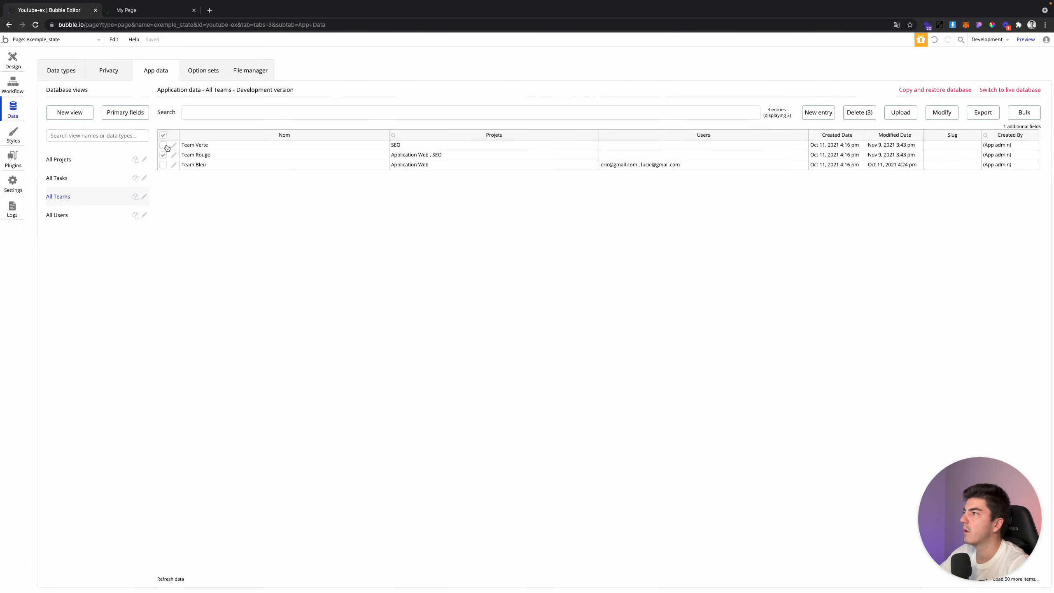
pyautogui.click(856, 112)
pyautogui.click(519, 126)
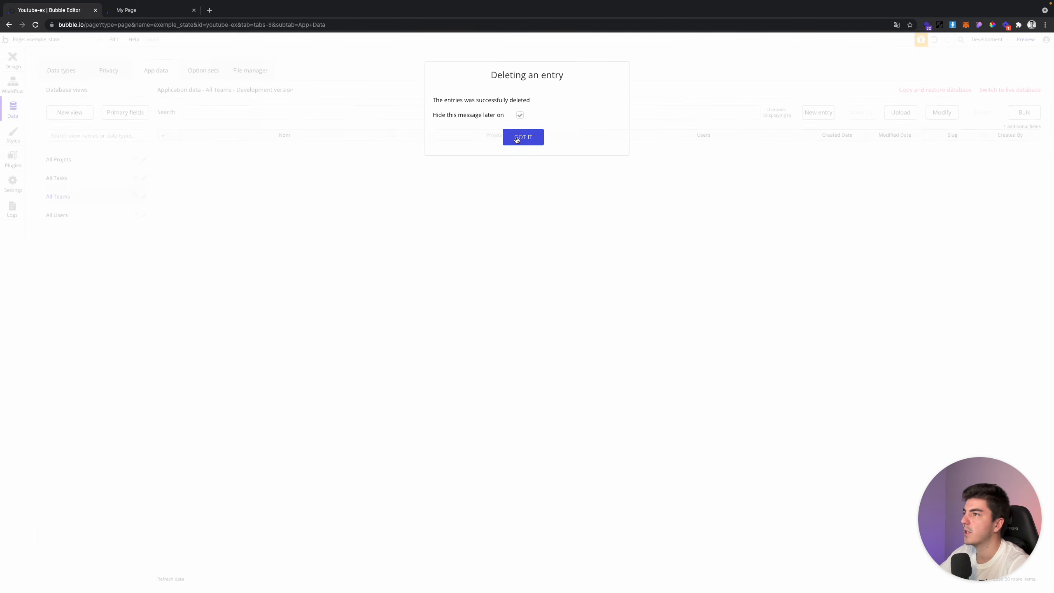
pyautogui.click(519, 138)
# Refresh the All Users data, open the exemple_state page design and check its user list in the preview
pyautogui.click(75, 217)
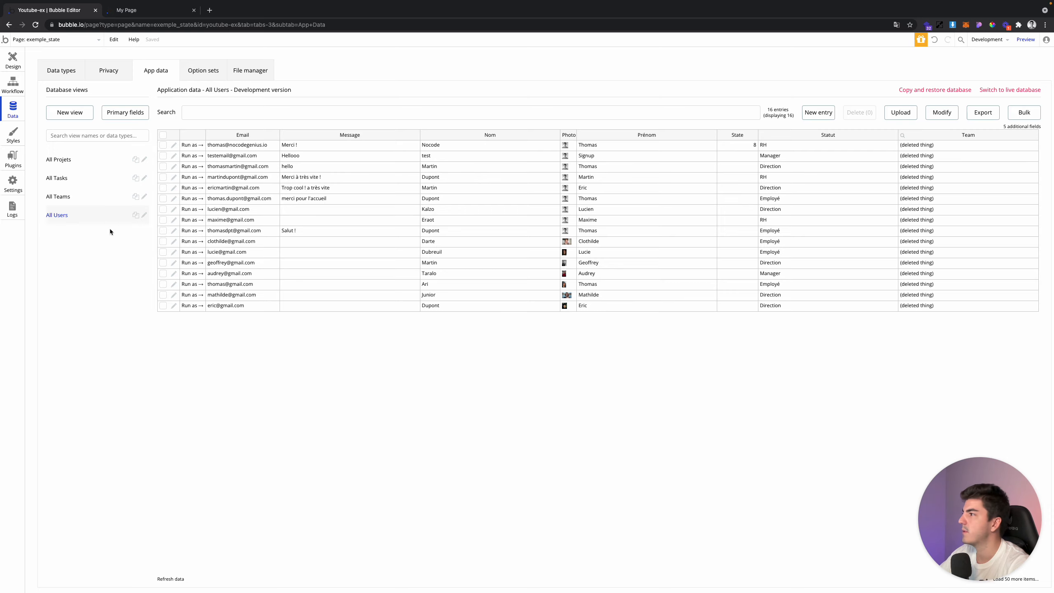
pyautogui.click(175, 580)
pyautogui.click(68, 66)
pyautogui.click(13, 59)
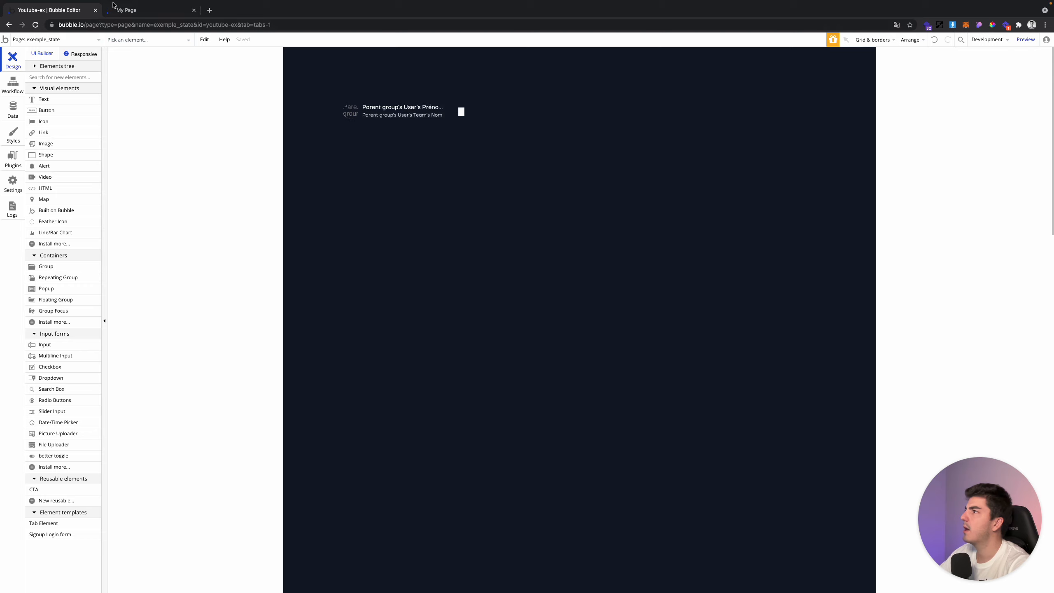
pyautogui.click(163, 12)
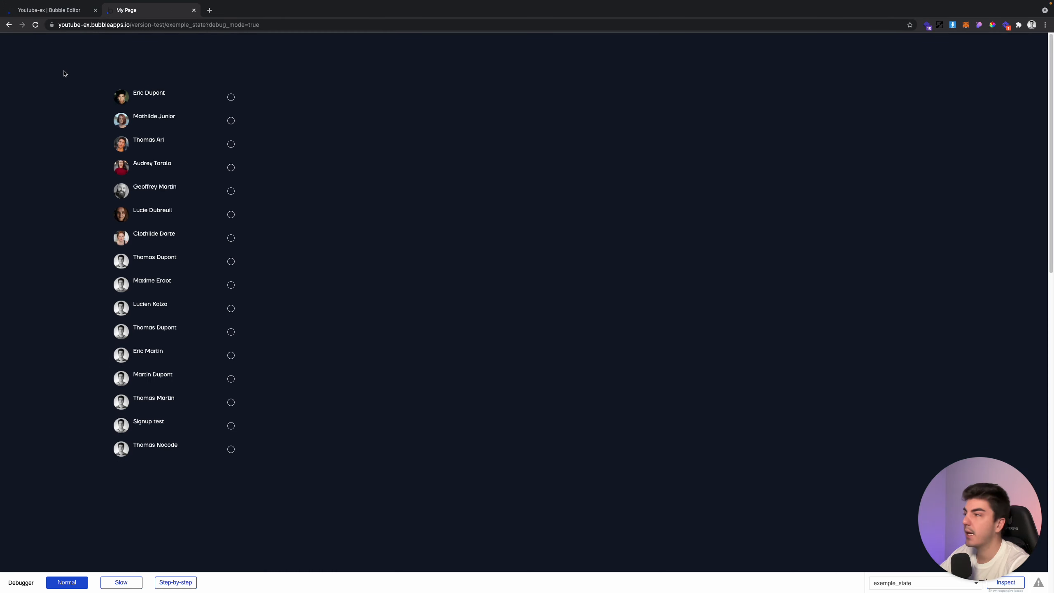
# In the editor, place a text input beside the user list on exemple_state and apply the "Input - Text - Light" style
pyautogui.click(49, 10)
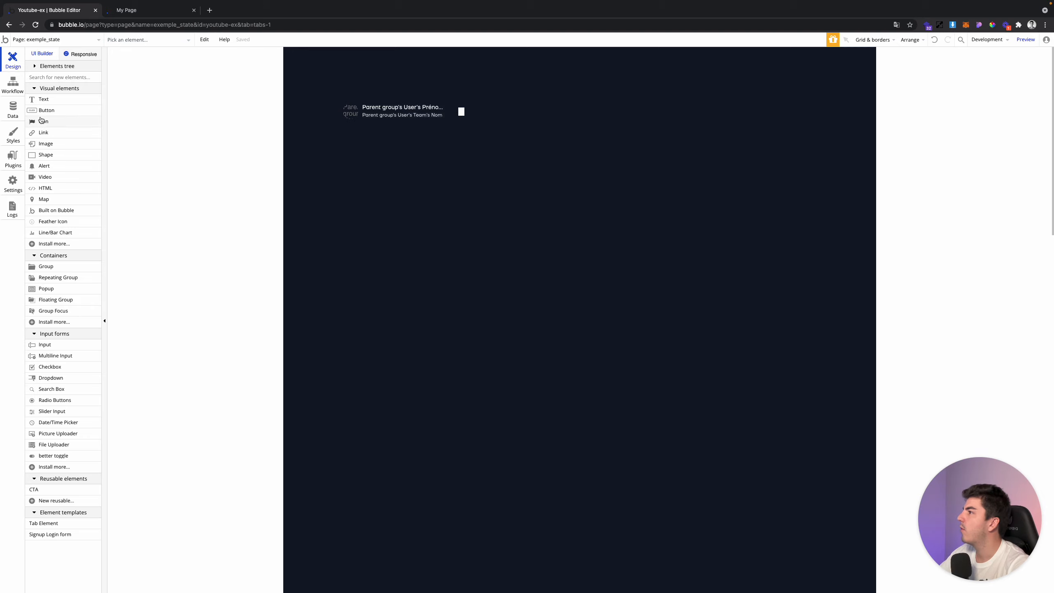
pyautogui.click(70, 347)
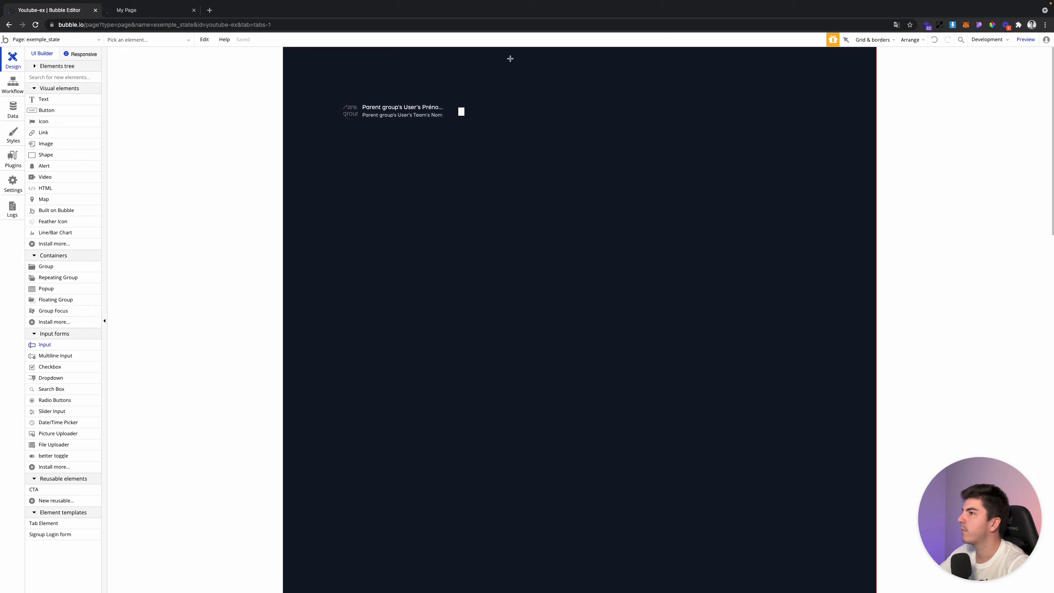
pyautogui.click(528, 101)
pyautogui.click(551, 110)
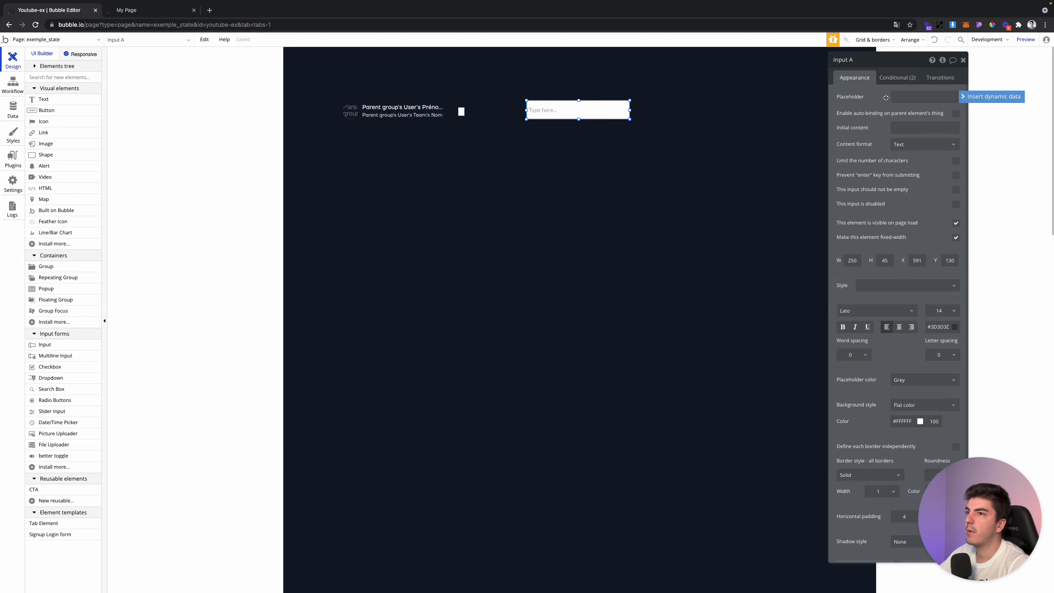
pyautogui.click(905, 285)
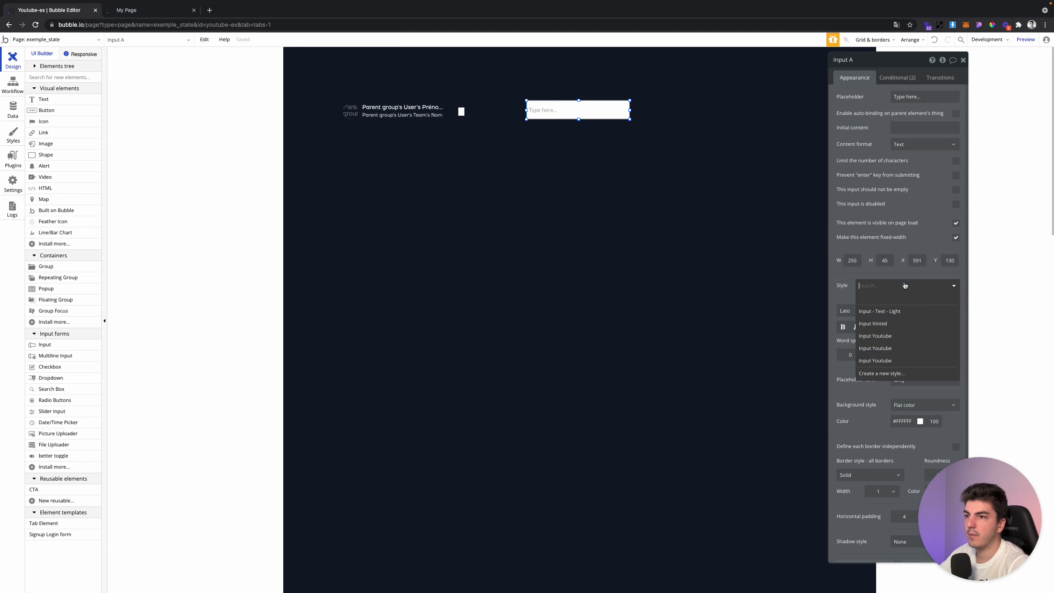
pyautogui.click(896, 312)
# Set the new text input's placeholder to "Nom de la team"
pyautogui.click(924, 96)
pyautogui.write('N')
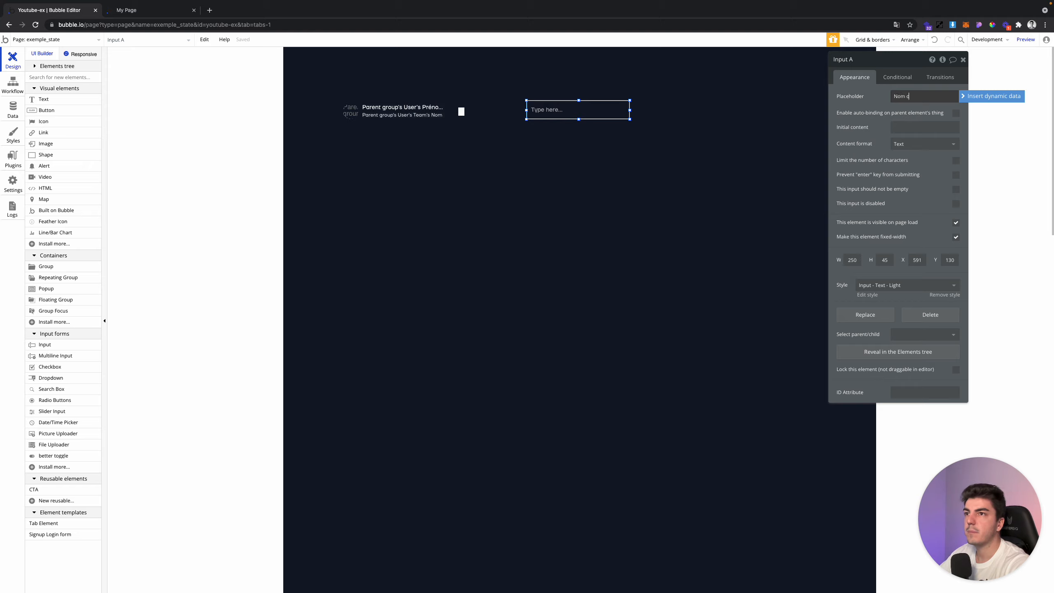
pyautogui.write('om de la team')
pyautogui.press('Return')
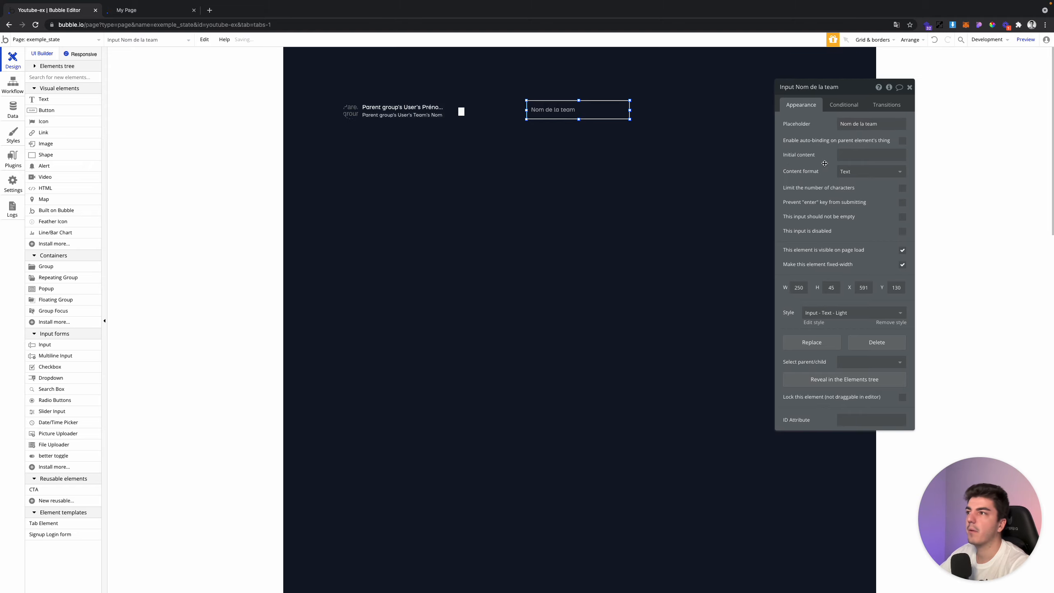
# Add a button directly below the team name input and shift both elements higher on the page
pyautogui.moveTo(41, 110); pyautogui.dragTo(579, 108)
pyautogui.keyDown('shift'); pyautogui.click(582, 112); pyautogui.keyUp('shift')
pyautogui.click(622, 113)
# Move the user repeating group down and place the team name input and the button above it
pyautogui.click(400, 110)
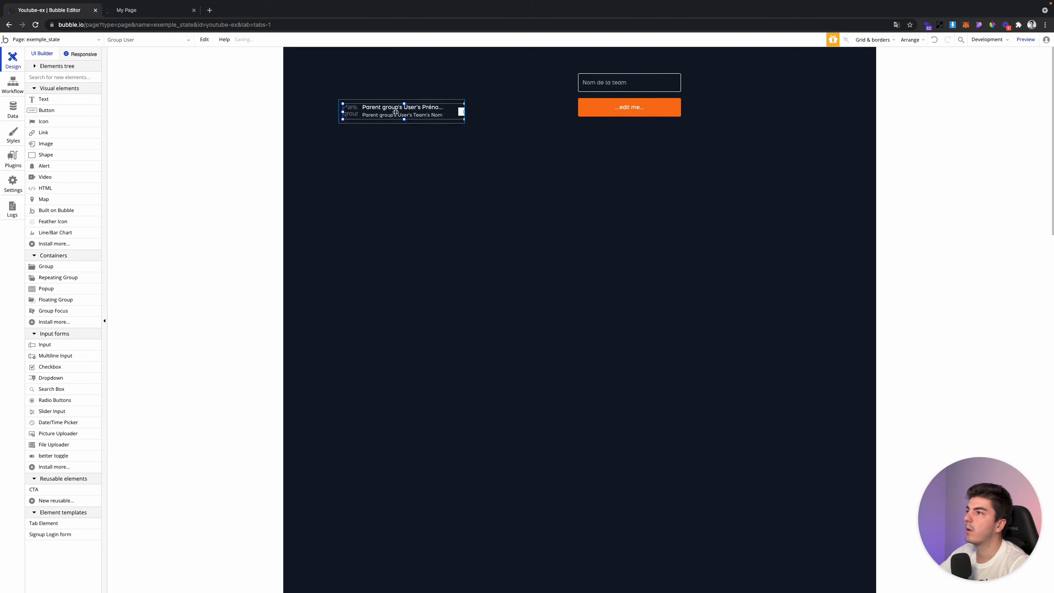
pyautogui.click(398, 122)
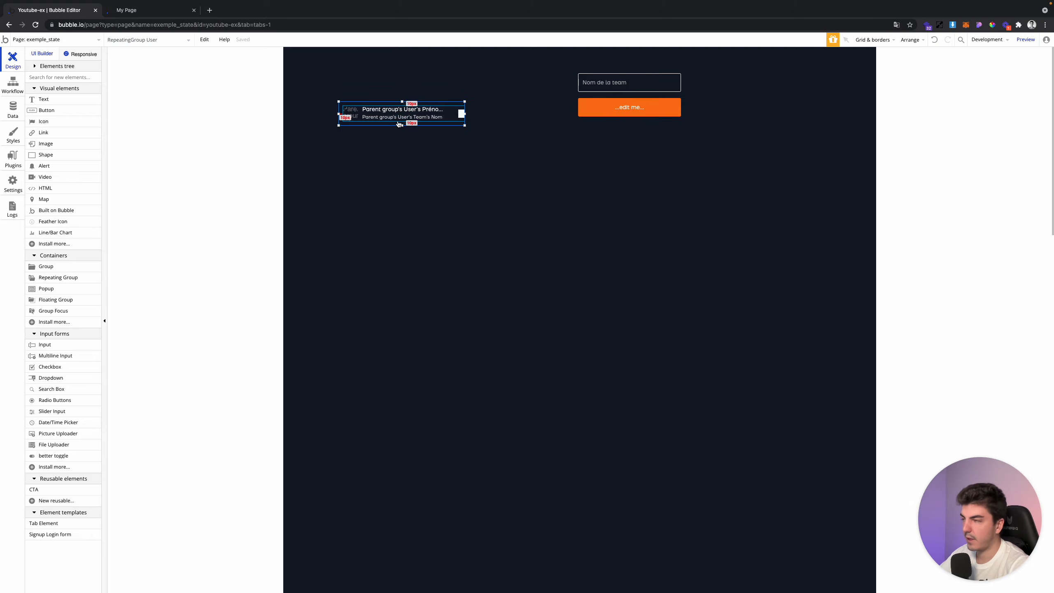
pyautogui.moveTo(398, 100); pyautogui.dragTo(399, 131)
pyautogui.click(595, 85)
pyautogui.keyDown('shift'); pyautogui.click(600, 104); pyautogui.keyUp('shift')
pyautogui.moveTo(600, 104); pyautogui.dragTo(366, 105)
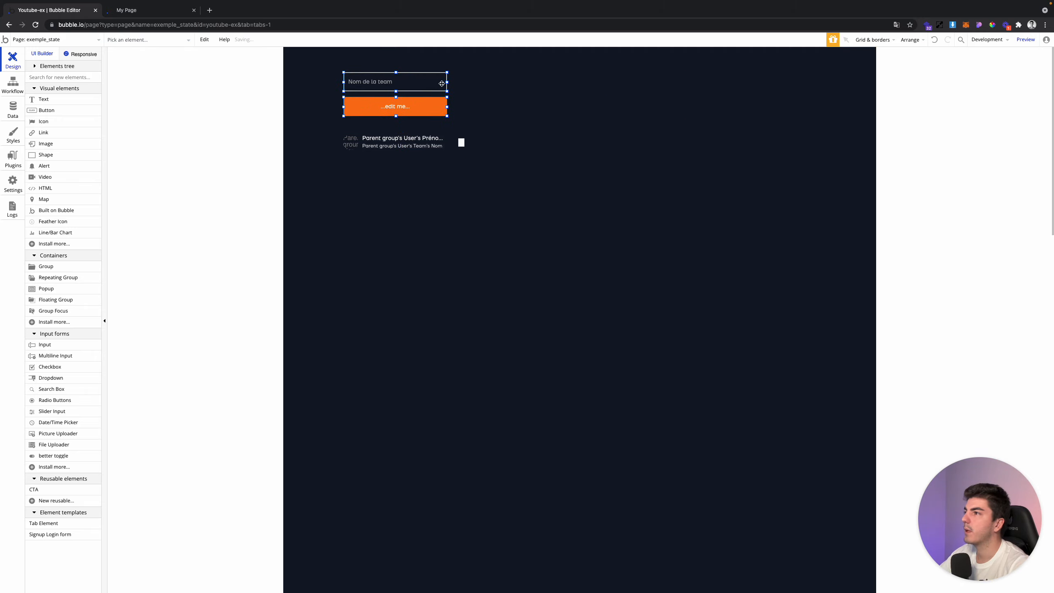
# Widen the input and button to match the user list's 305 px width and label the button "Créer une team"
pyautogui.moveTo(448, 82); pyautogui.dragTo(465, 108)
pyautogui.moveTo(346, 108); pyautogui.dragTo(339, 83)
pyautogui.doubleClick(371, 107)
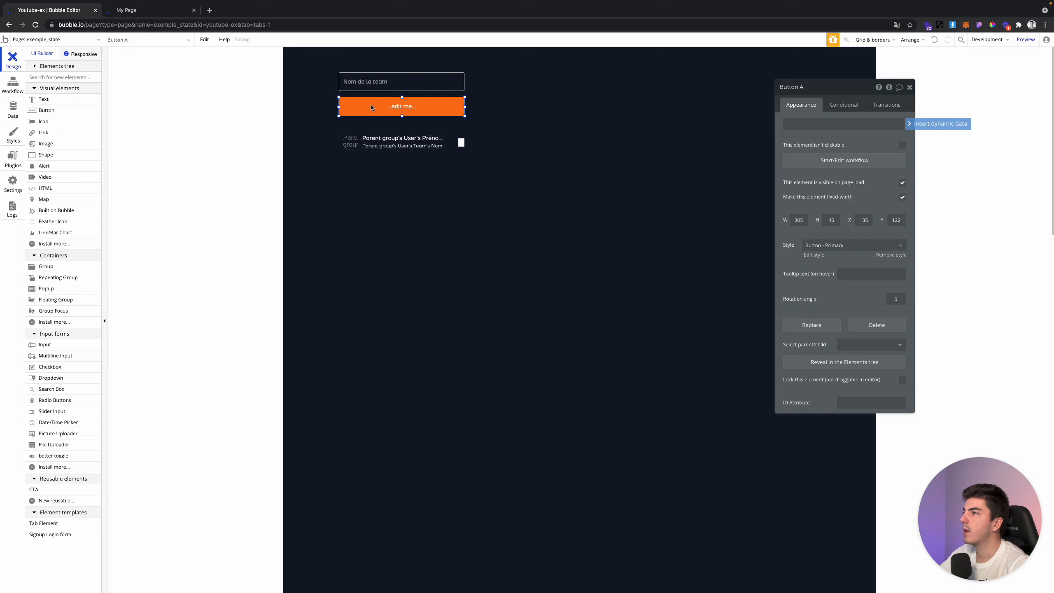
pyautogui.write('Créer une team')
pyautogui.click(570, 166)
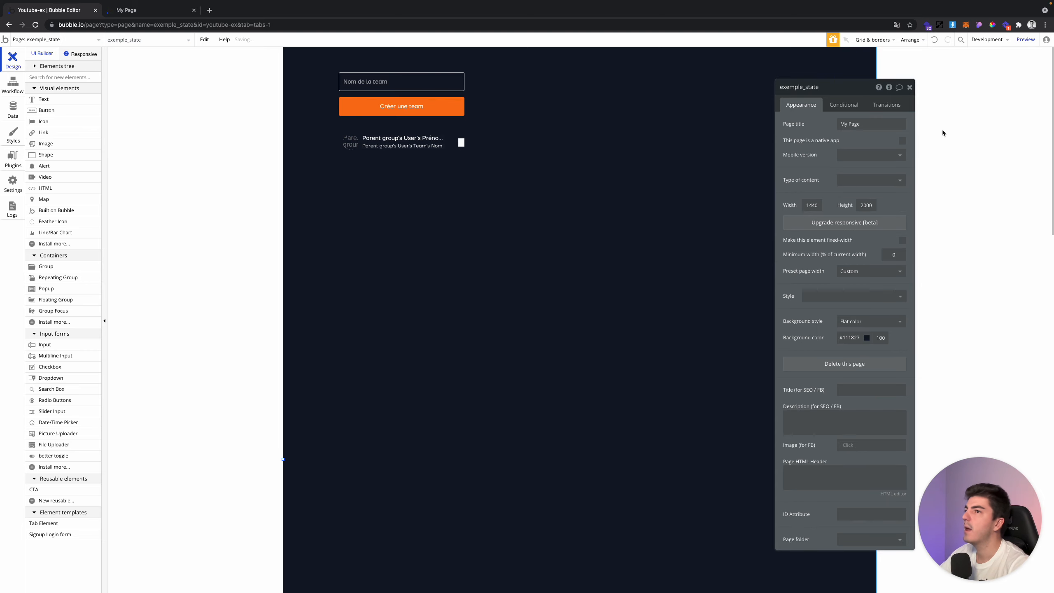
# Switch to the page preview and reload it to check the user list
pyautogui.click(151, 11)
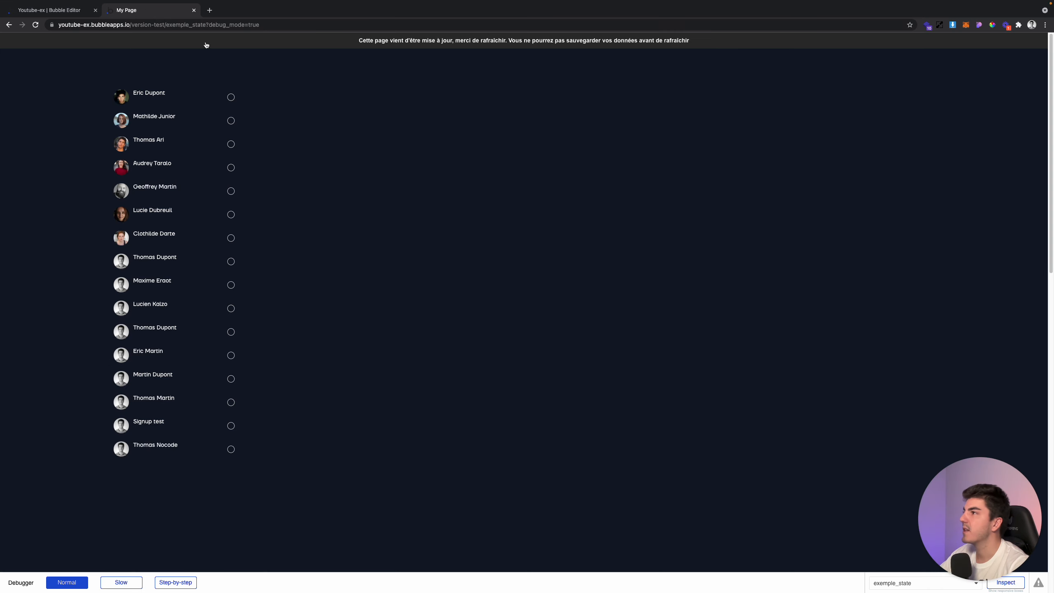
pyautogui.hotkey('ctrl', 'r')
pyautogui.click(228, 121)
pyautogui.moveTo(221, 167); pyautogui.dragTo(217, 191)
pyautogui.moveTo(214, 215); pyautogui.dragTo(211, 246)
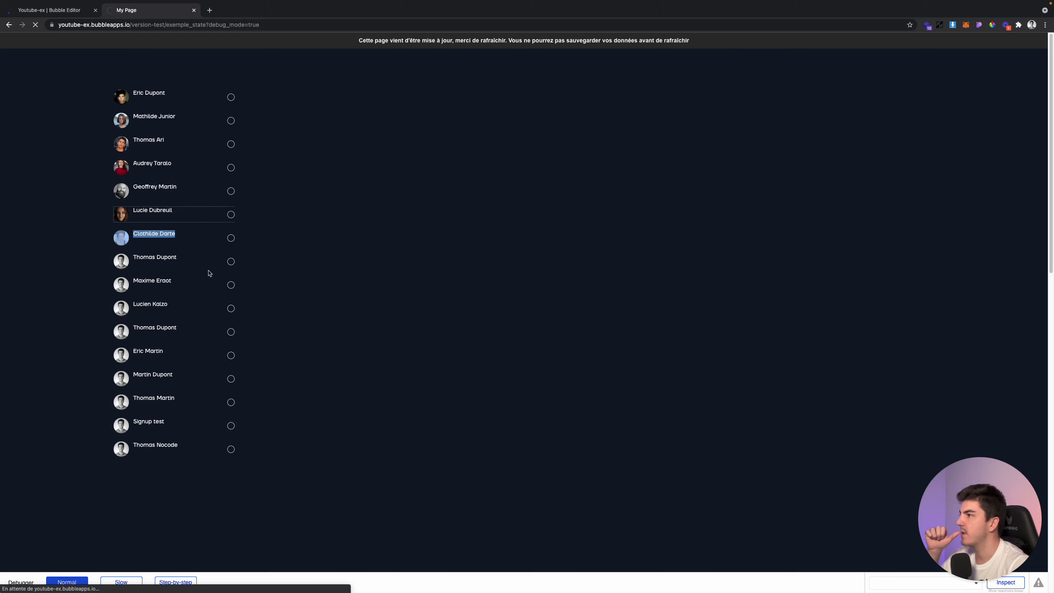
# In the editor, create a custom state Team on exemple_state as a list of User and delete the RG state
pyautogui.click(74, 12)
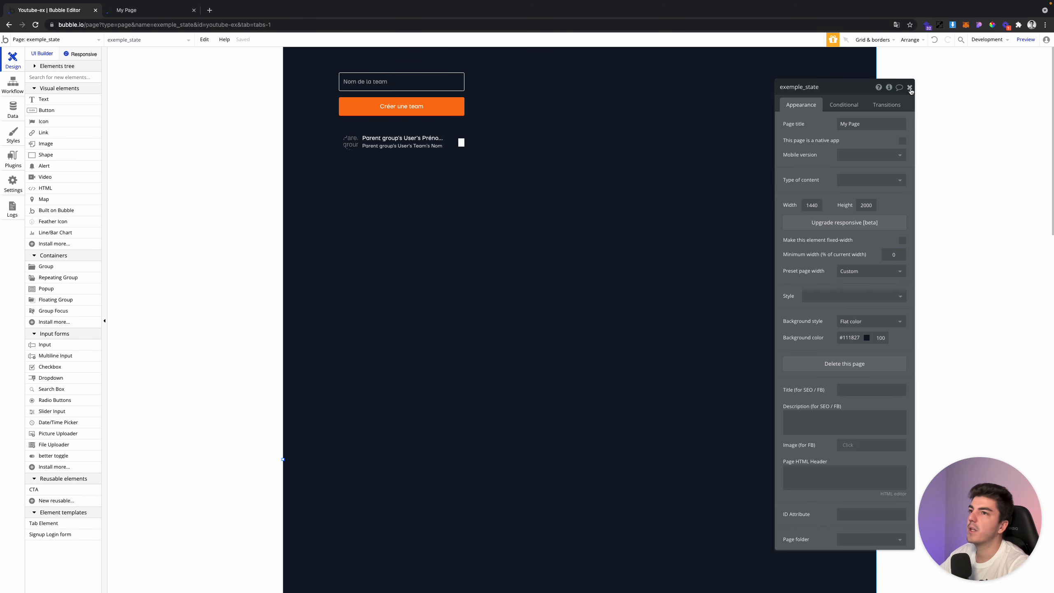
pyautogui.click(889, 88)
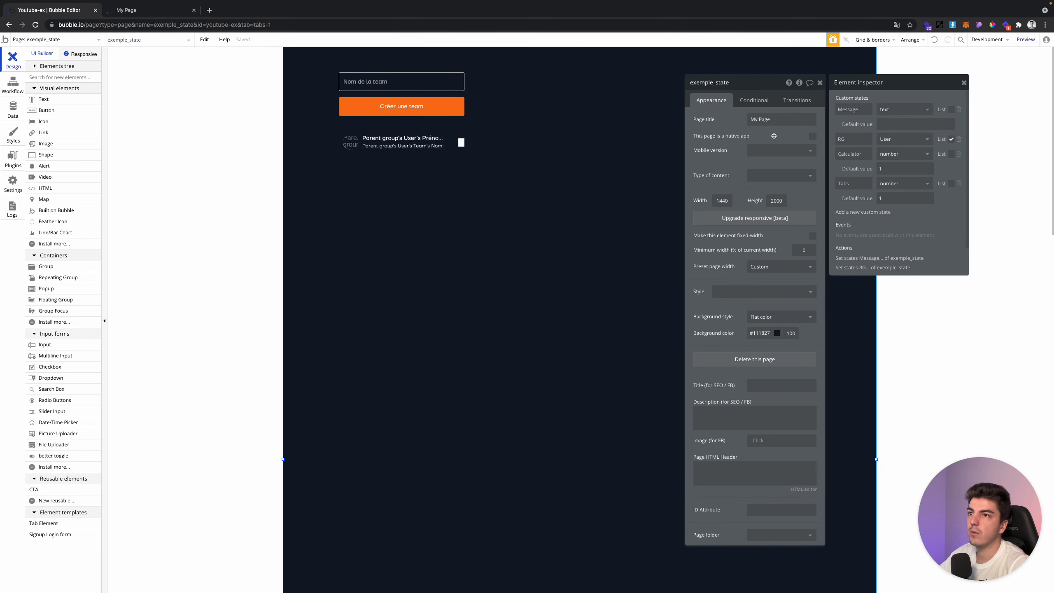
pyautogui.click(781, 199)
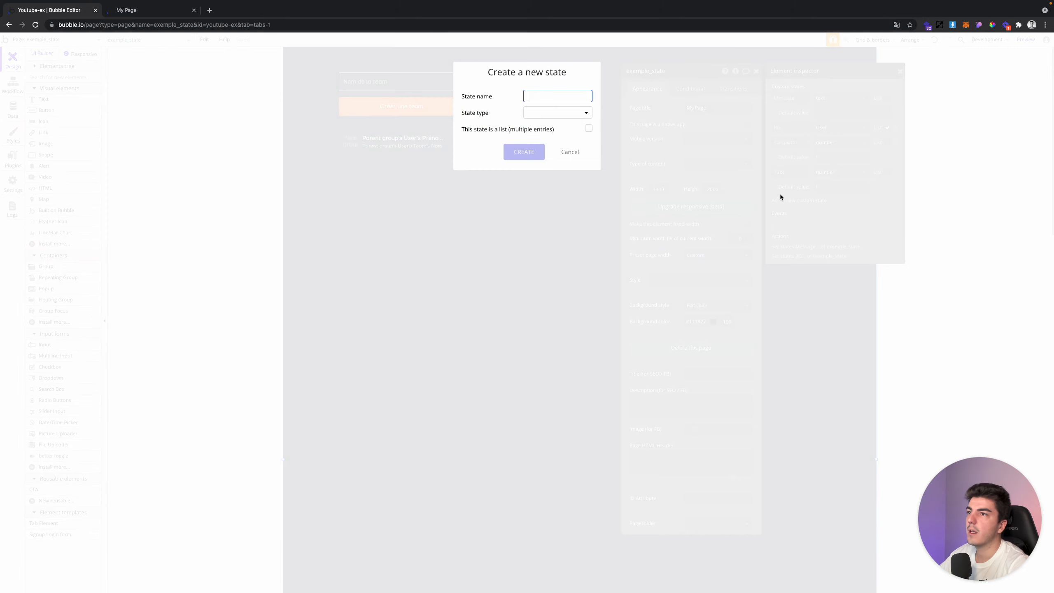
pyautogui.write('Team')
pyautogui.click(541, 116)
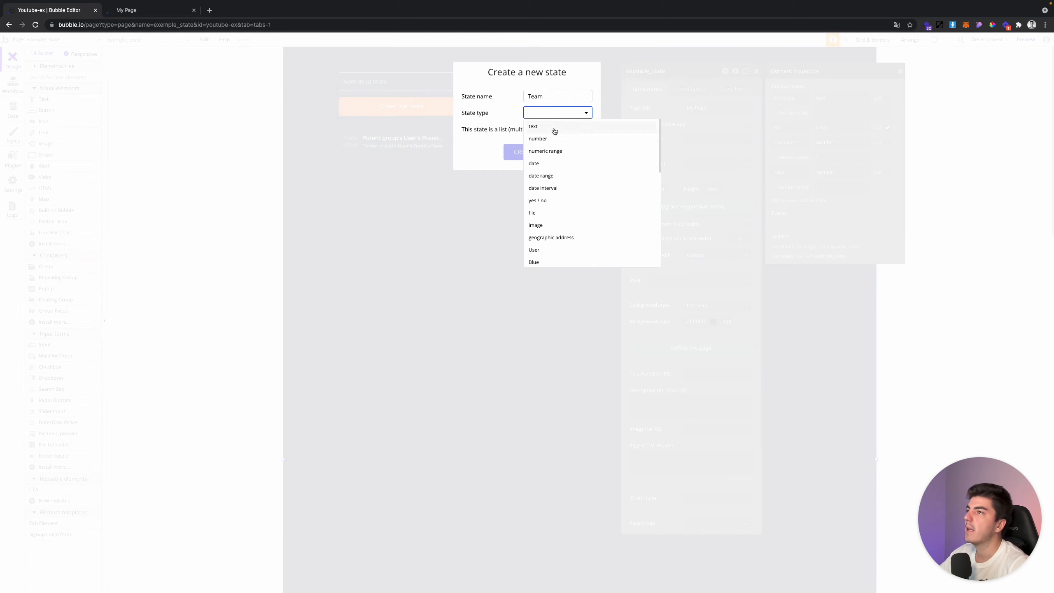
pyautogui.scroll(-3, 572, 189)
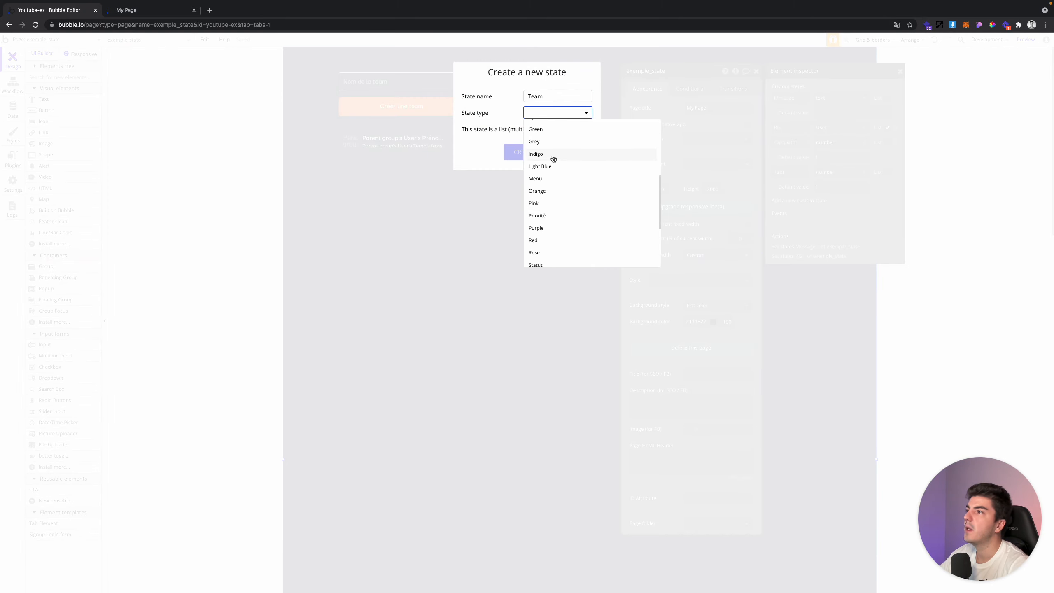
pyautogui.click(535, 155)
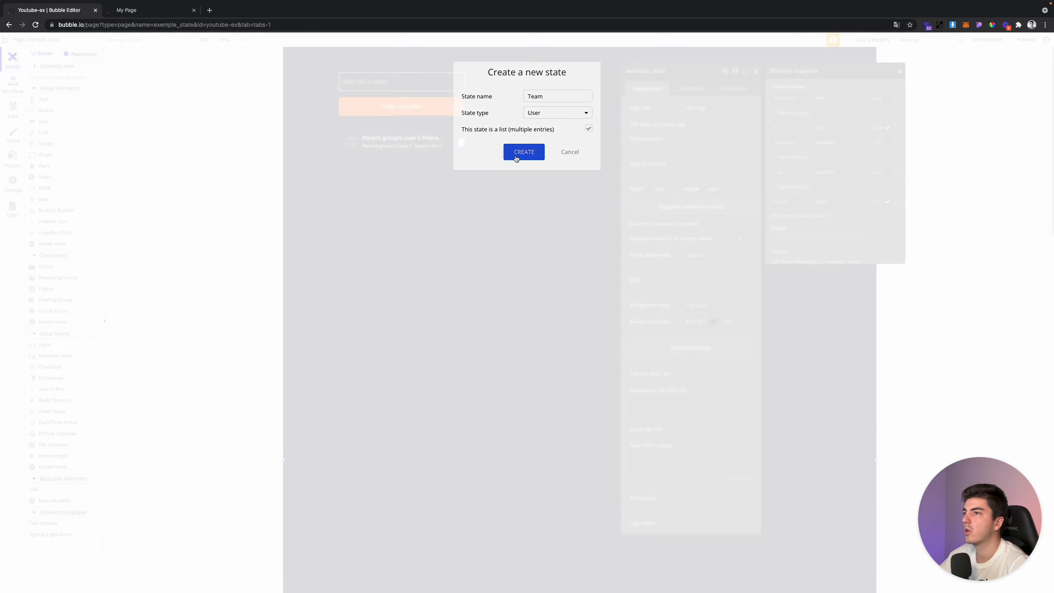
pyautogui.click(519, 154)
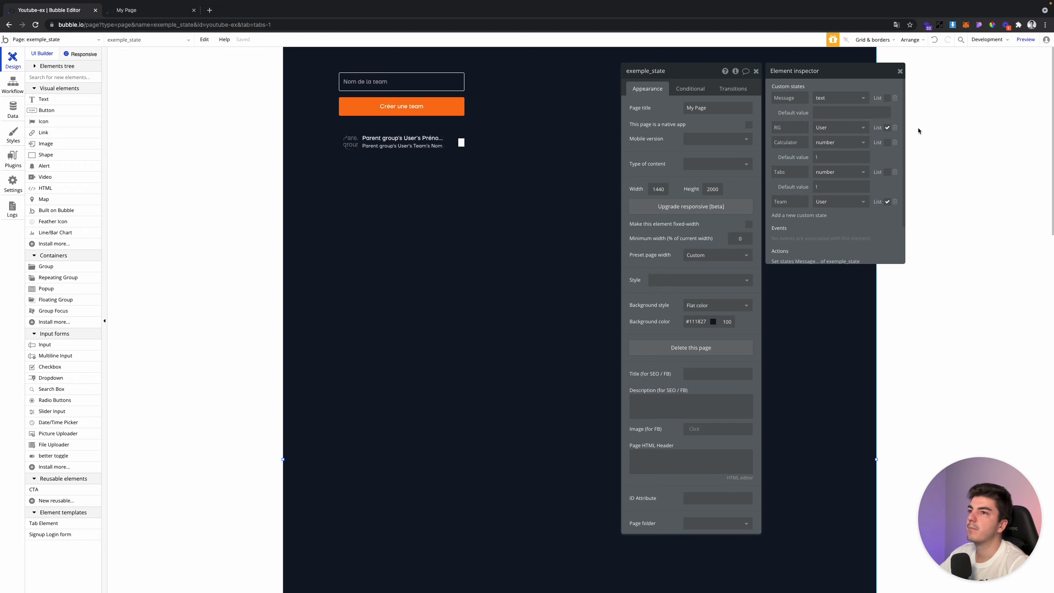
pyautogui.click(895, 128)
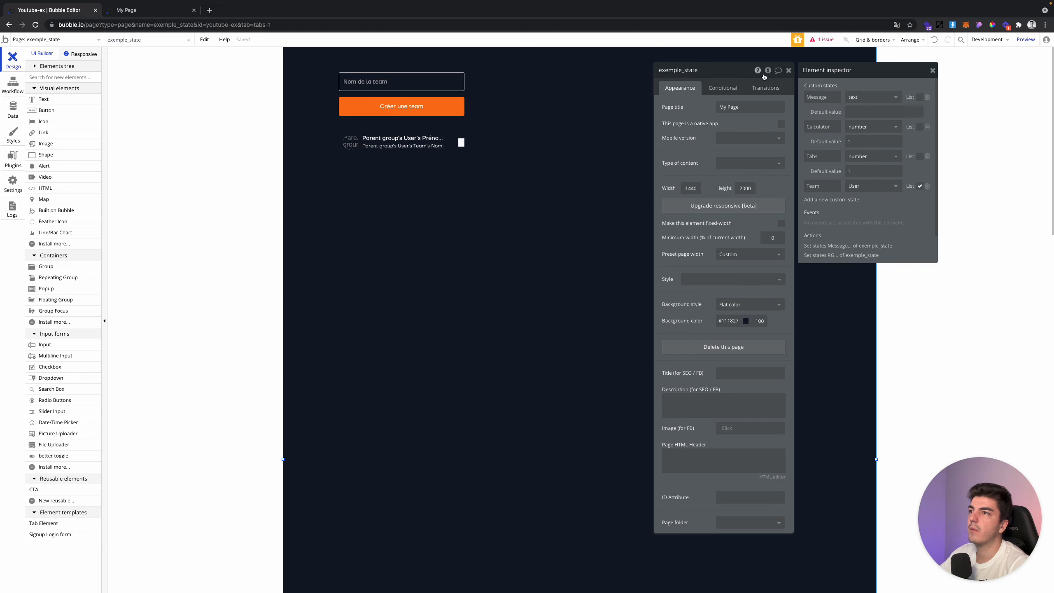
pyautogui.click(788, 70)
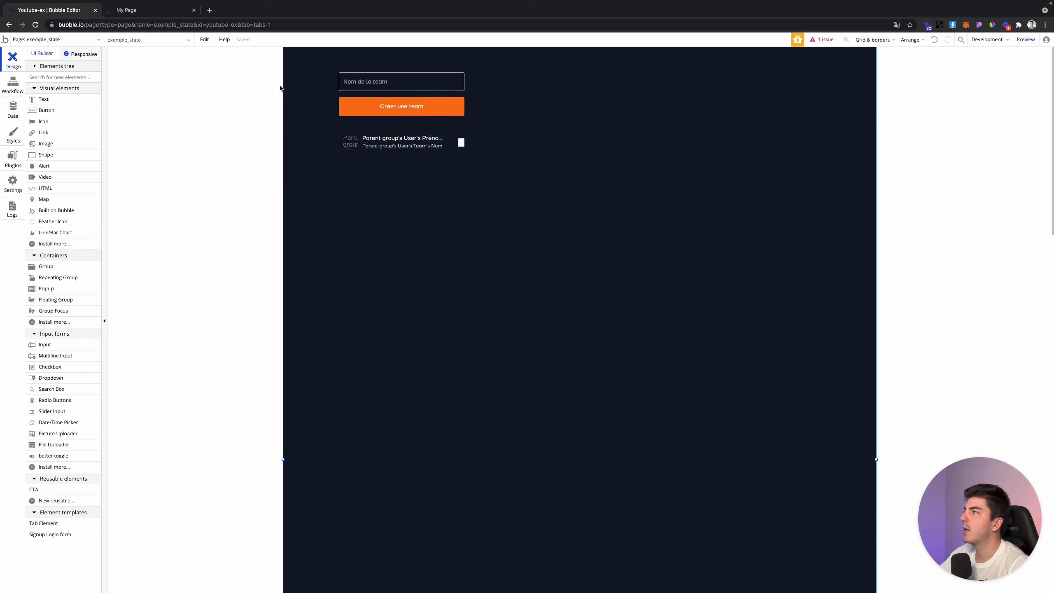
# Open the click workflow of Group User inside the repeating group and show its existing set state action
pyautogui.click(450, 153)
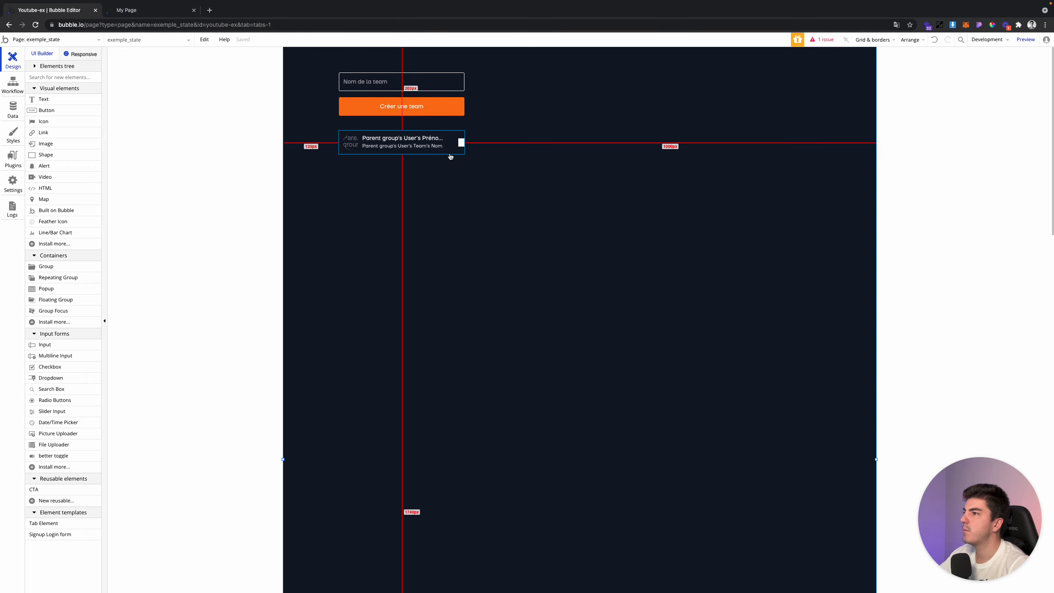
pyautogui.doubleClick(450, 153)
pyautogui.click(451, 149)
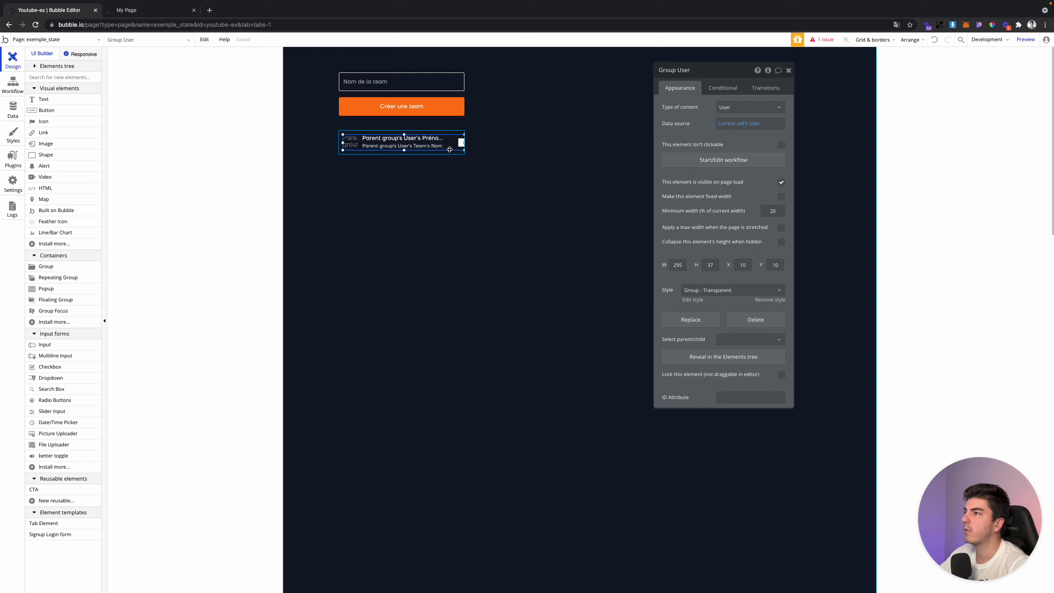
pyautogui.click(386, 154)
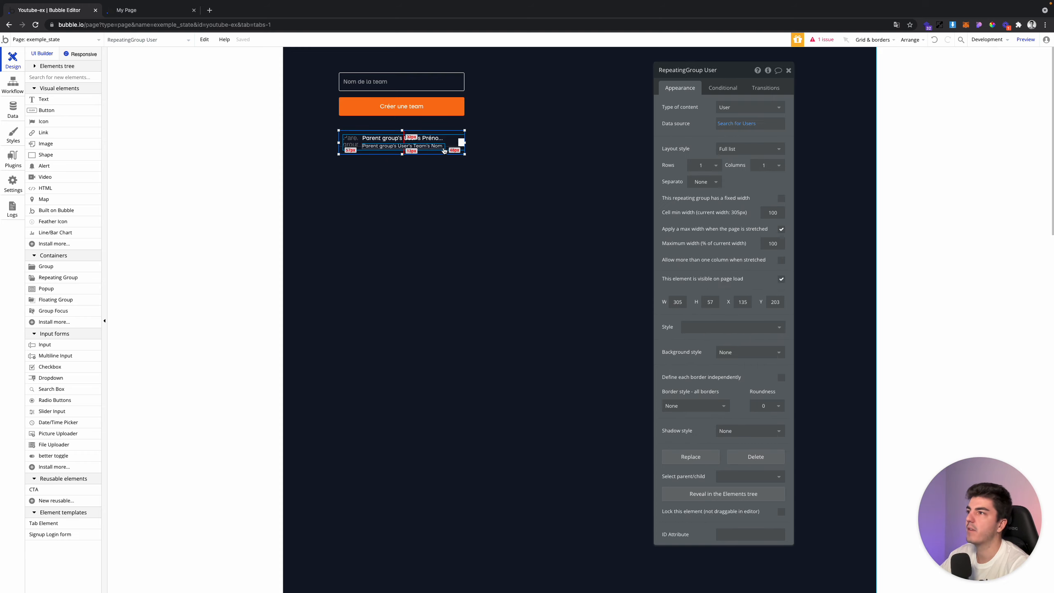
pyautogui.click(397, 141)
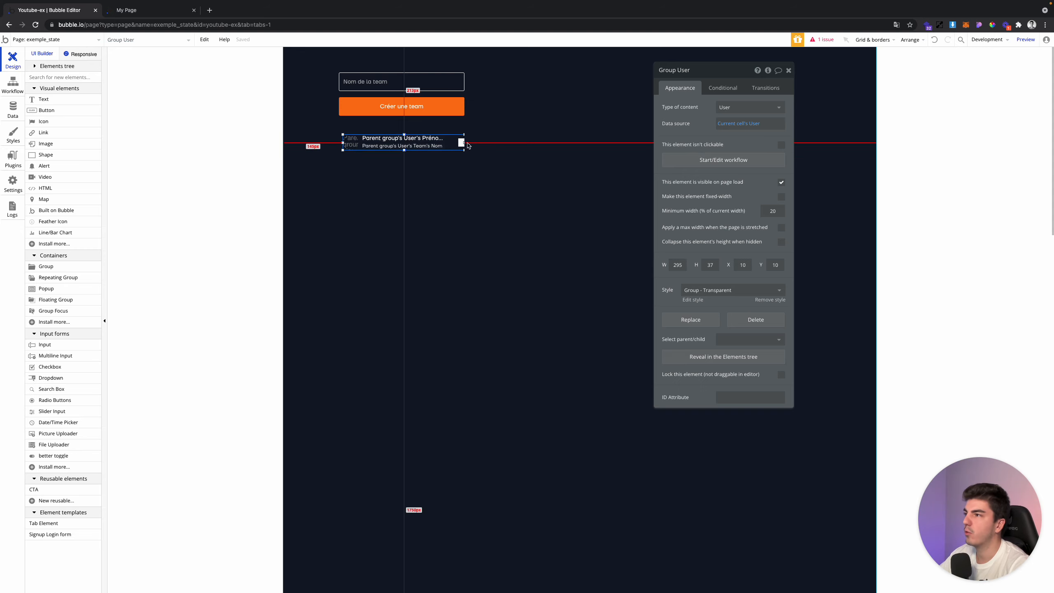
pyautogui.click(693, 165)
pyautogui.click(72, 144)
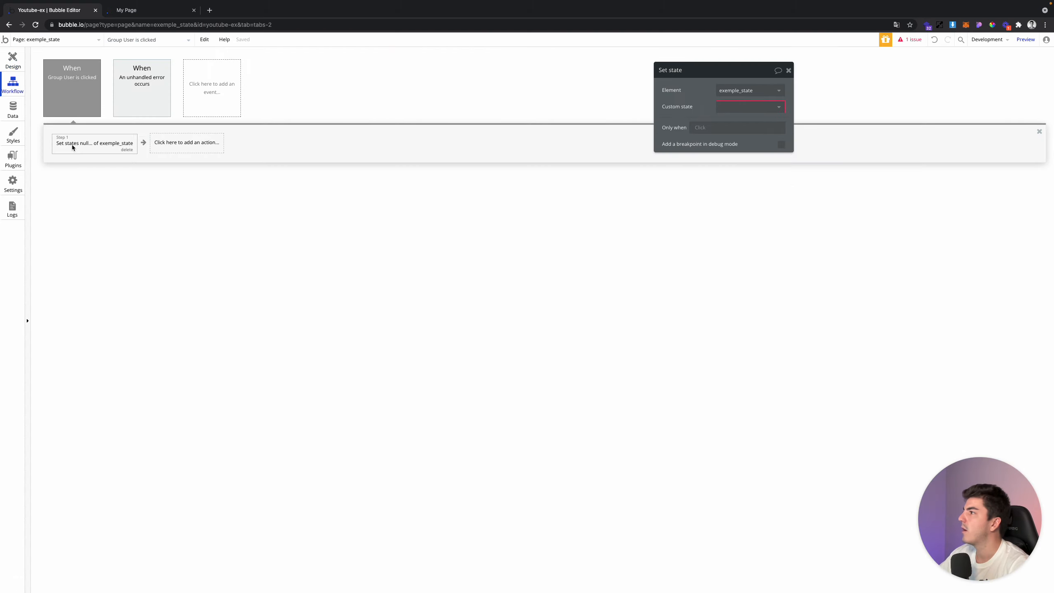
# Delete the broken set state action and add a new "Set state of an element" action to the workflow
pyautogui.click(126, 150)
pyautogui.click(103, 145)
pyautogui.write('set')
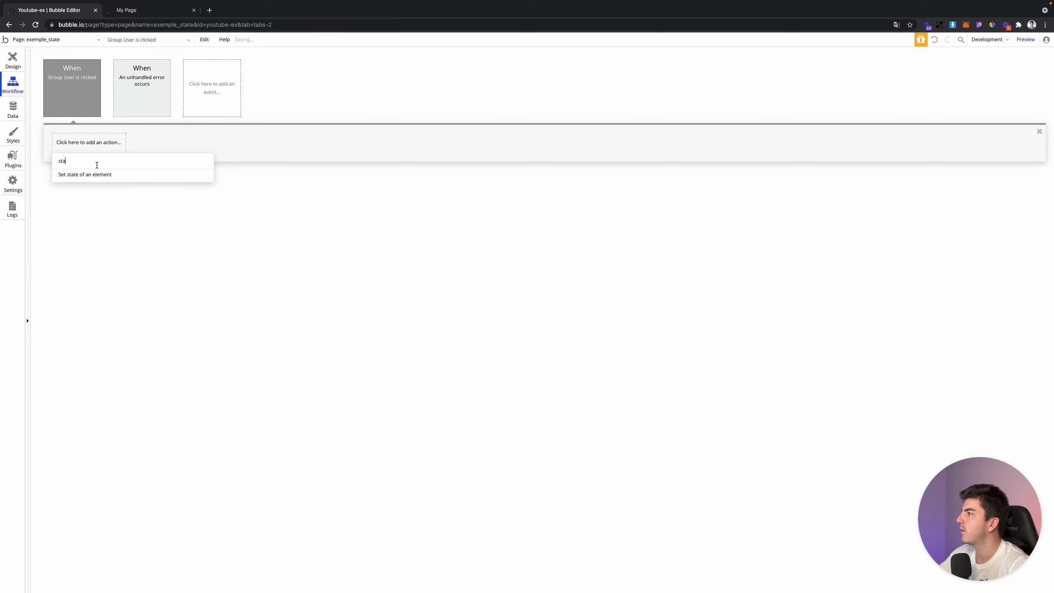
pyautogui.click(99, 170)
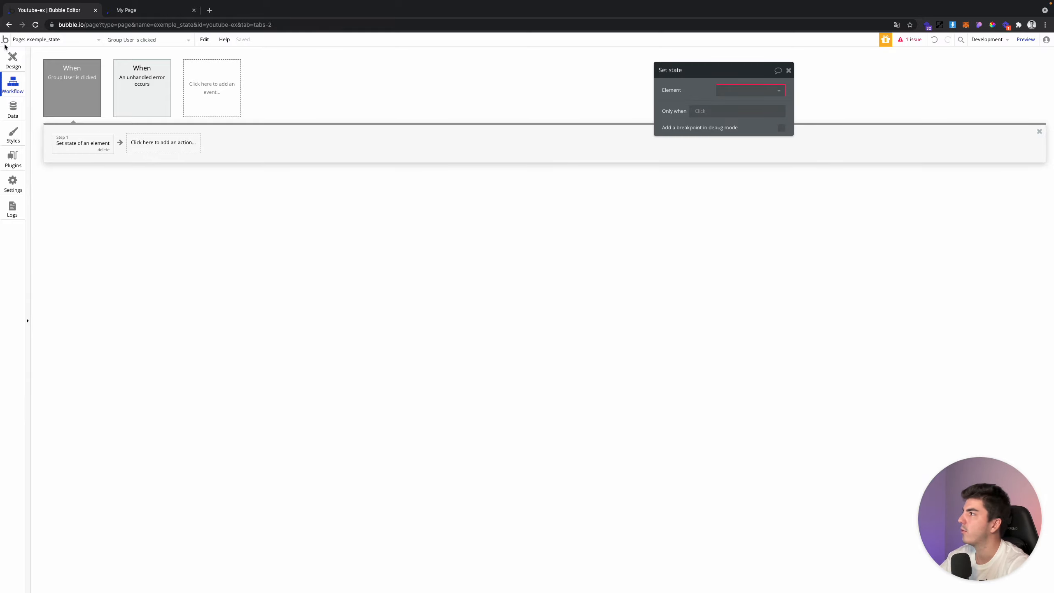
pyautogui.click(12, 57)
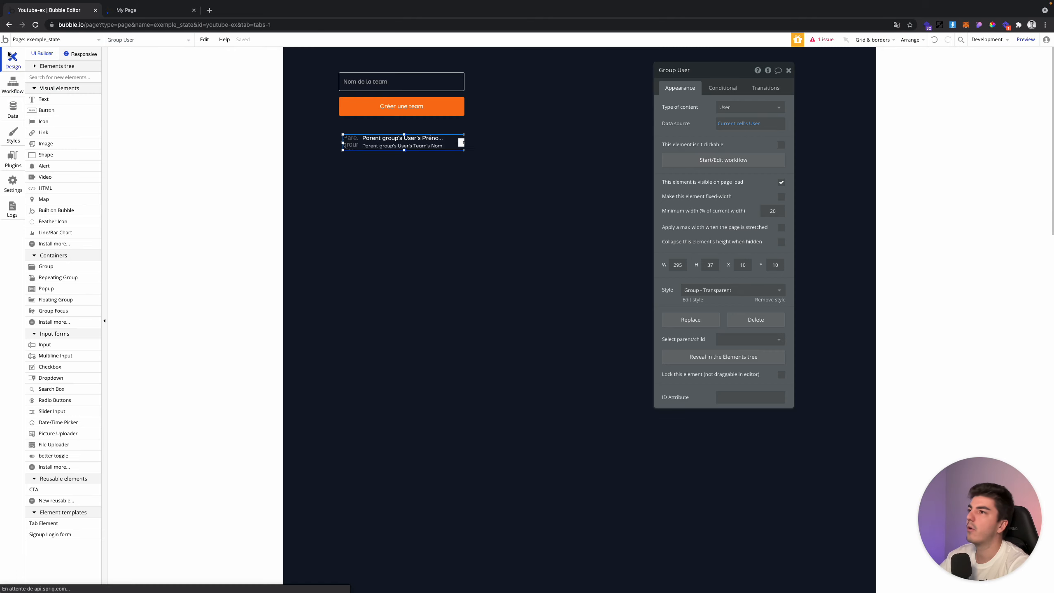
pyautogui.click(13, 85)
# Make the action target the Team custom state of the exemple_state element
pyautogui.click(742, 98)
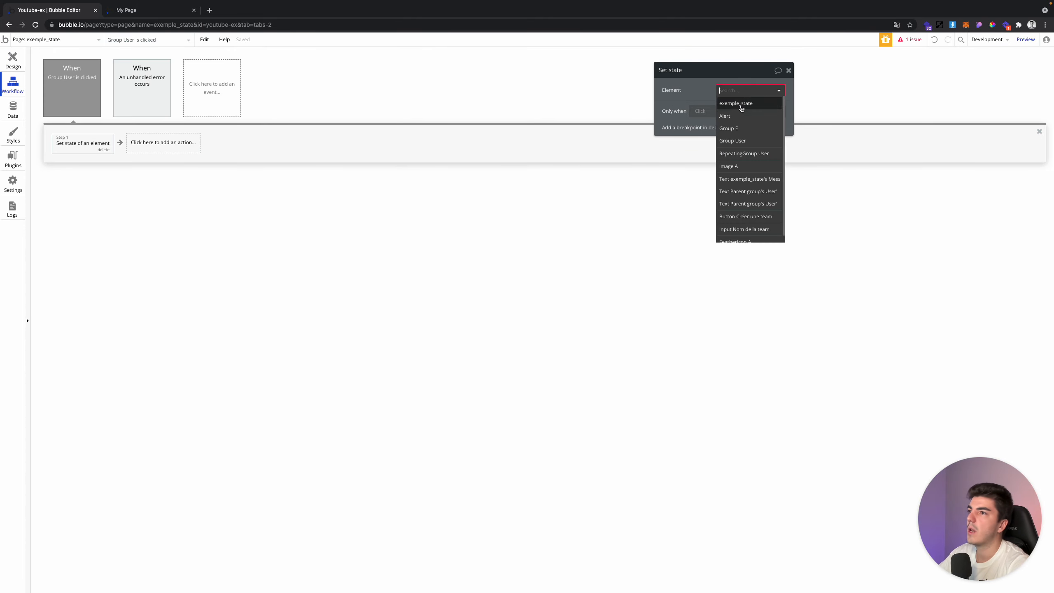
pyautogui.click(737, 105)
pyautogui.click(738, 108)
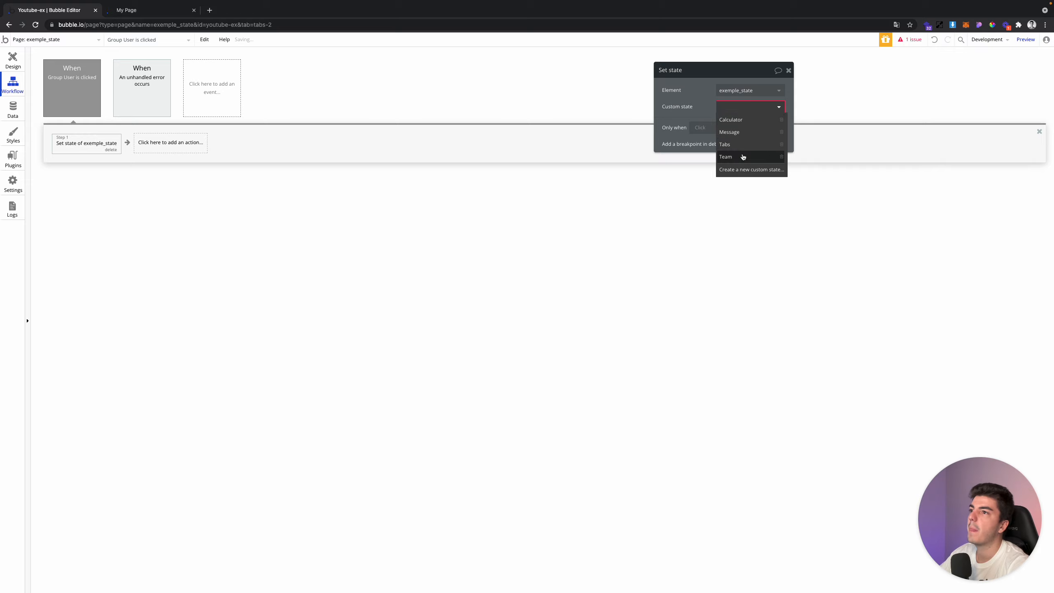
pyautogui.click(743, 156)
# Set the Team state's value to exemple_state's Team plus item Current cell's User
pyautogui.click(731, 124)
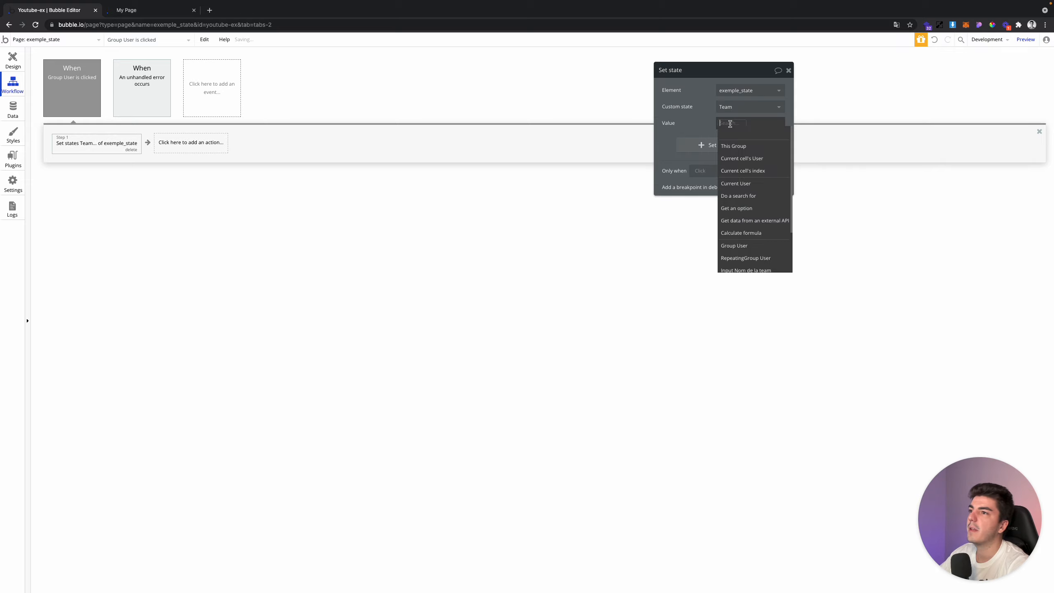
pyautogui.write('exe')
pyautogui.click(738, 146)
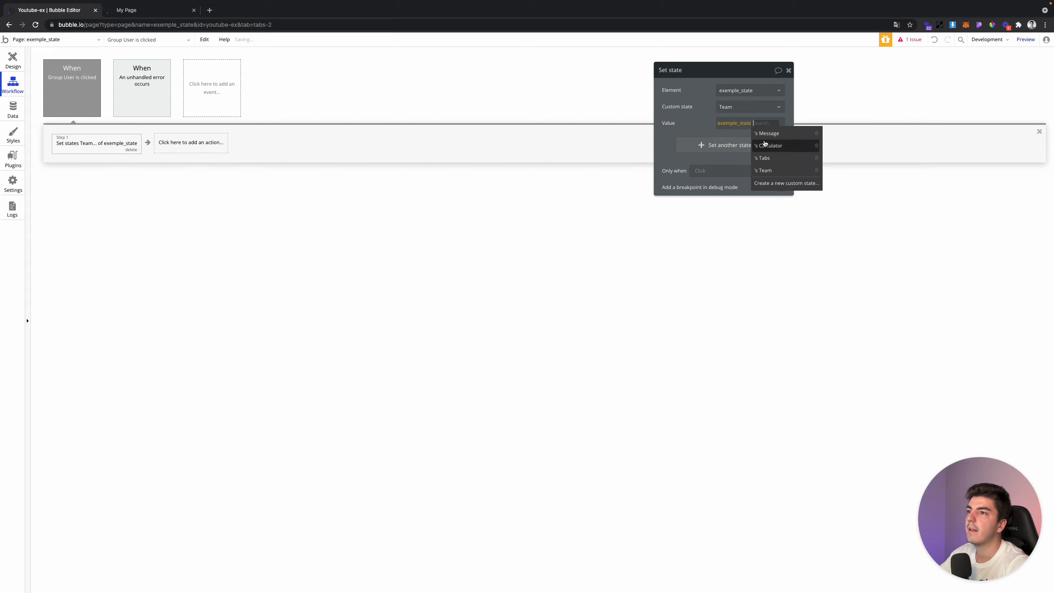
pyautogui.click(779, 171)
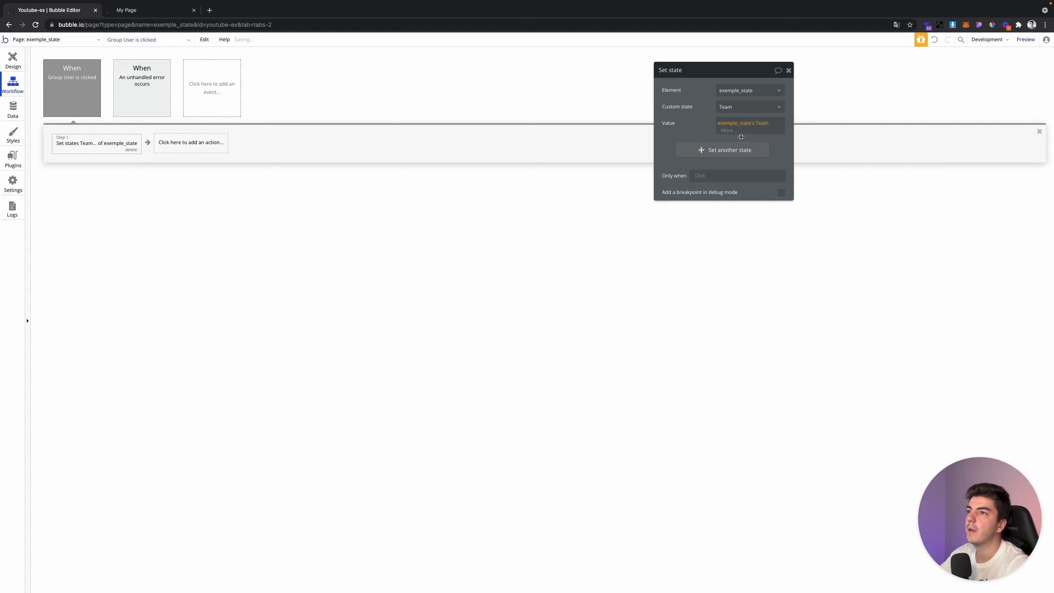
pyautogui.write('plus')
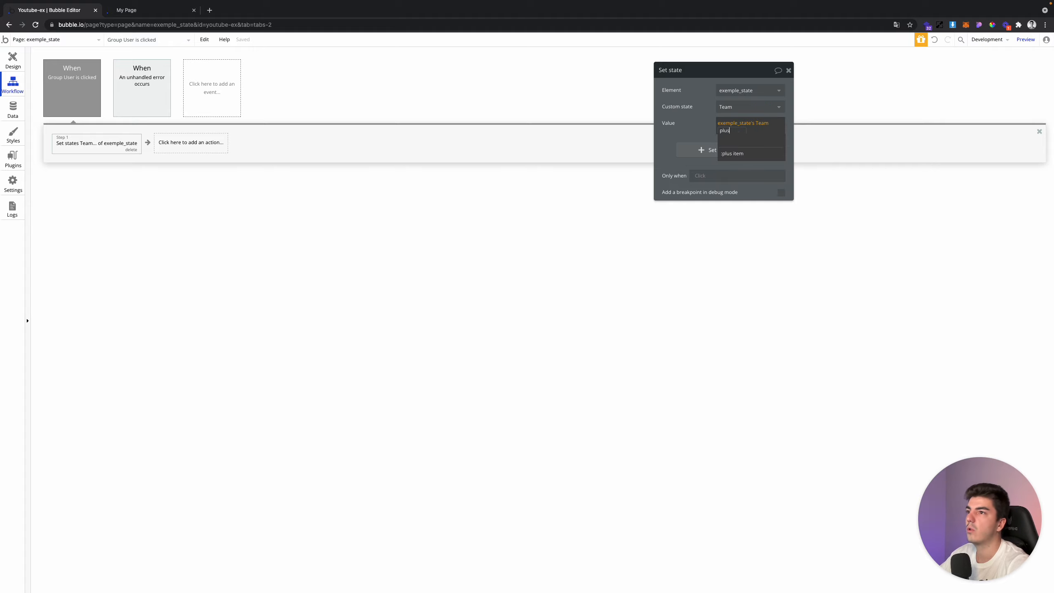
pyautogui.click(735, 152)
pyautogui.click(757, 150)
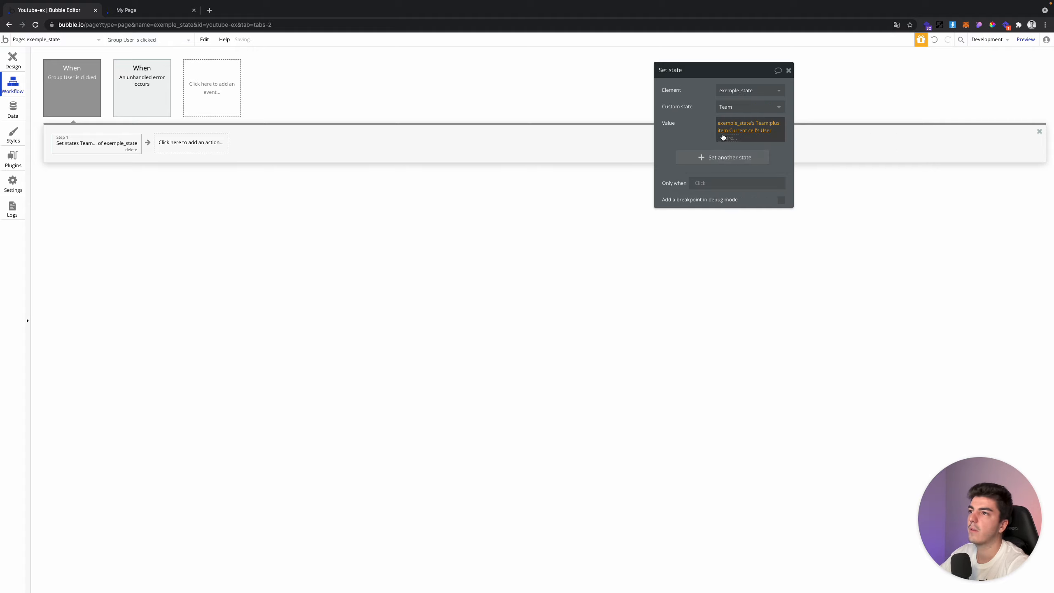
# Restrict the Set state action to run only when exemple_state's Team doesn't contain Current cell's User
pyautogui.click(700, 176)
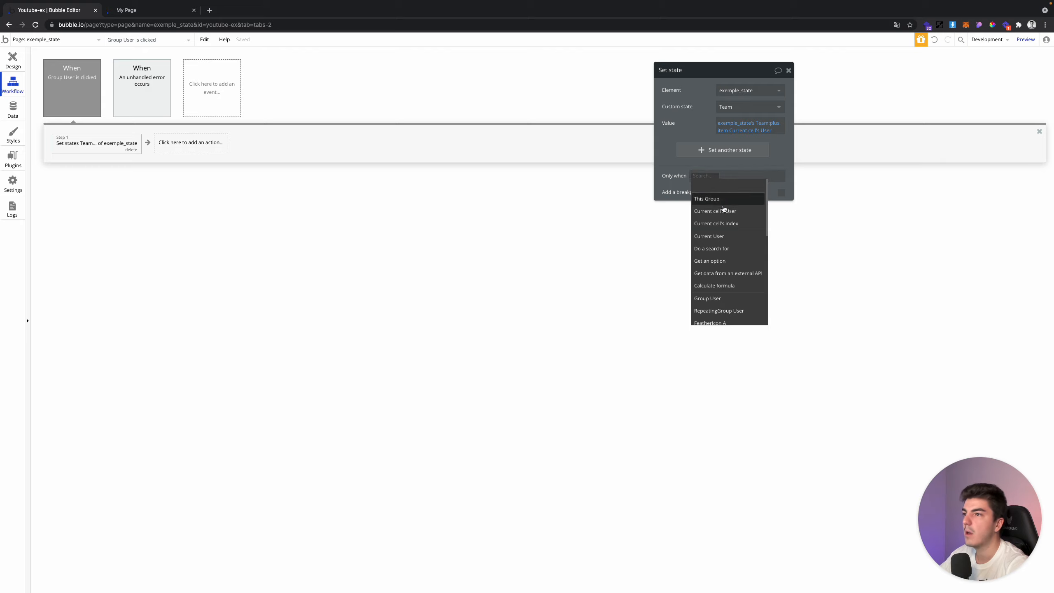
pyautogui.write('exe')
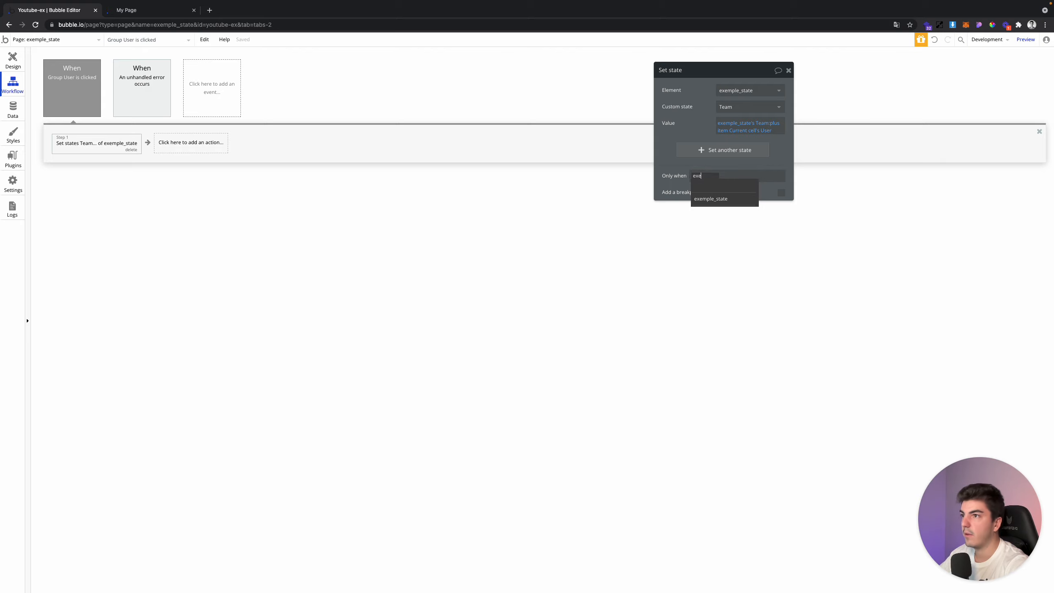
pyautogui.click(733, 202)
pyautogui.click(737, 223)
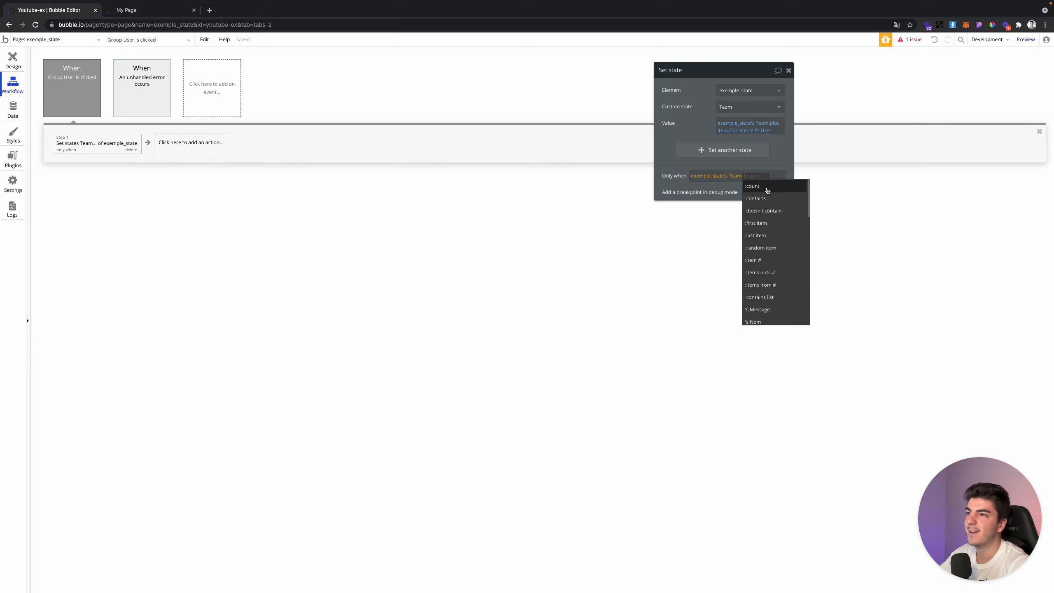
pyautogui.click(768, 210)
pyautogui.press('Escape')
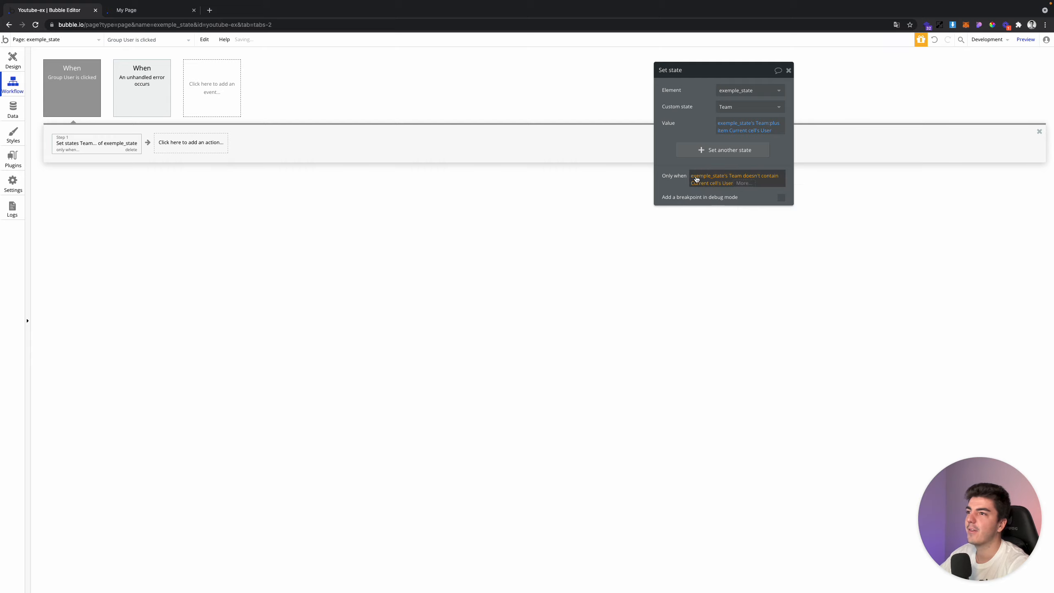
# Duplicate the "Group User is clicked" workflow event by copying and pasting it, and open the copy
pyautogui.click(77, 90)
pyautogui.rightClick(77, 91)
pyautogui.click(102, 136)
pyautogui.rightClick(225, 92)
pyautogui.click(245, 97)
pyautogui.click(158, 94)
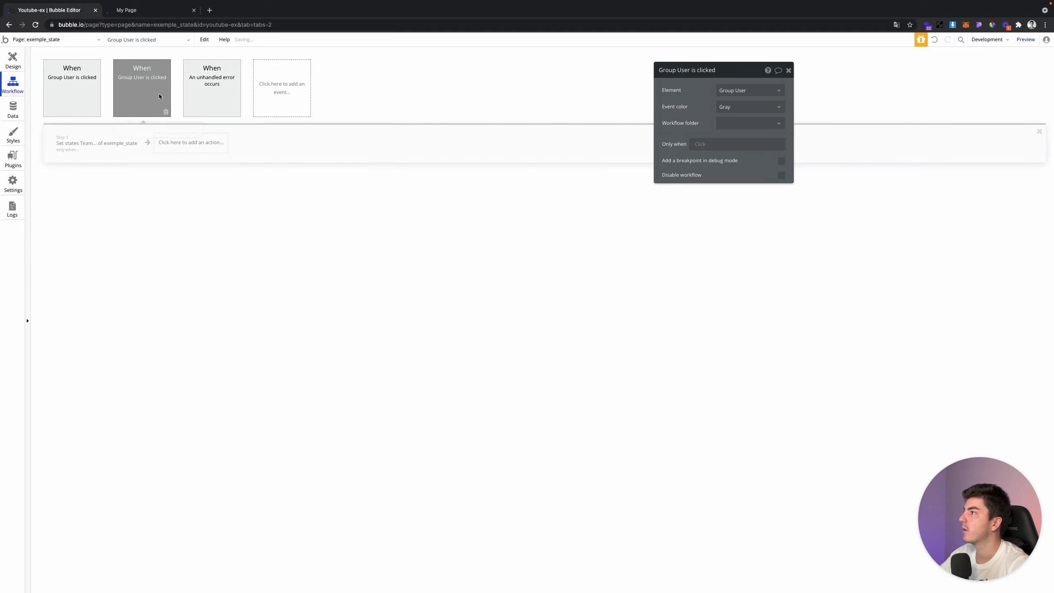
# Move the "Team doesn't contain Current cell's User" condition from the Set state action to its Group User click event
pyautogui.click(705, 146)
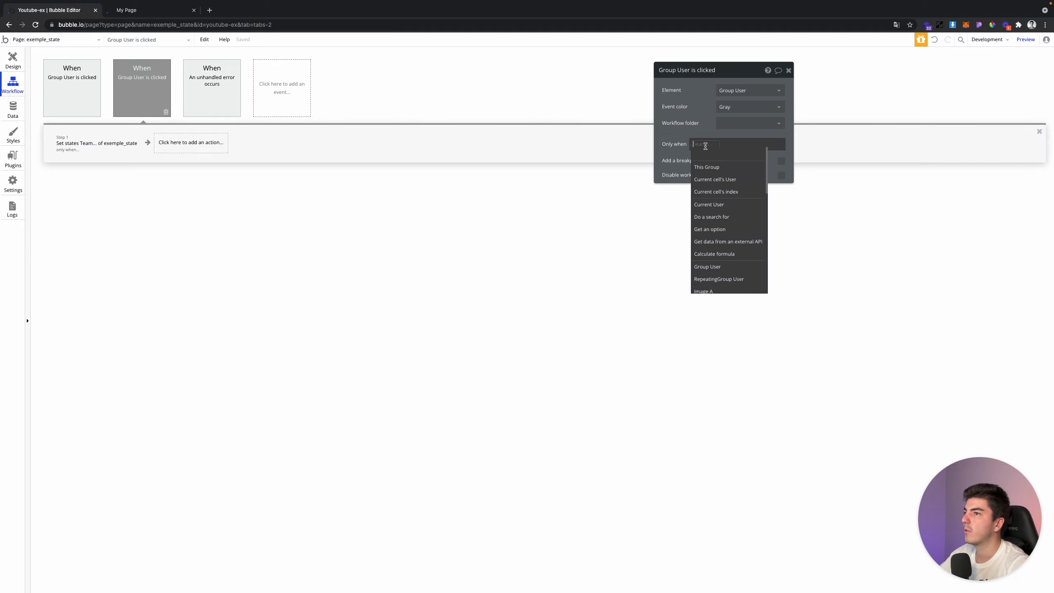
pyautogui.click(91, 100)
pyautogui.click(78, 151)
pyautogui.rightClick(714, 176)
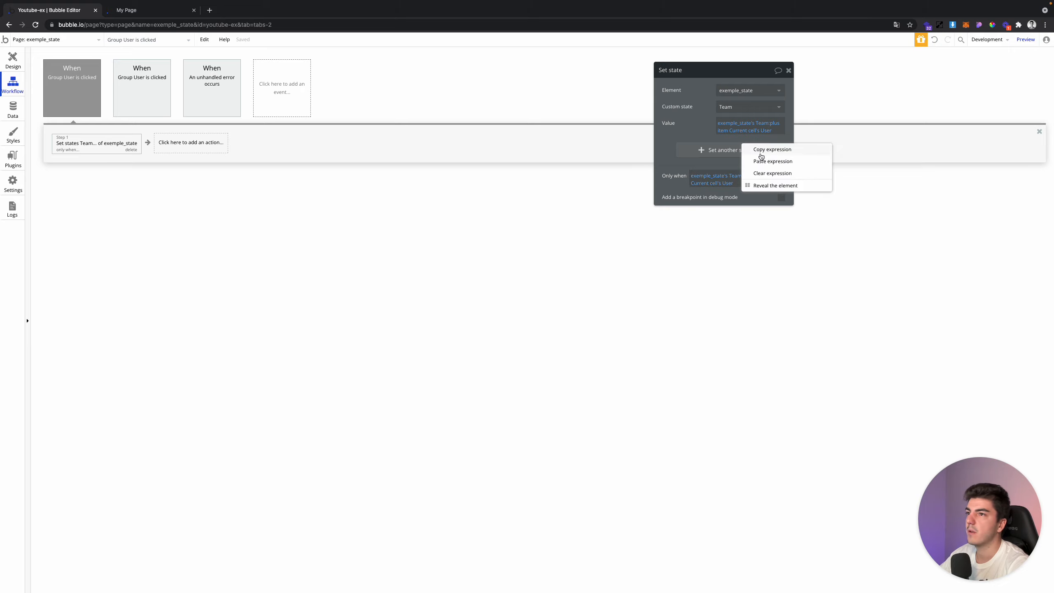
pyautogui.click(762, 153)
pyautogui.rightClick(732, 176)
pyautogui.click(780, 174)
pyautogui.click(89, 99)
pyautogui.rightClick(701, 144)
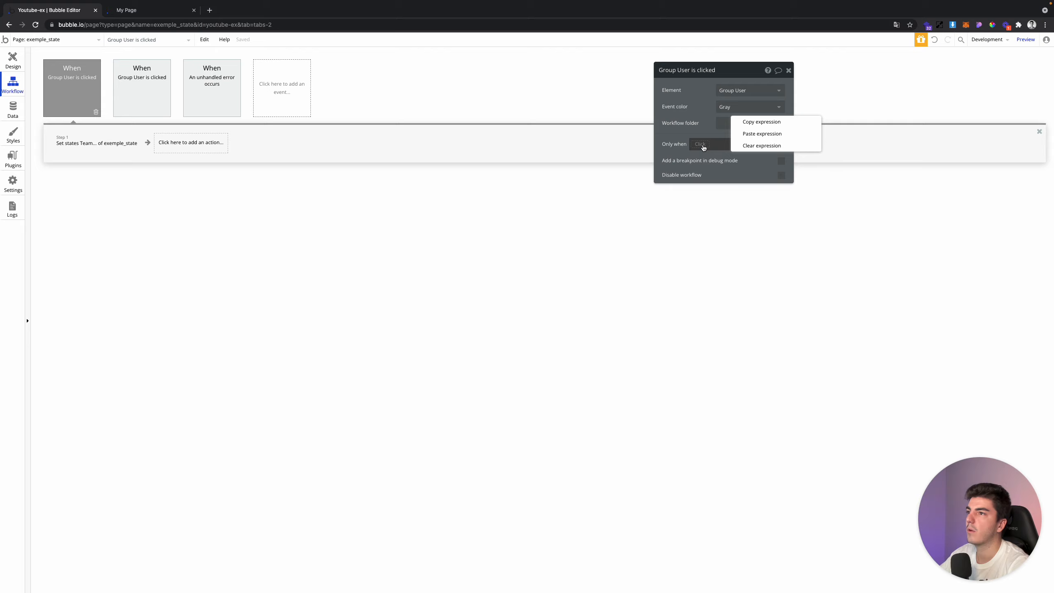
pyautogui.click(751, 132)
# Give the other Group User click event the copied condition, changed to exemple_state's Team contains Current cell's User
pyautogui.click(185, 104)
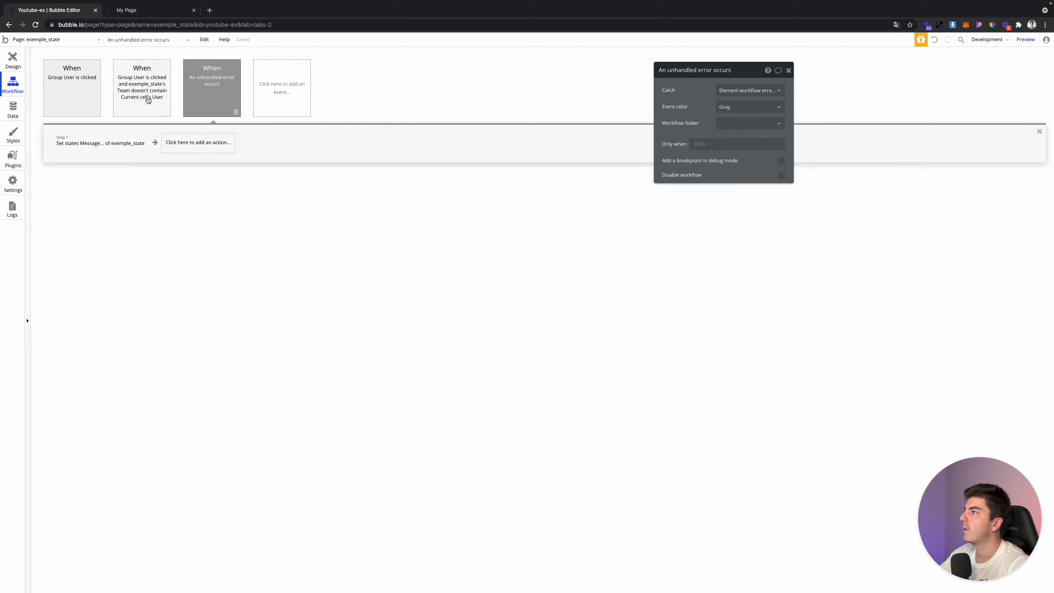
pyautogui.click(78, 90)
pyautogui.rightClick(699, 145)
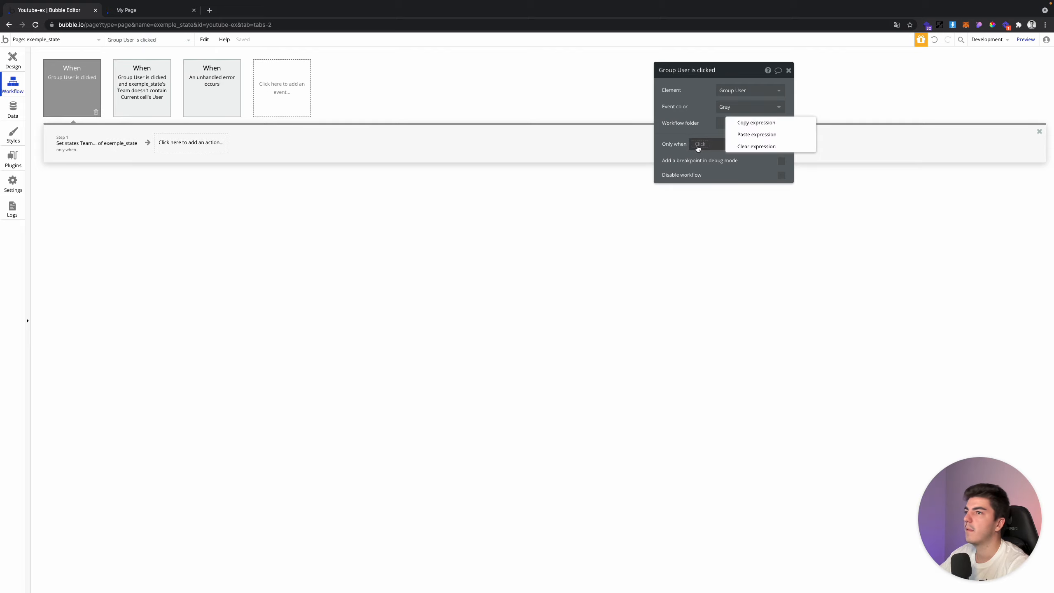
pyautogui.click(747, 133)
pyautogui.click(757, 144)
pyautogui.click(755, 179)
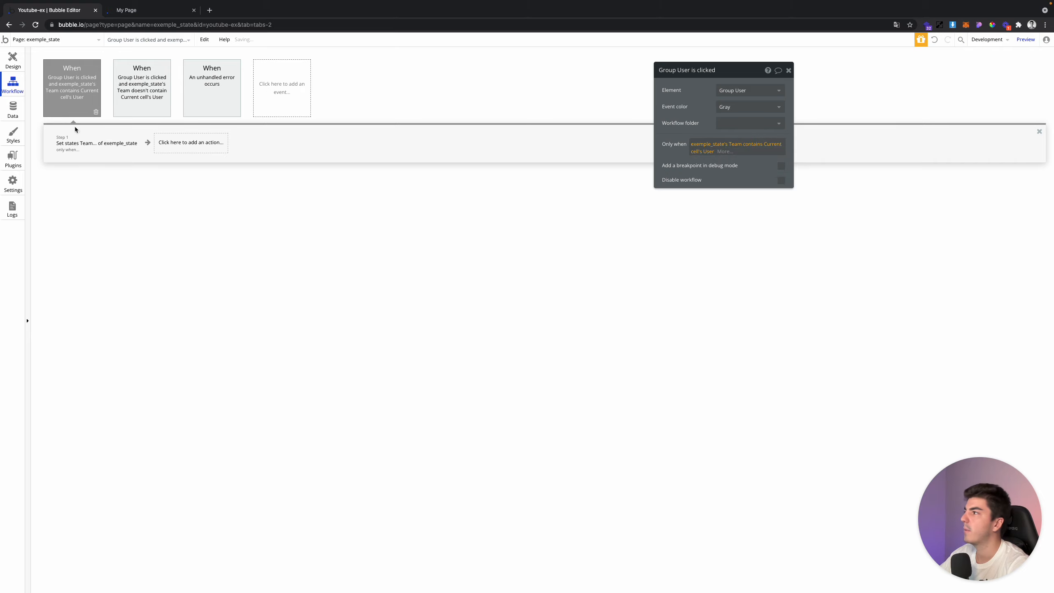
# In the "contains" workflow, set the Team value to Team minus item Current cell's User and clear the action's own condition
pyautogui.click(85, 140)
pyautogui.click(774, 125)
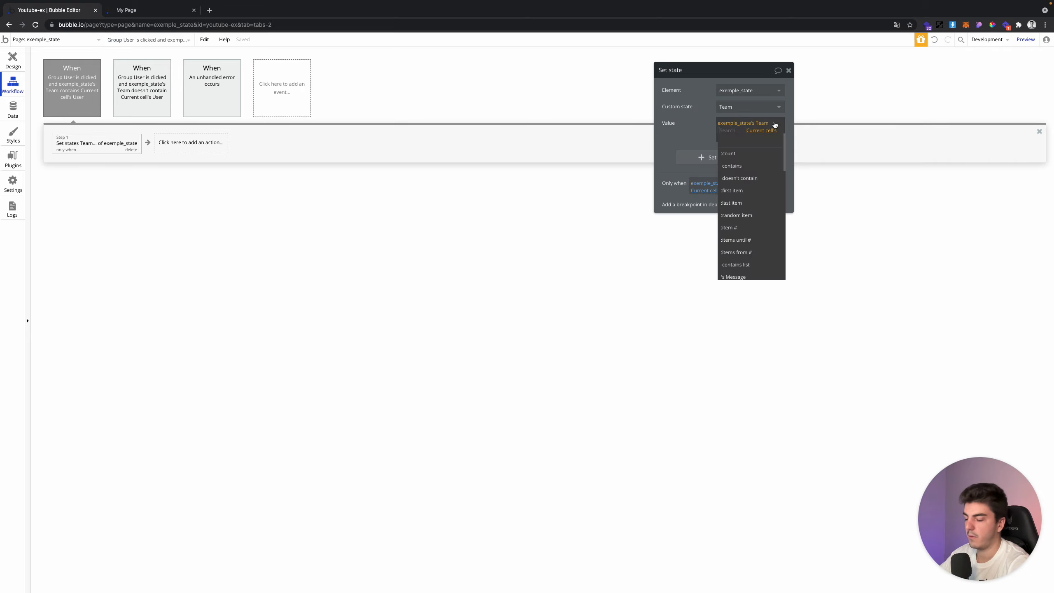
pyautogui.write('mi')
pyautogui.click(734, 153)
pyautogui.rightClick(757, 184)
pyautogui.click(788, 182)
# Review the two Group User click workflows and reload the page preview
pyautogui.click(126, 94)
pyautogui.click(89, 136)
pyautogui.click(71, 103)
pyautogui.click(11, 60)
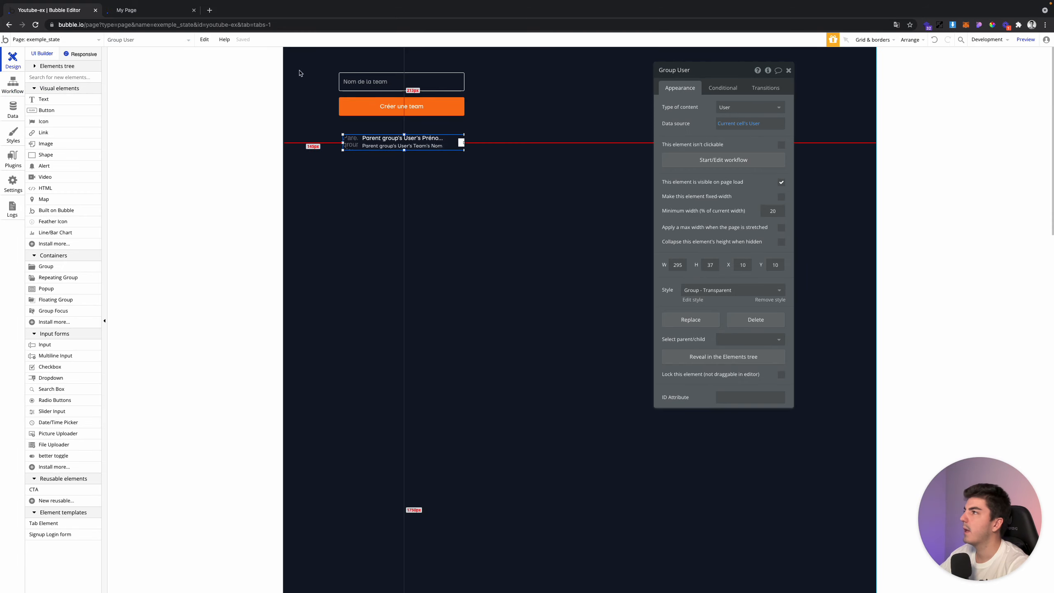
pyautogui.click(151, 11)
pyautogui.press('super+r')
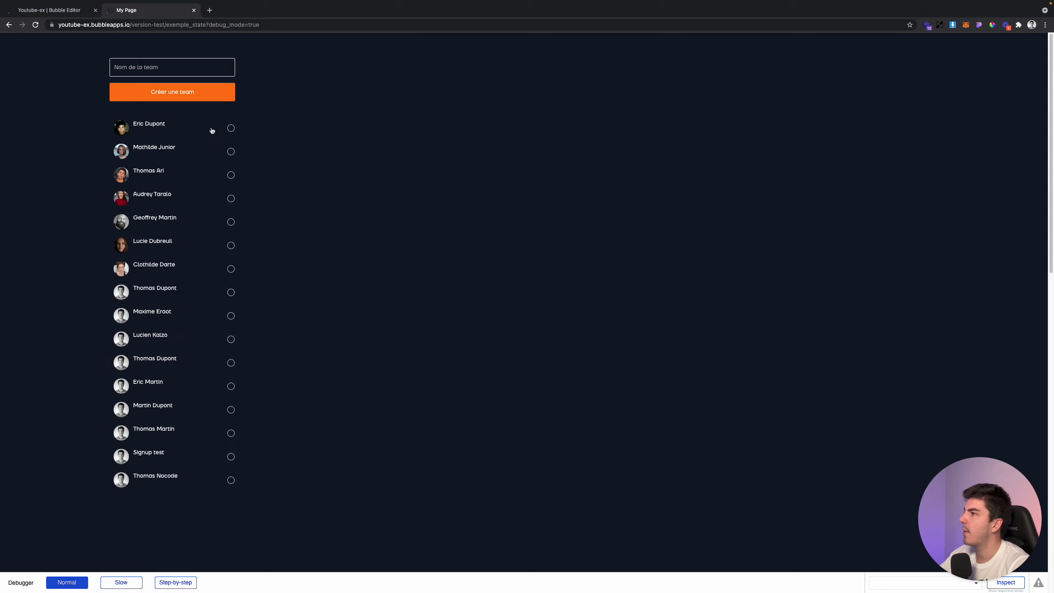
# In the editor, add a condition to the list row's Feather icon for when exemple_state's Team contains Parent group's User
pyautogui.click(61, 9)
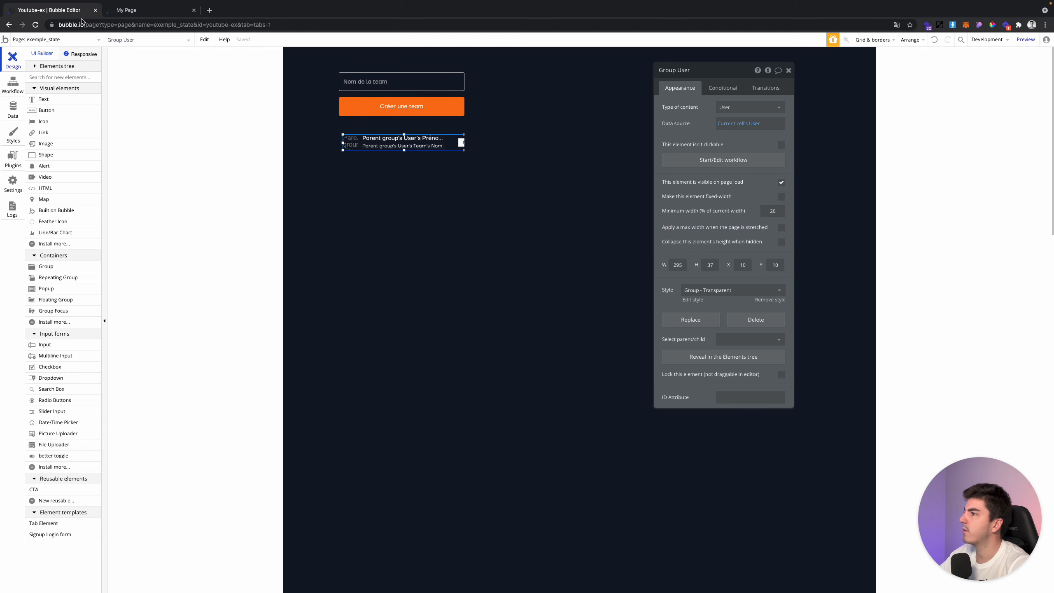
pyautogui.click(460, 142)
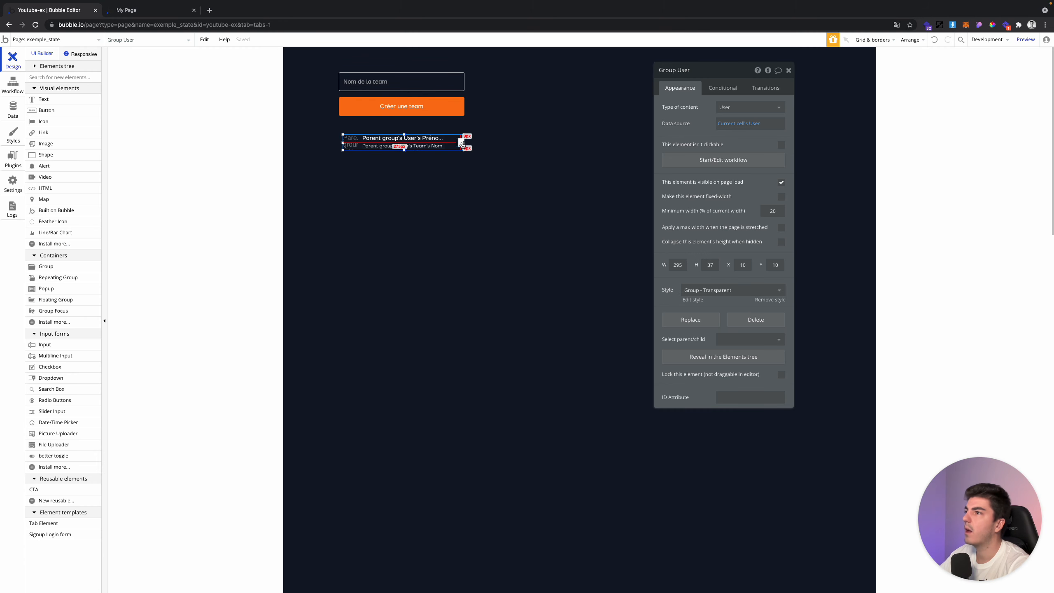
pyautogui.click(731, 90)
pyautogui.click(712, 108)
pyautogui.click(687, 111)
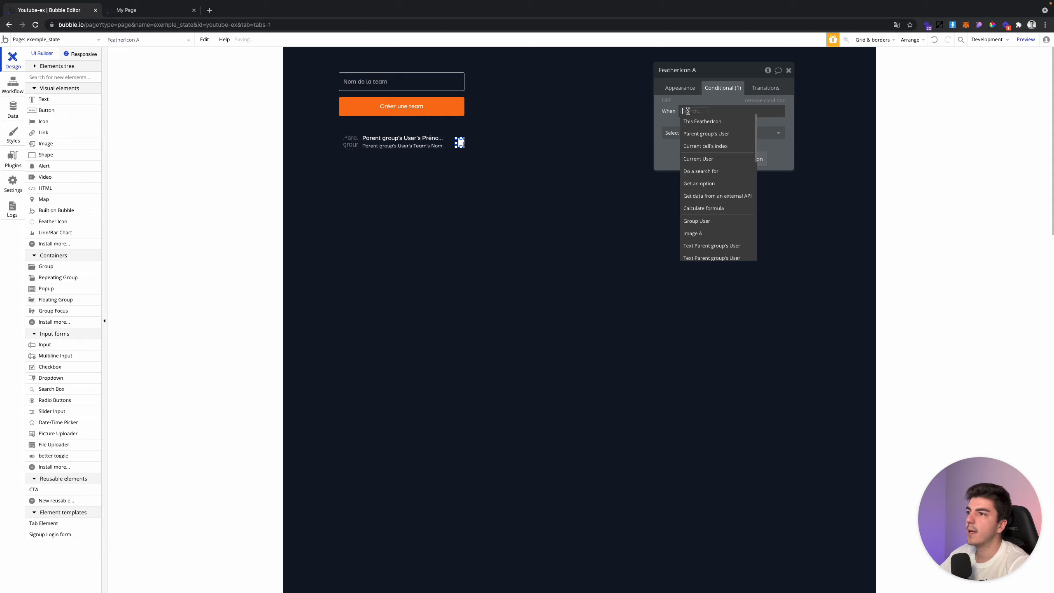
pyautogui.write('exe')
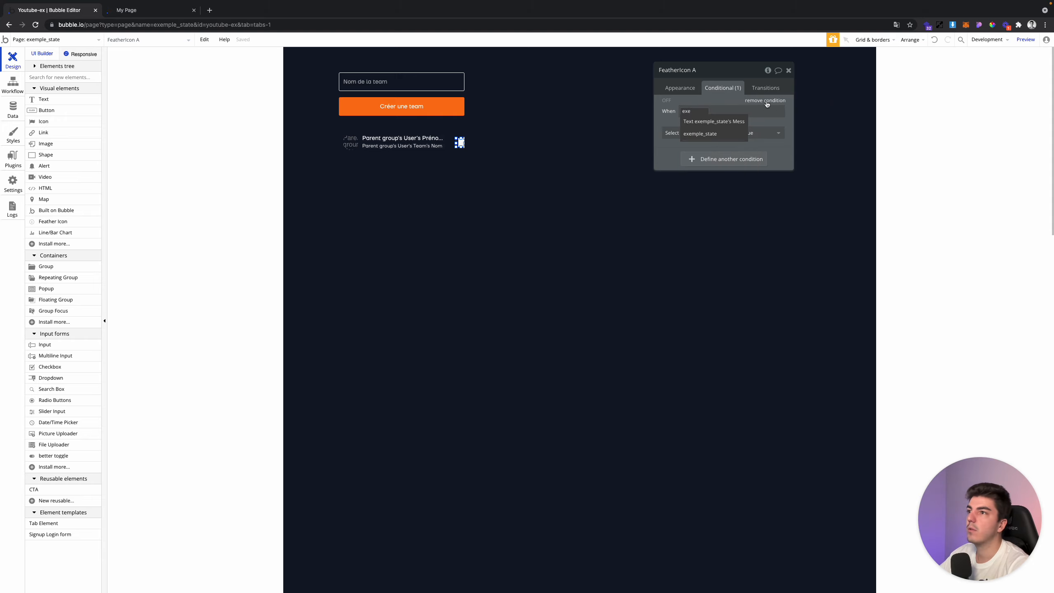
pyautogui.click(735, 134)
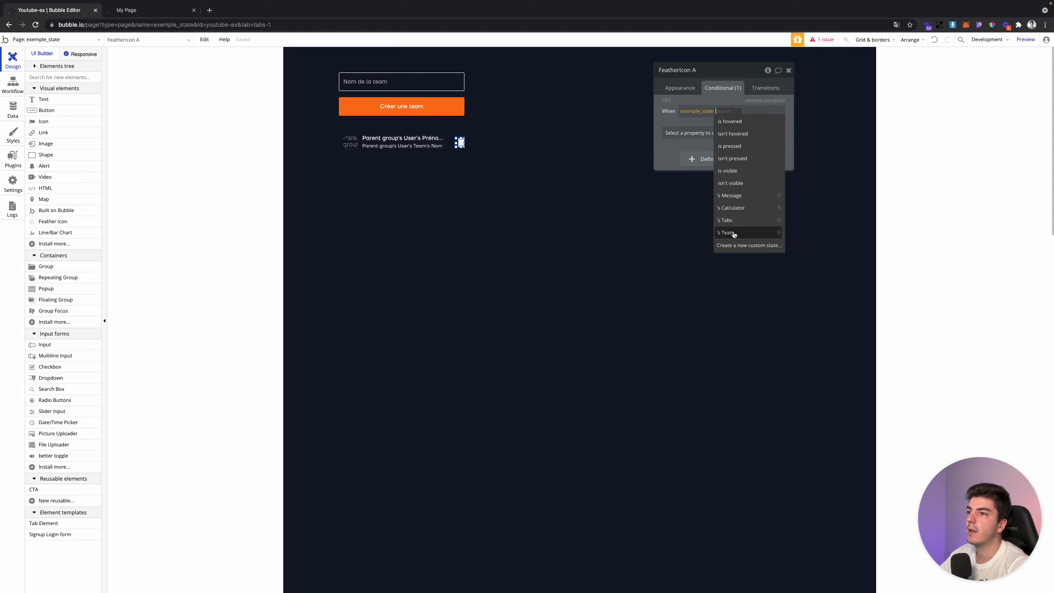
pyautogui.click(733, 233)
pyautogui.click(749, 133)
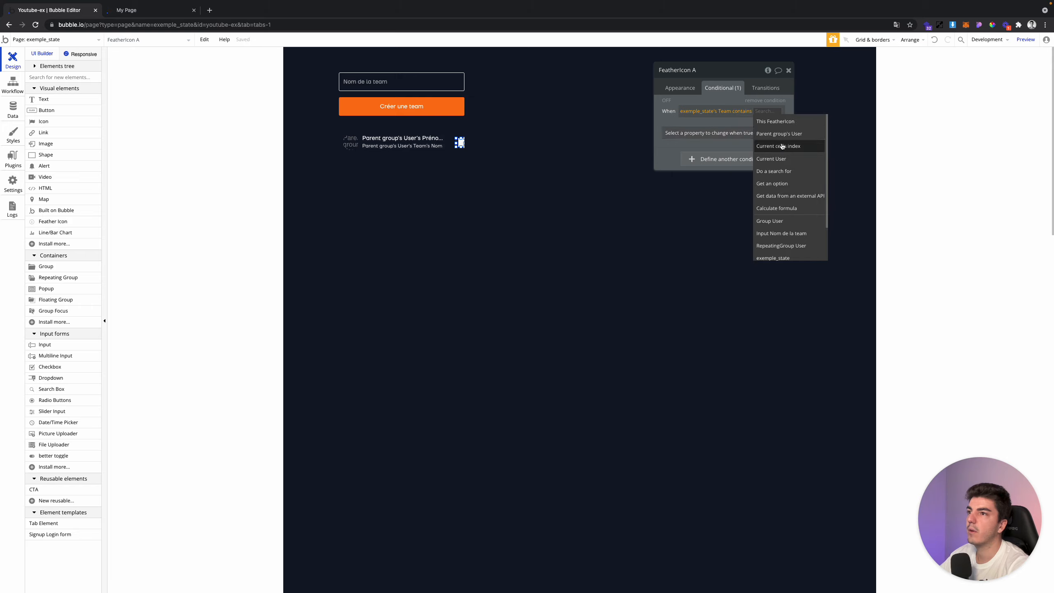
pyautogui.click(781, 134)
# Make the icon's condition enable the fill color and set that fill color to the green swatch
pyautogui.click(720, 138)
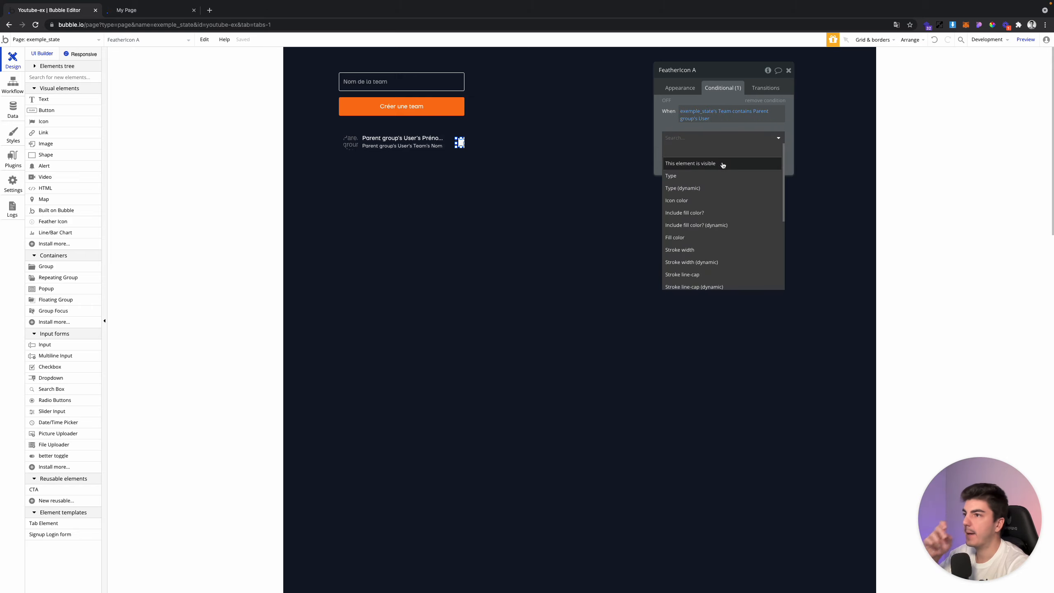
pyautogui.click(710, 215)
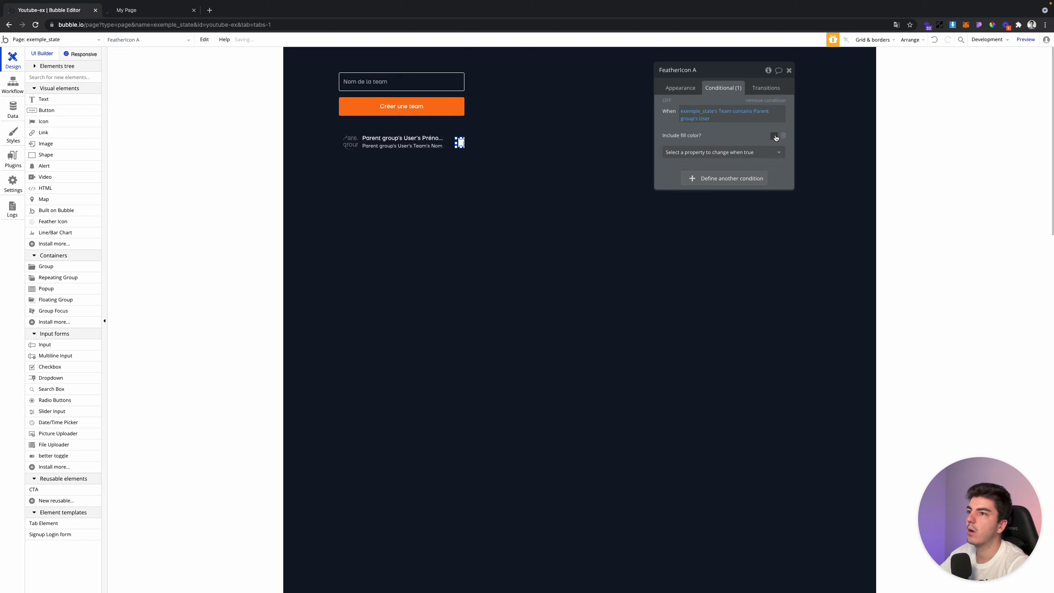
pyautogui.click(730, 152)
pyautogui.click(685, 244)
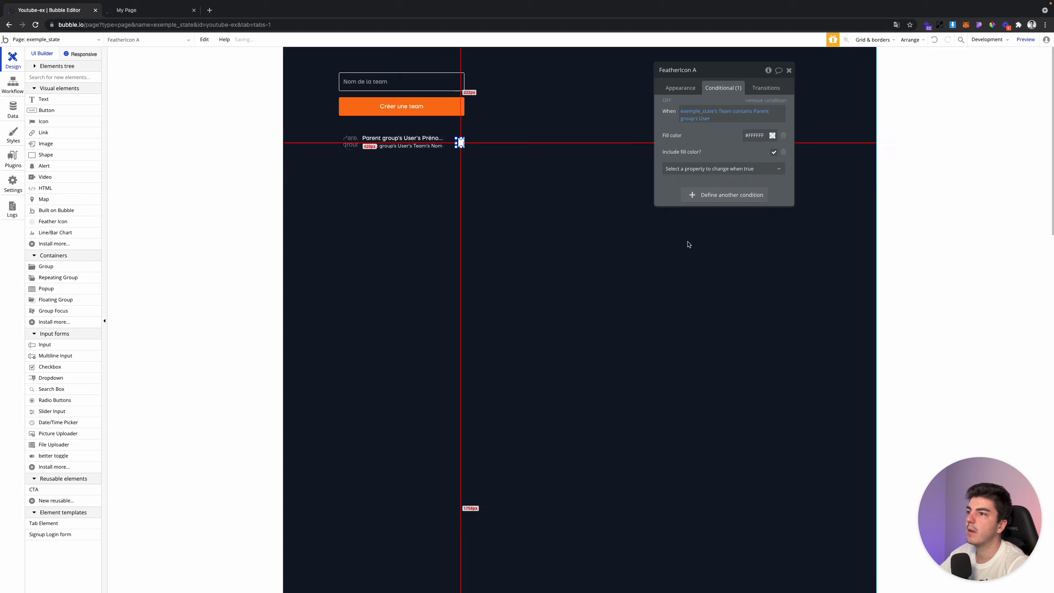
pyautogui.click(771, 136)
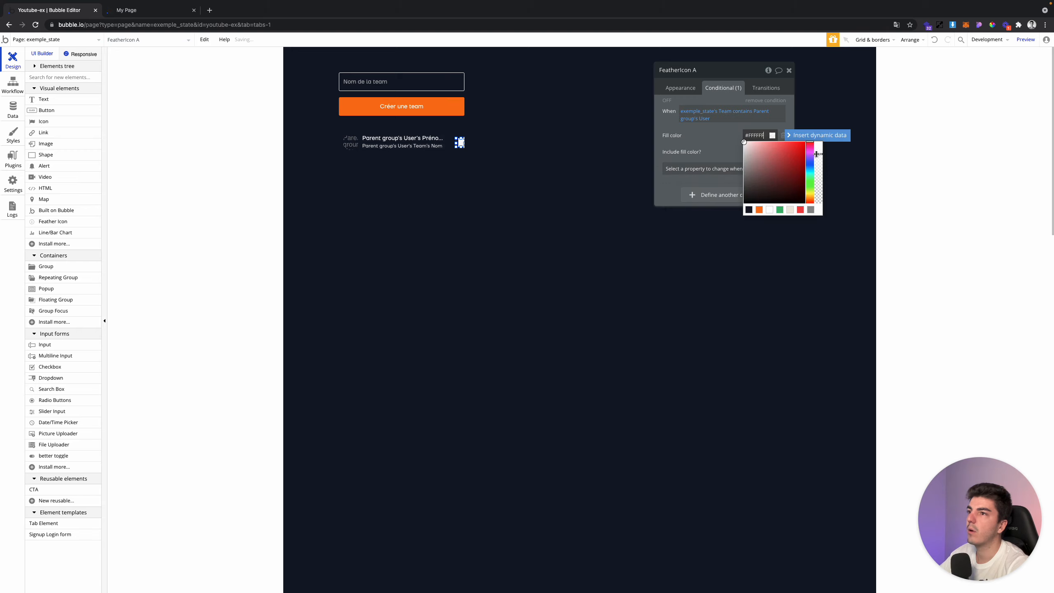
pyautogui.click(779, 209)
# Add a text element near the page's upper edge, beside the form, that displays exemple_state's Team's Nom
pyautogui.click(145, 9)
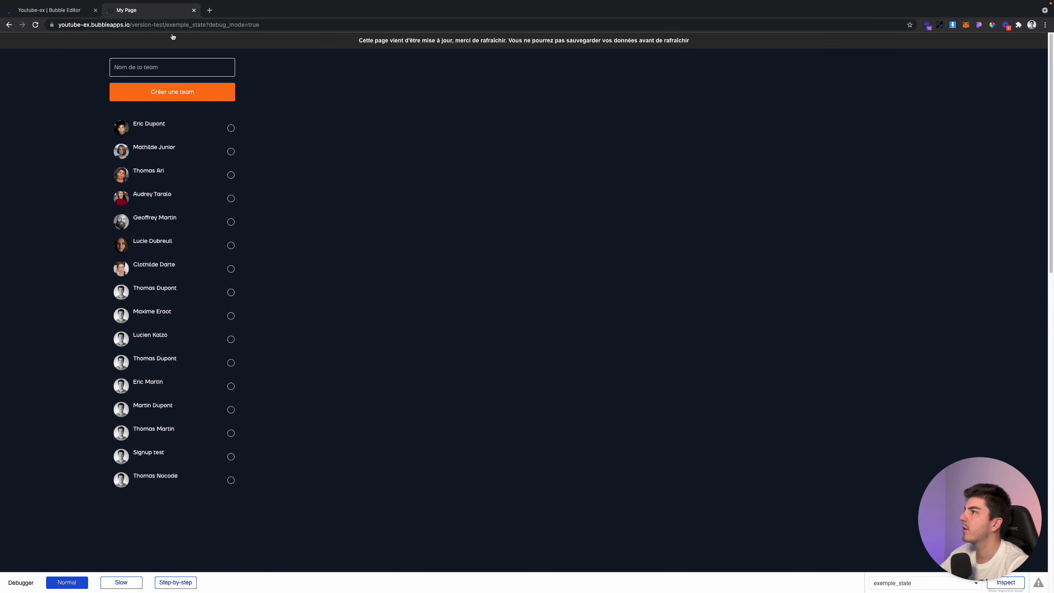
pyautogui.click(50, 10)
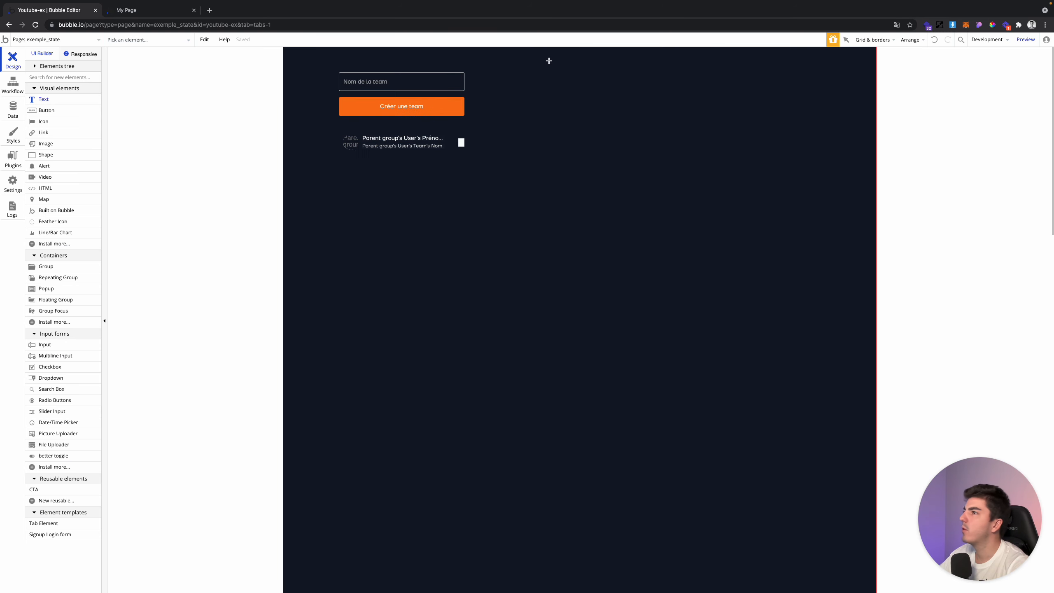
pyautogui.click(547, 60)
pyautogui.click(801, 107)
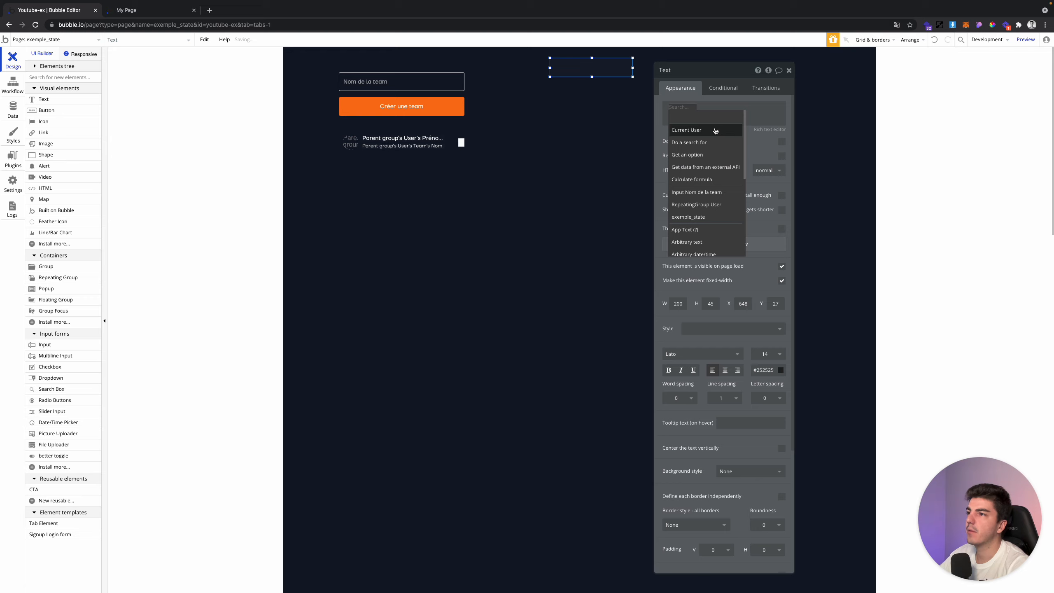
pyautogui.write('xe')
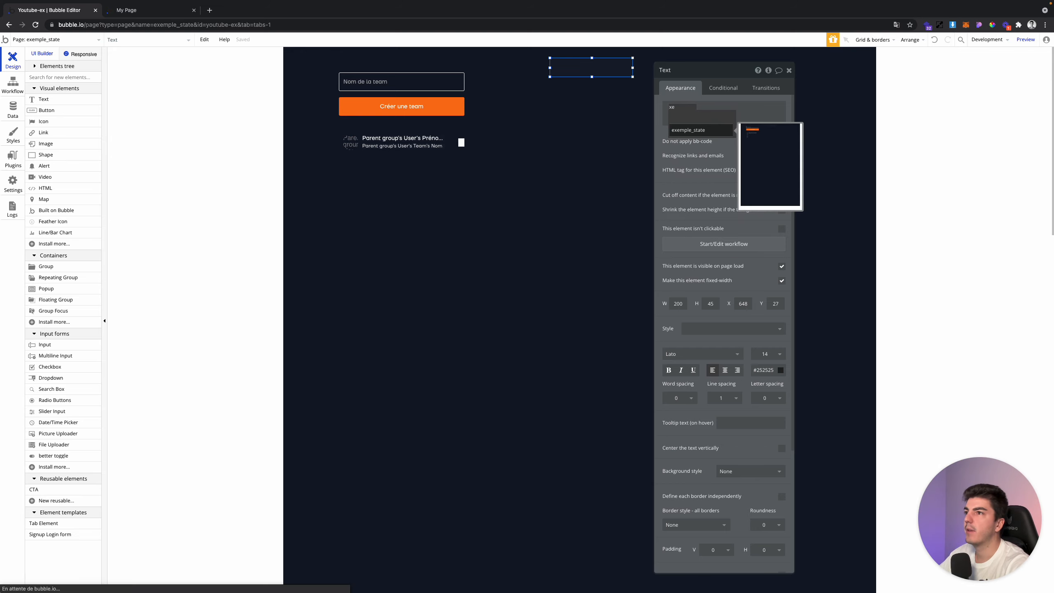
pyautogui.press('BackSpace')
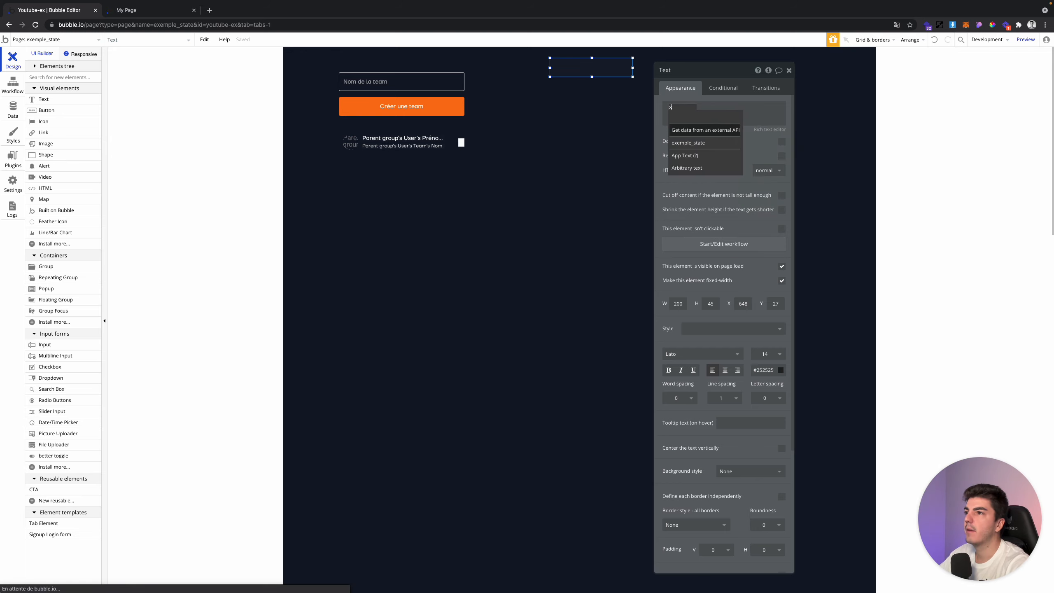
pyautogui.click(735, 143)
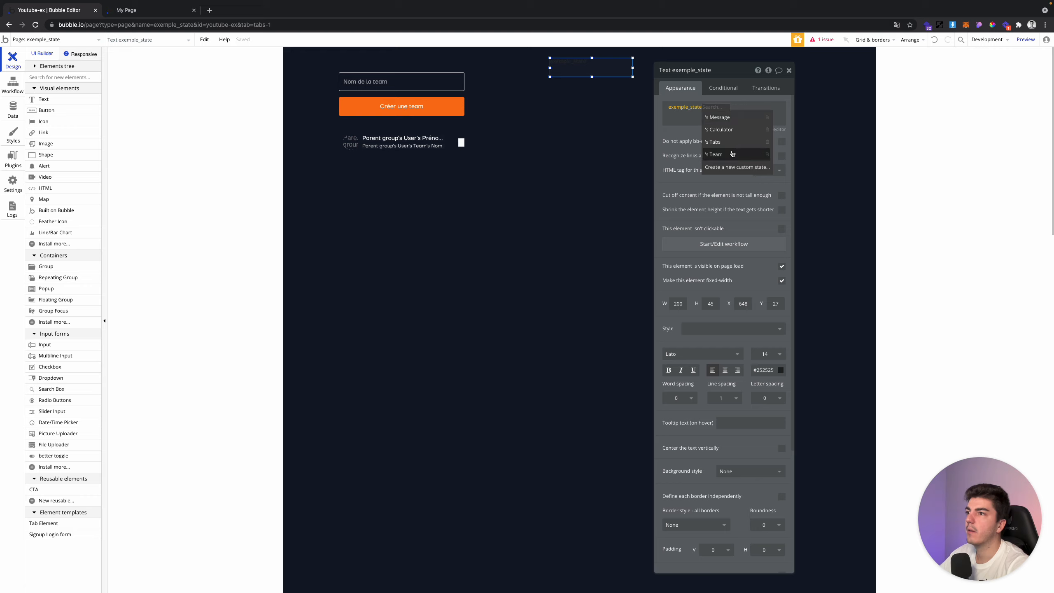
pyautogui.click(732, 154)
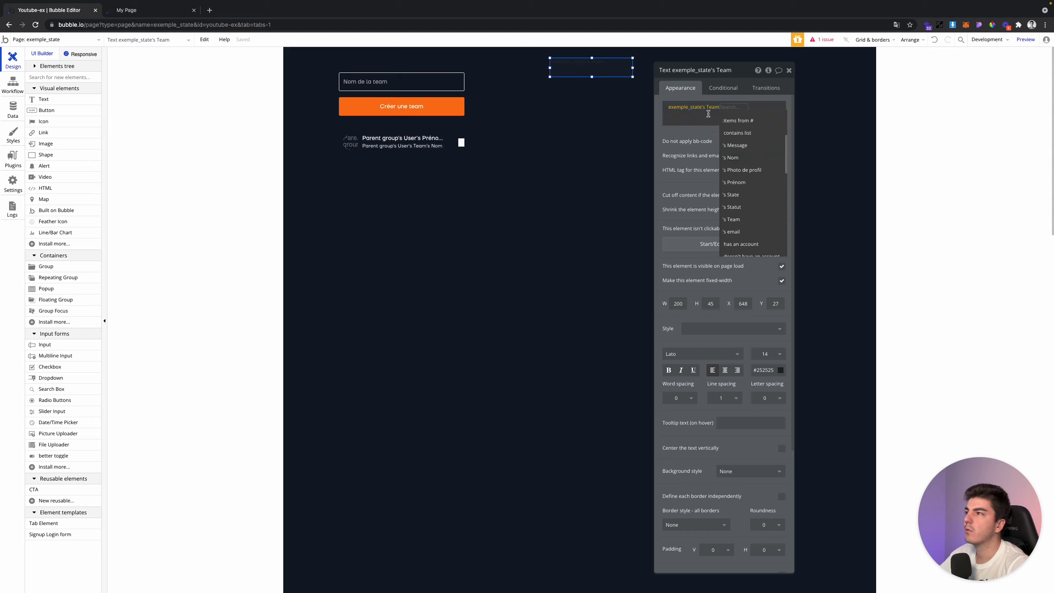
pyautogui.click(749, 158)
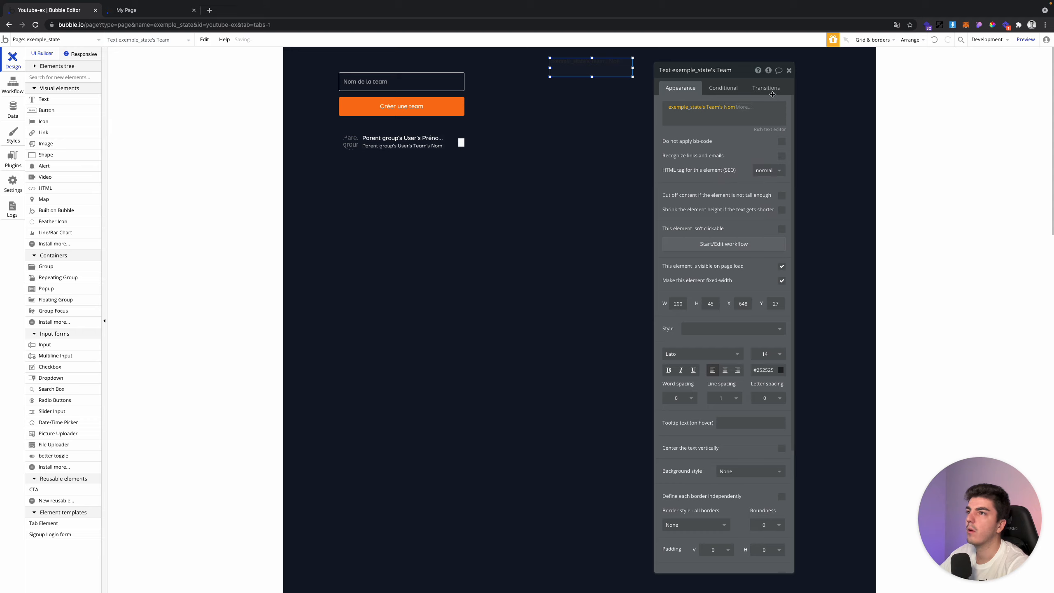
# Apply the "B - Text - 14 - Bold - Light" style to the new text and reload the page preview
pyautogui.click(142, 11)
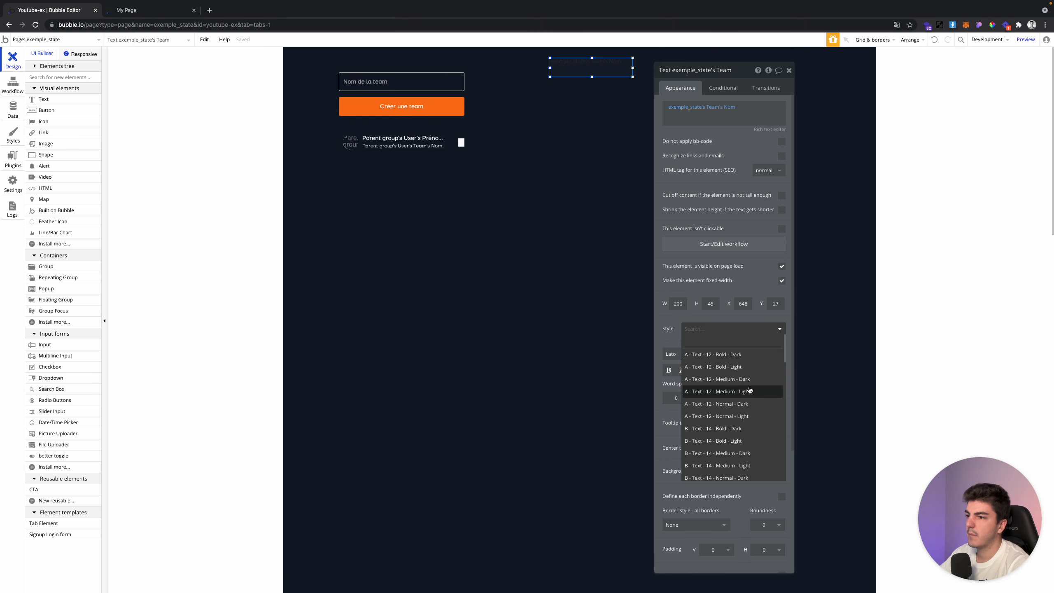
pyautogui.click(754, 443)
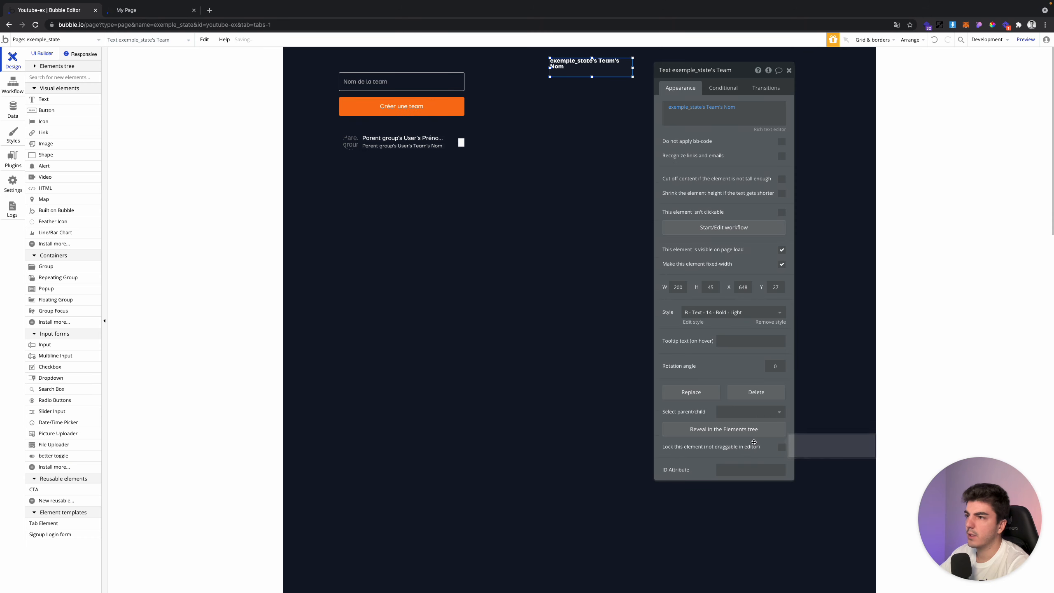
pyautogui.click(148, 13)
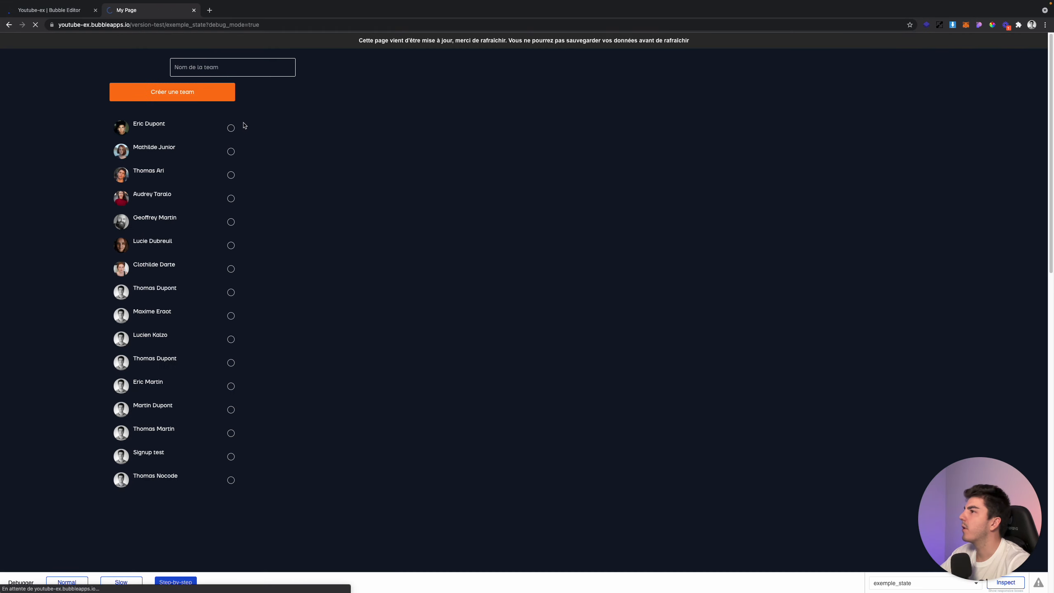
# Test adding the first three users in the list to the team in the page preview
pyautogui.click(203, 133)
pyautogui.click(73, 486)
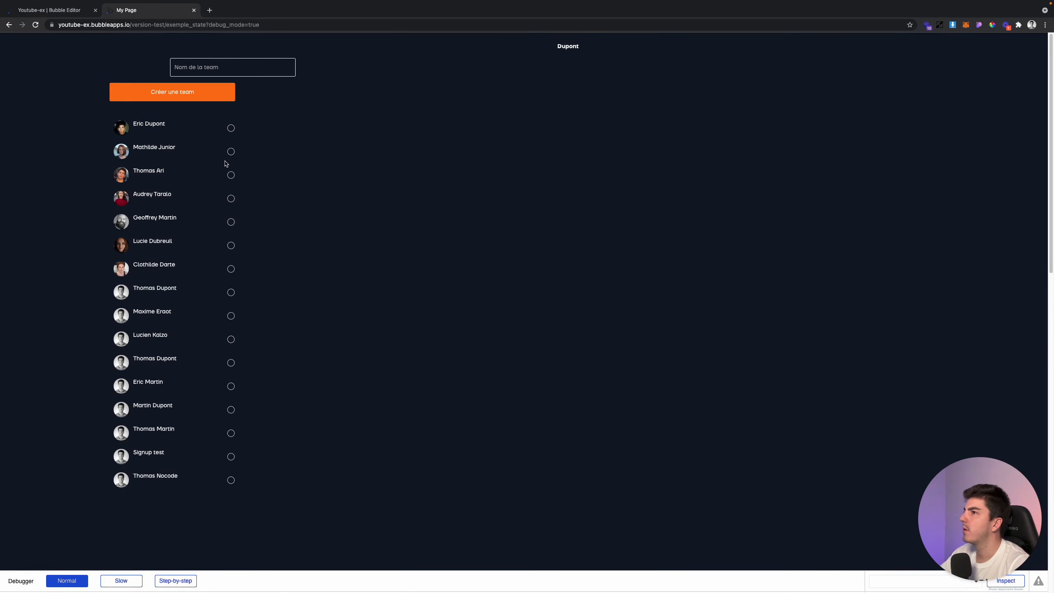
pyautogui.click(193, 160)
pyautogui.click(187, 171)
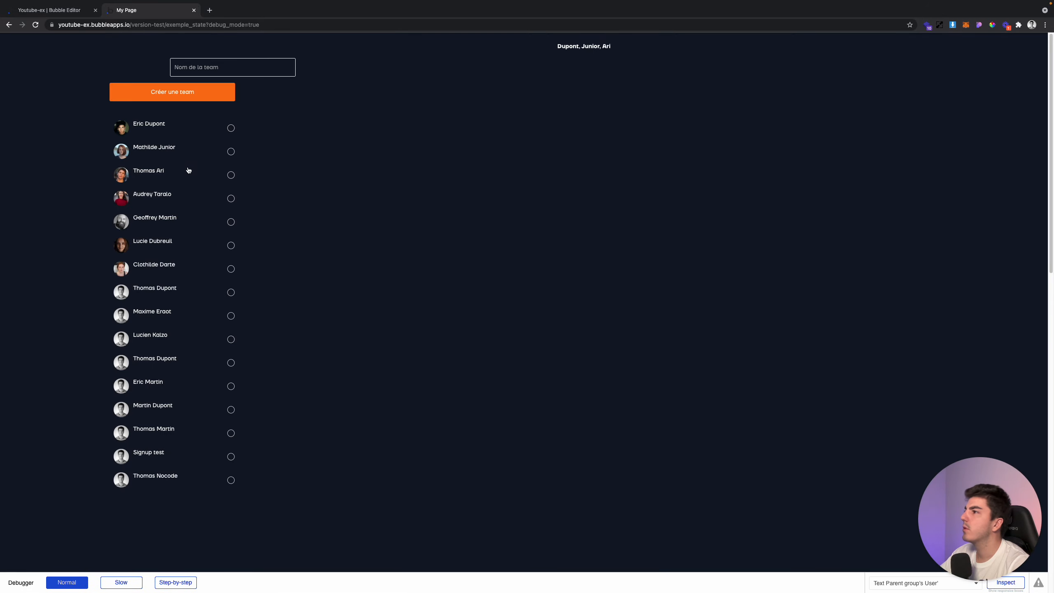
# In the editor, set "Include fill color? (dynamic)" to "yes" in the row icon's condition and test selecting the first two users in the preview
pyautogui.click(54, 10)
pyautogui.click(455, 146)
pyautogui.click(722, 88)
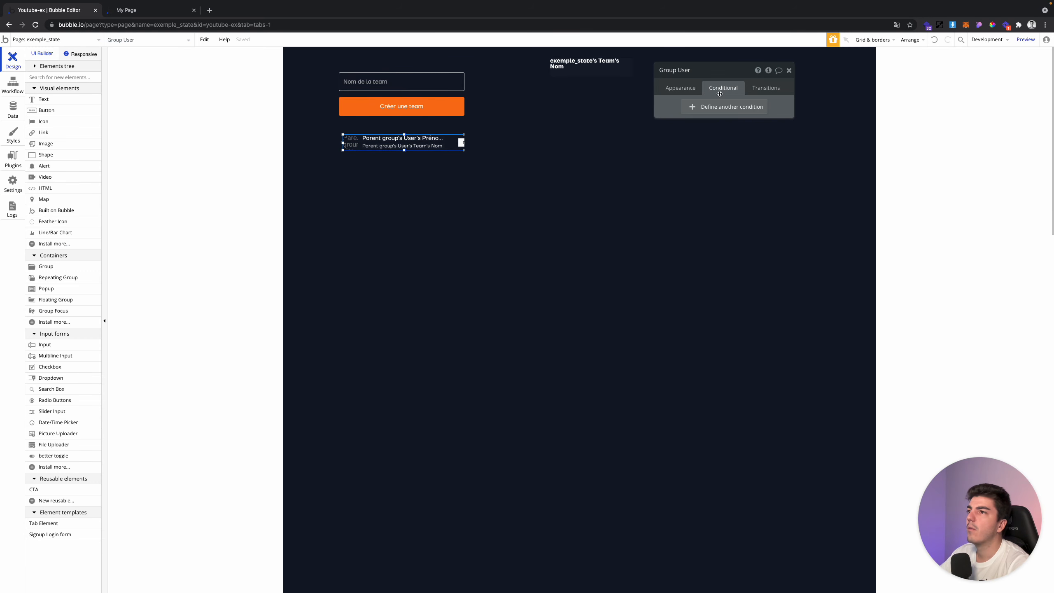
pyautogui.click(460, 143)
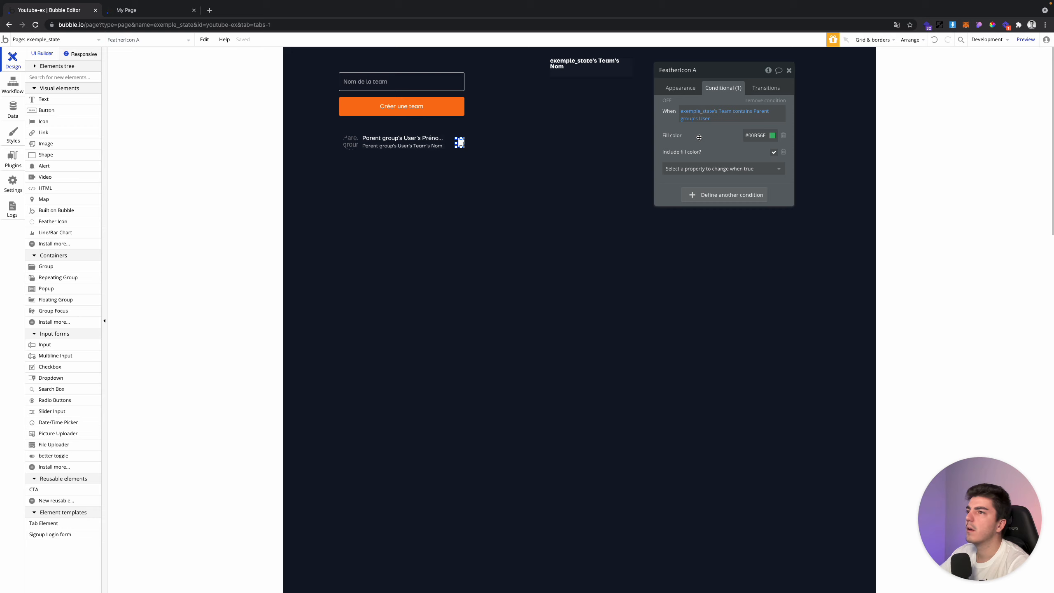
pyautogui.click(681, 88)
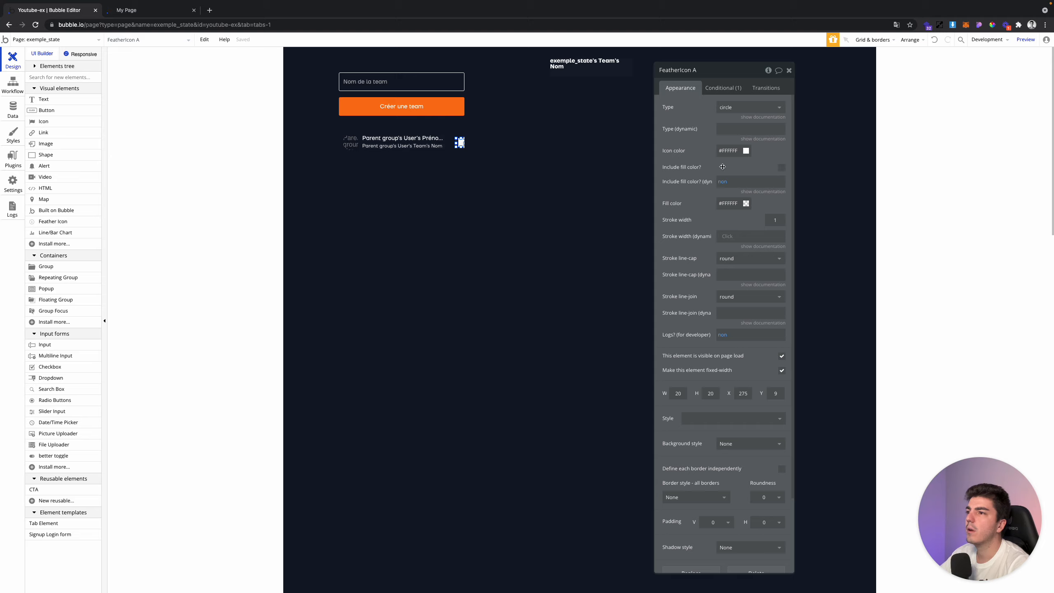
pyautogui.click(723, 89)
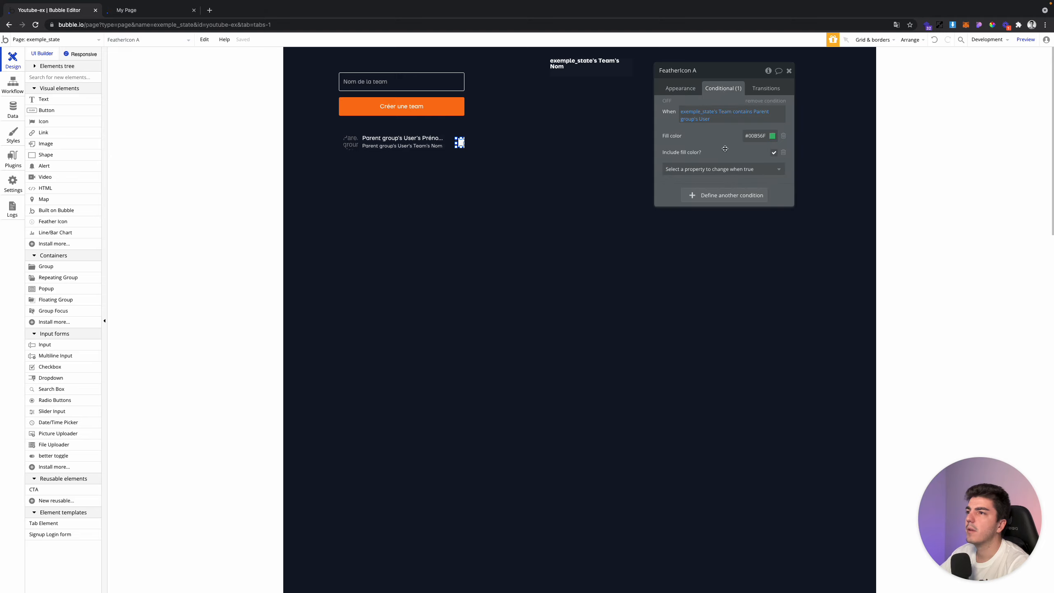
pyautogui.click(739, 171)
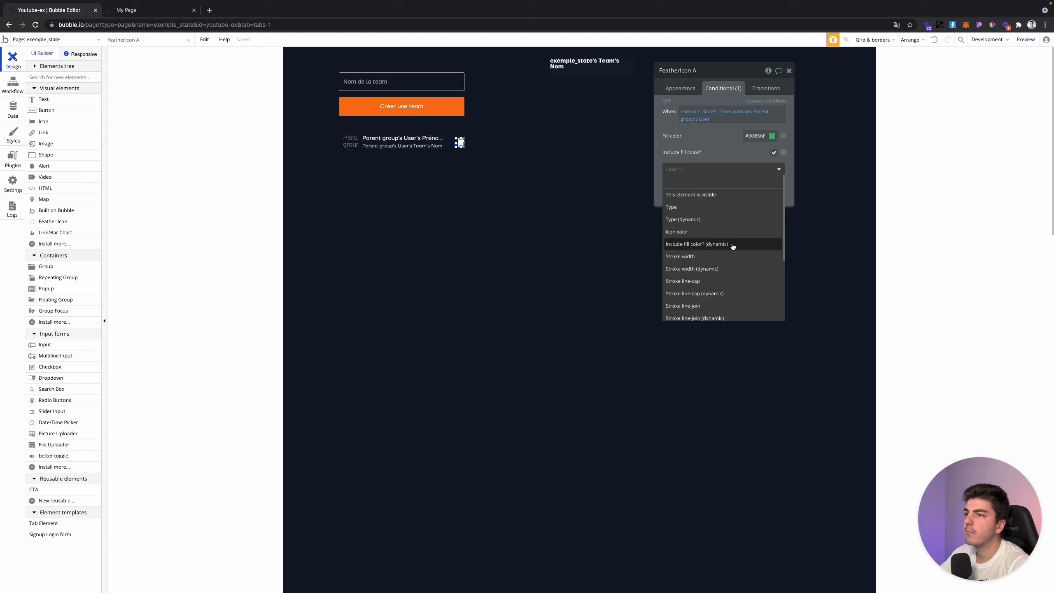
pyautogui.write('fil')
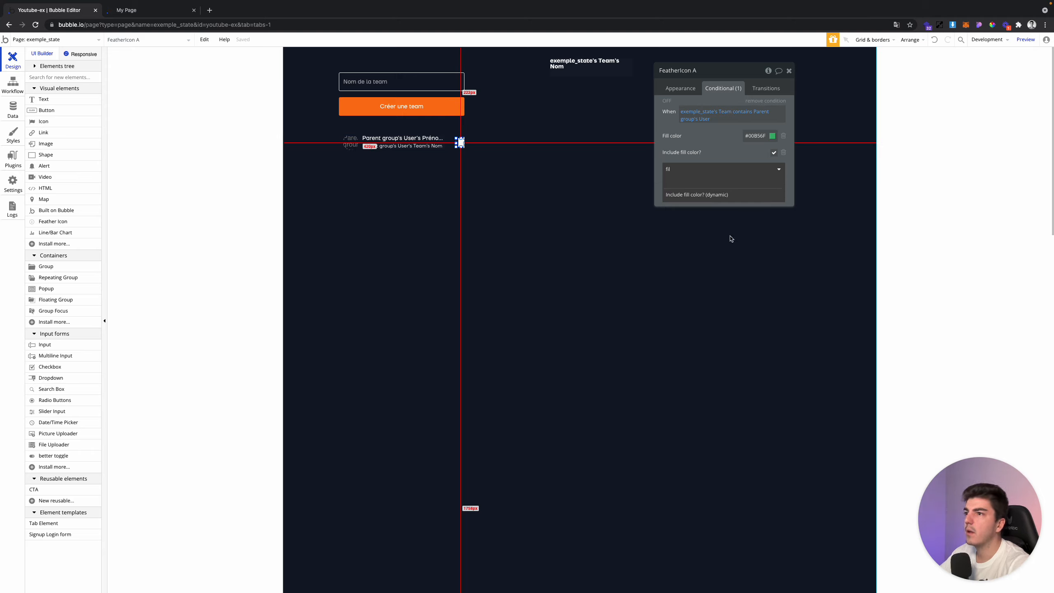
pyautogui.click(697, 194)
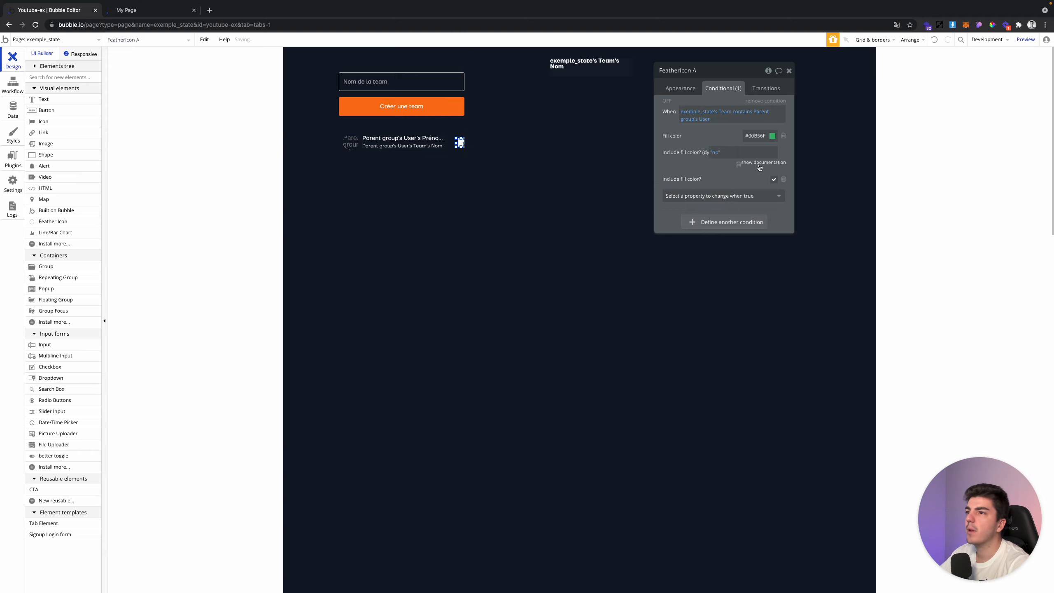
pyautogui.click(723, 152)
pyautogui.click(721, 175)
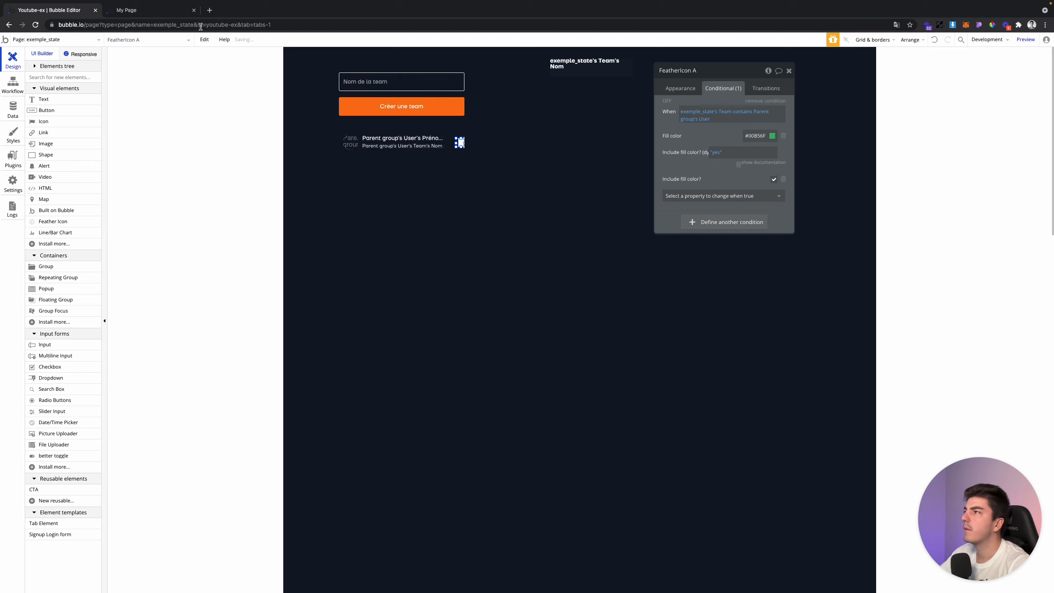
pyautogui.click(170, 10)
pyautogui.press('super+r')
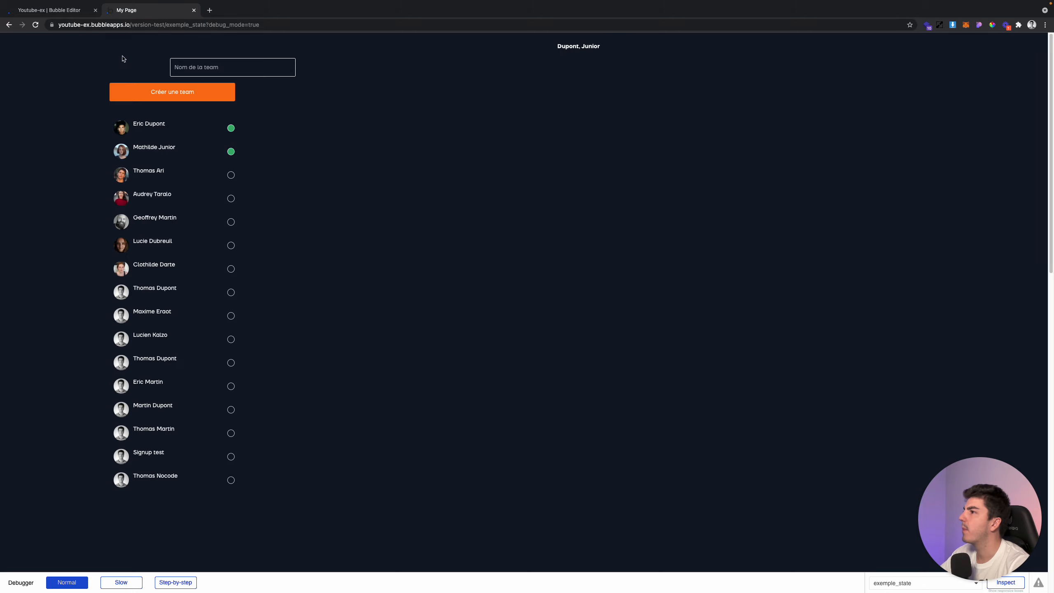
# Back in the editor, remove all the fill color properties from the row icon's condition
pyautogui.click(50, 10)
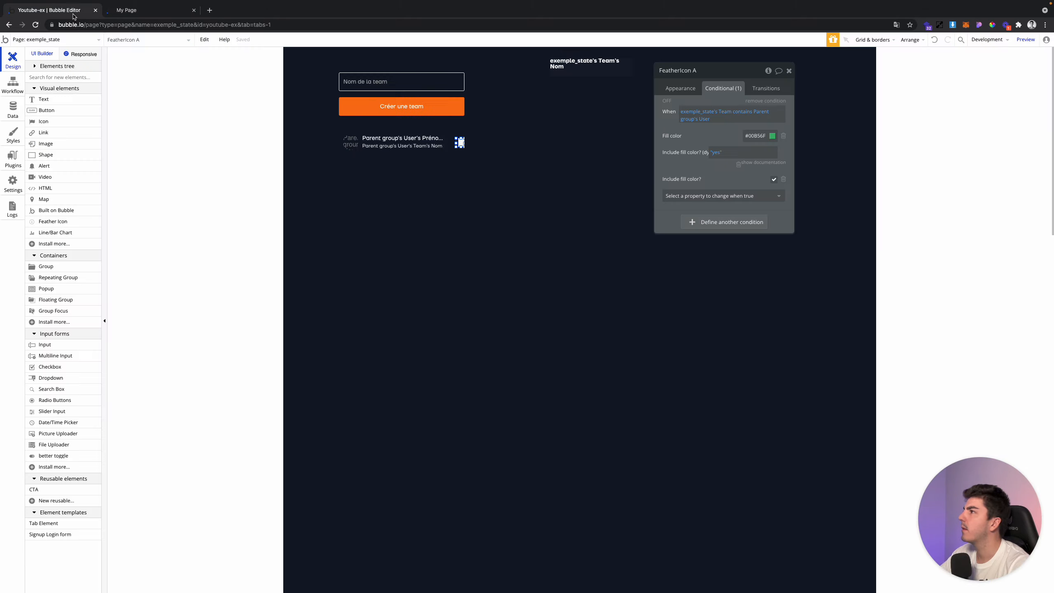
pyautogui.click(783, 137)
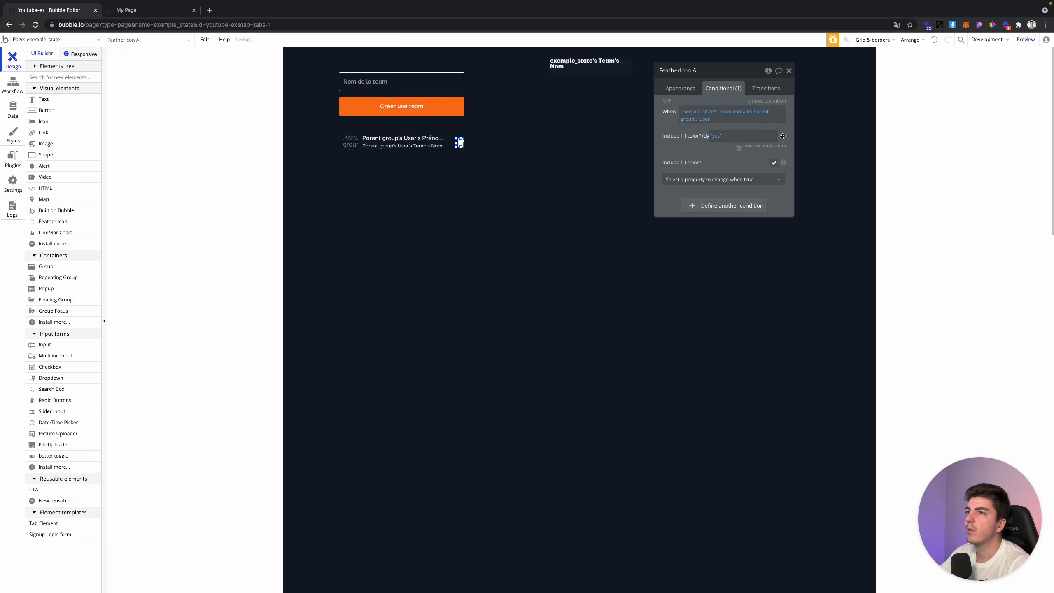
pyautogui.click(784, 162)
pyautogui.click(774, 149)
pyautogui.click(762, 148)
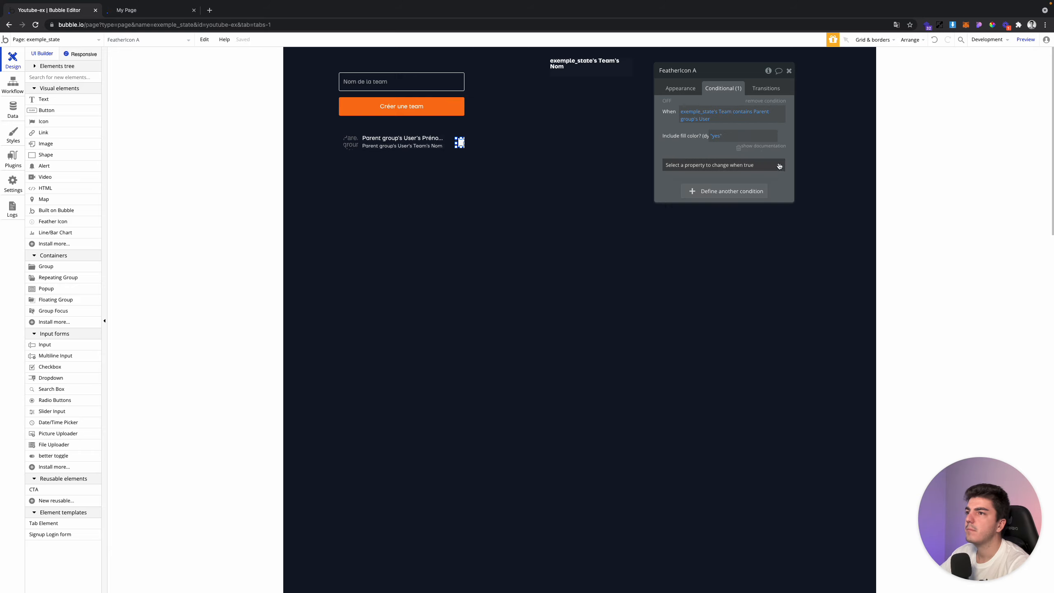
# Make the icon's condition set the icon color to the green swatch, and test selecting users in the page preview
pyautogui.click(717, 138)
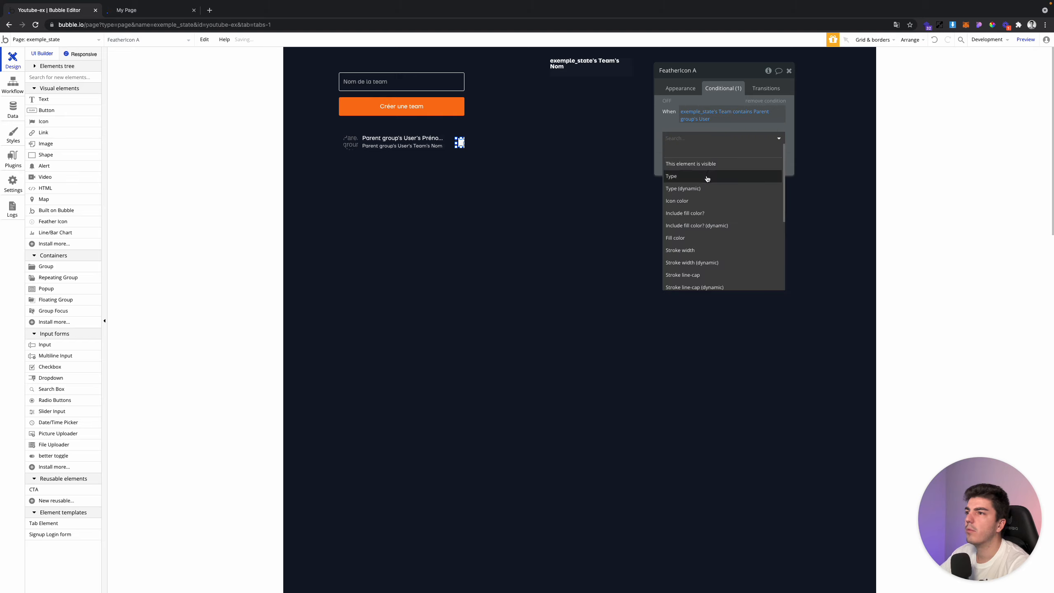
pyautogui.click(722, 185)
pyautogui.click(754, 136)
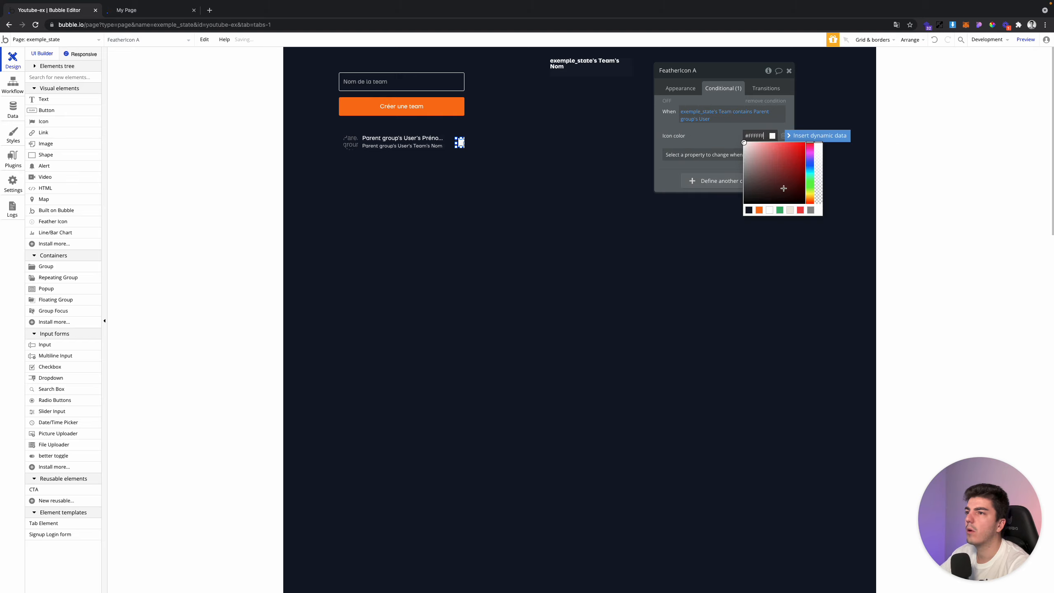
pyautogui.click(780, 210)
pyautogui.click(126, 10)
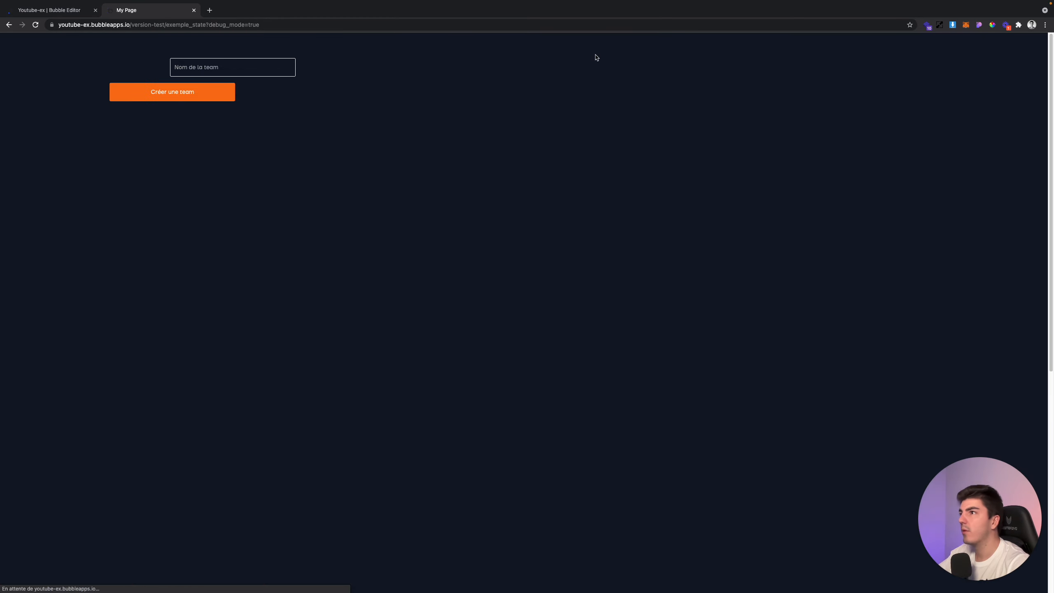
pyautogui.click(194, 128)
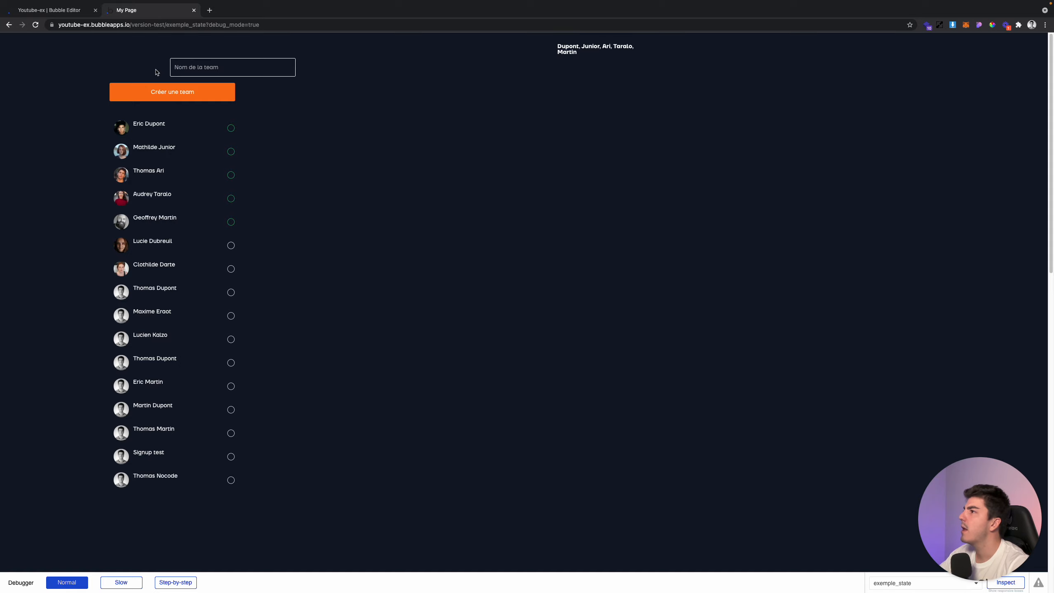
# In the editor, add a "Create a new thing" action of type Team to the "Créer une team" button's workflow
pyautogui.click(62, 10)
pyautogui.click(402, 106)
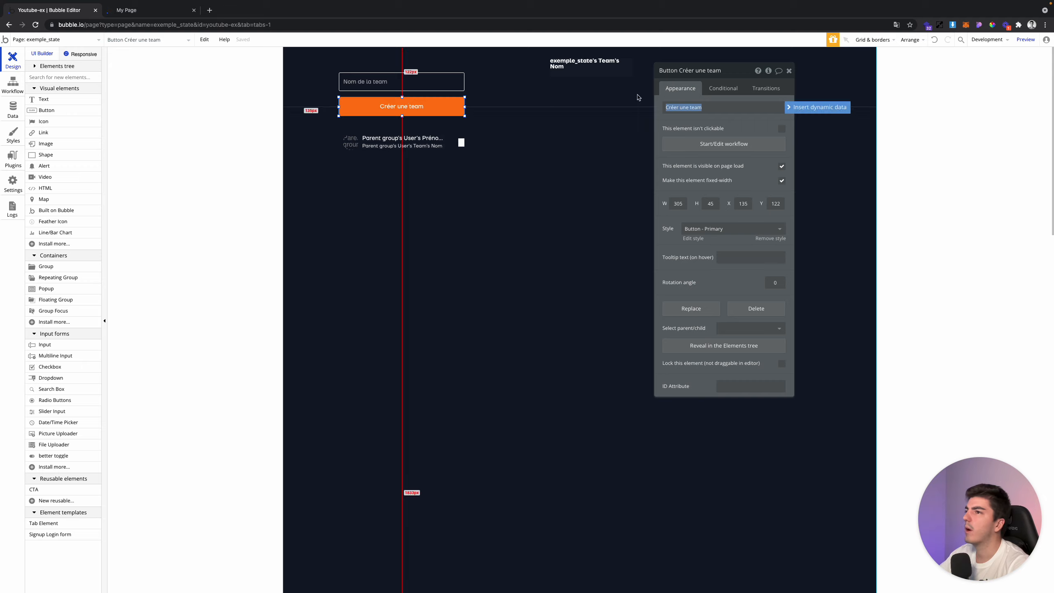
pyautogui.click(708, 149)
pyautogui.click(89, 142)
pyautogui.write('crea')
pyautogui.click(89, 185)
pyautogui.click(745, 91)
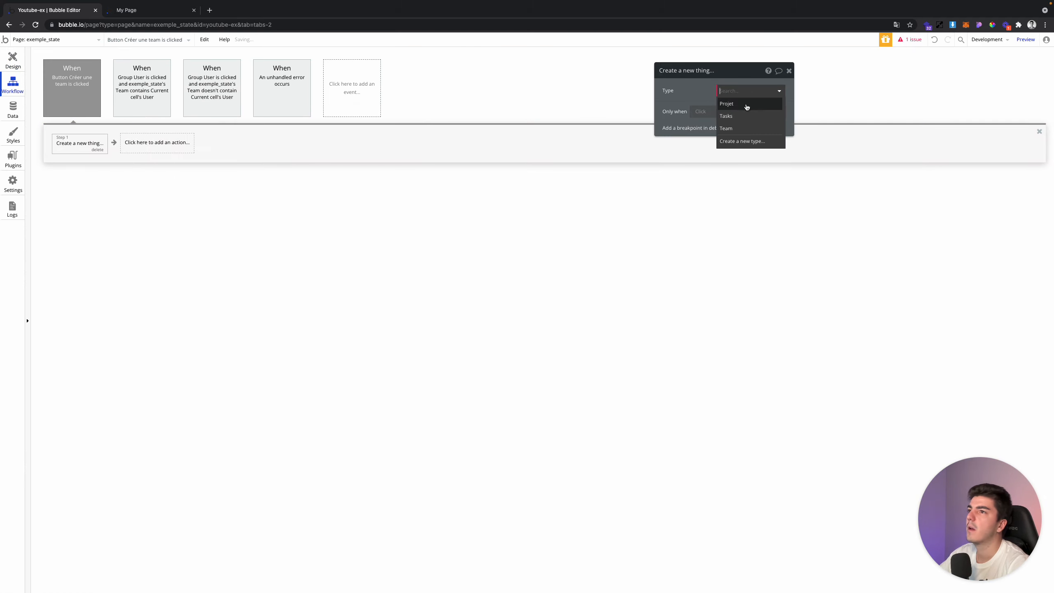
pyautogui.click(742, 123)
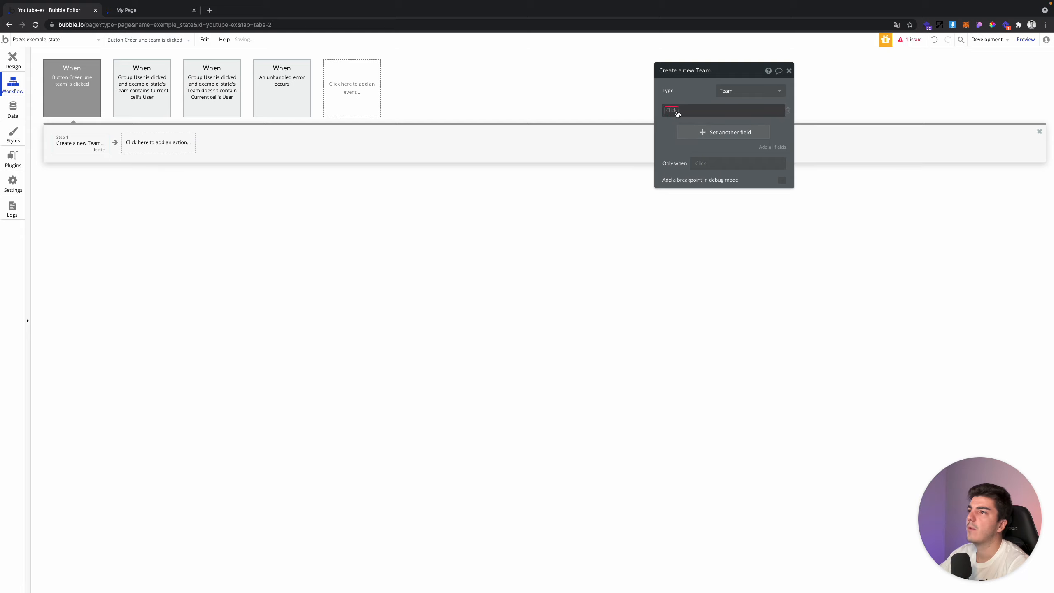
# Set the new Team's Nom field to Input Nom de la team's value
pyautogui.click(679, 110)
pyautogui.click(674, 120)
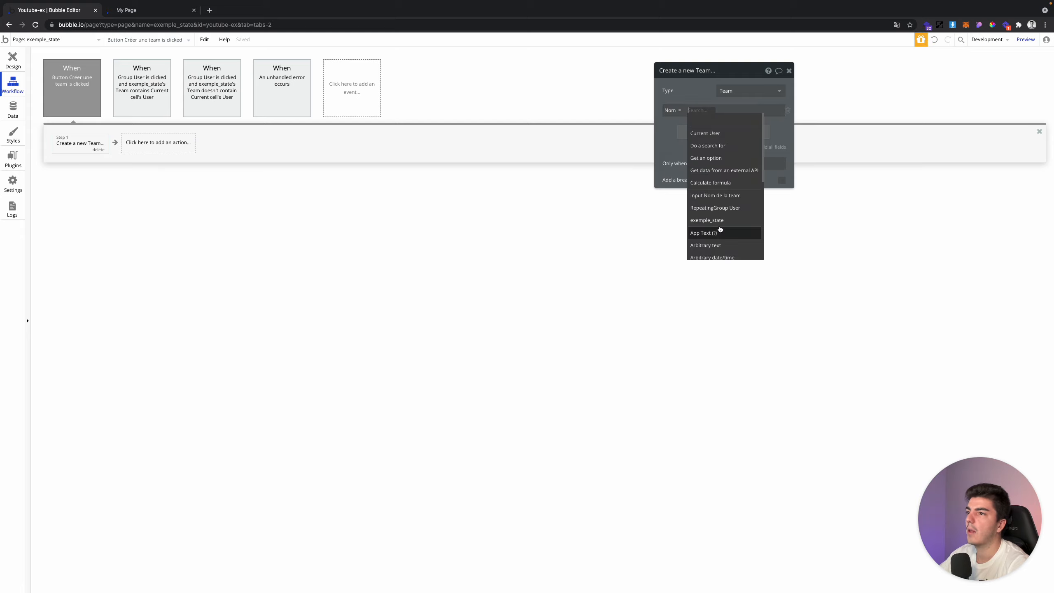
pyautogui.click(715, 195)
pyautogui.click(749, 118)
# Set the new Team's Users field to add list exemple_state's Team, checking the page's custom states for the Team list
pyautogui.click(680, 133)
pyautogui.click(679, 163)
pyautogui.click(688, 132)
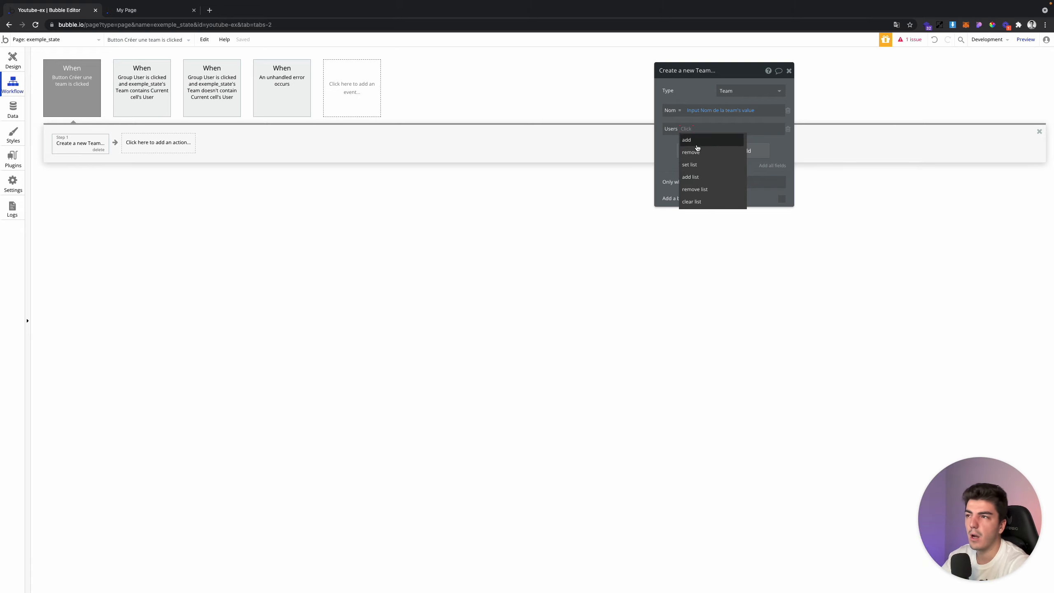
pyautogui.click(700, 177)
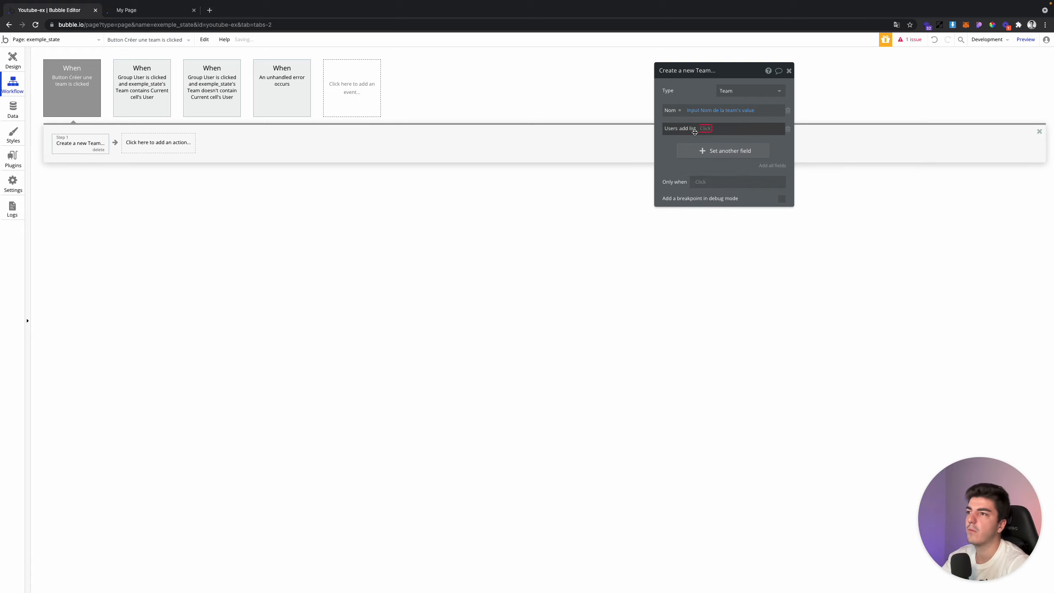
pyautogui.click(12, 60)
pyautogui.click(815, 89)
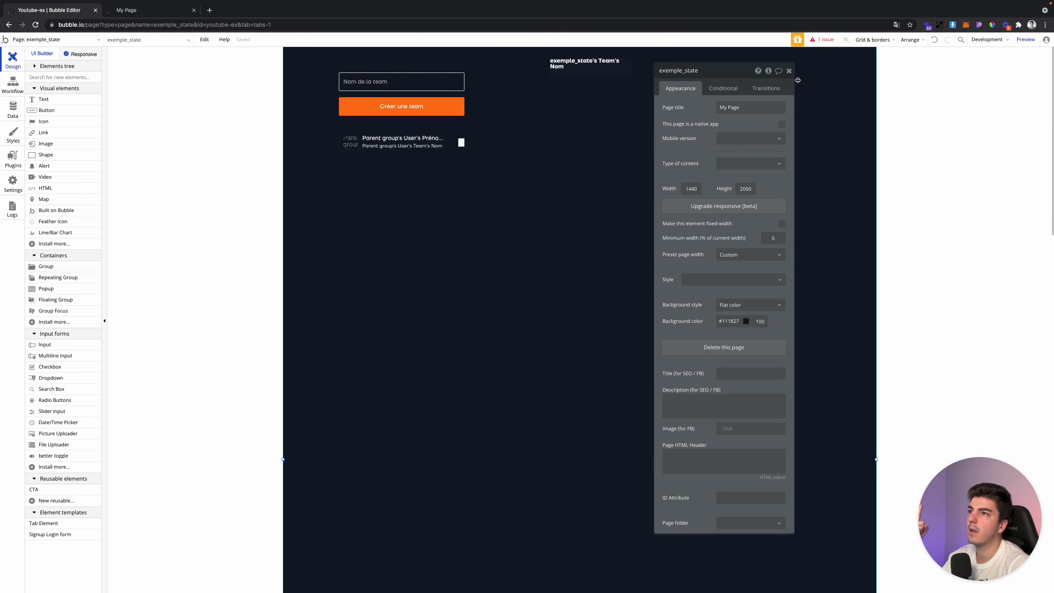
pyautogui.click(767, 72)
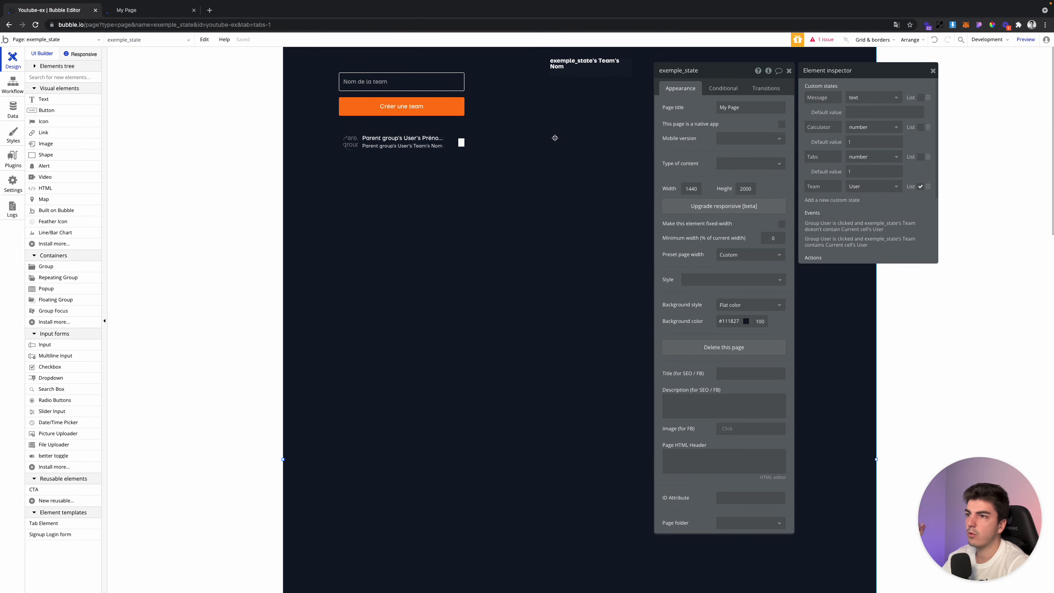
pyautogui.click(8, 85)
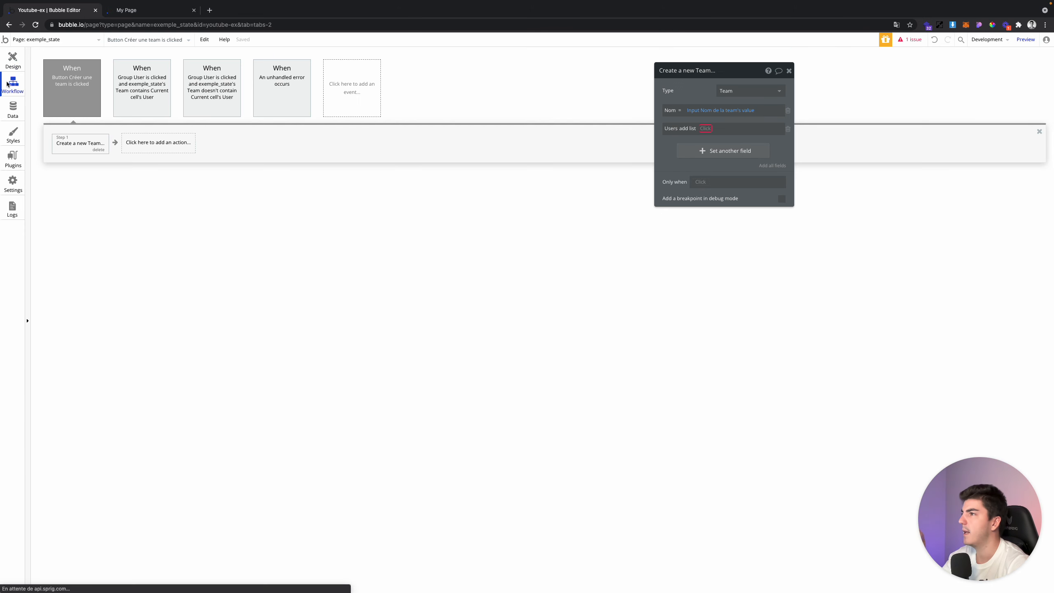
pyautogui.click(707, 129)
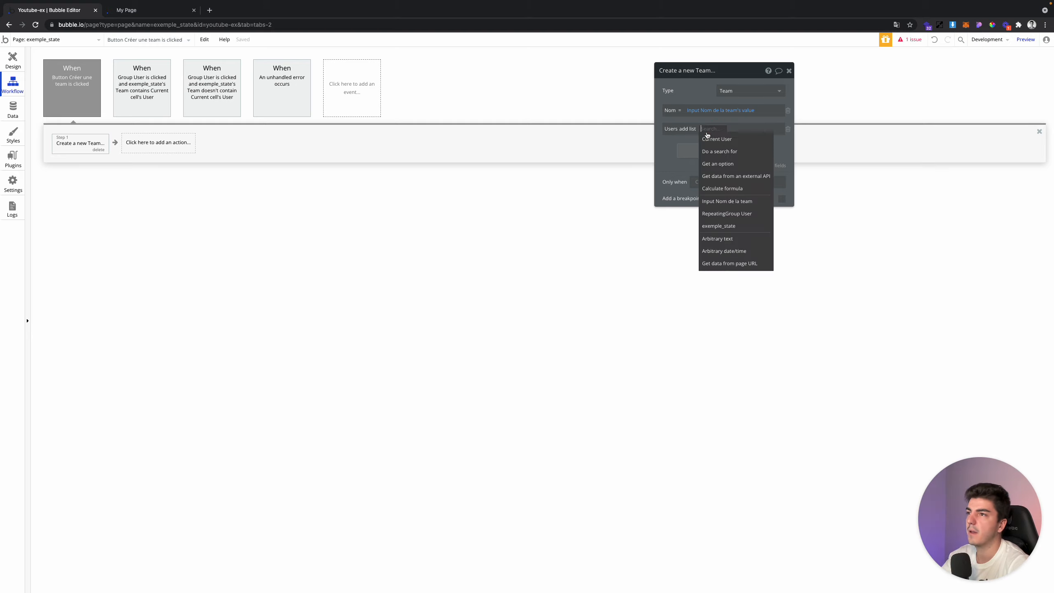
pyautogui.click(727, 226)
pyautogui.click(747, 176)
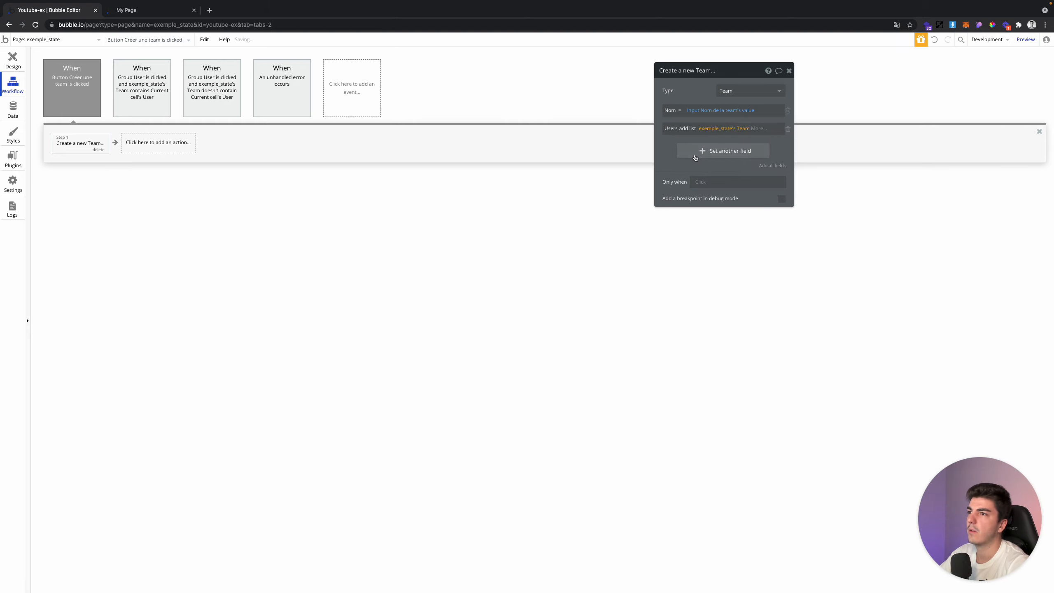
# Try the single "add" operation on the Users field and restore "add list"
pyautogui.click(687, 129)
pyautogui.click(686, 139)
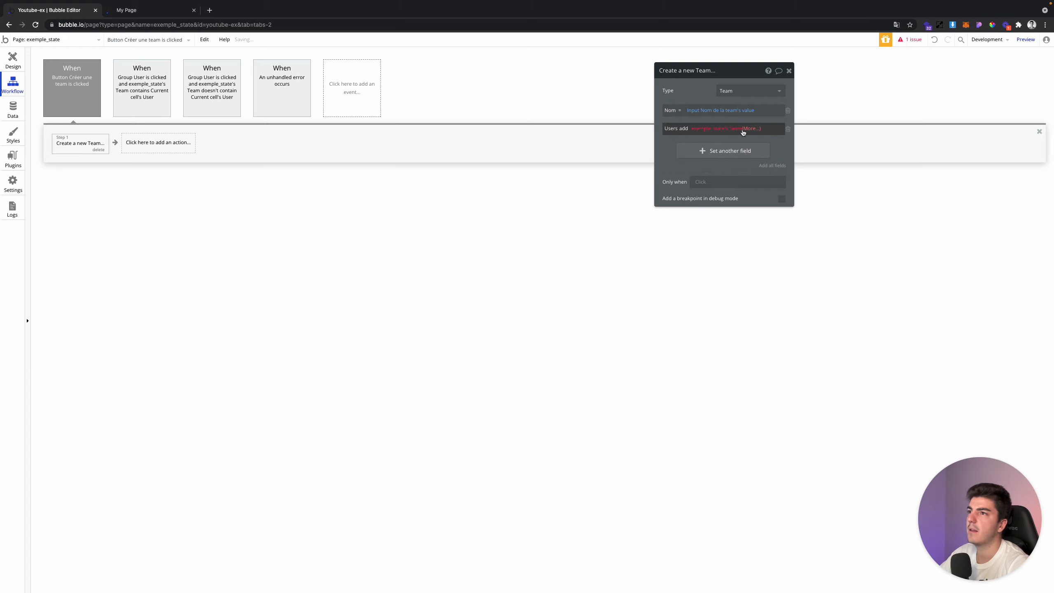
pyautogui.click(752, 130)
pyautogui.click(677, 133)
pyautogui.click(687, 130)
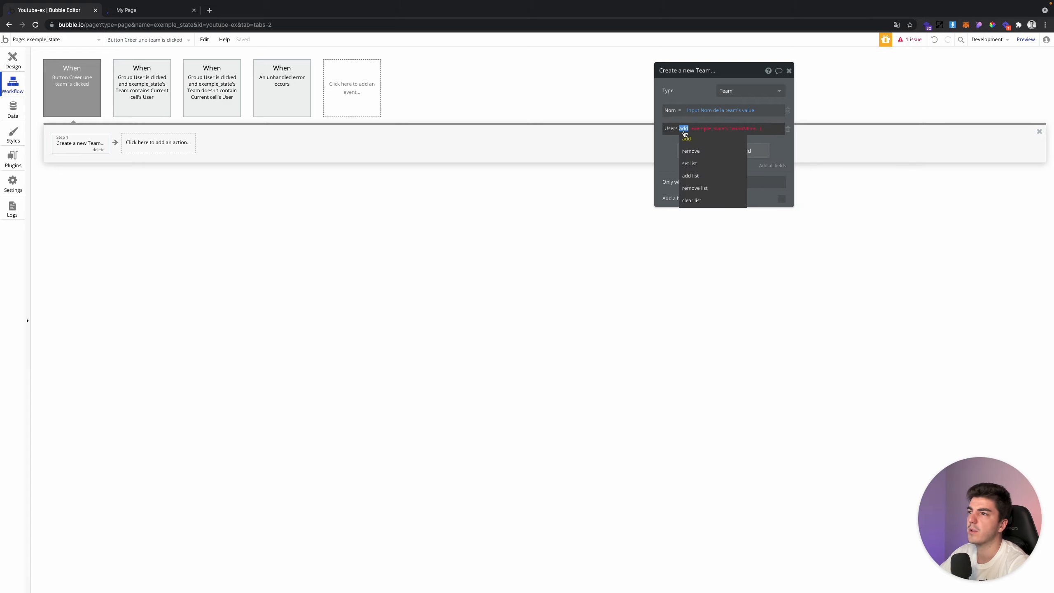
pyautogui.click(696, 177)
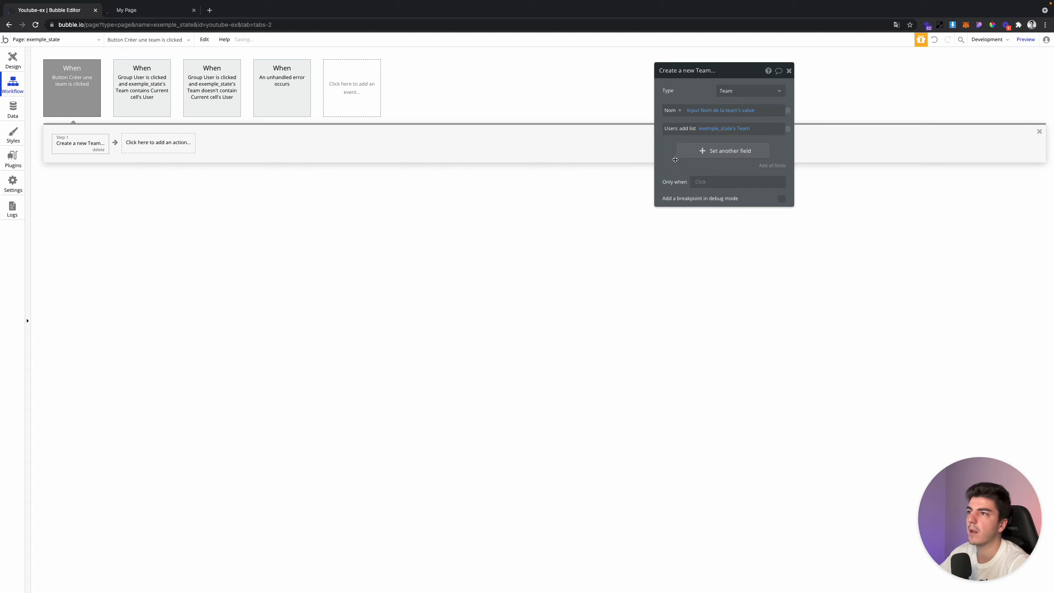
# On the exemple_state page, draw a two-row repeating group of about 489 × 360 px beside the form, below the team names text
pyautogui.click(132, 11)
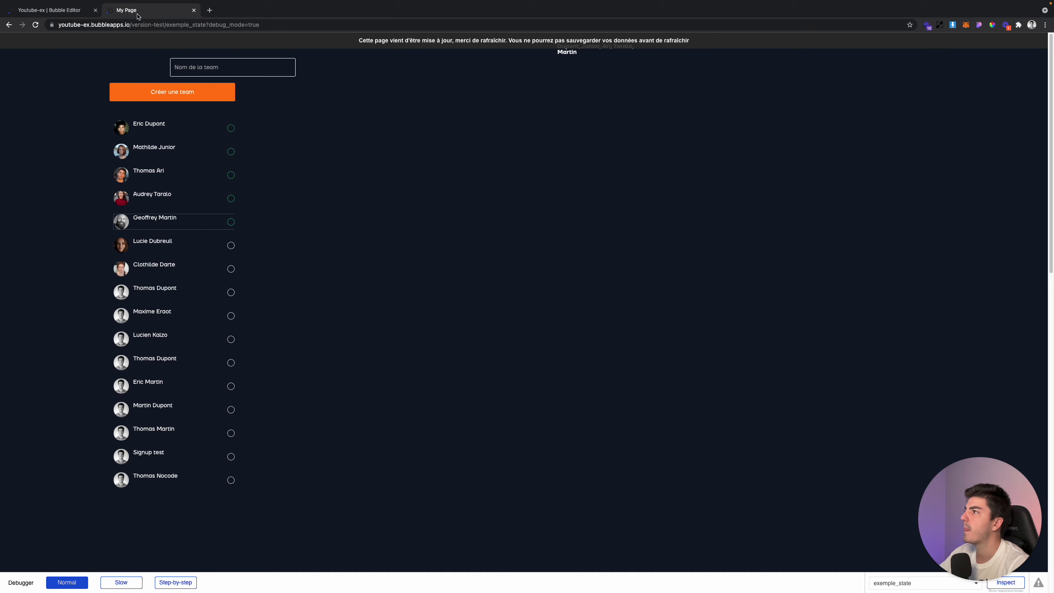
pyautogui.click(63, 8)
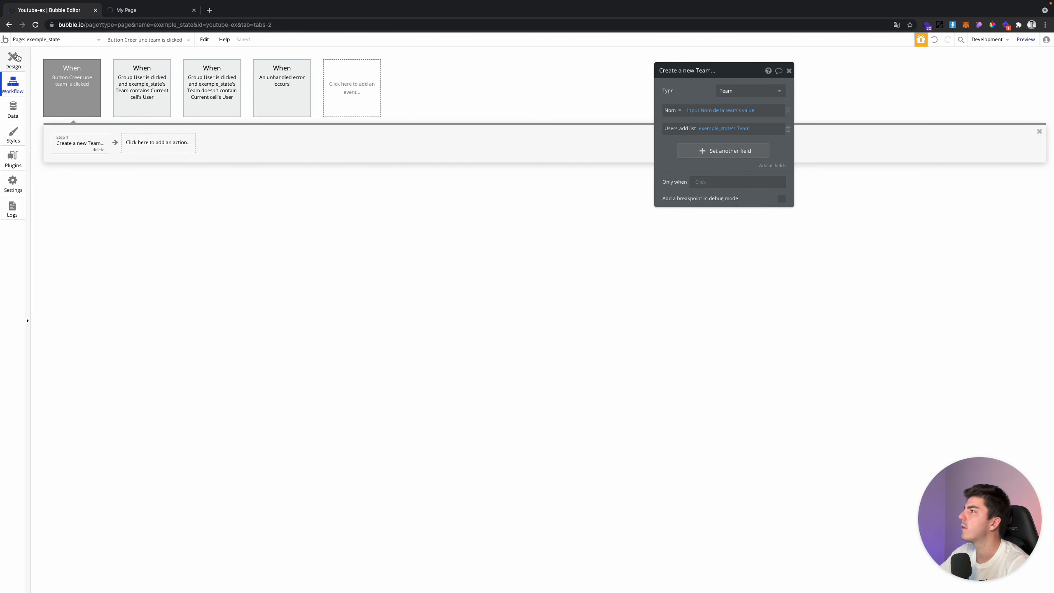
pyautogui.click(17, 58)
pyautogui.click(788, 71)
pyautogui.click(79, 277)
pyautogui.moveTo(573, 99)
pyautogui.mouseDown()
pyautogui.moveTo(730, 172)
pyautogui.moveTo(777, 248)
pyautogui.mouseUp()
pyautogui.click(710, 172)
pyautogui.click(704, 187)
# Set the repeating group's type of content to Team
pyautogui.moveTo(692, 131); pyautogui.dragTo(821, 135)
pyautogui.click(876, 111)
pyautogui.click(854, 161)
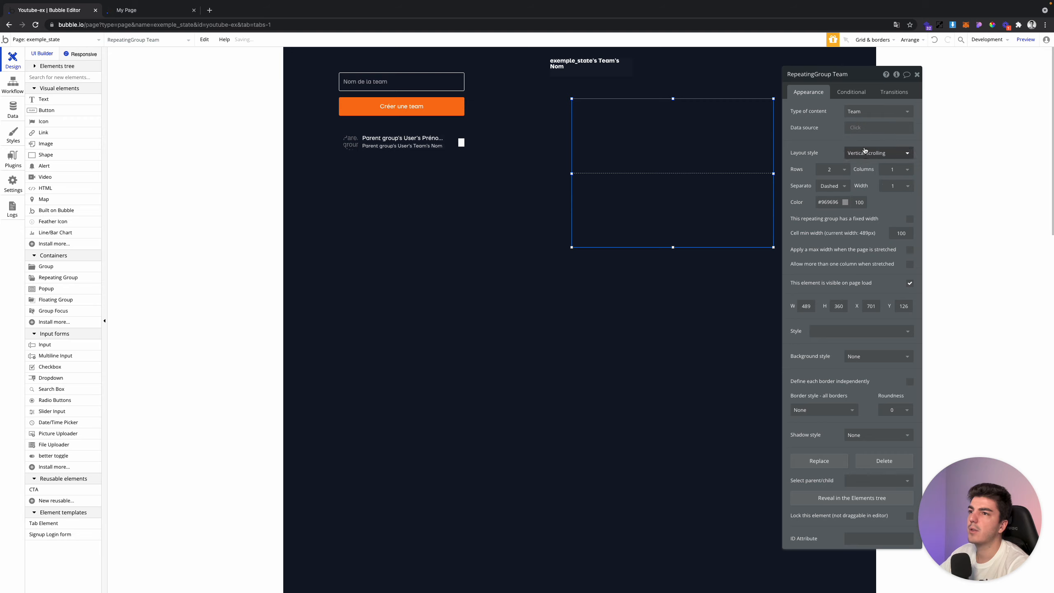
# Set the Team repeating group's data source to a search for the Team type
pyautogui.click(879, 128)
pyautogui.click(868, 163)
pyautogui.click(732, 94)
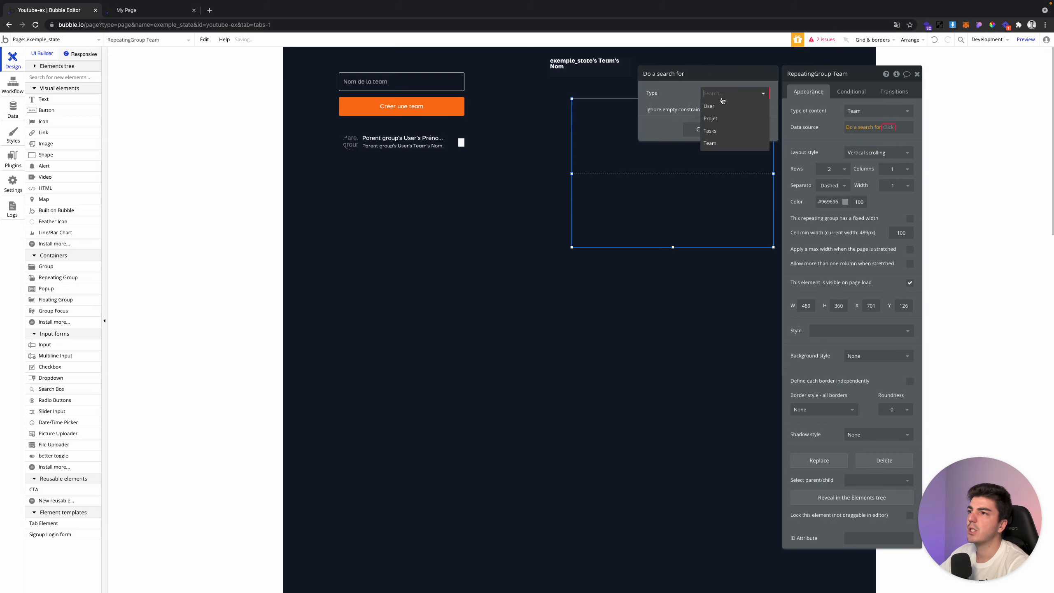
pyautogui.click(721, 144)
pyautogui.click(703, 174)
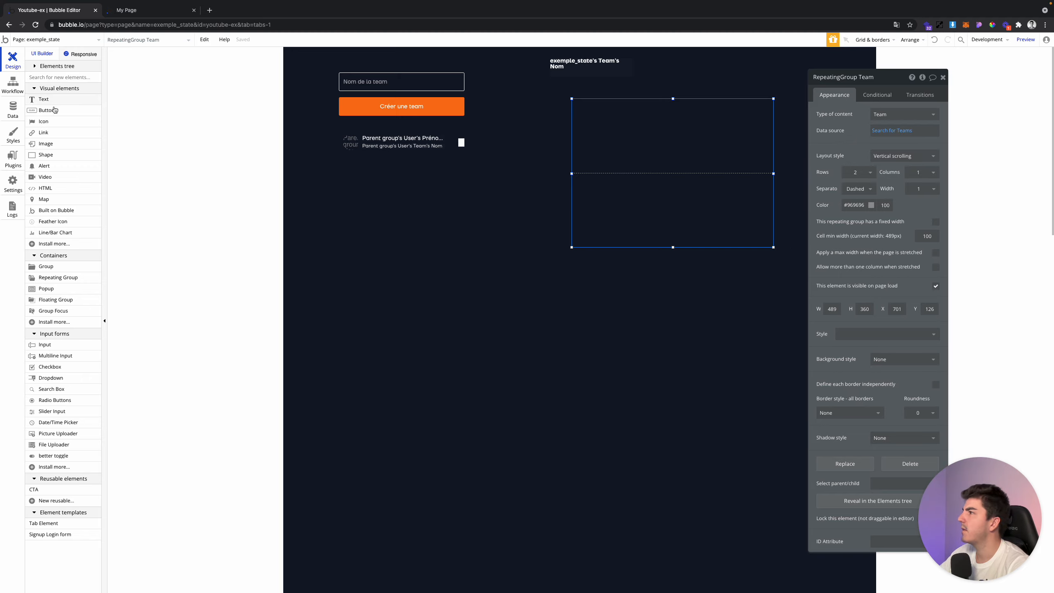
# Paste a copy of the users repeating group into the Team repeating group's first cell and narrow the outer group to 305 px
pyautogui.click(58, 277)
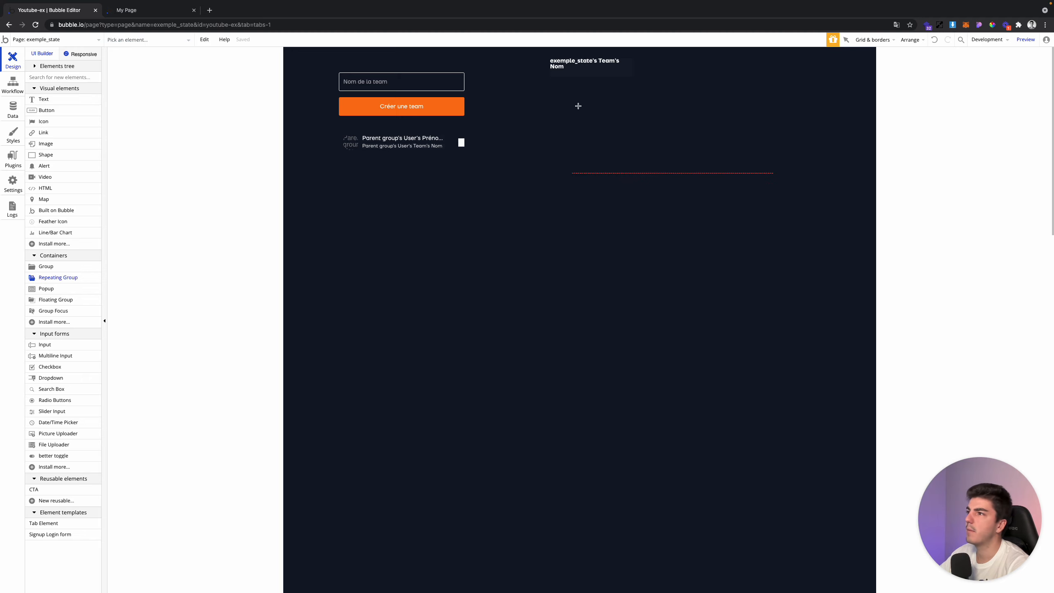
pyautogui.click(629, 146)
pyautogui.hotkey('ctrl', 'v')
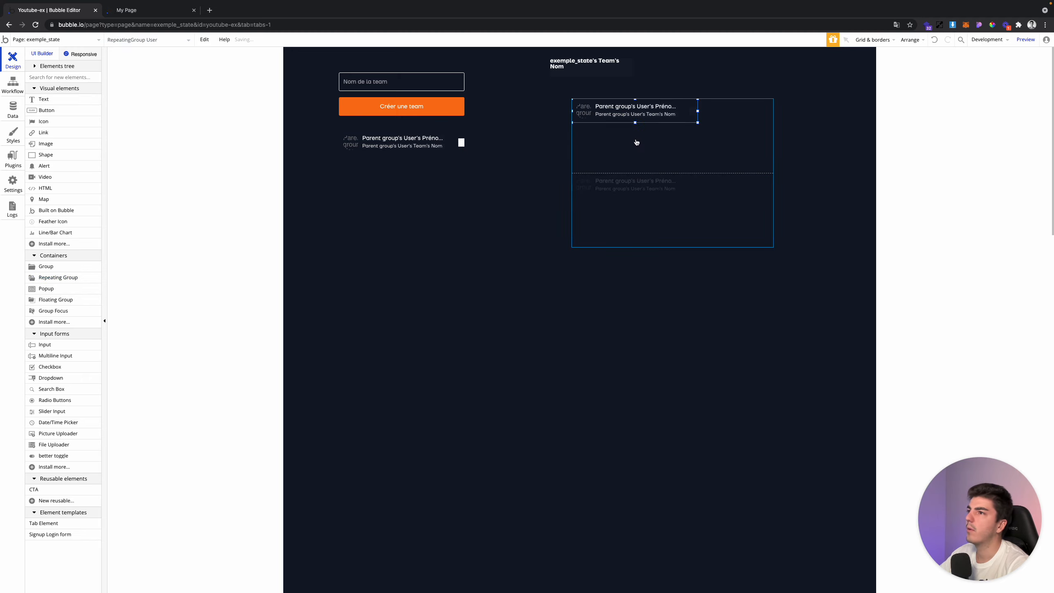
pyautogui.click(767, 165)
pyautogui.moveTo(774, 172); pyautogui.dragTo(698, 172)
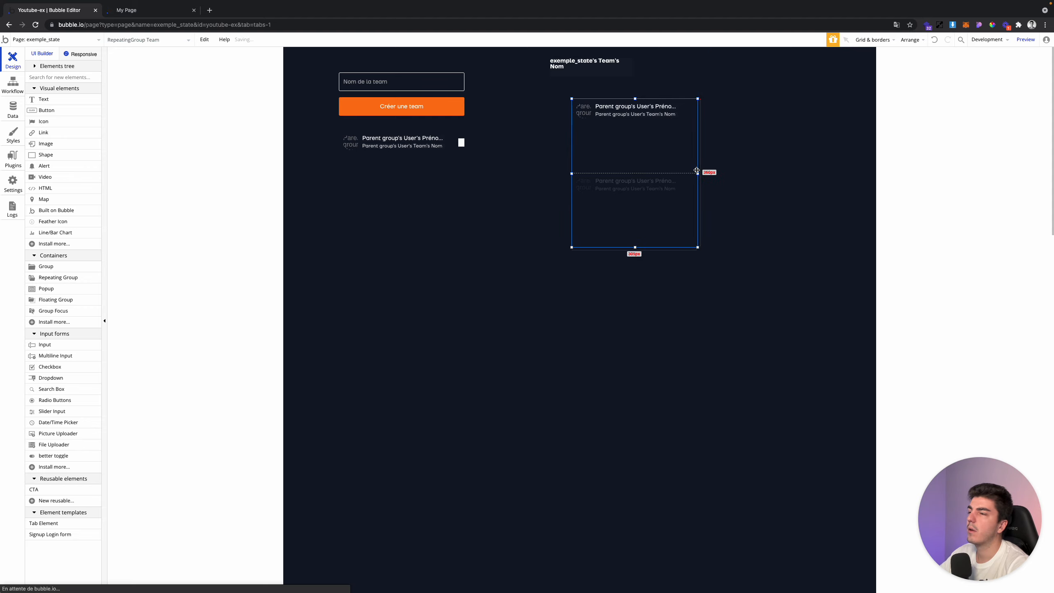
# Constrain the nested repeating group's user search with Team = Current cell's Team
pyautogui.doubleClick(651, 122)
pyautogui.click(891, 130)
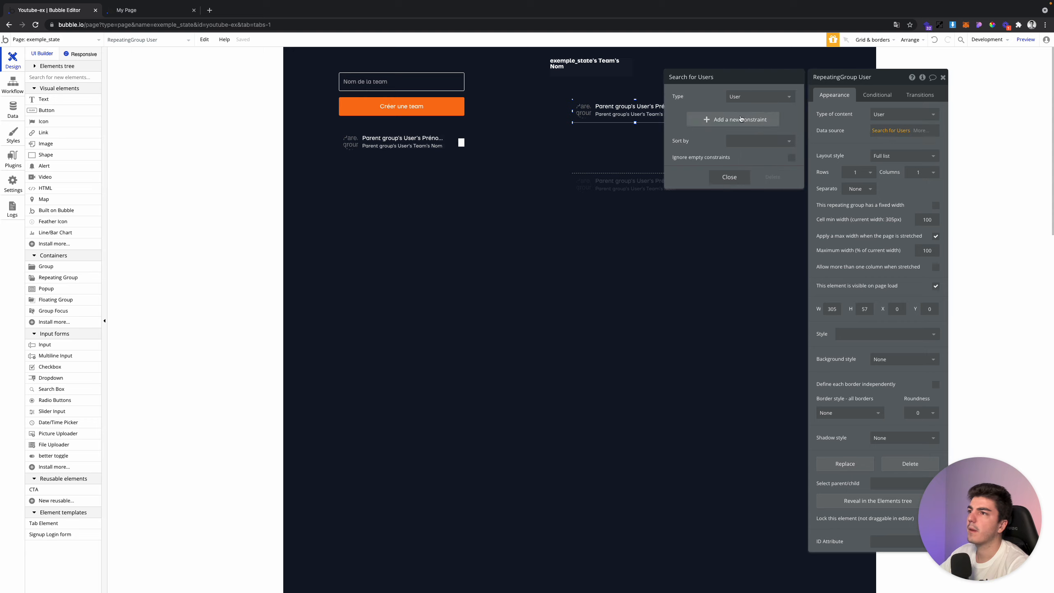
pyautogui.click(721, 121)
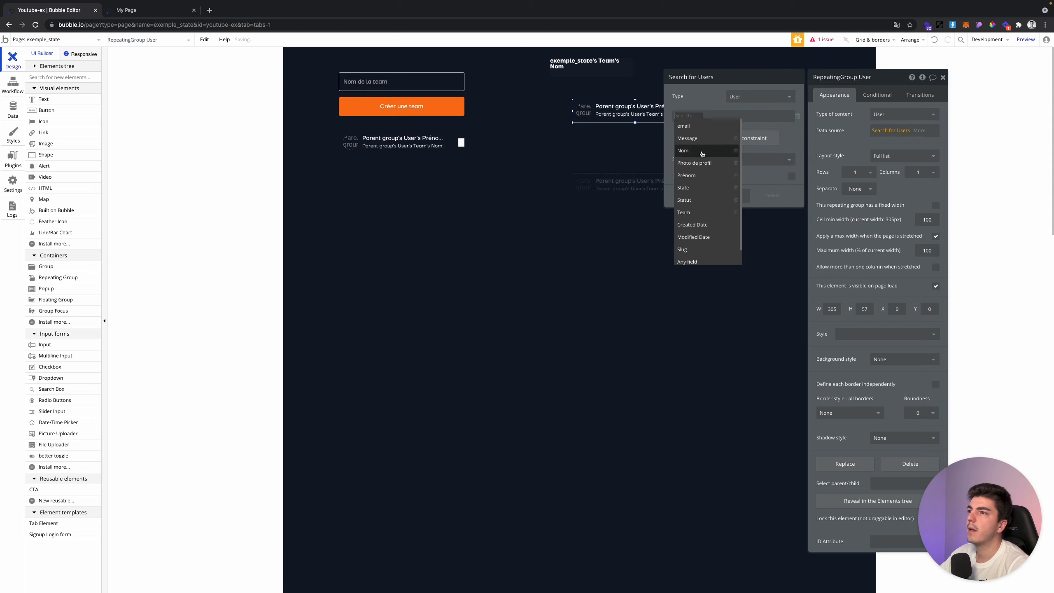
pyautogui.click(705, 212)
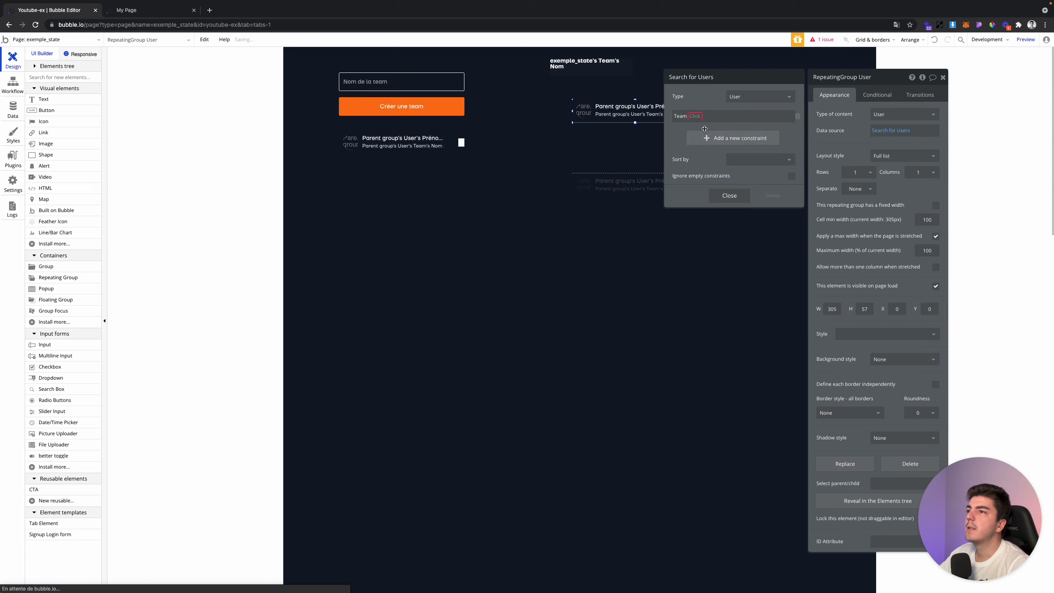
pyautogui.click(700, 126)
pyautogui.click(710, 126)
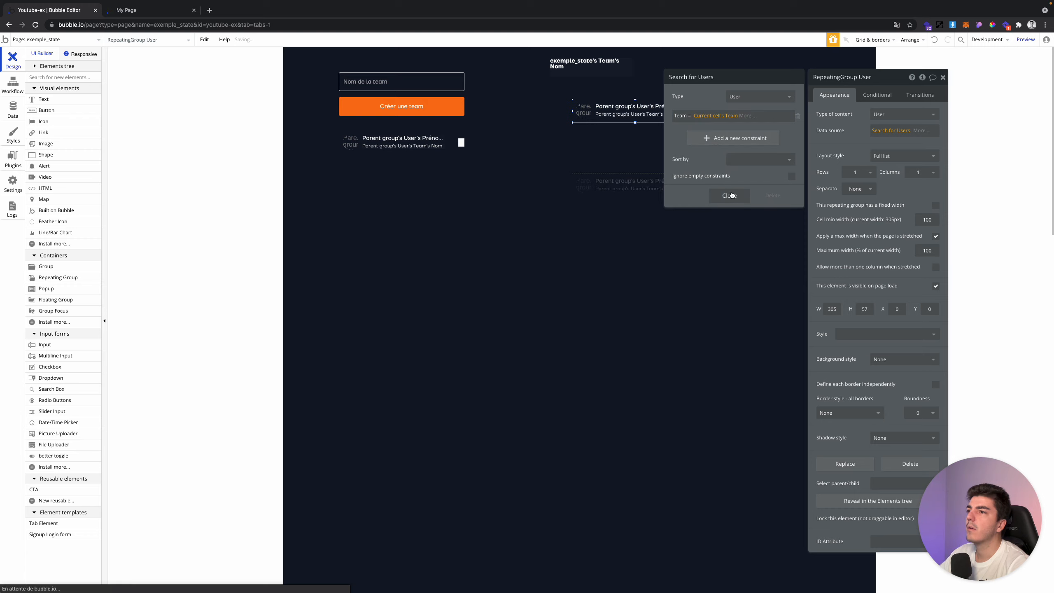
pyautogui.click(728, 194)
# Set the Team repeating group's layout style to Full list
pyautogui.click(680, 230)
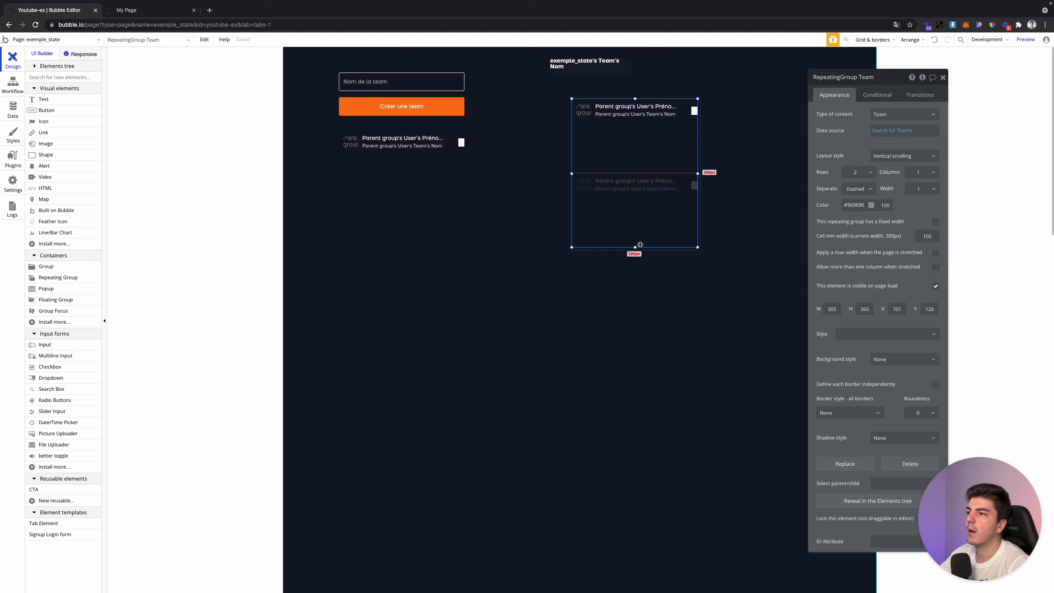
pyautogui.click(895, 157)
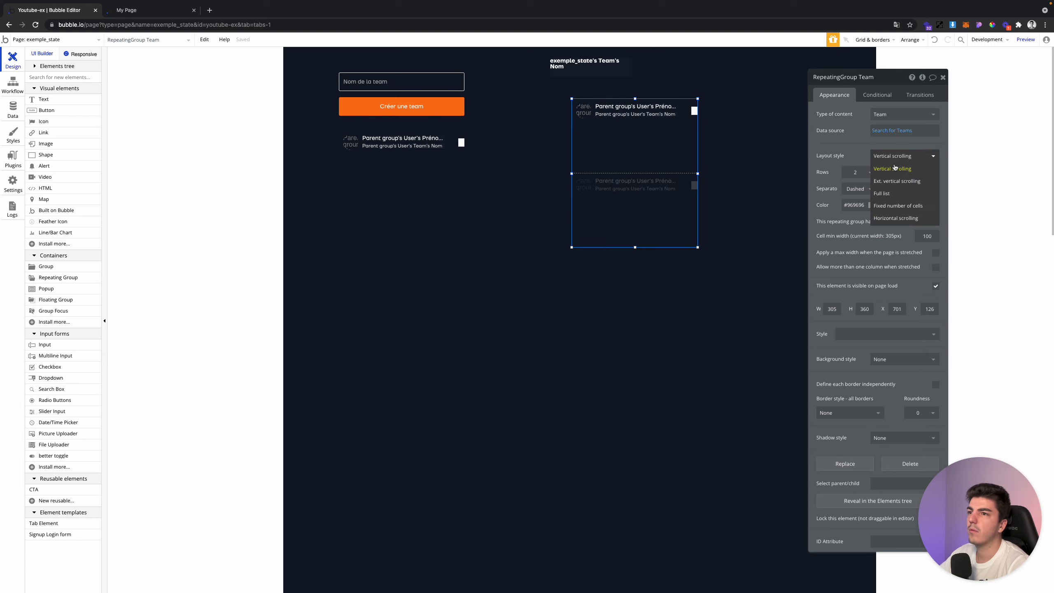
pyautogui.click(891, 193)
pyautogui.click(863, 189)
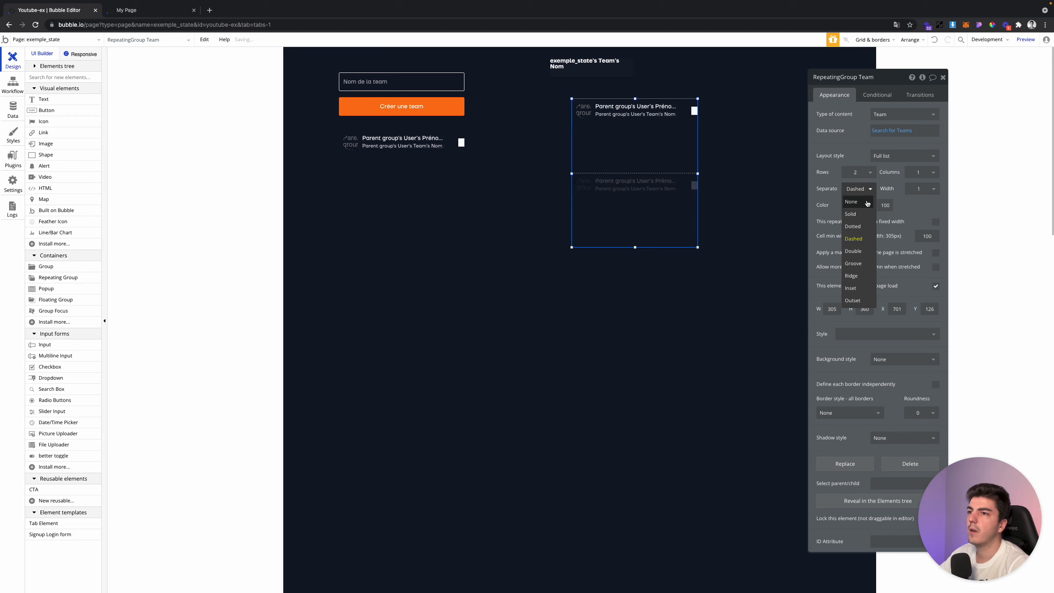
# Move the nested users list down in its cell and paste a copy of the team names text above it
pyautogui.click(668, 124)
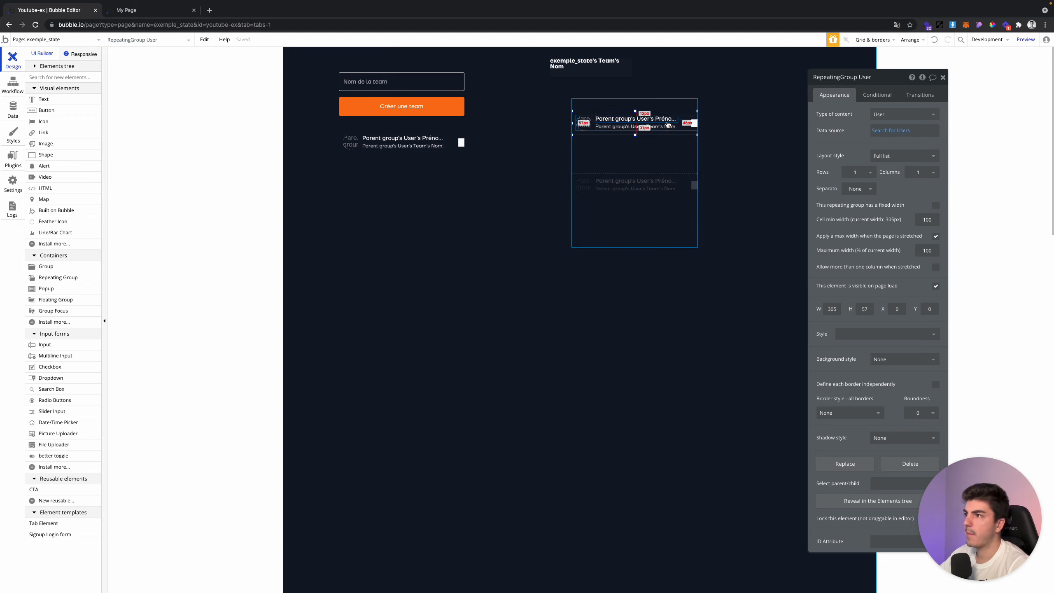
pyautogui.click(44, 99)
pyautogui.click(579, 61)
pyautogui.hotkey('ctrl', 'c')
pyautogui.click(645, 109)
pyautogui.hotkey('ctrl', 'v')
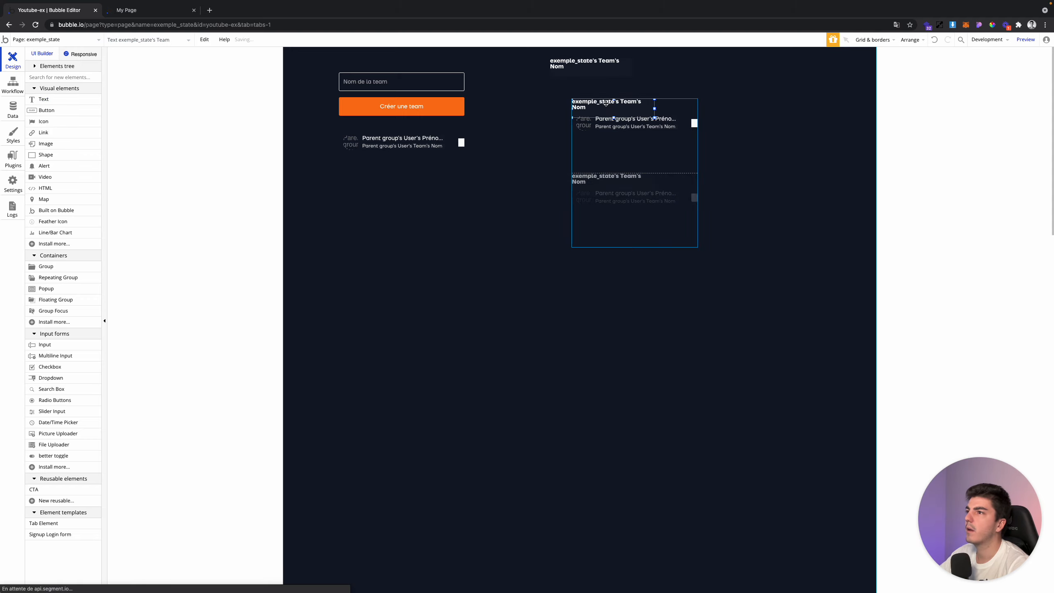
# Resize the pasted text to the full 305 px cell width and about 15 px high, and nudge the nested users list up beneath it
pyautogui.moveTo(655, 108); pyautogui.dragTo(699, 110)
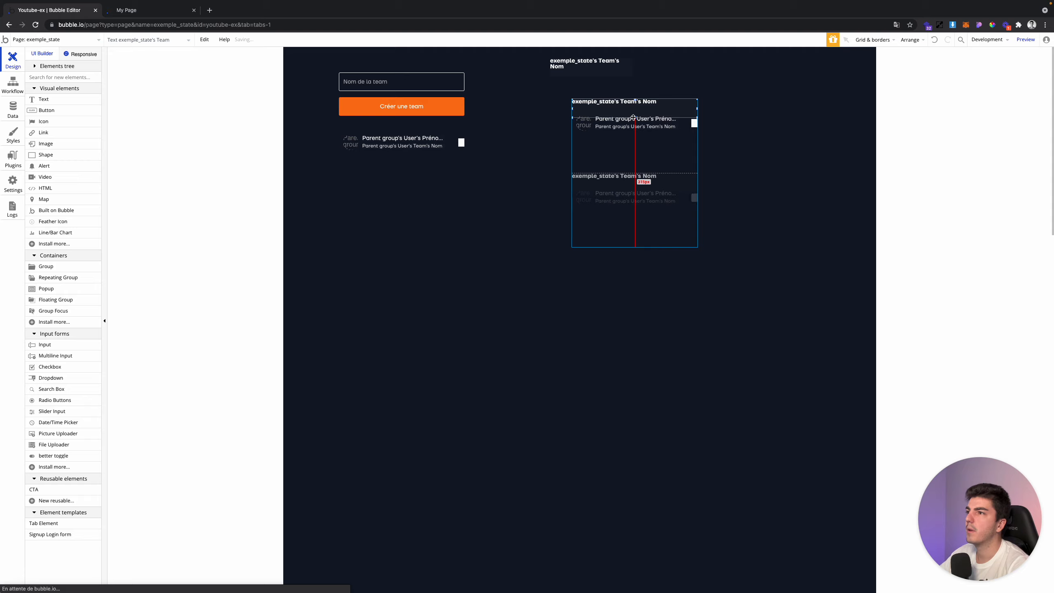
pyautogui.moveTo(634, 118); pyautogui.dragTo(634, 106)
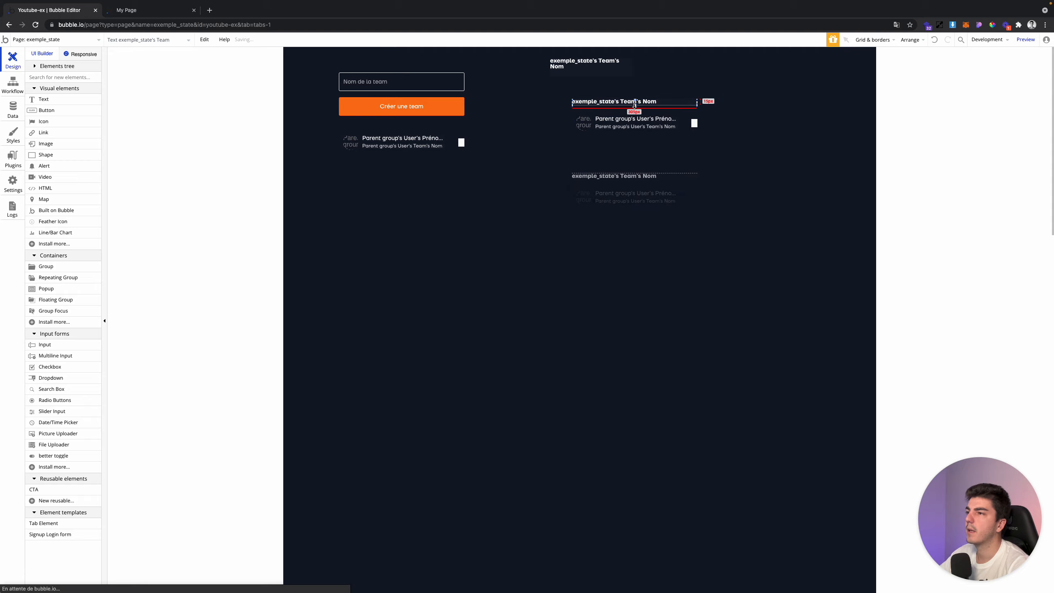
pyautogui.click(615, 132)
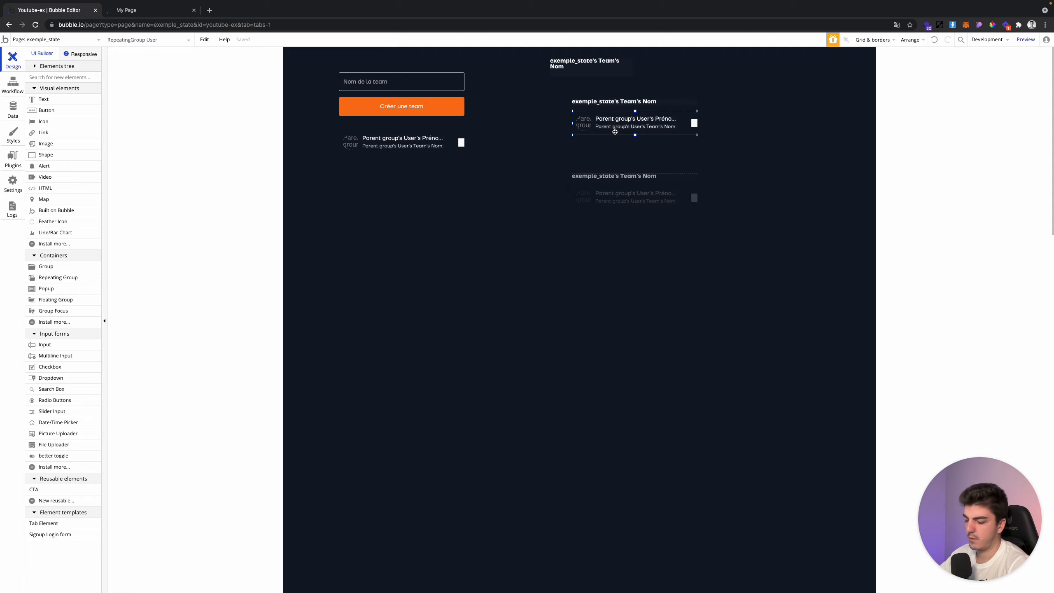
pyautogui.press('Up')
# Replace the pasted text's content with the dynamic expression Current cell's Team's Nom
pyautogui.click(607, 104)
pyautogui.click(610, 104)
pyautogui.doubleClick(609, 103)
pyautogui.rightClick(848, 113)
pyautogui.click(878, 116)
pyautogui.click(834, 113)
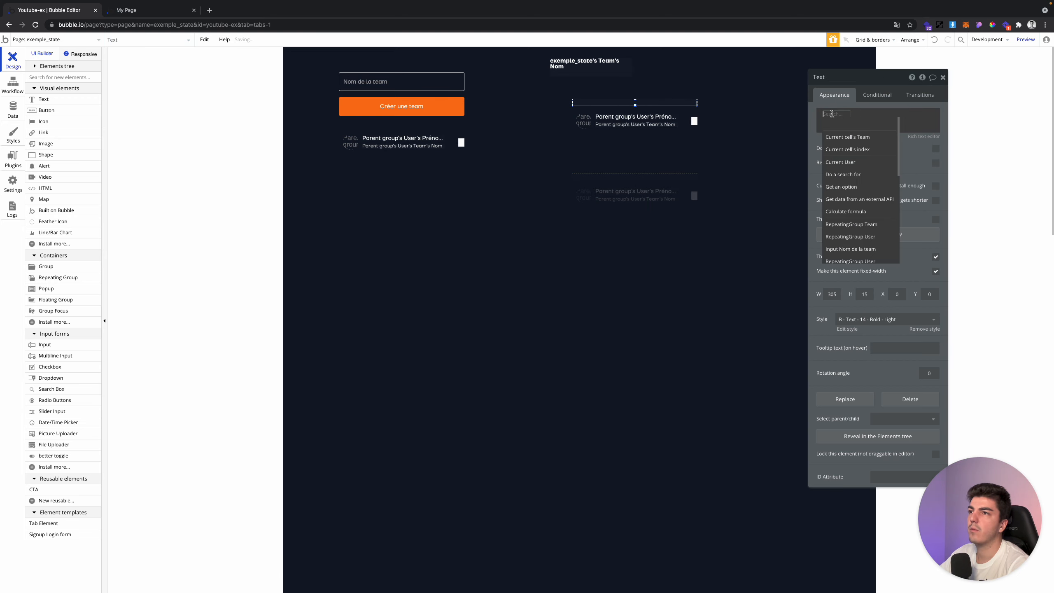
pyautogui.click(844, 135)
pyautogui.click(878, 124)
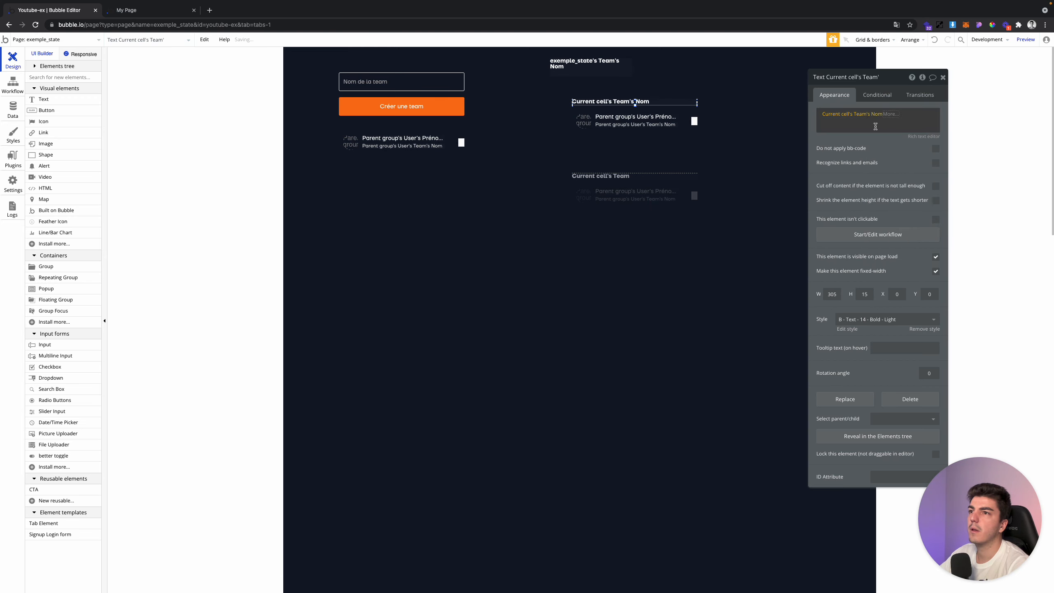
# Set the Team repeating group to 1 row and shrink its height to fit the team name and users list
pyautogui.click(635, 237)
pyautogui.click(858, 172)
pyautogui.click(856, 171)
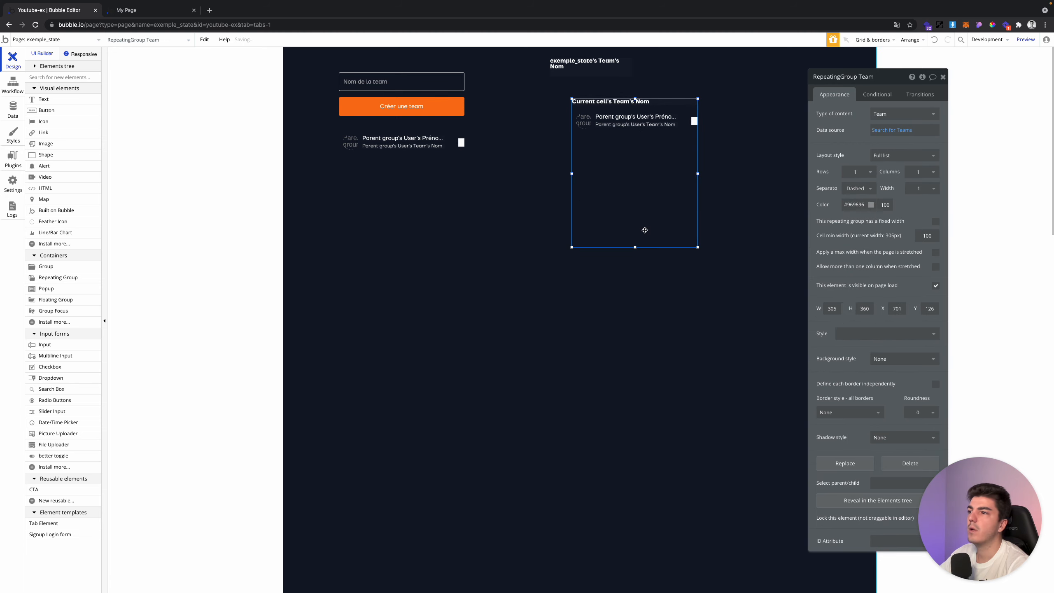
pyautogui.moveTo(634, 247); pyautogui.dragTo(649, 98)
# Delete the standalone exemple_state's Team's Nom text above the Team repeating group
pyautogui.click(449, 84)
pyautogui.click(585, 62)
pyautogui.press('Delete')
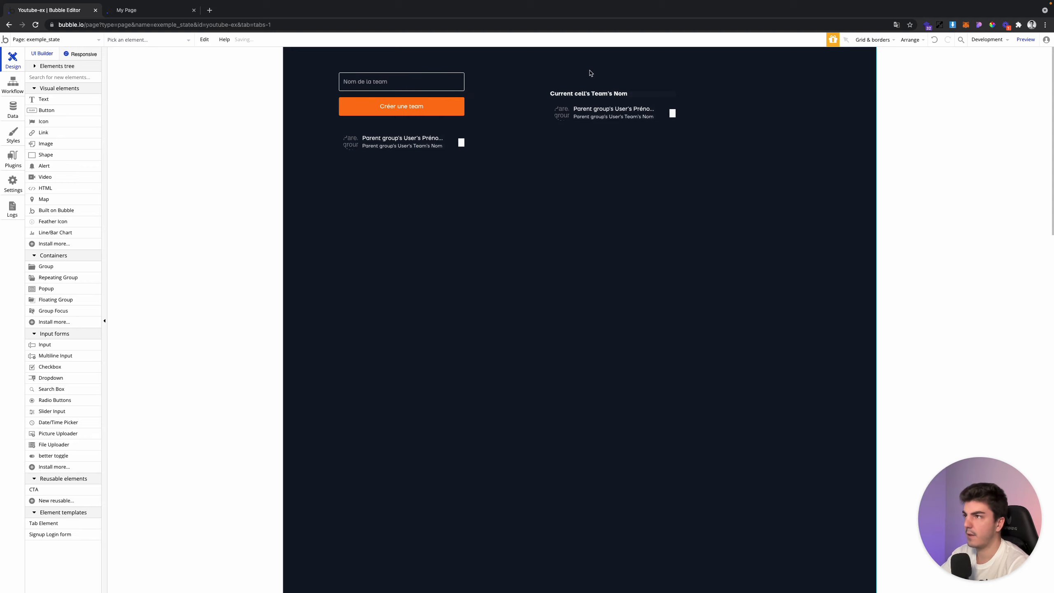
# Undo the accidental shift of the nested users list and move the whole Team repeating group level with the team name input
pyautogui.moveTo(610, 123); pyautogui.dragTo(565, 116)
pyautogui.press('super+z')
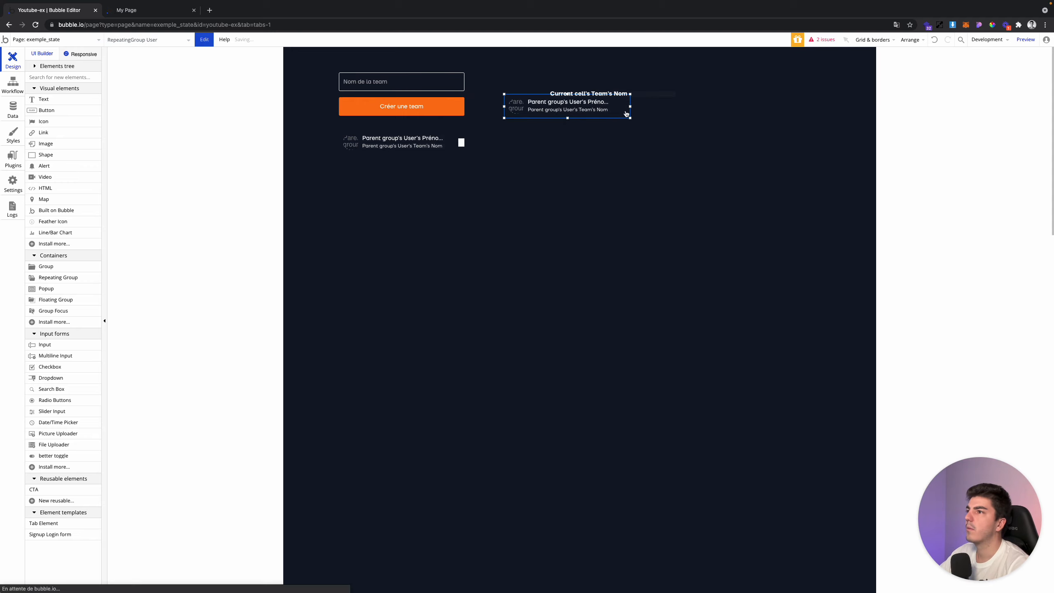
pyautogui.moveTo(643, 99); pyautogui.dragTo(615, 82)
# Reload the My Page preview to check the form and team list layout
pyautogui.click(154, 10)
pyautogui.click(193, 40)
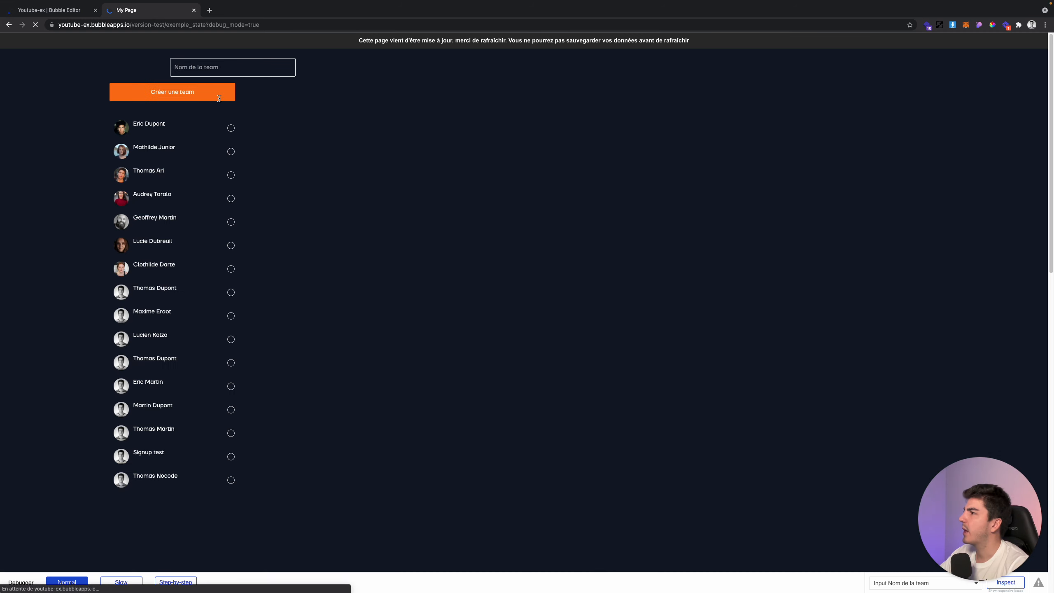
pyautogui.click(115, 67)
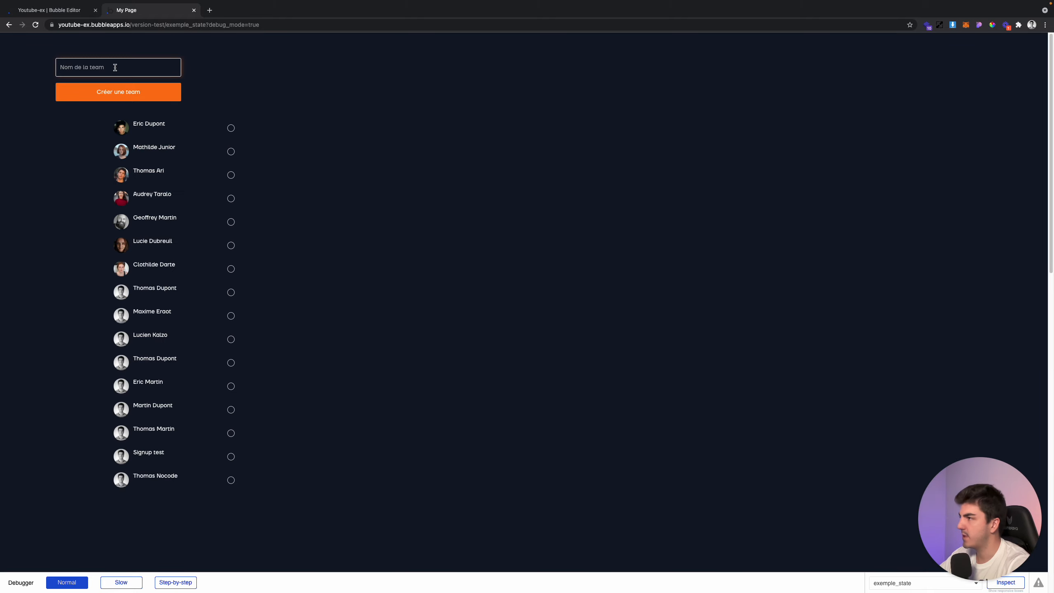
# In the editor's responsive view, apply a max width of 100% to the Team repeating group
pyautogui.click(30, 11)
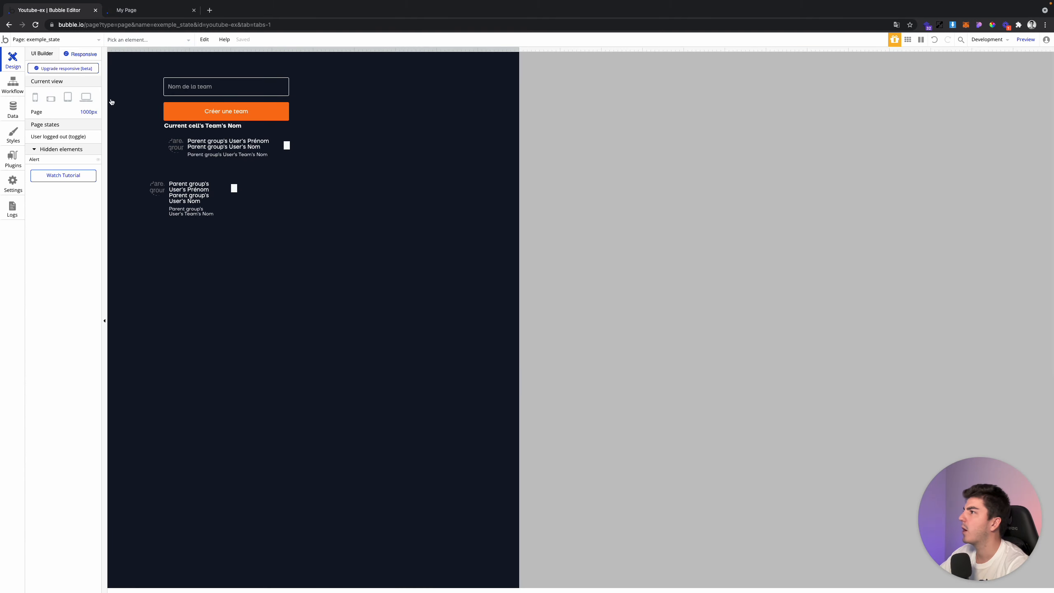
pyautogui.click(621, 54)
pyautogui.click(435, 105)
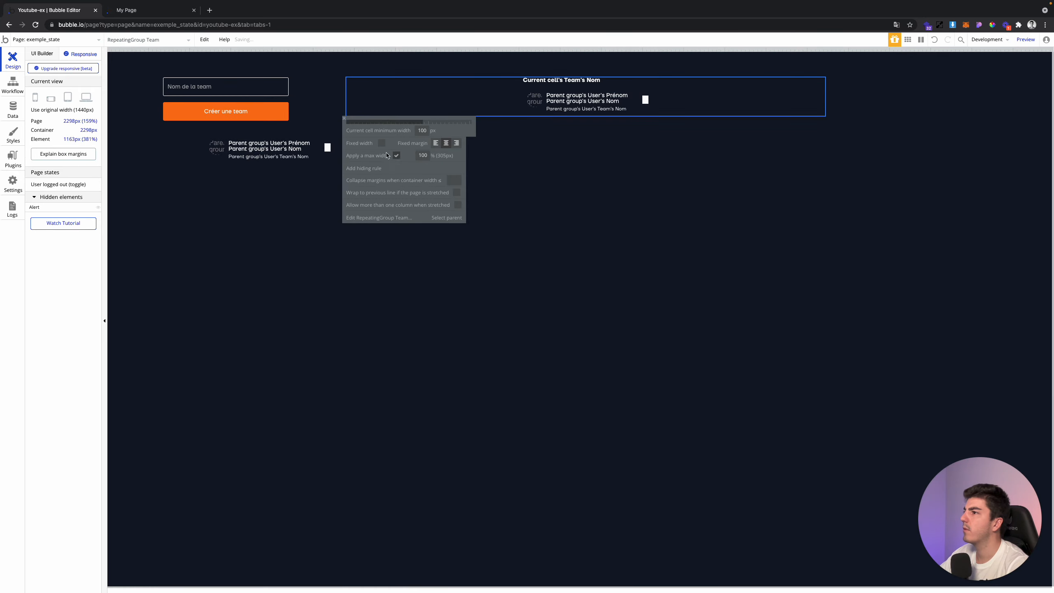
# Group the team name input, the Créer une team button and the users list, and apply a max width to that group
pyautogui.click(49, 55)
pyautogui.click(356, 84)
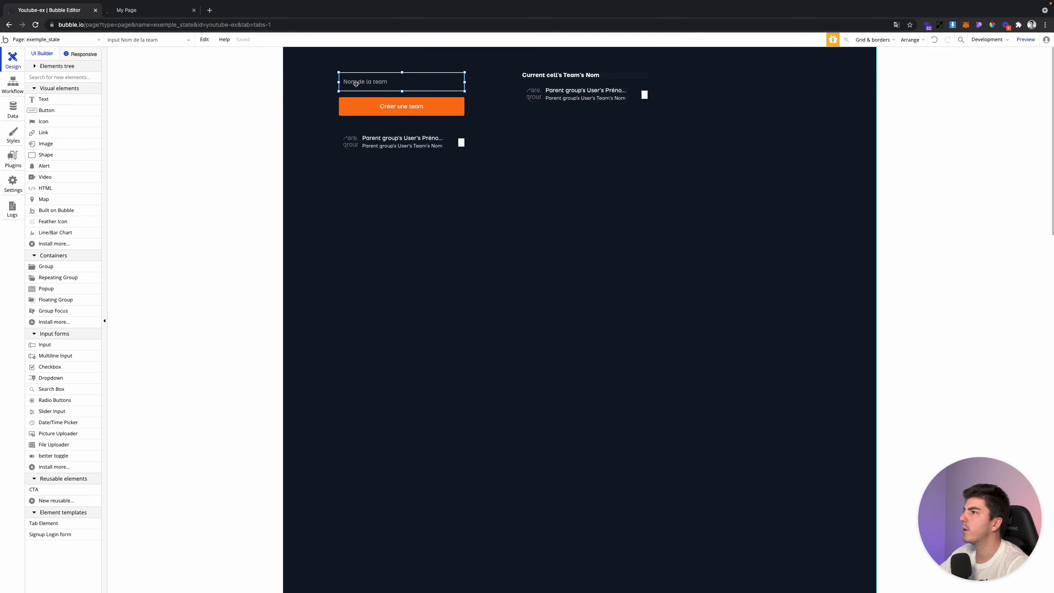
pyautogui.rightClick(358, 133)
pyautogui.click(400, 183)
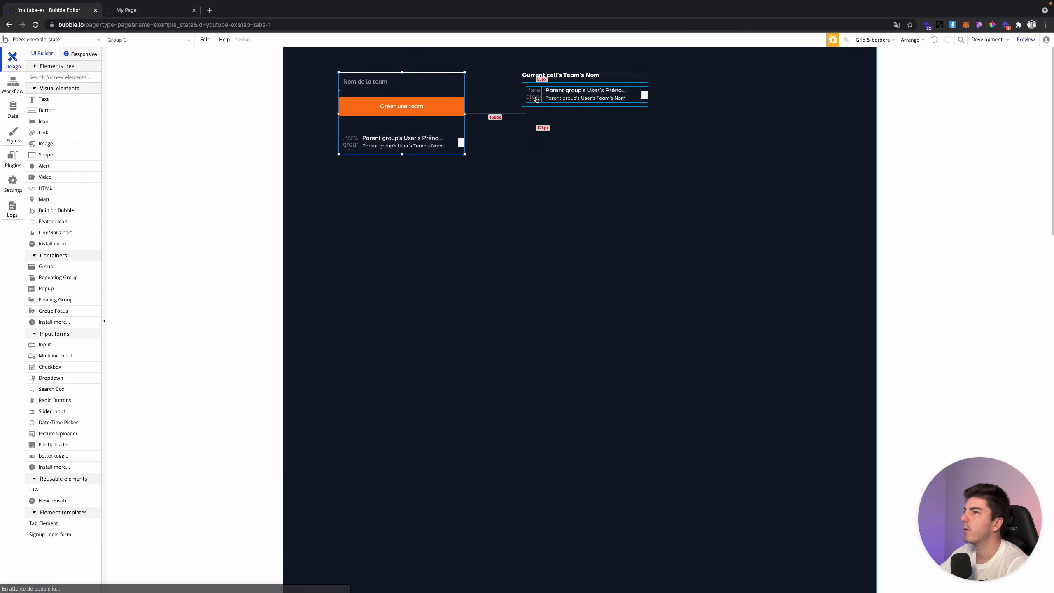
pyautogui.click(84, 53)
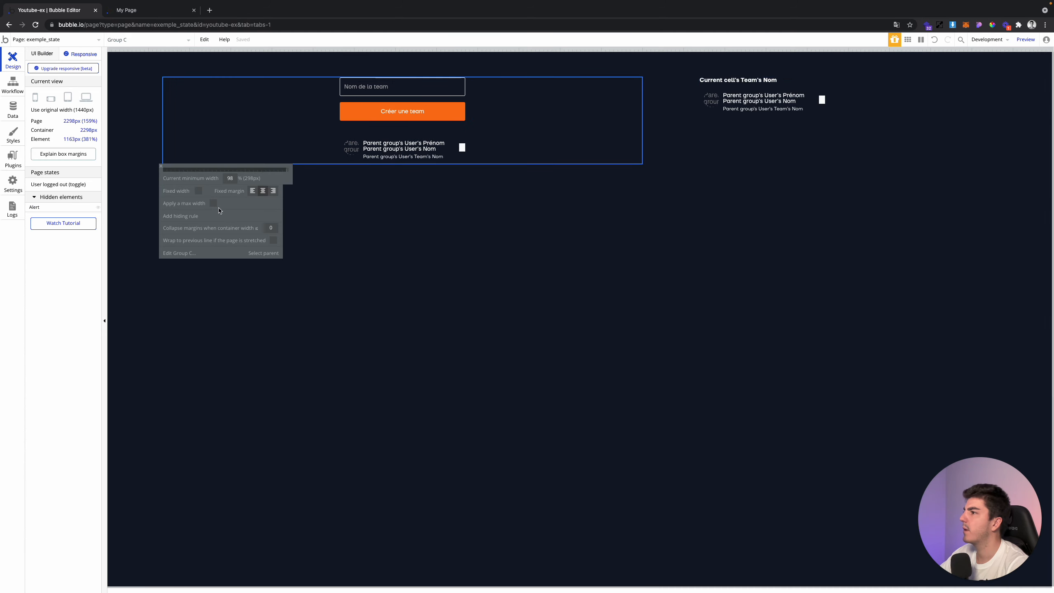
pyautogui.click(214, 203)
# Reload the preview and create a team named "Team Bleu" with the first four users selected
pyautogui.click(143, 12)
pyautogui.click(209, 43)
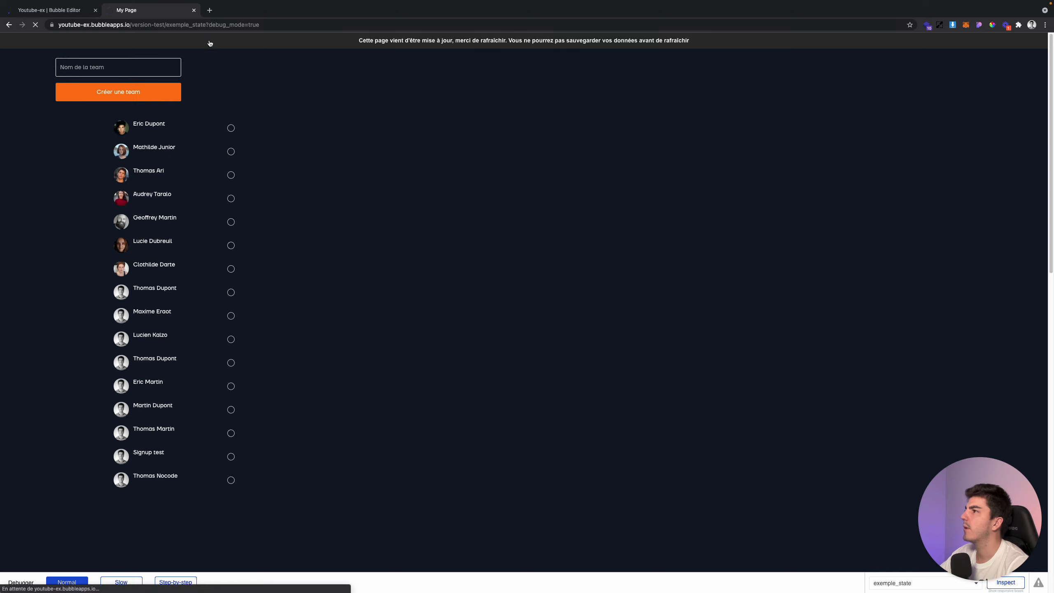
pyautogui.write('Team Bleu')
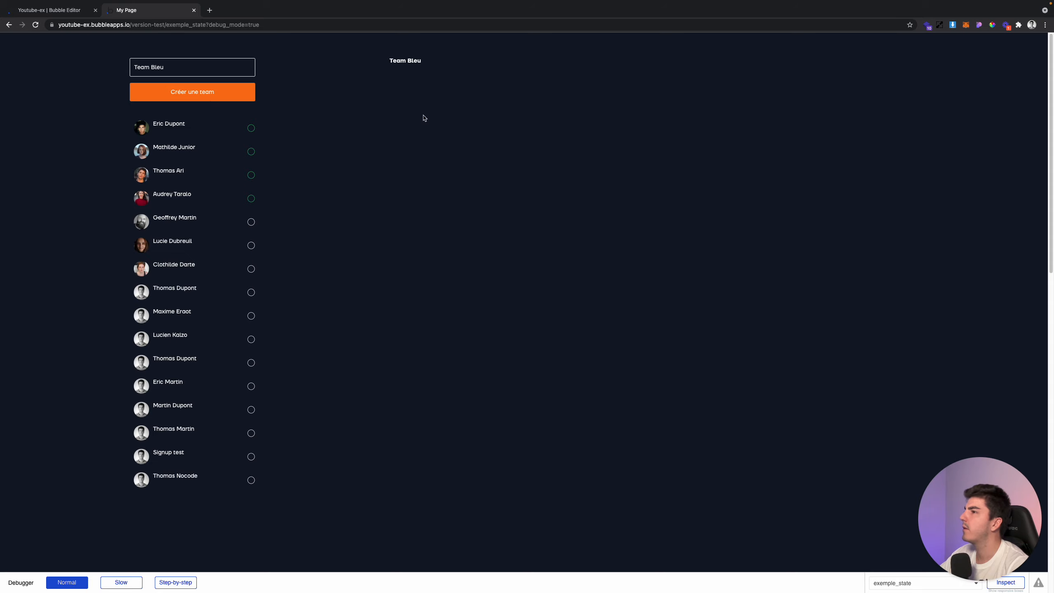
# Inspect the nested users list's responsive settings and search constraint, plus the data source of the user group inside it
pyautogui.click(68, 6)
pyautogui.click(527, 111)
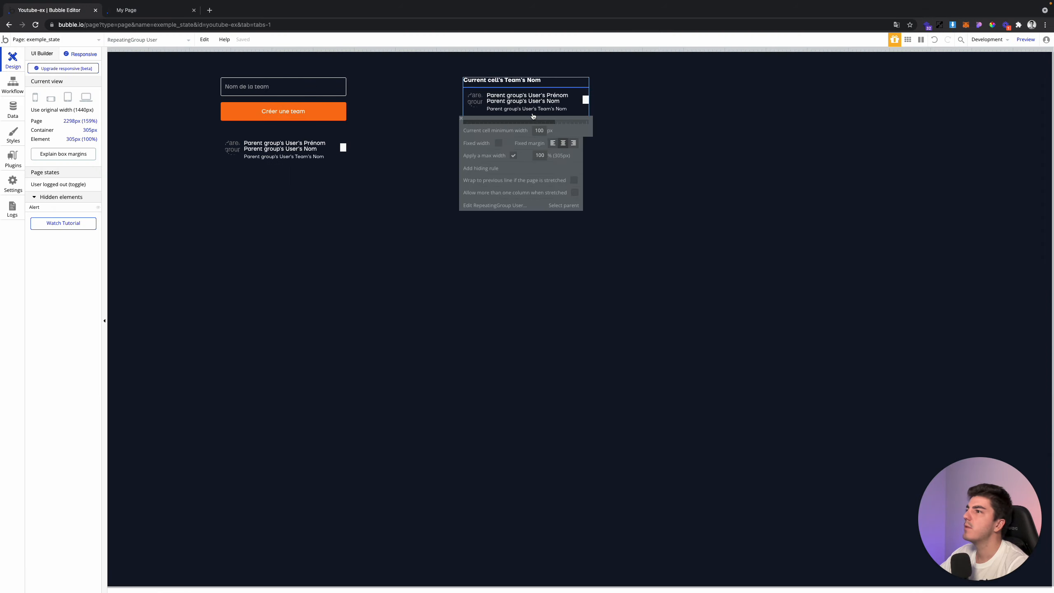
pyautogui.click(54, 58)
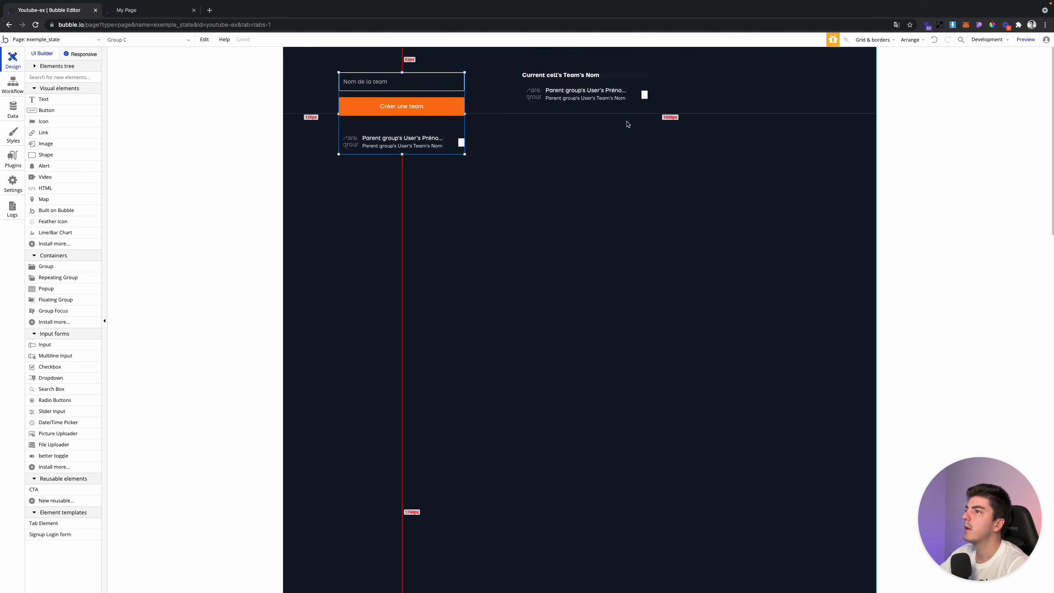
pyautogui.click(565, 104)
pyautogui.click(890, 131)
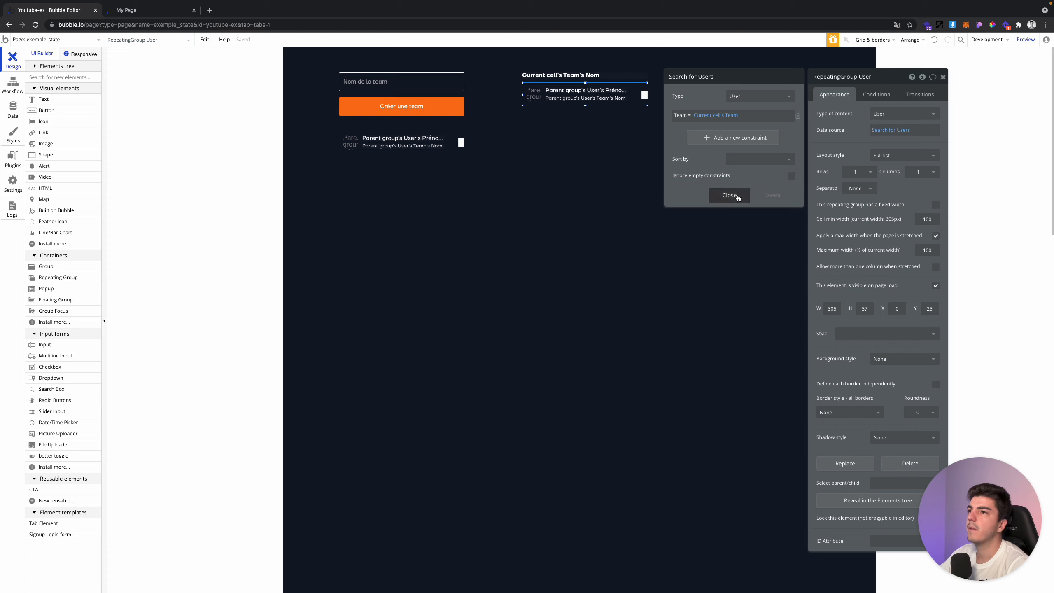
pyautogui.click(737, 197)
pyautogui.click(544, 99)
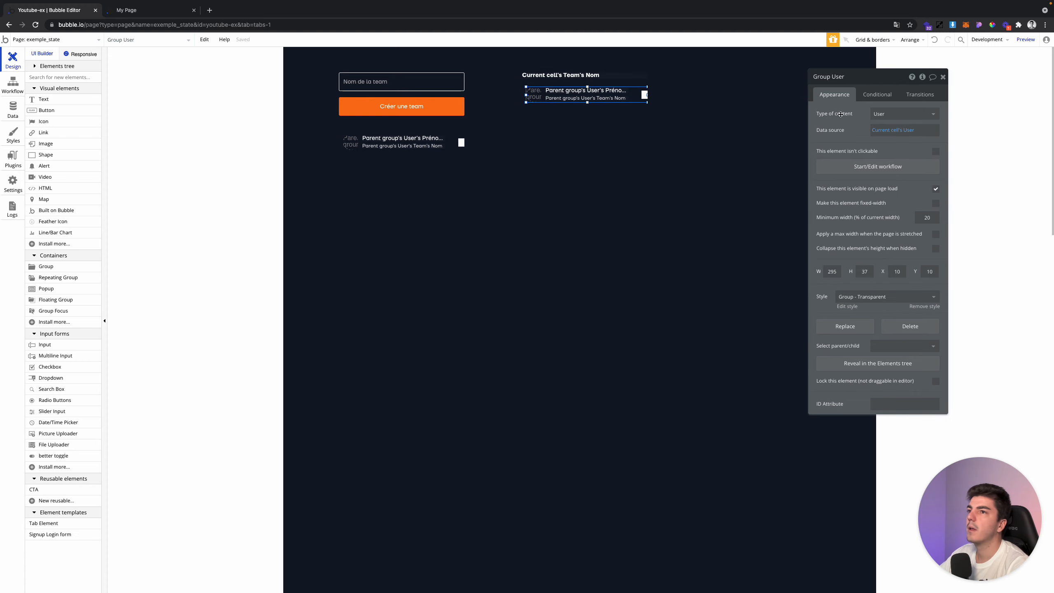
# Try Team as the nested user group's content type with Current cell's User as data source, and switch the type back to User
pyautogui.click(891, 114)
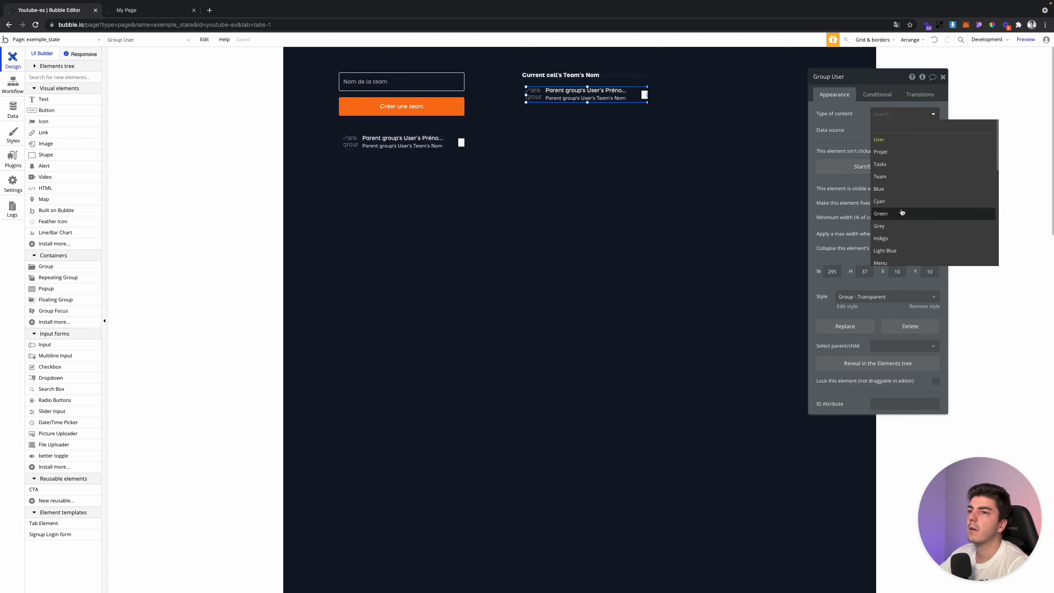
pyautogui.click(886, 177)
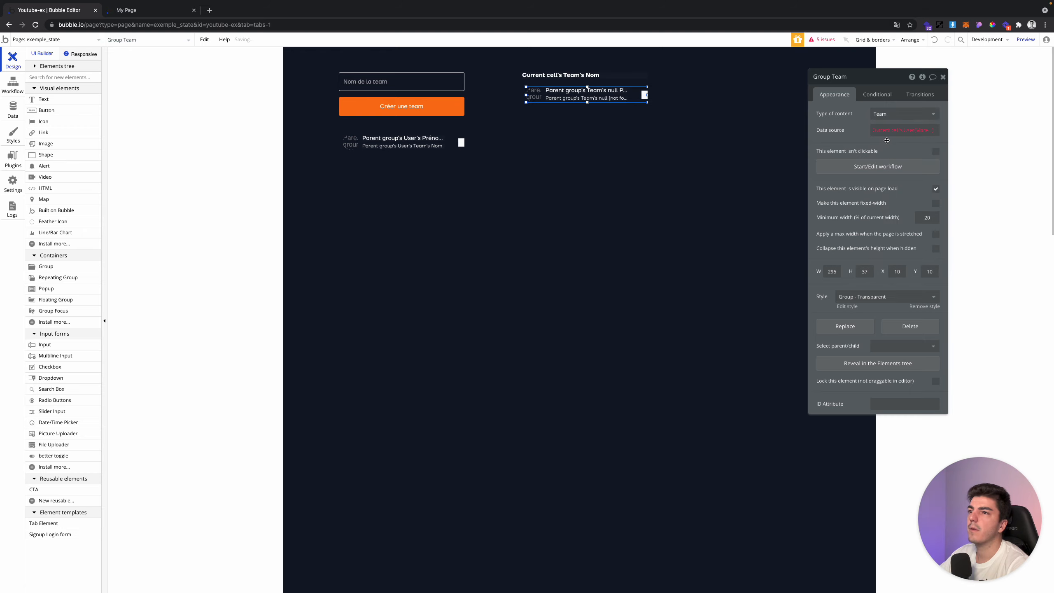
pyautogui.click(892, 130)
pyautogui.rightClick(908, 130)
pyautogui.click(954, 128)
pyautogui.click(885, 130)
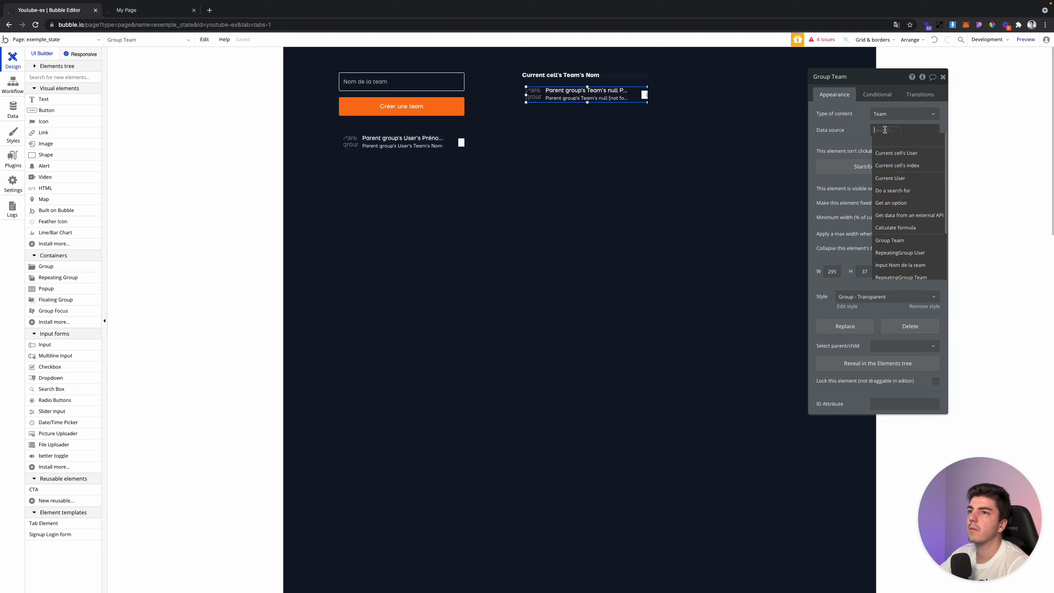
pyautogui.click(896, 153)
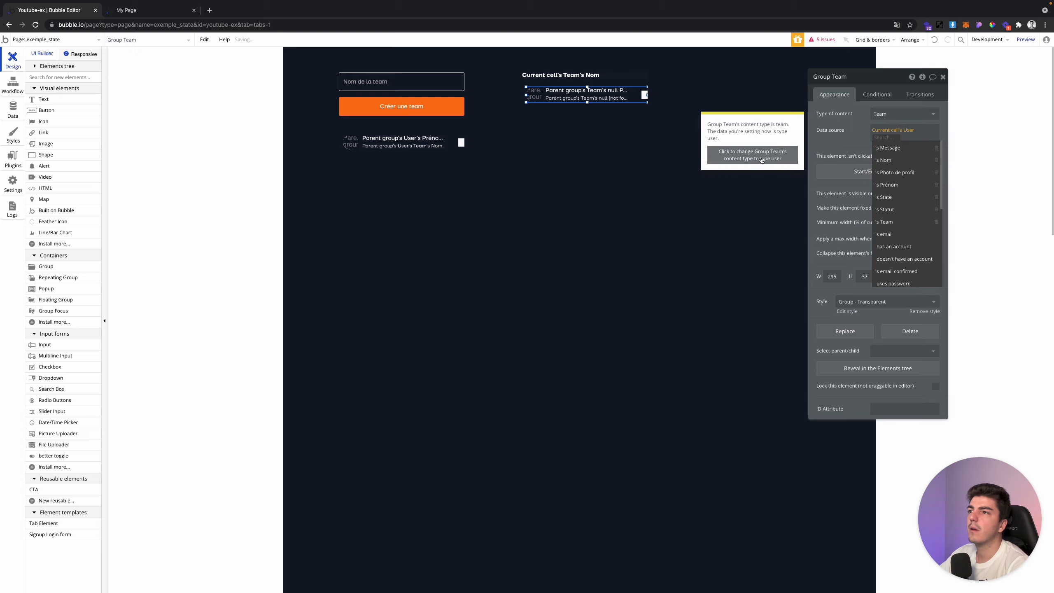
pyautogui.click(762, 160)
# Examine the elements inside the nested user group, and compare the Teams and Users records in the app data
pyautogui.click(592, 99)
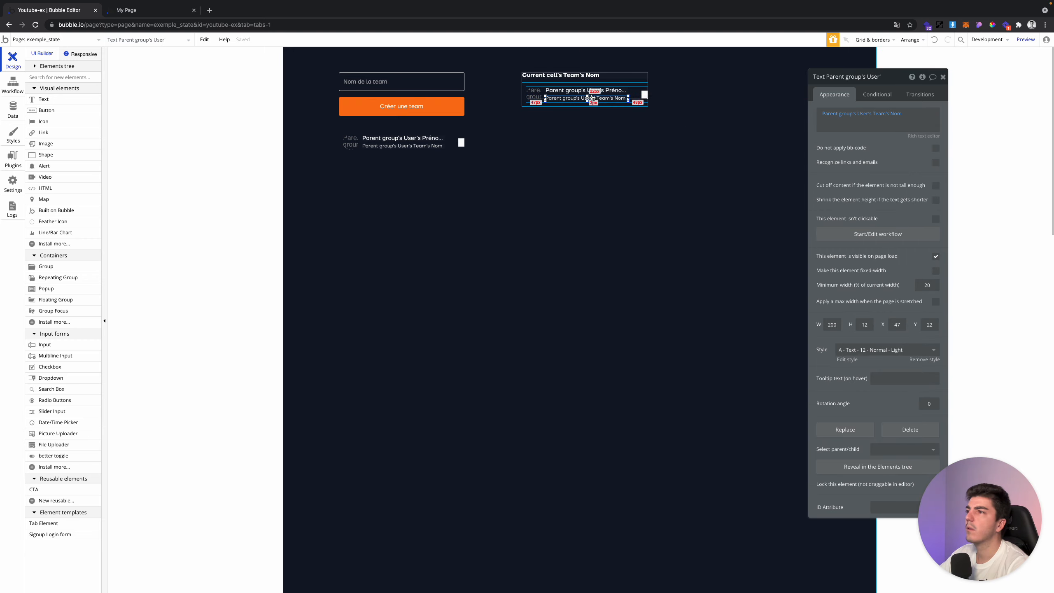
pyautogui.click(583, 104)
pyautogui.click(536, 98)
pyautogui.click(545, 101)
pyautogui.click(13, 108)
pyautogui.click(161, 68)
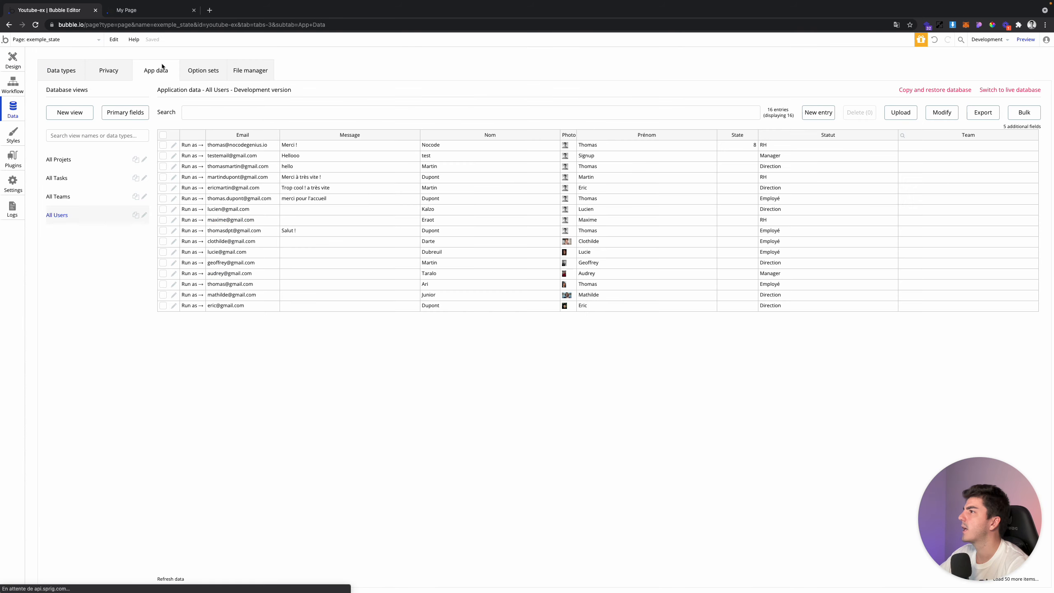
pyautogui.click(87, 194)
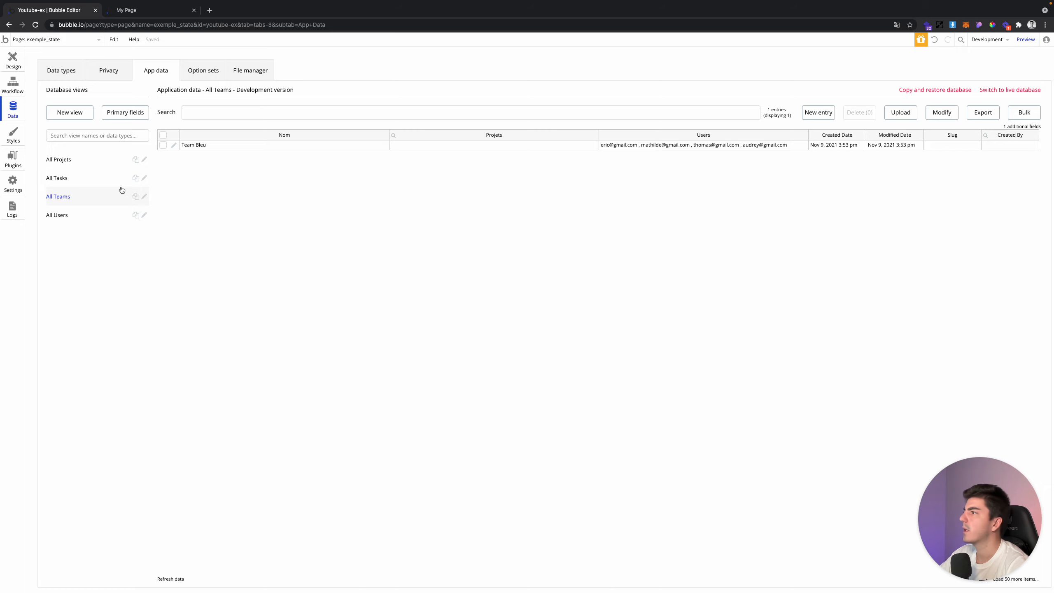
pyautogui.click(80, 214)
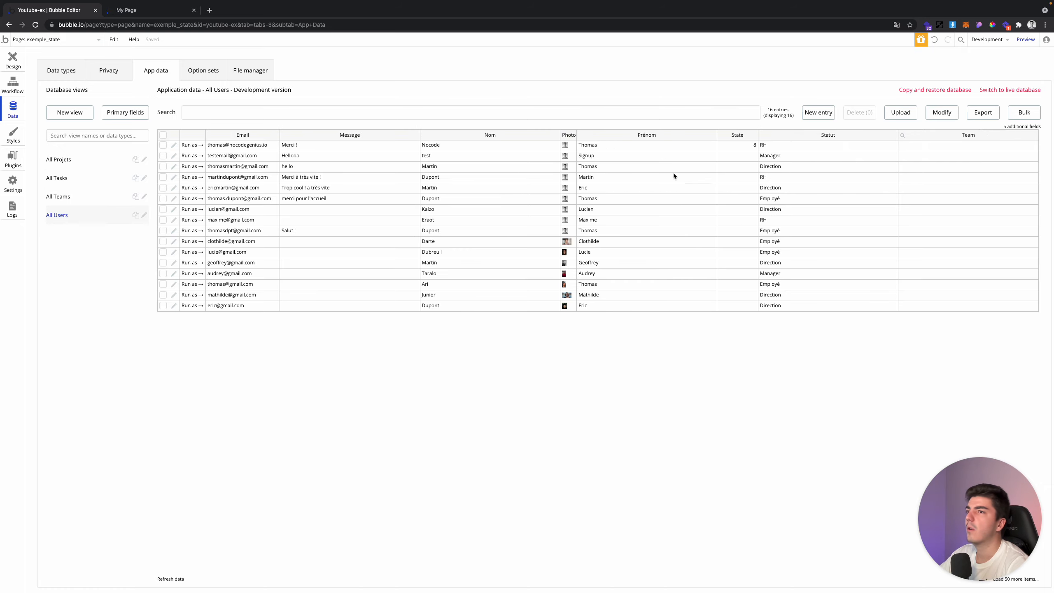
# Try adding a Make changes to thing action on exemple_state's Team to the Créer une team workflow
pyautogui.click(13, 83)
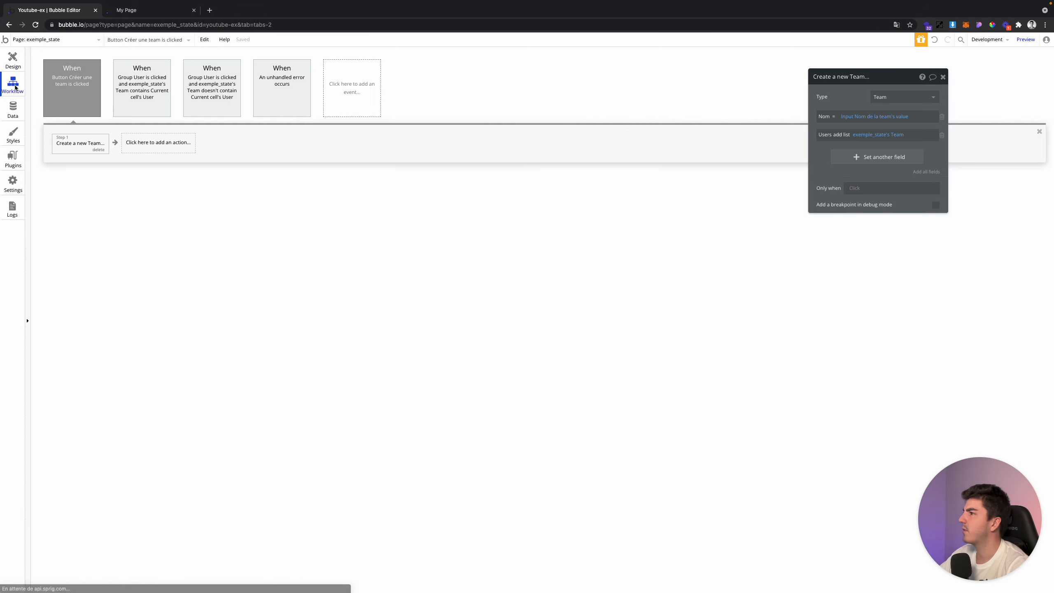
pyautogui.click(155, 141)
pyautogui.write('make')
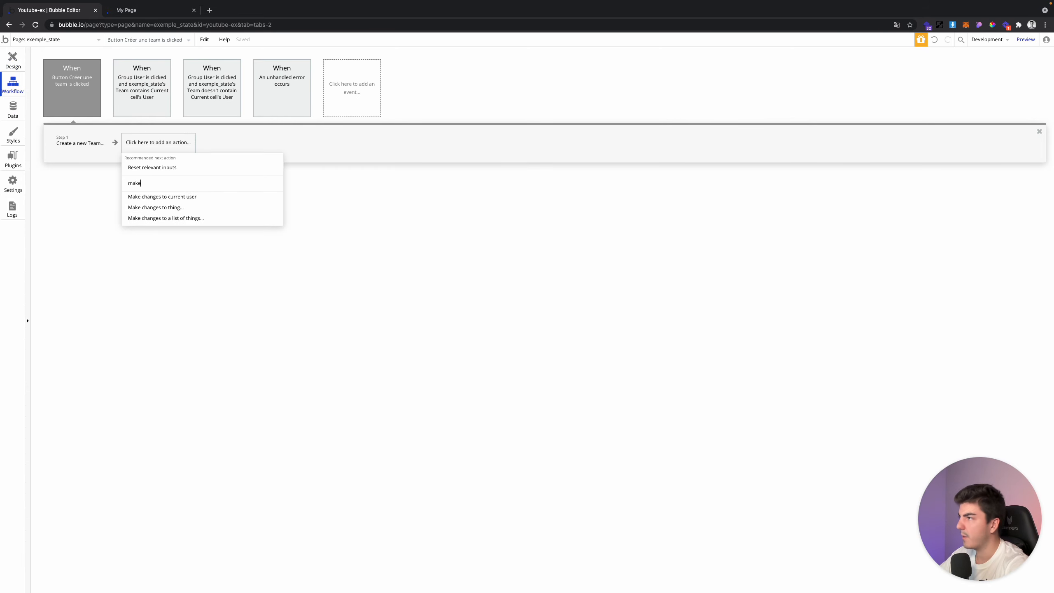
pyautogui.click(177, 206)
pyautogui.click(889, 98)
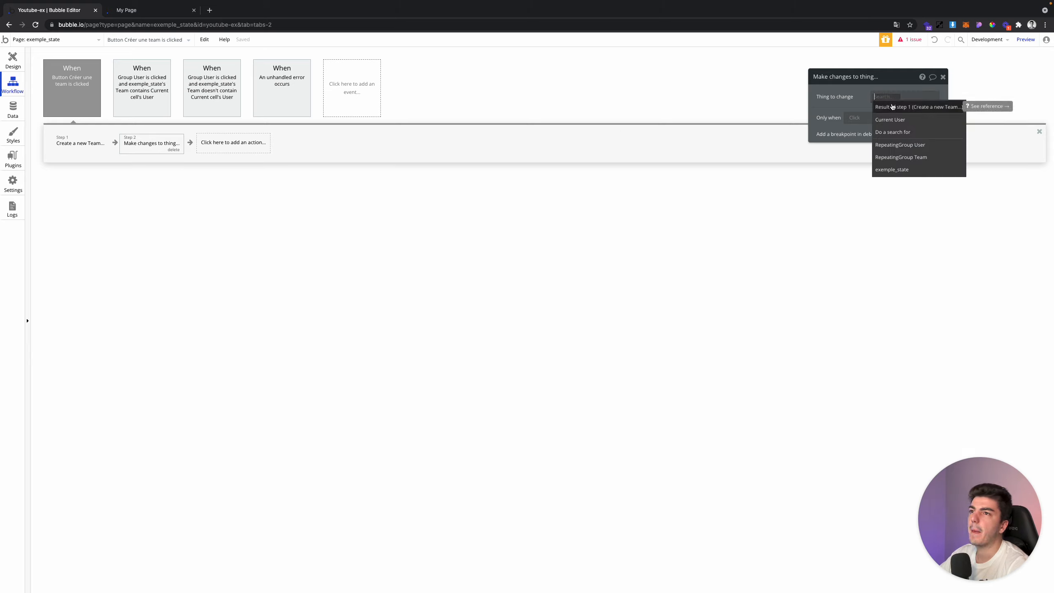
pyautogui.click(894, 169)
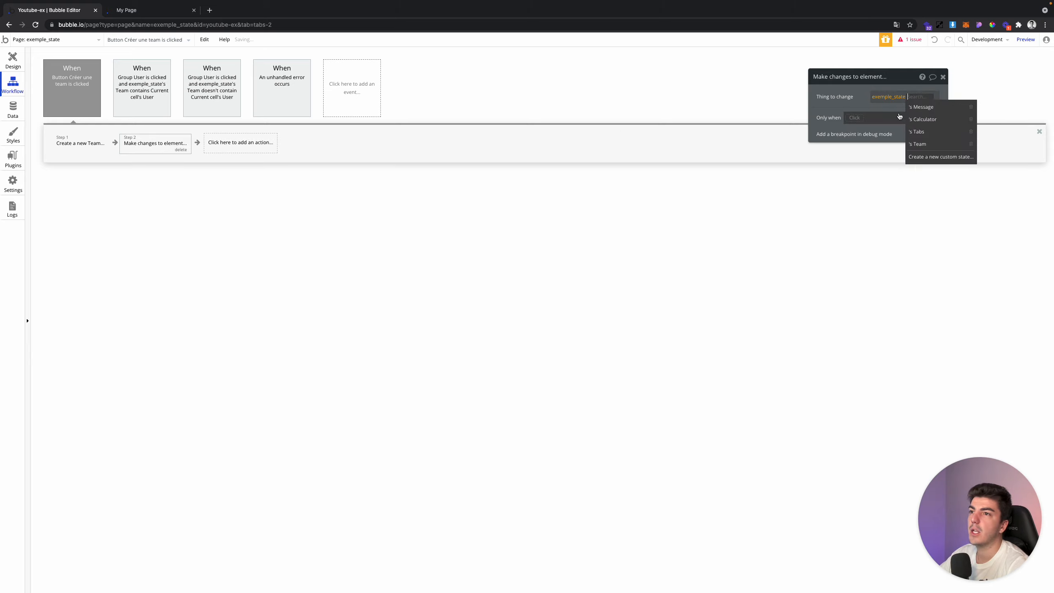
pyautogui.click(937, 144)
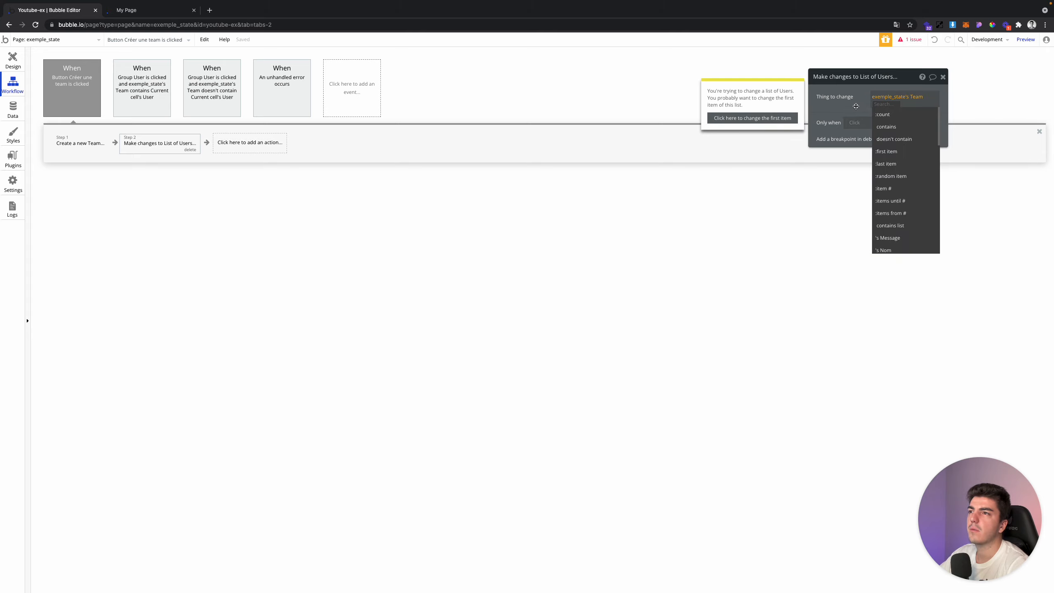
pyautogui.click(20, 65)
# In the preview debugger, inspect RepeatingGroup Team and examine what its Search for Teams data source returns
pyautogui.click(128, 16)
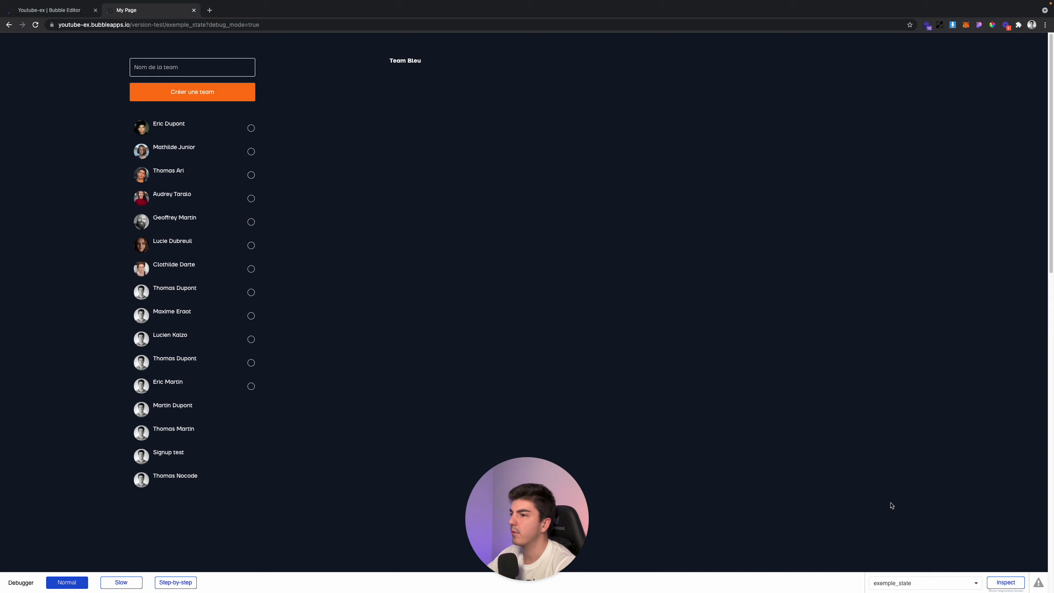
pyautogui.click(1005, 582)
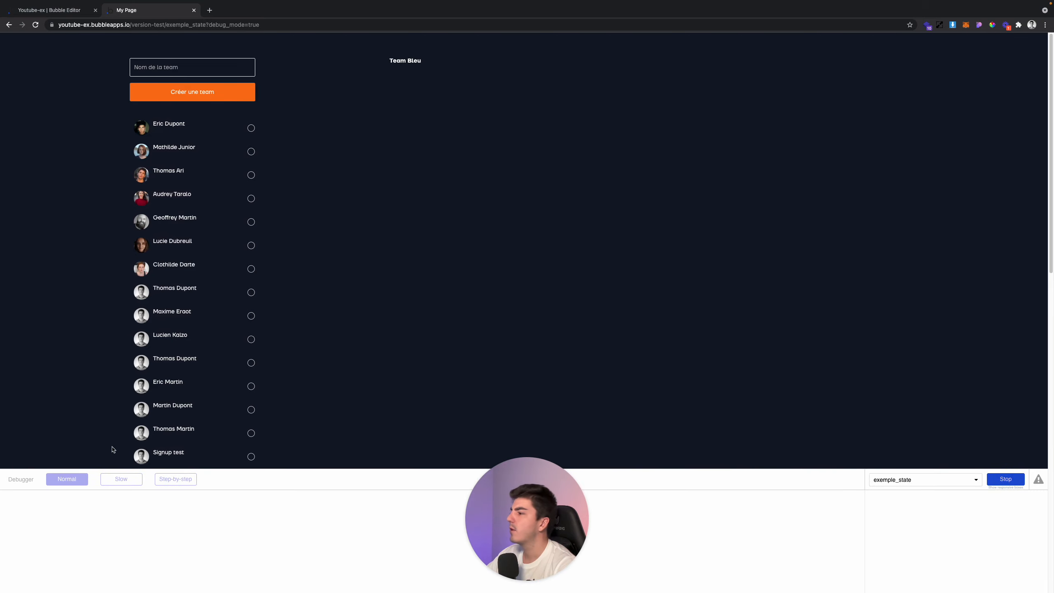
pyautogui.click(410, 63)
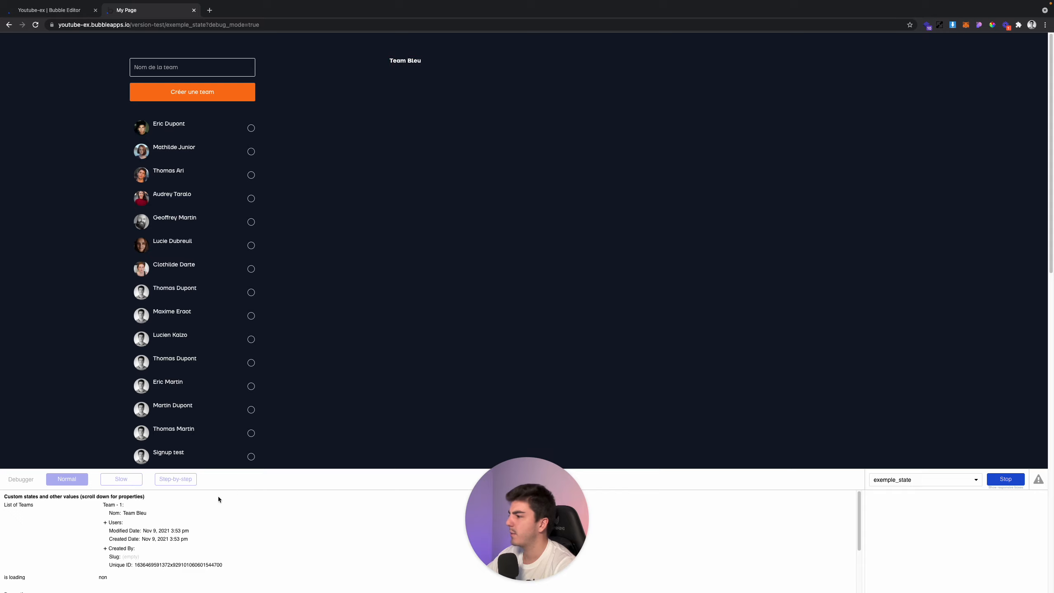
pyautogui.click(950, 480)
pyautogui.write('repeat')
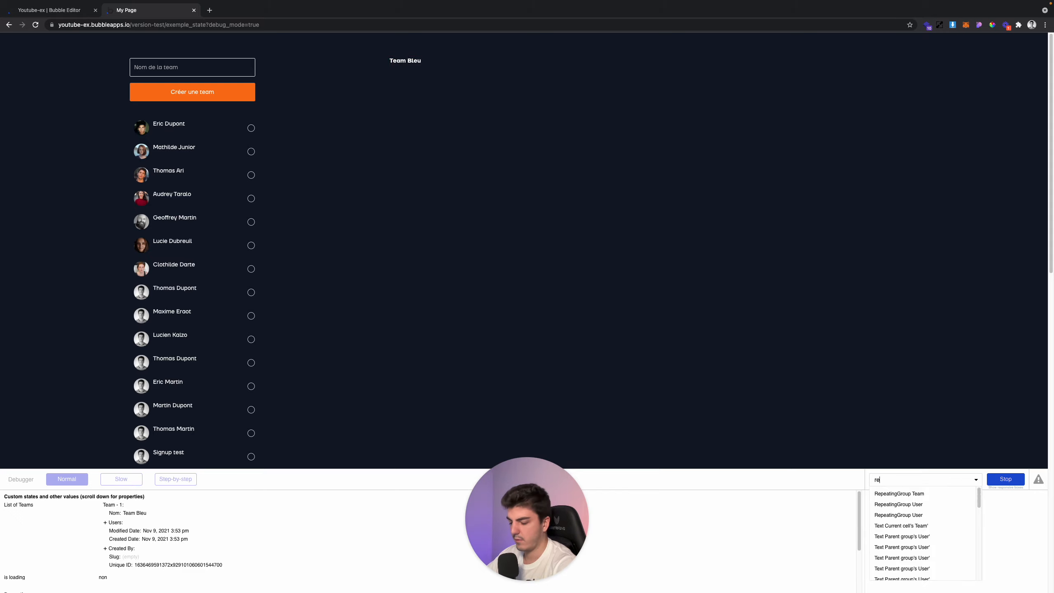
pyautogui.click(941, 493)
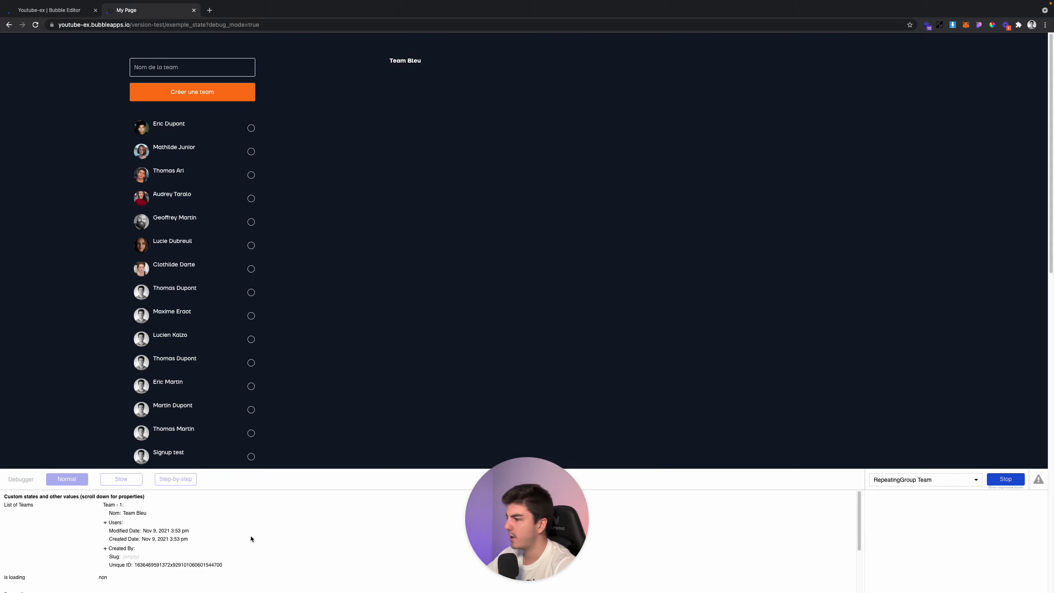
pyautogui.scroll(-5, 275, 539)
pyautogui.click(273, 534)
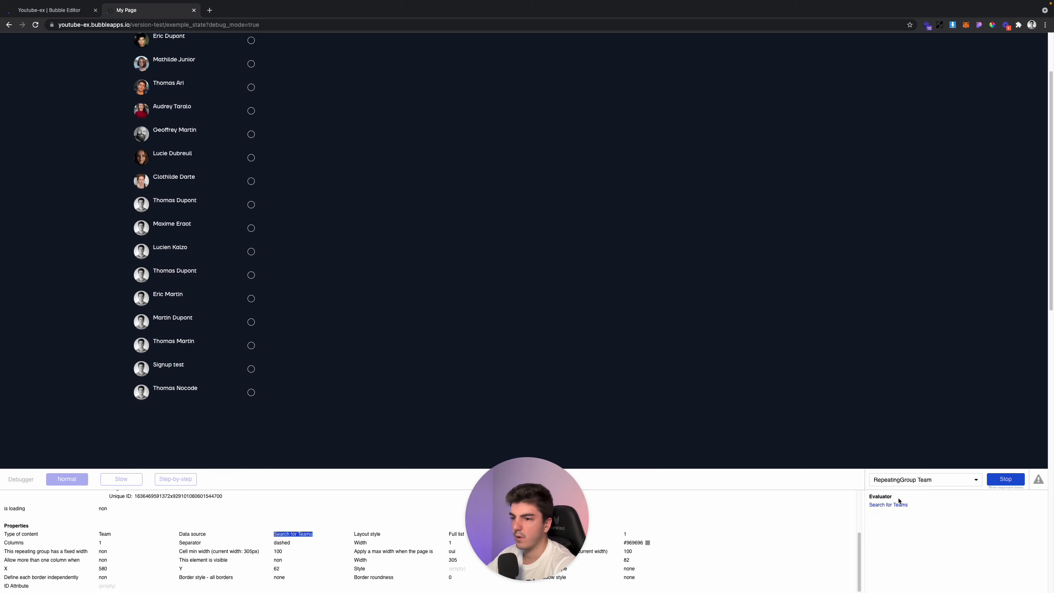
pyautogui.scroll(-3, 928, 538)
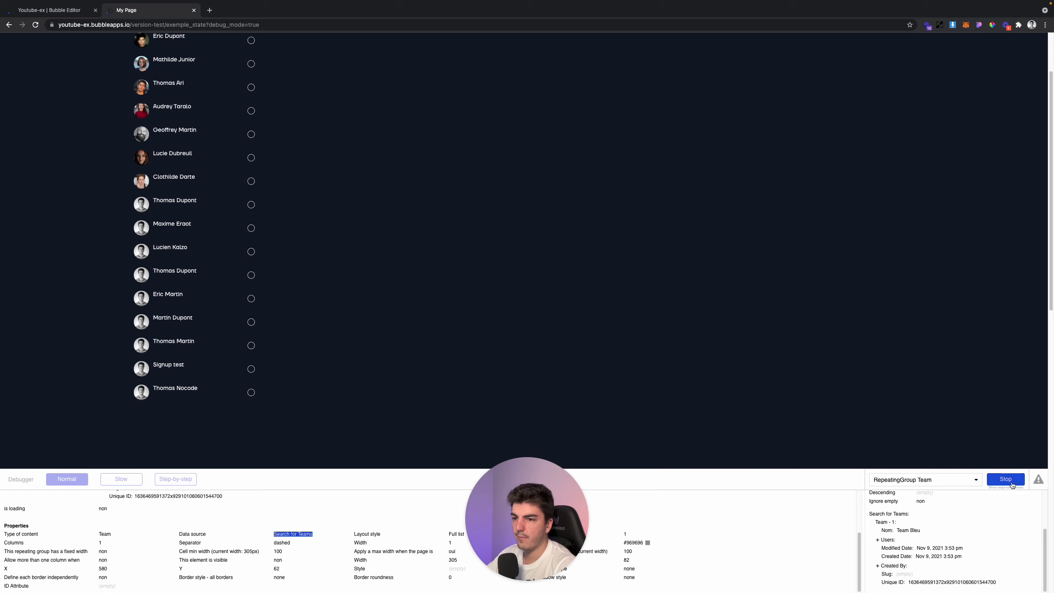
pyautogui.click(1011, 483)
pyautogui.scroll(5, 840, 524)
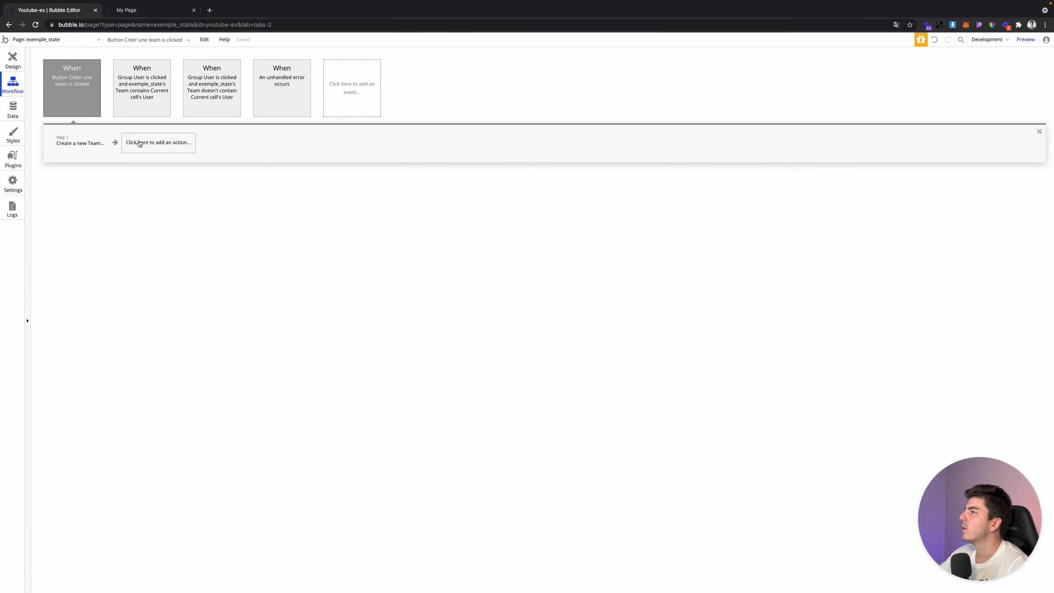
# Add a Make changes to a list of things action to the Créer une team workflow, with type User and list exemple_state's Team
pyautogui.click(139, 143)
pyautogui.moveTo(173, 228)
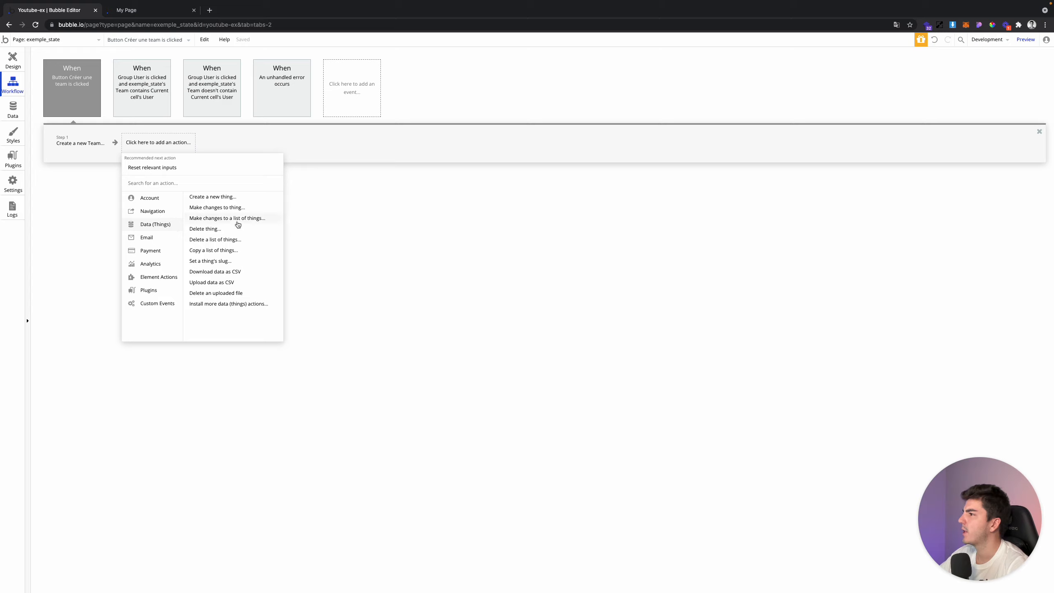
pyautogui.click(224, 218)
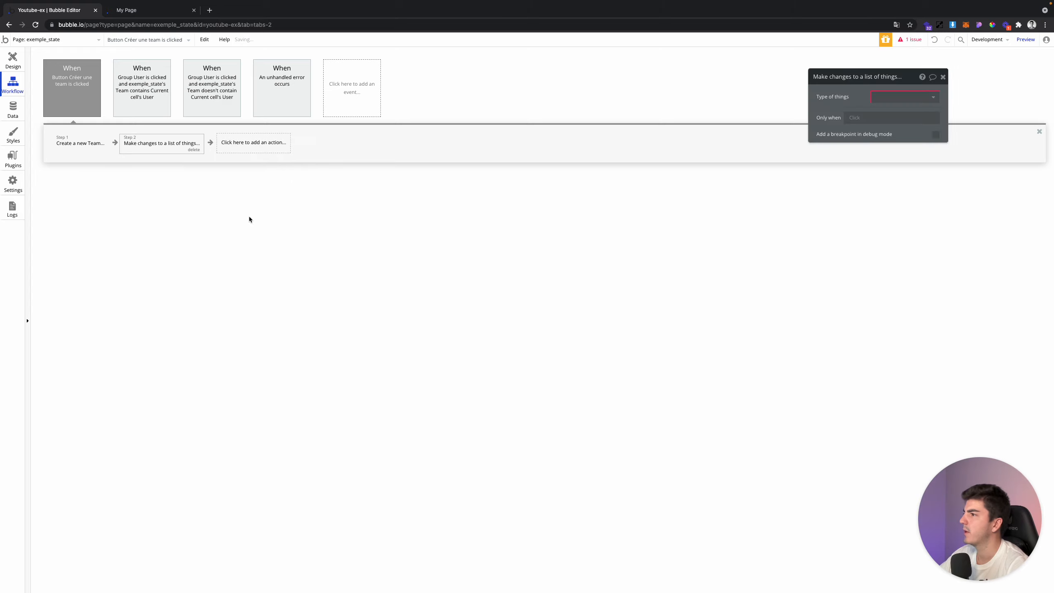
pyautogui.click(904, 97)
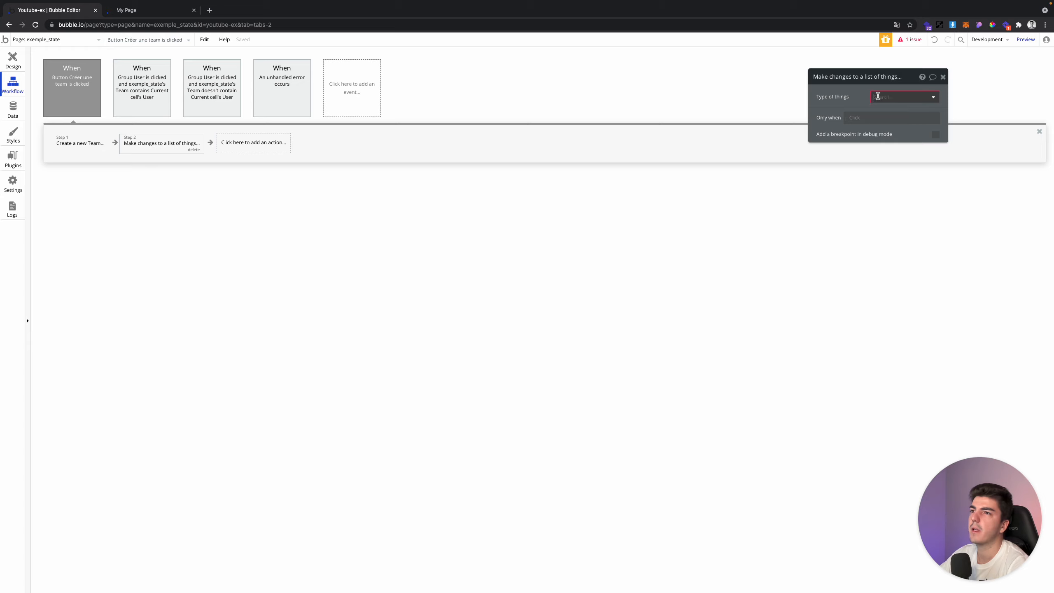
pyautogui.click(892, 122)
pyautogui.write('exe')
pyautogui.click(896, 123)
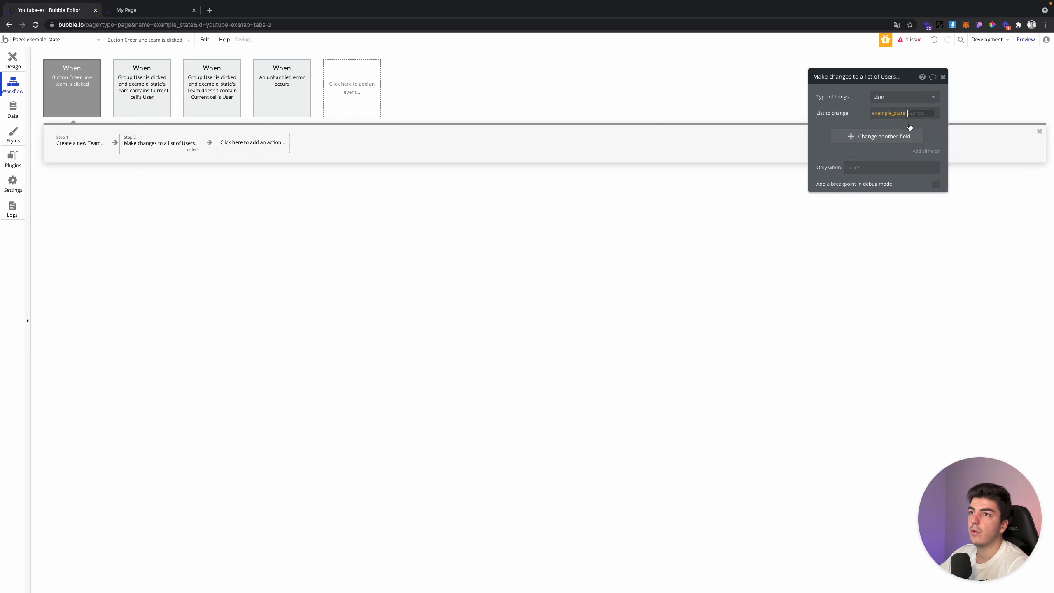
pyautogui.click(919, 160)
pyautogui.click(862, 122)
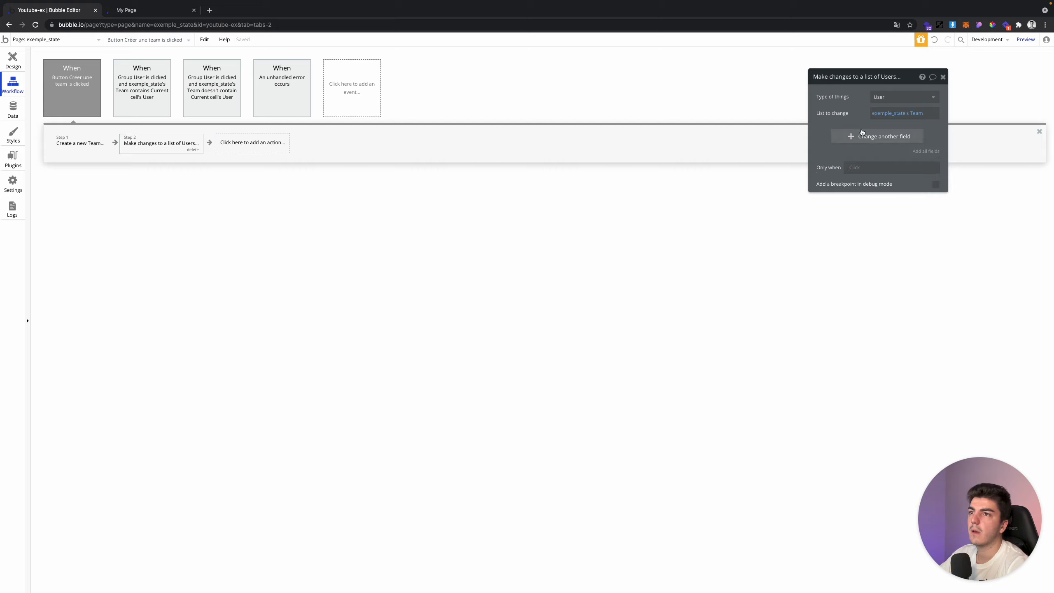
# In the list-of-users action, set the Team field to Result of step 1 (Create a new Team...)
pyautogui.click(858, 140)
pyautogui.click(832, 133)
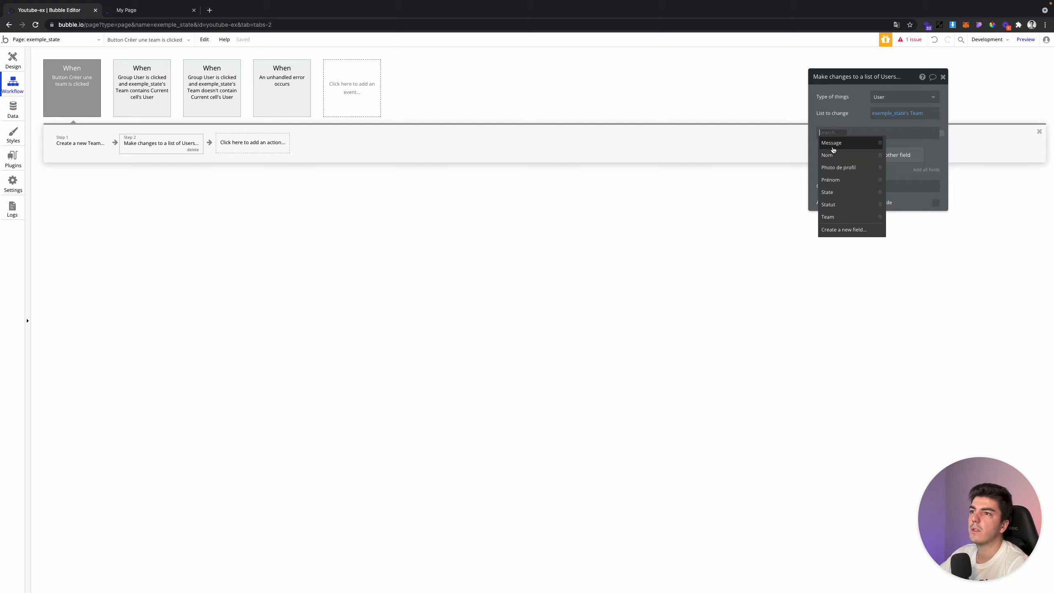
pyautogui.click(835, 214)
pyautogui.click(848, 133)
pyautogui.click(863, 153)
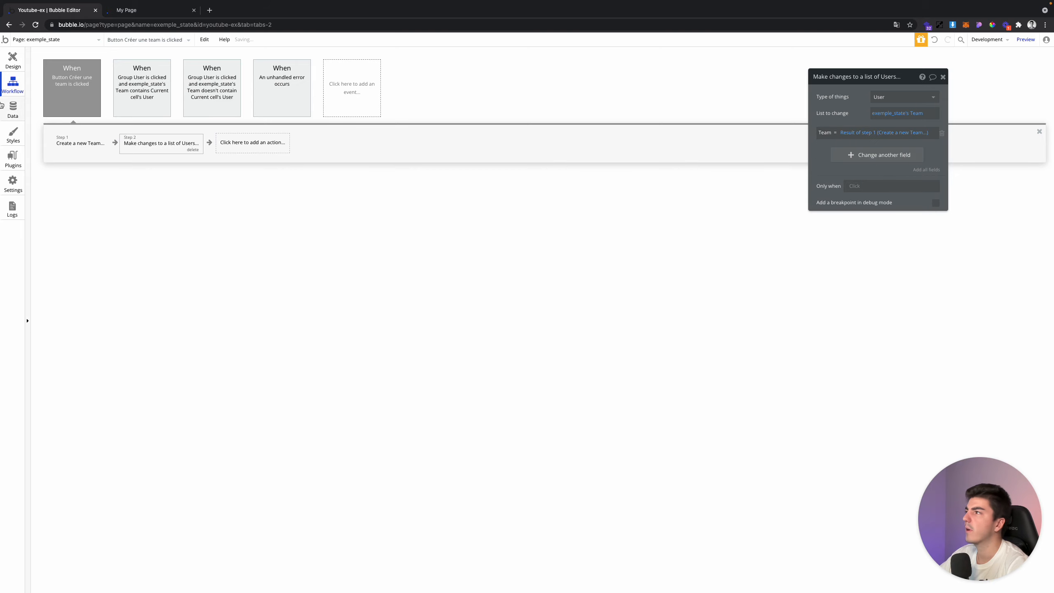
# Delete the existing Team Bleu record from All Teams in the app data
pyautogui.click(13, 108)
pyautogui.click(82, 196)
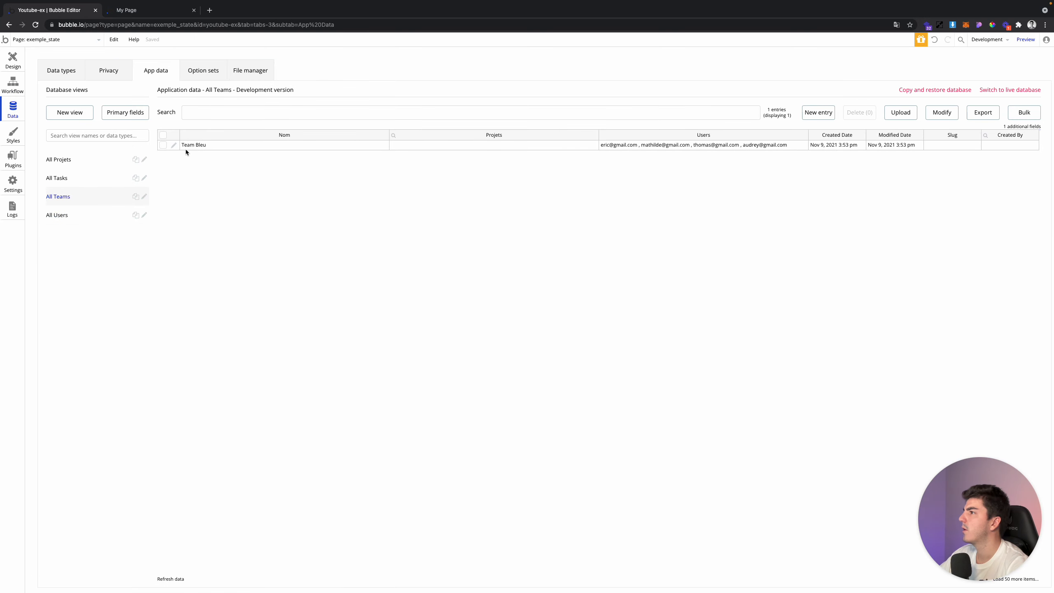
pyautogui.click(316, 144)
pyautogui.click(858, 114)
pyautogui.click(522, 127)
# In the page preview, create a team named "Team Bleu" with the first four users selected
pyautogui.click(141, 10)
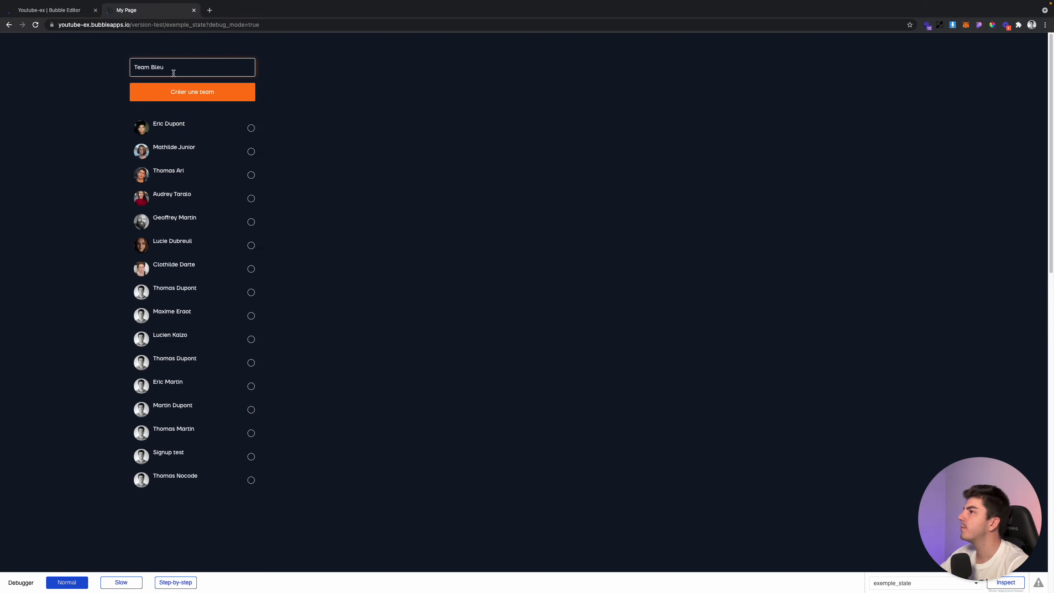
pyautogui.click(251, 128)
pyautogui.click(252, 175)
pyautogui.click(251, 198)
pyautogui.click(204, 95)
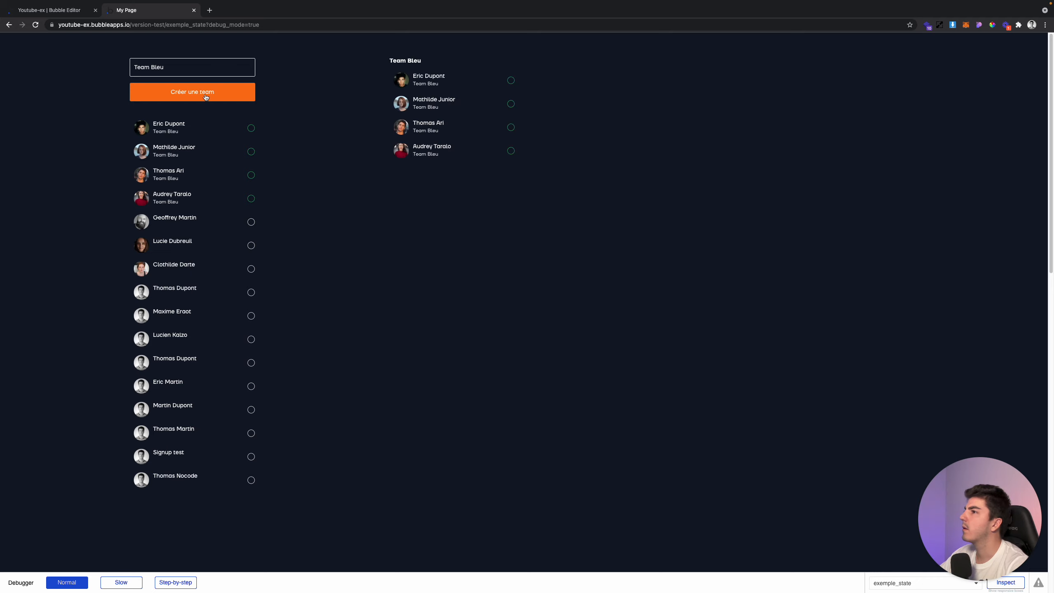
# Back in the editor's design view, remove the icon color condition from the circle icon in the nested team members list
pyautogui.click(47, 11)
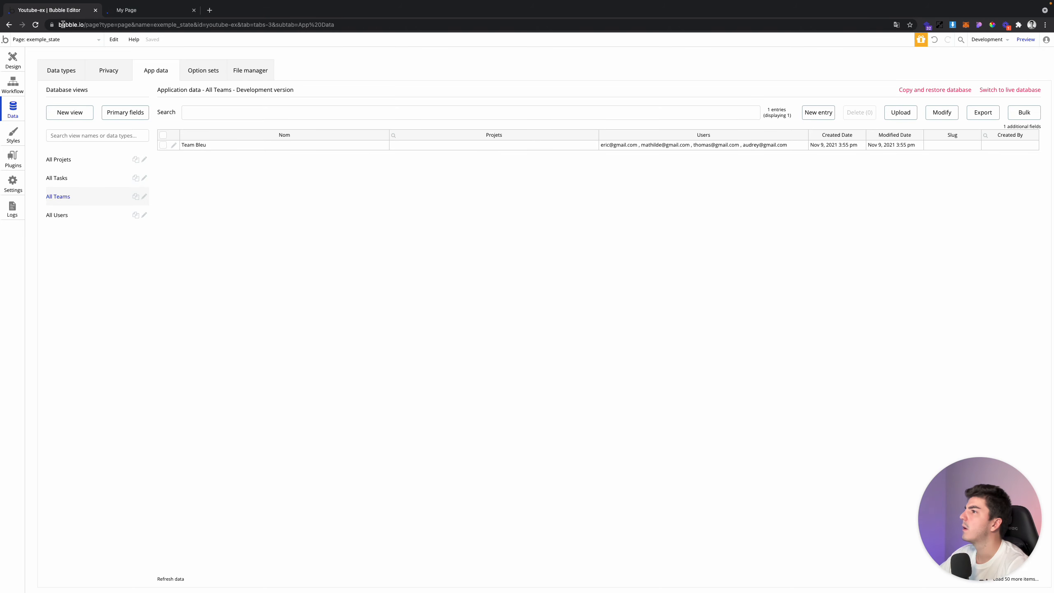
pyautogui.click(16, 62)
pyautogui.click(642, 95)
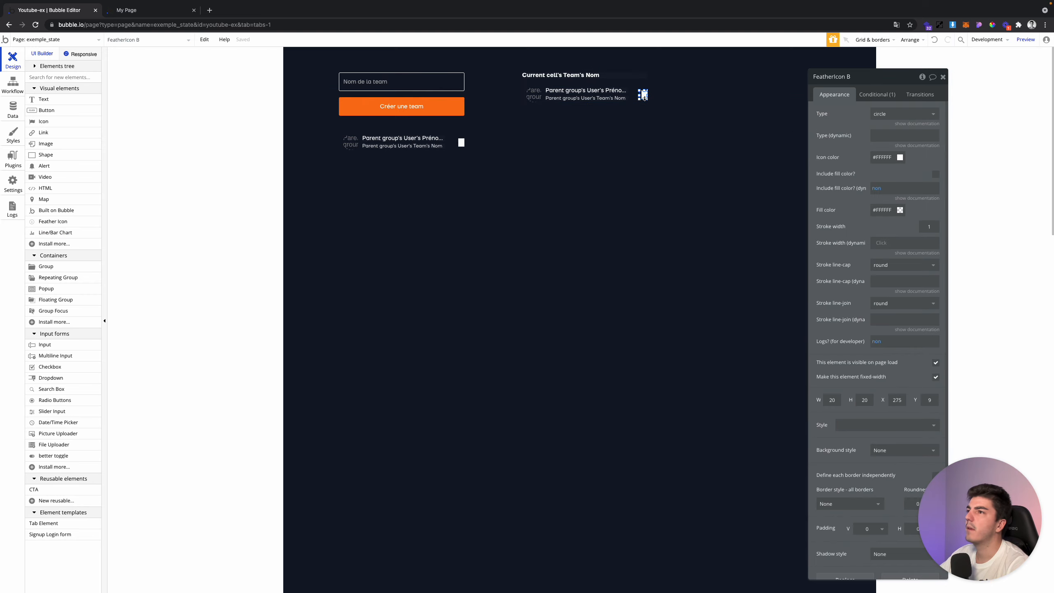
pyautogui.click(871, 101)
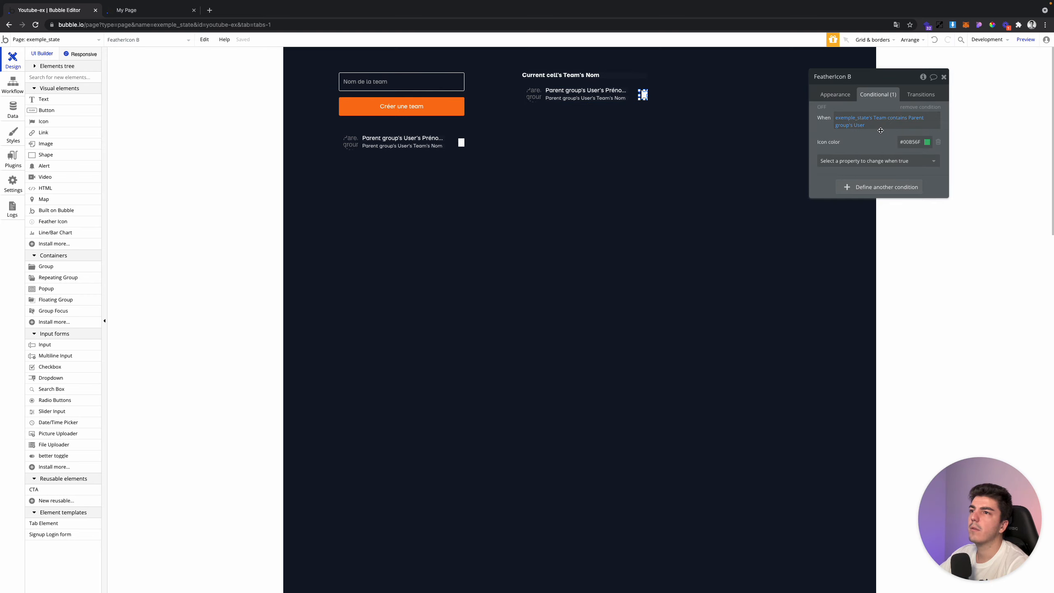
pyautogui.click(918, 109)
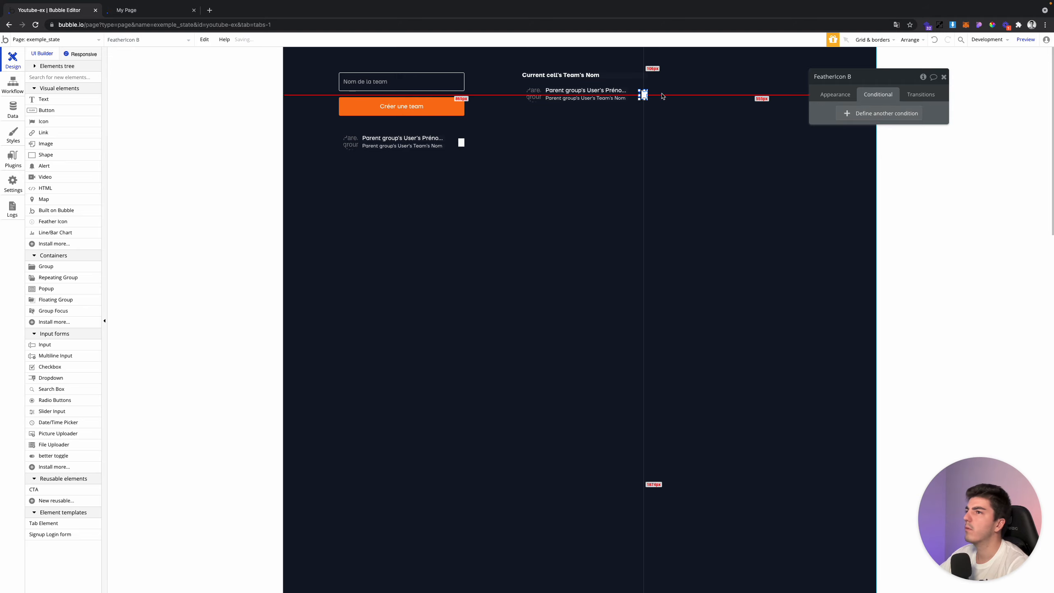
# Delete the circle icon from the user row in the nested team members list
pyautogui.press('Delete')
pyautogui.click(642, 96)
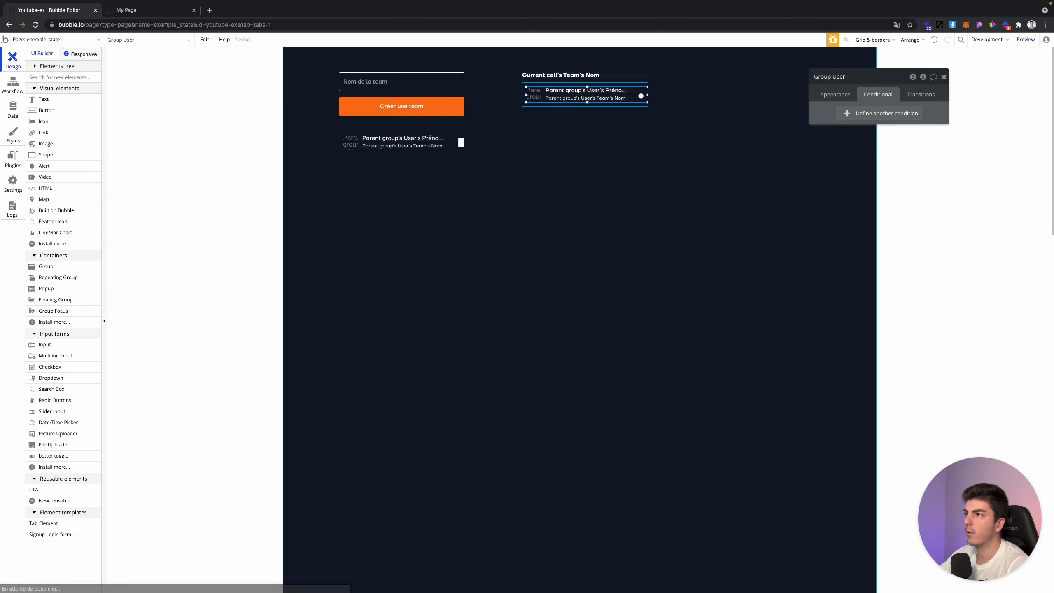
# Add the constraint "Team is empty" to the user search feeding the selectable users repeating group under the form
pyautogui.click(440, 153)
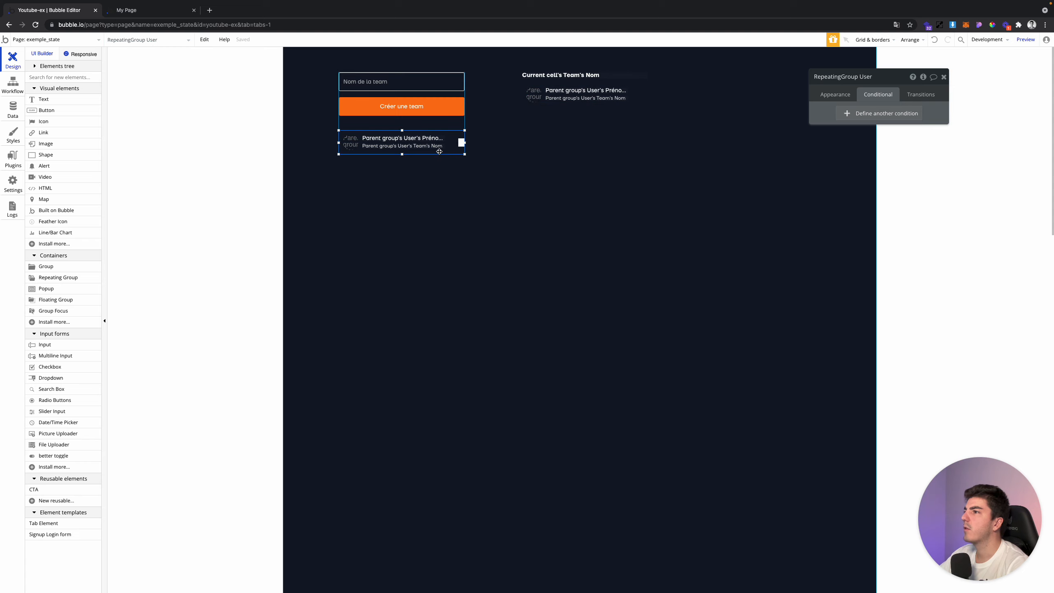
pyautogui.click(834, 94)
pyautogui.click(891, 130)
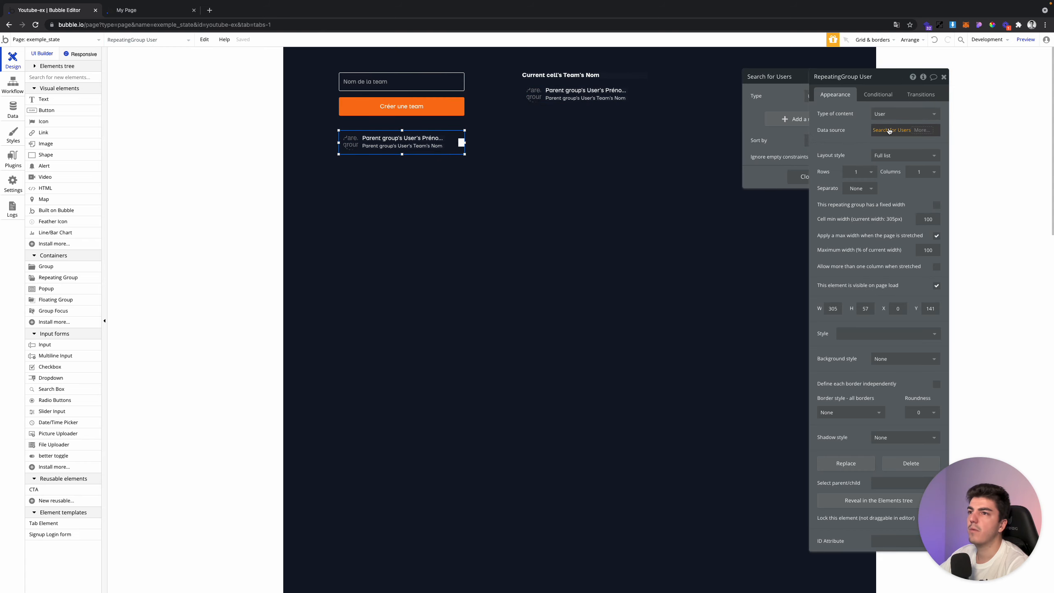
pyautogui.click(757, 119)
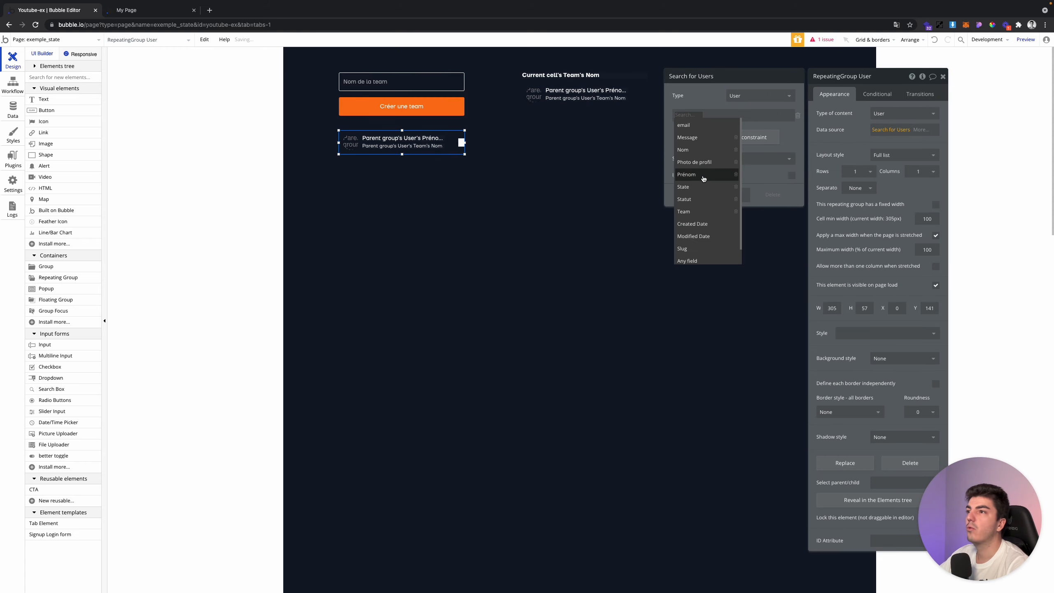
pyautogui.click(683, 211)
pyautogui.click(695, 116)
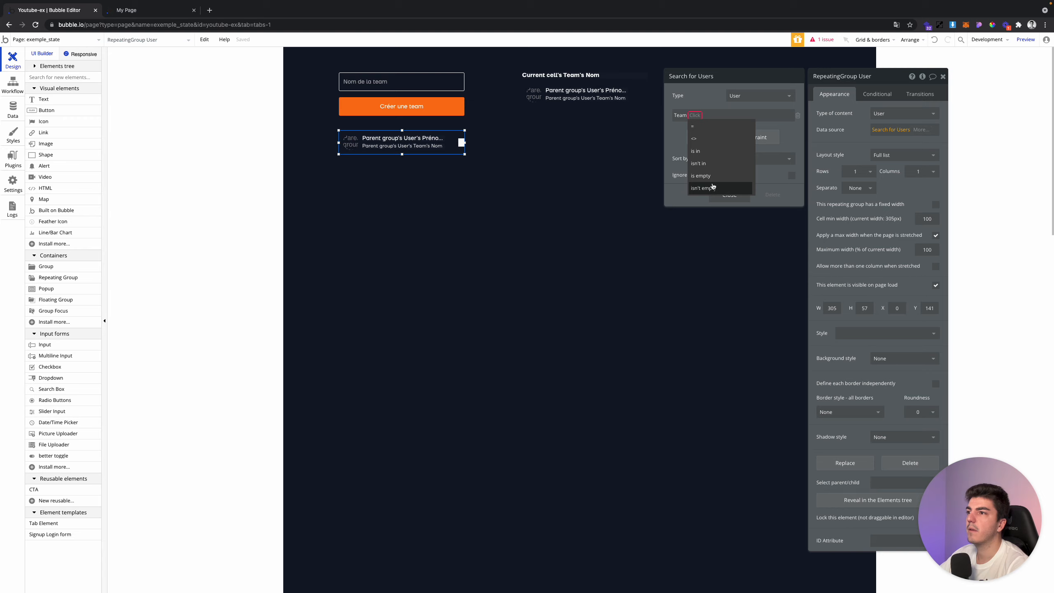
pyautogui.click(714, 177)
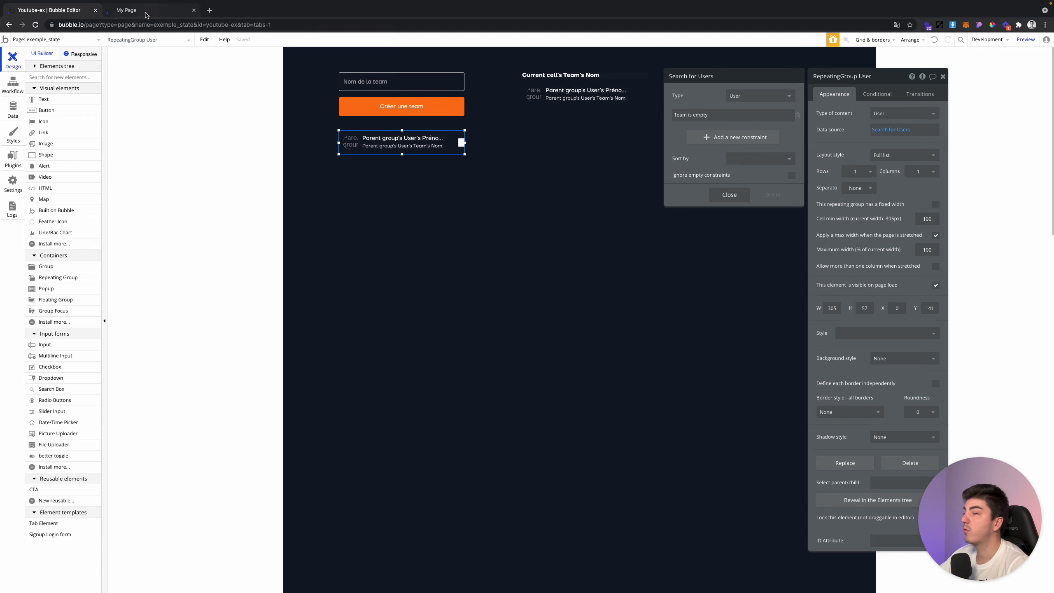
# In the page preview, create a team named "Team Verte" with the first three listed users selected
pyautogui.click(146, 14)
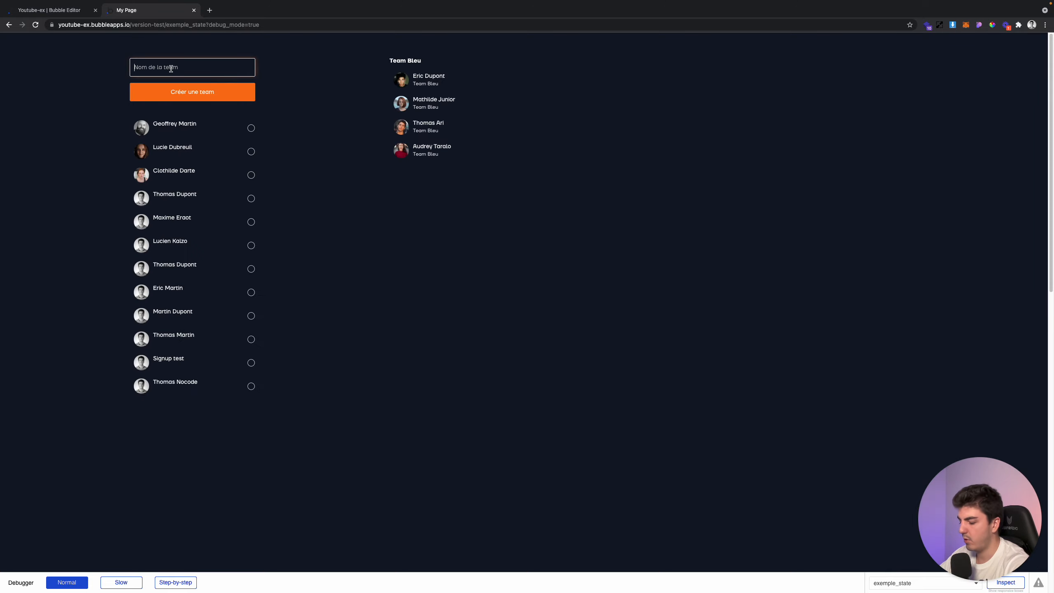
pyautogui.write('rte')
pyautogui.click(251, 129)
pyautogui.click(251, 153)
pyautogui.click(251, 176)
pyautogui.click(224, 96)
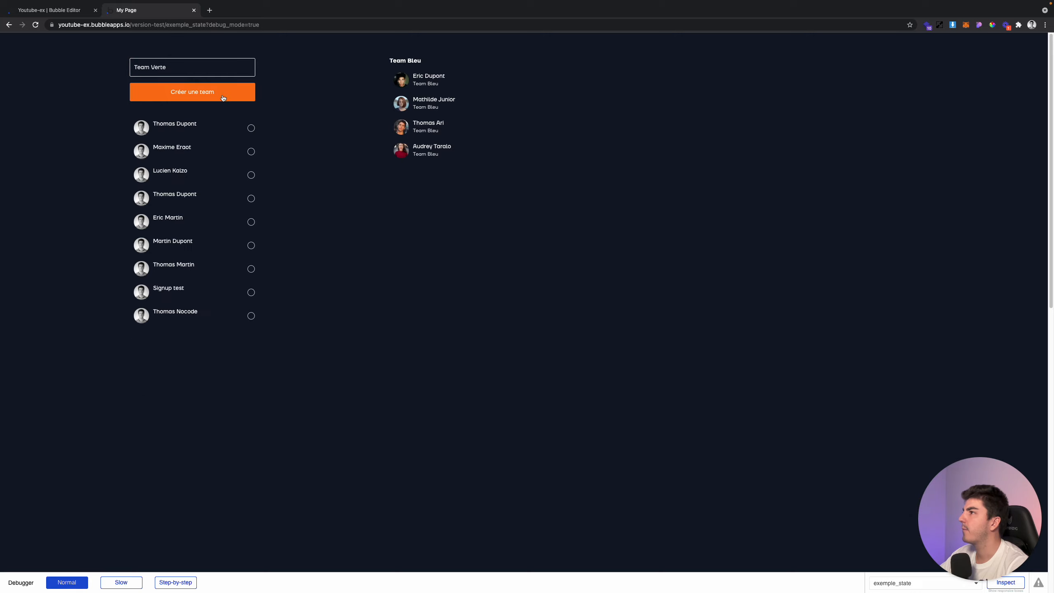
pyautogui.tripleClick(197, 63)
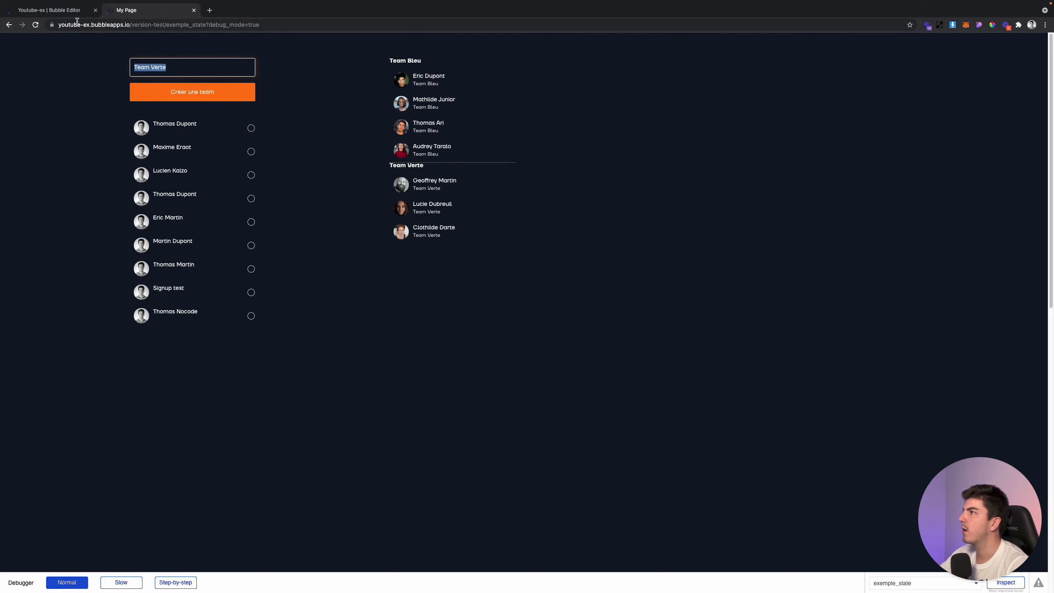
# Back in the editor, increase the height of the RepeatingGroup Team to 102
pyautogui.click(76, 11)
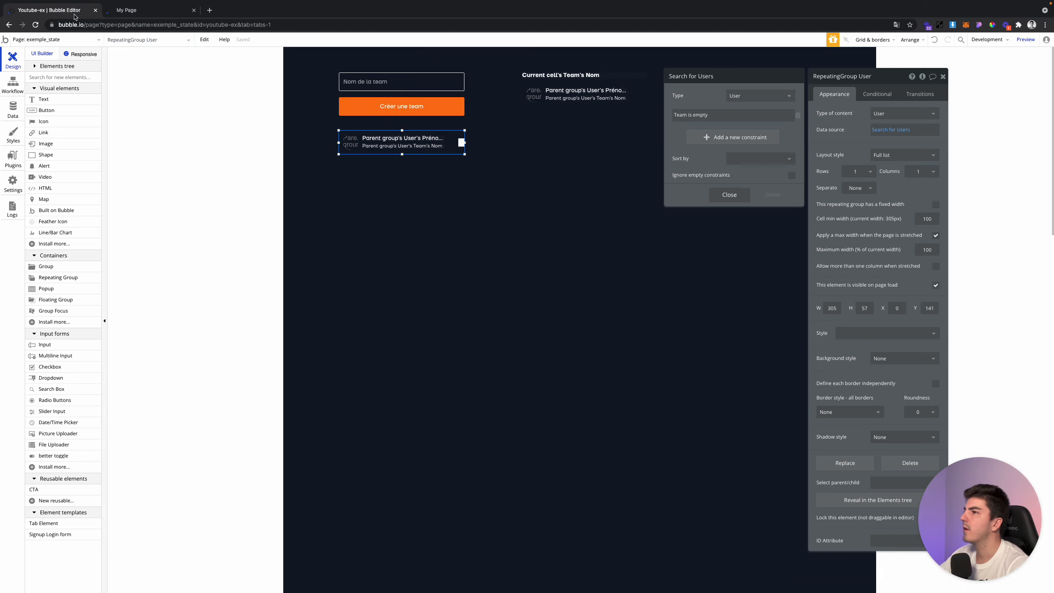
pyautogui.click(580, 106)
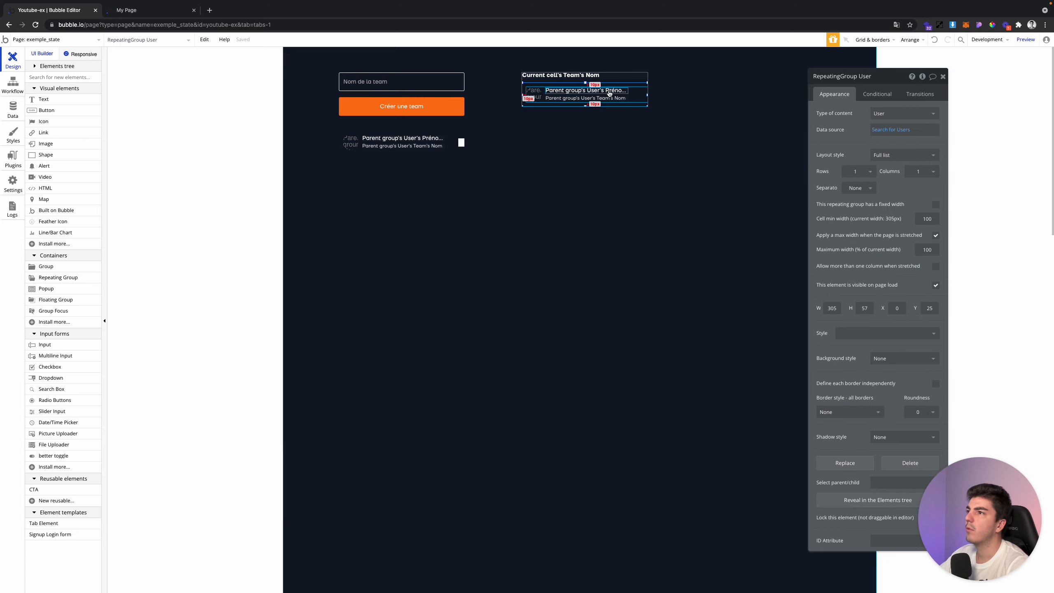
pyautogui.click(608, 78)
pyautogui.click(609, 80)
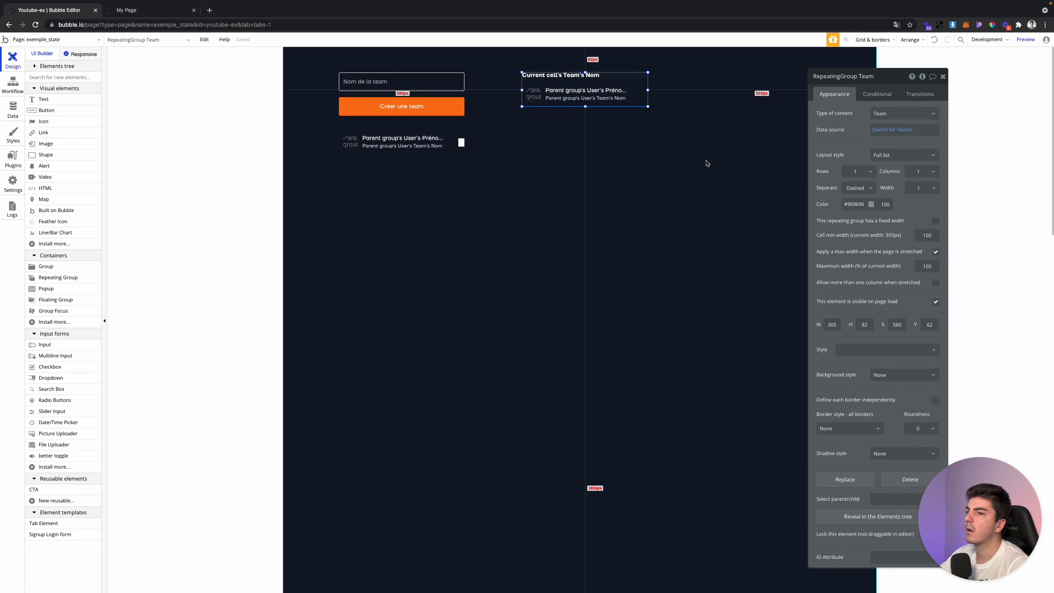
pyautogui.press('Up')
pyautogui.press('Up')
pyautogui.press('Up')
pyautogui.press('Up')
pyautogui.press('Up')
pyautogui.press('Up')
pyautogui.press('Up')
pyautogui.press('Up')
pyautogui.press('Up')
pyautogui.press('Up')
pyautogui.press('Up')
pyautogui.press('Up')
pyautogui.press('Up')
pyautogui.press('Up')
pyautogui.press('Up')
pyautogui.press('Up')
pyautogui.press('Up')
pyautogui.press('Up')
pyautogui.press('Up')
pyautogui.press('Up')
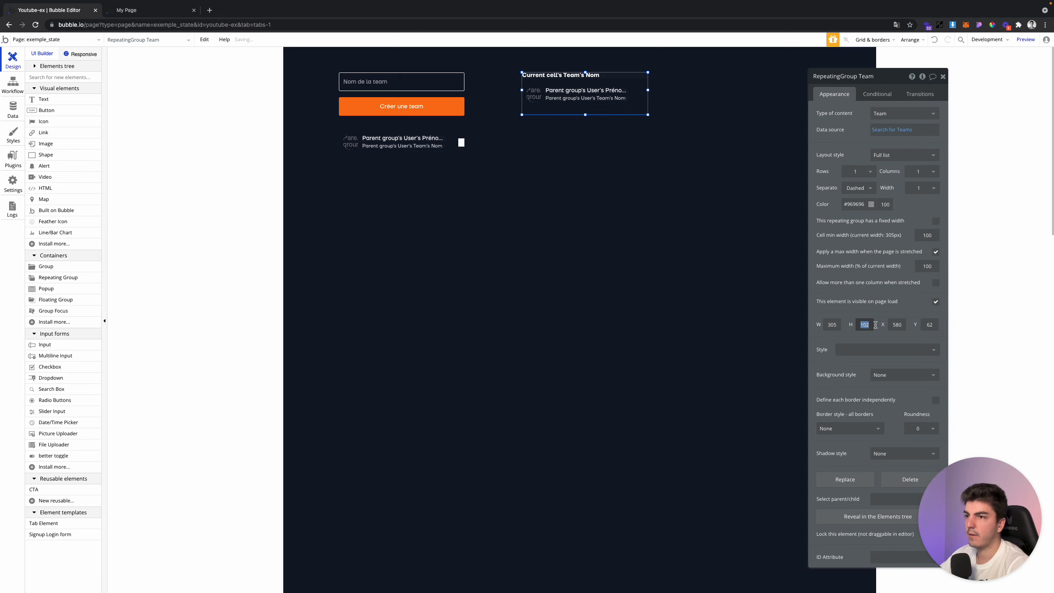
# Set the separator of the RepeatingGroup Team to None
pyautogui.click(868, 172)
pyautogui.click(862, 185)
pyautogui.click(858, 187)
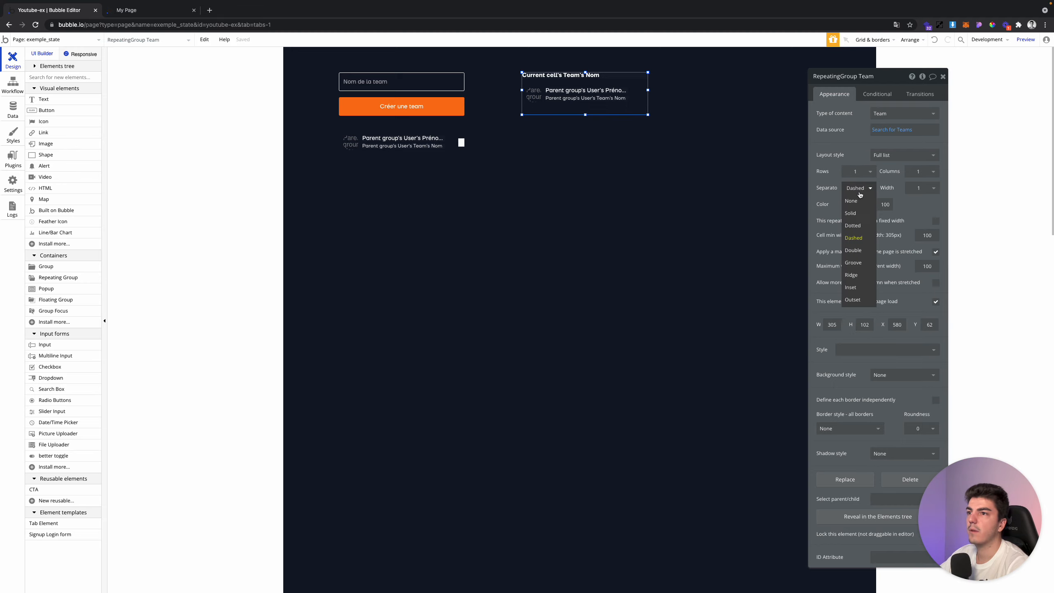
pyautogui.click(857, 199)
# In the page preview, create "Team Rouge" with the first, third, fifth, seventh and eighth listed users selected
pyautogui.click(132, 7)
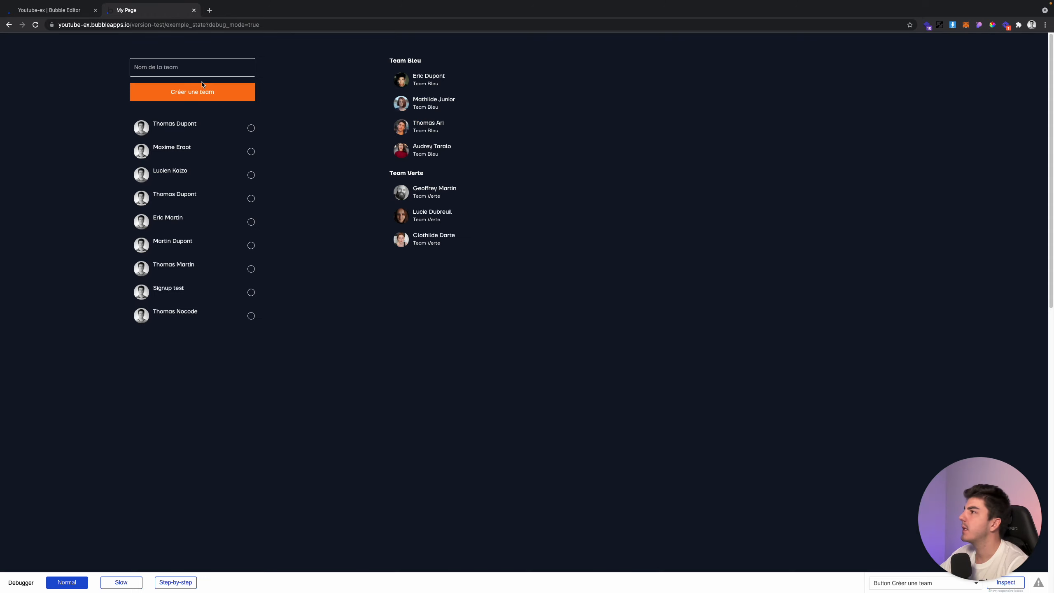
pyautogui.click(195, 68)
pyautogui.click(250, 129)
pyautogui.click(251, 175)
pyautogui.click(251, 221)
pyautogui.click(250, 269)
pyautogui.click(251, 293)
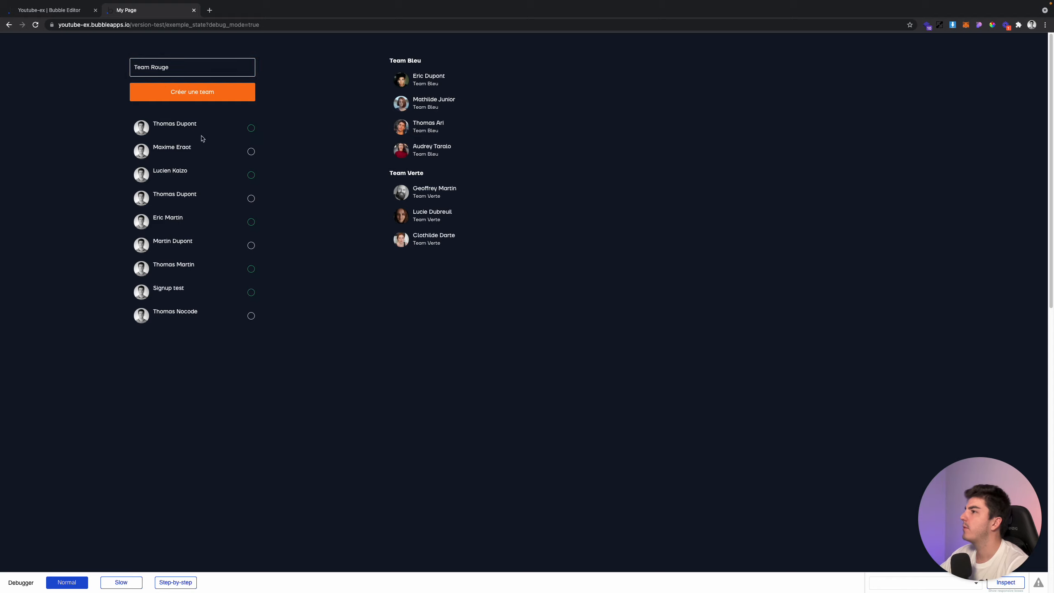
pyautogui.click(204, 92)
# Rename the team in the form to "Team Marron" and create it with the four remaining users selected
pyautogui.doubleClick(162, 67)
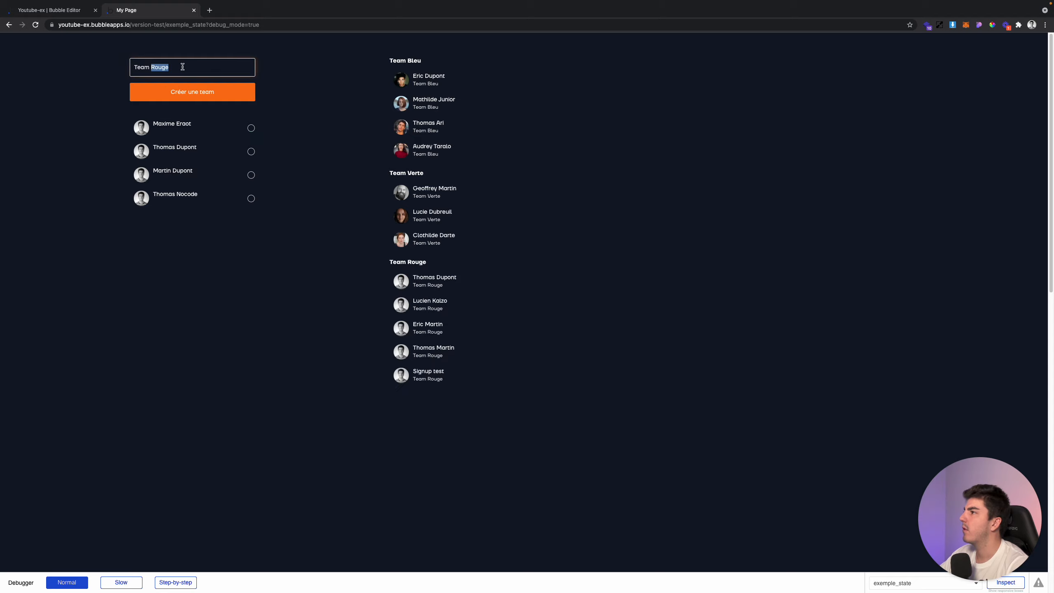
pyautogui.press('BackSpace')
pyautogui.write('Marron')
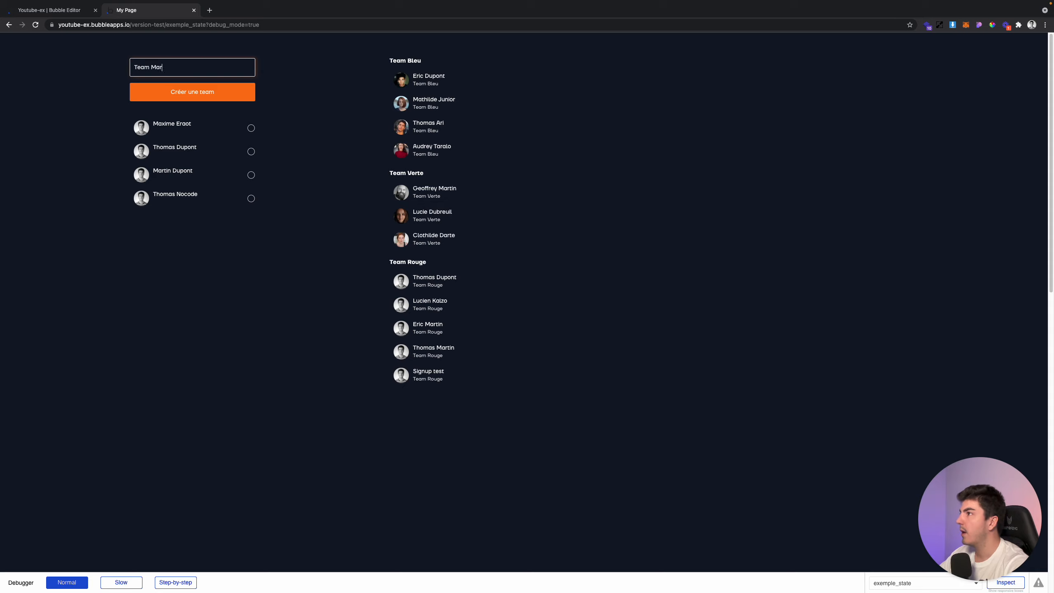
pyautogui.click(251, 128)
pyautogui.click(252, 151)
pyautogui.click(252, 175)
pyautogui.click(252, 199)
pyautogui.click(211, 95)
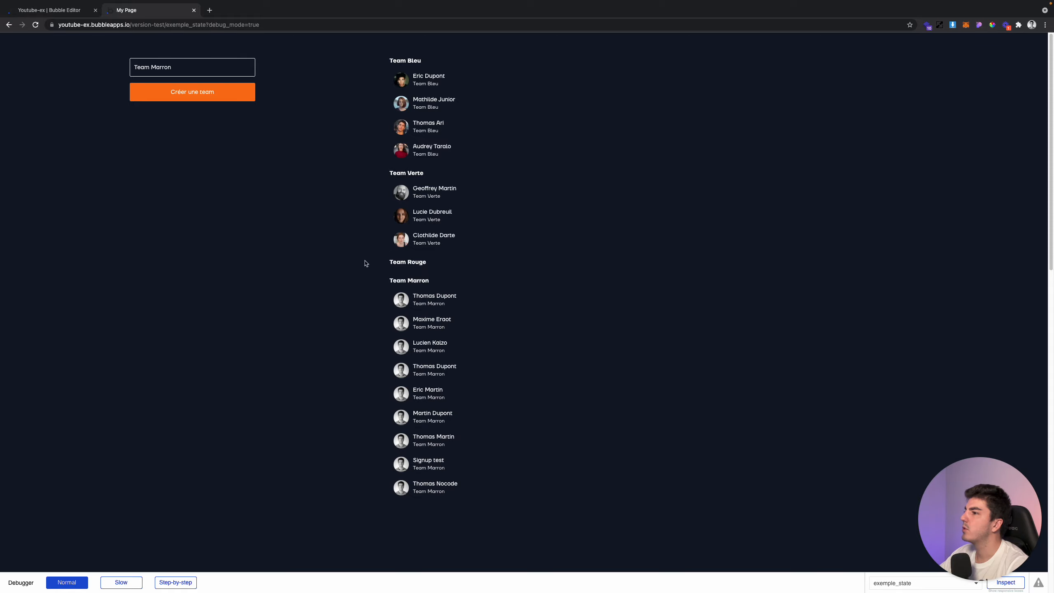
# Compare the members shown per team in the preview with the All Teams and All Users records in the app data
pyautogui.click(49, 10)
pyautogui.click(12, 109)
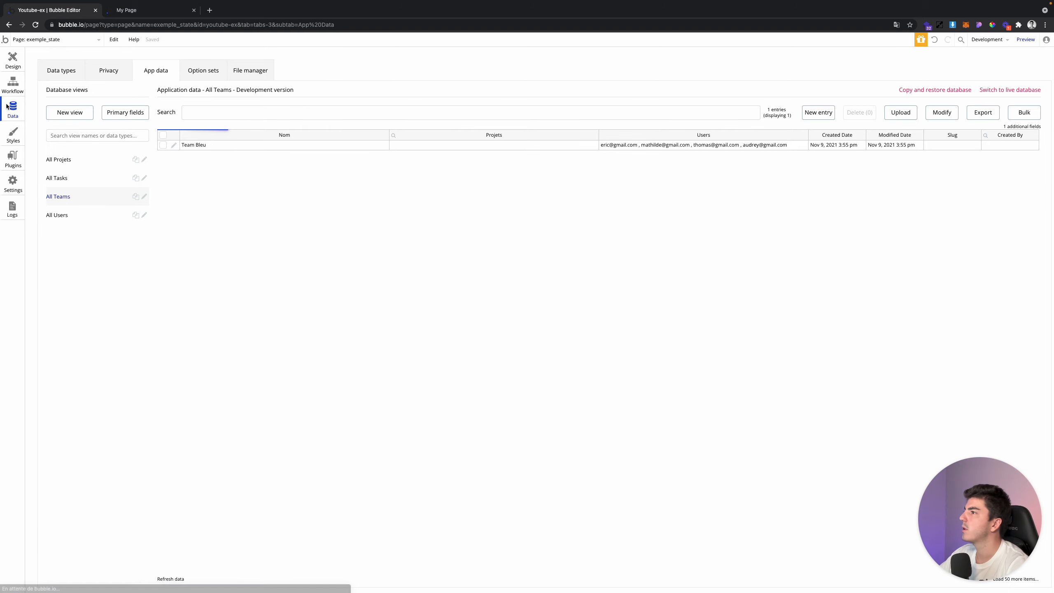
pyautogui.click(135, 11)
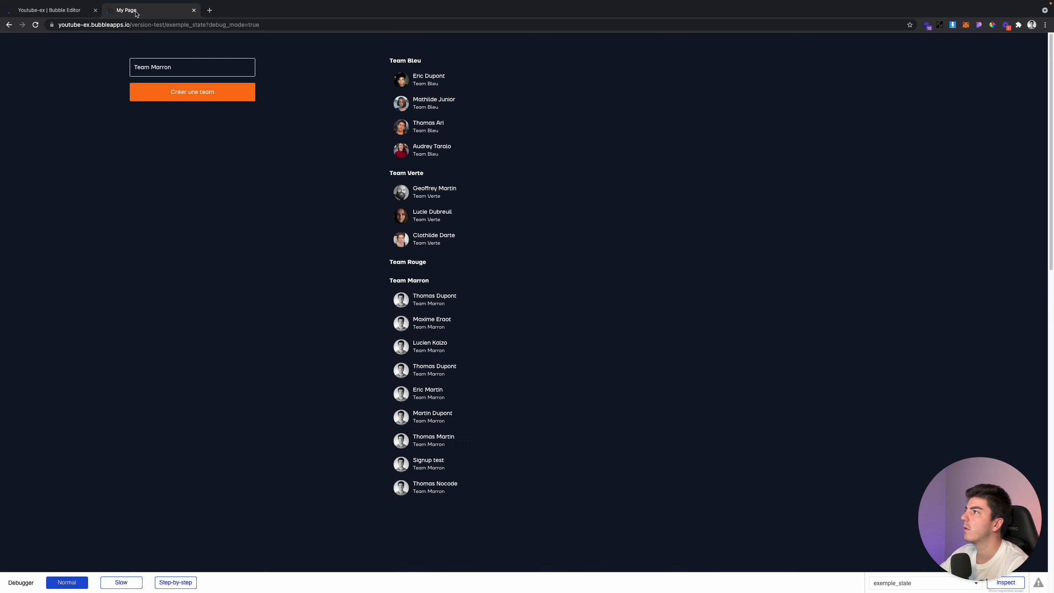
pyautogui.doubleClick(400, 262)
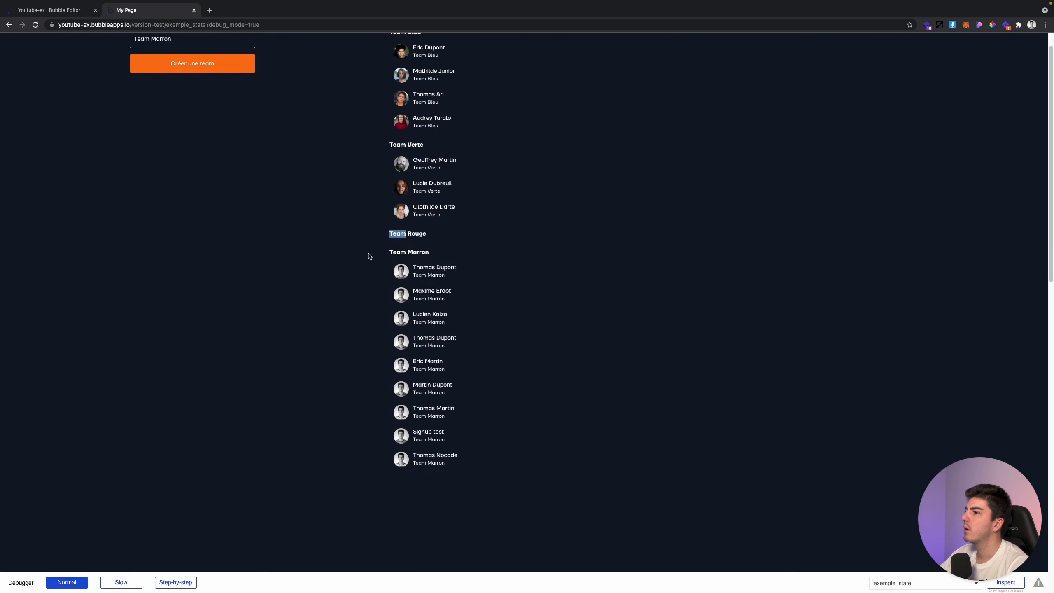
pyautogui.click(370, 256)
pyautogui.click(43, 10)
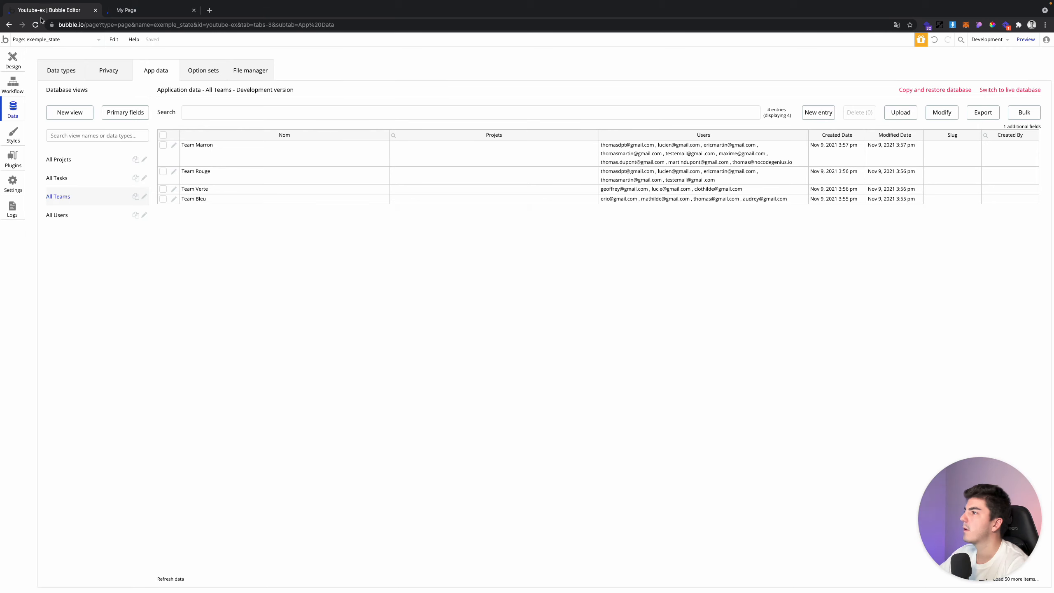
pyautogui.click(79, 214)
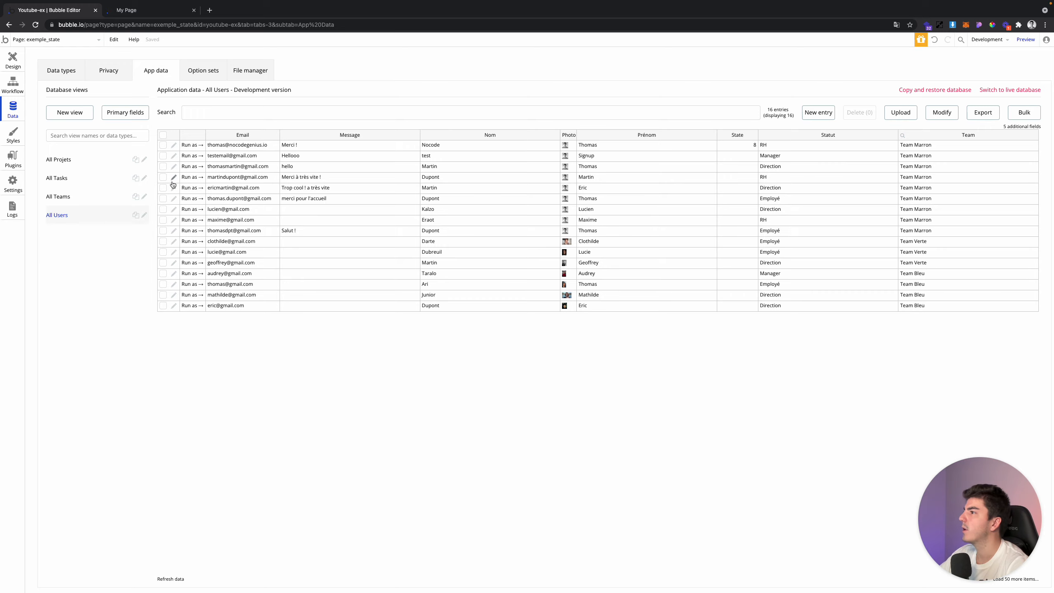
# Delete the Team Marron and Team Rouge records from All Teams
pyautogui.click(88, 196)
pyautogui.click(162, 146)
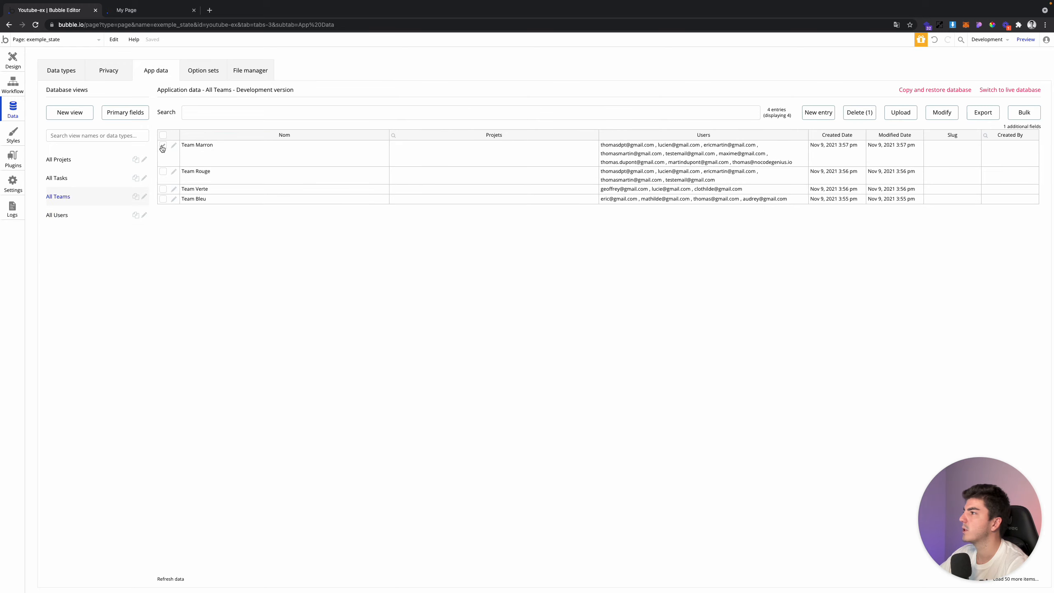
pyautogui.click(859, 112)
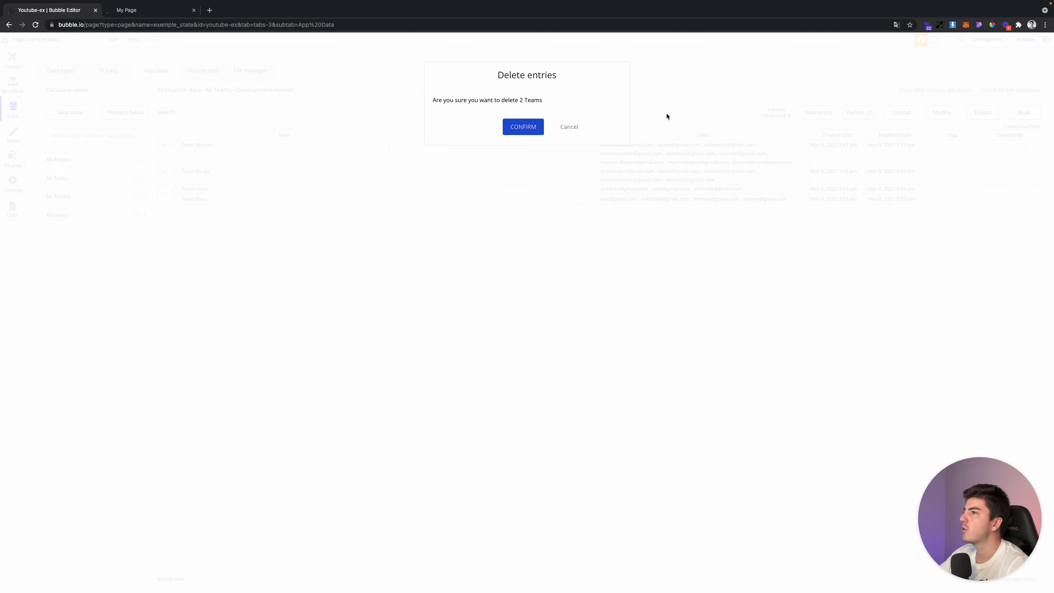
pyautogui.click(533, 134)
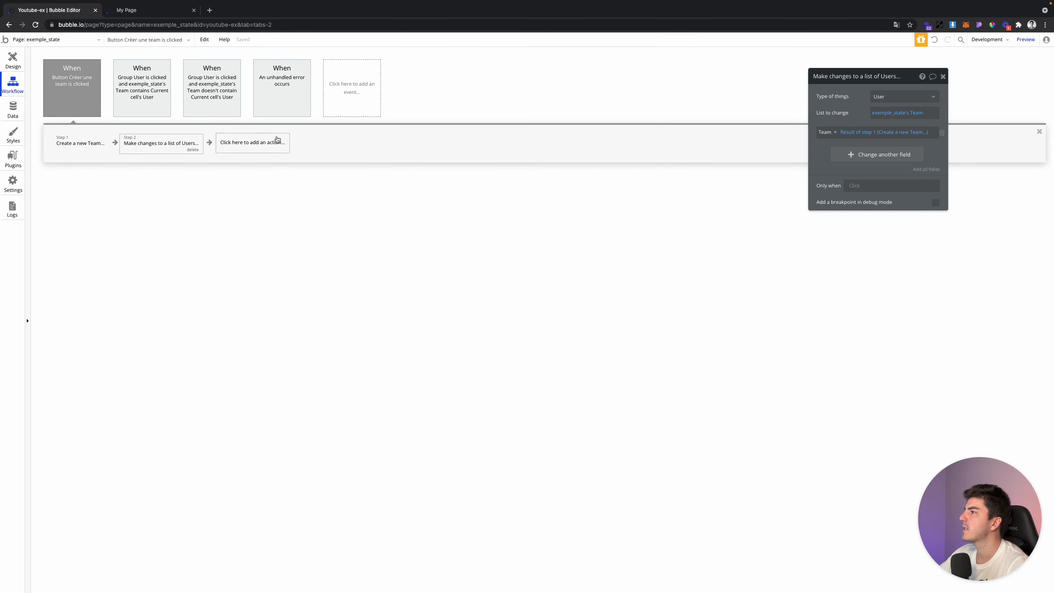
# Add a "Reset relevant inputs" action after the list-of-users change in the Créer une team button's workflow
pyautogui.click(273, 142)
pyautogui.write('reset')
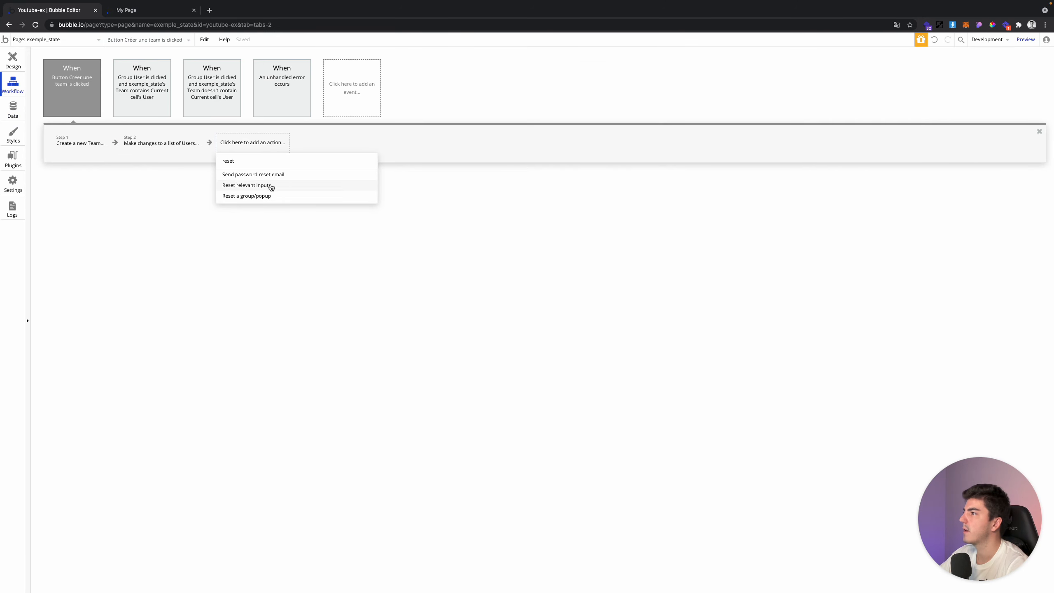
pyautogui.click(270, 186)
# Refresh the All Users records in the app data and examine each user's Team value
pyautogui.click(15, 62)
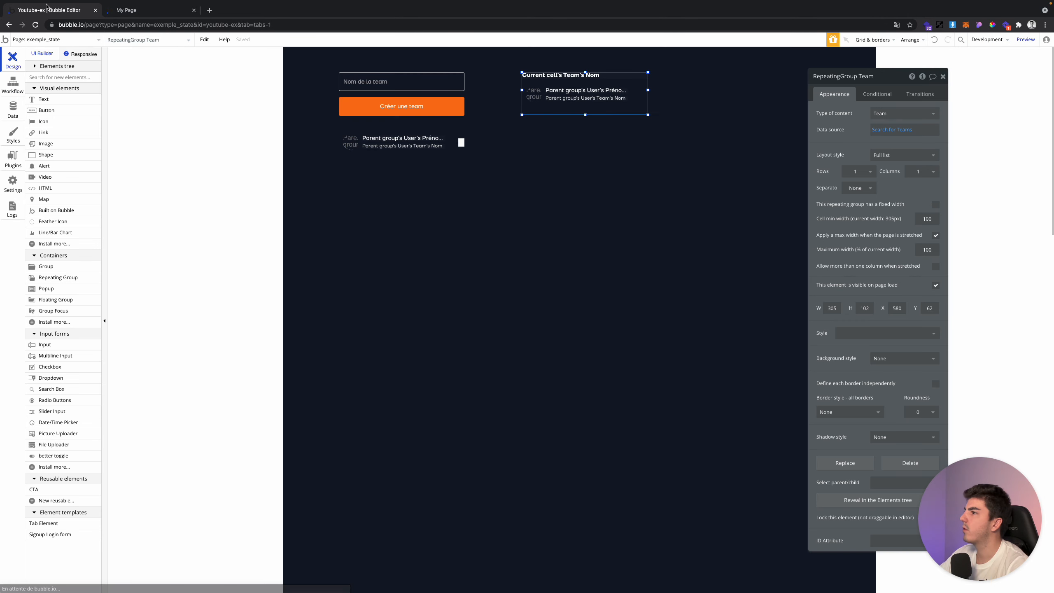
pyautogui.click(3, 88)
pyautogui.click(12, 109)
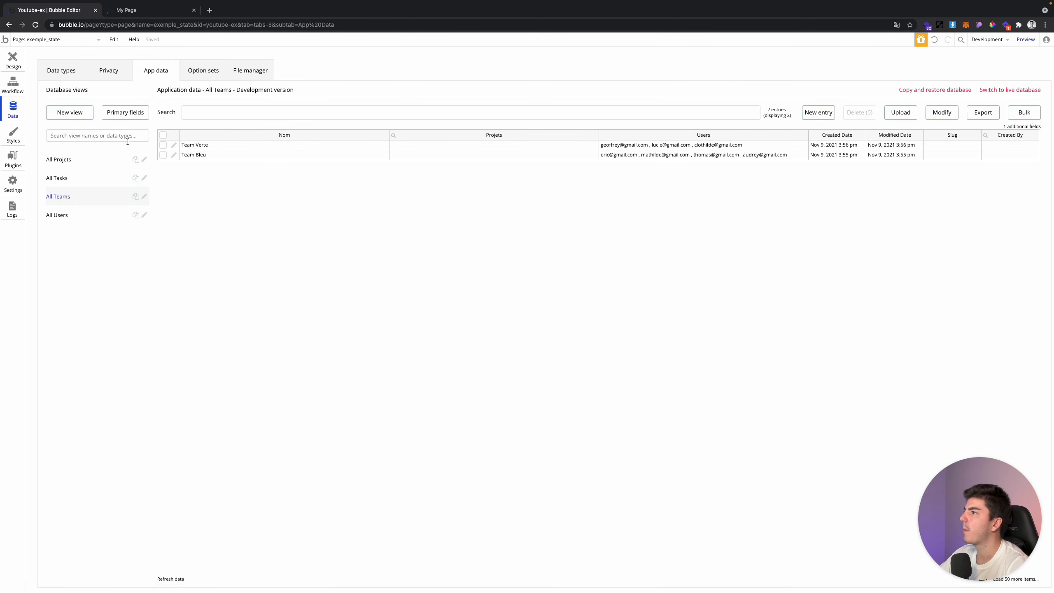
pyautogui.click(95, 214)
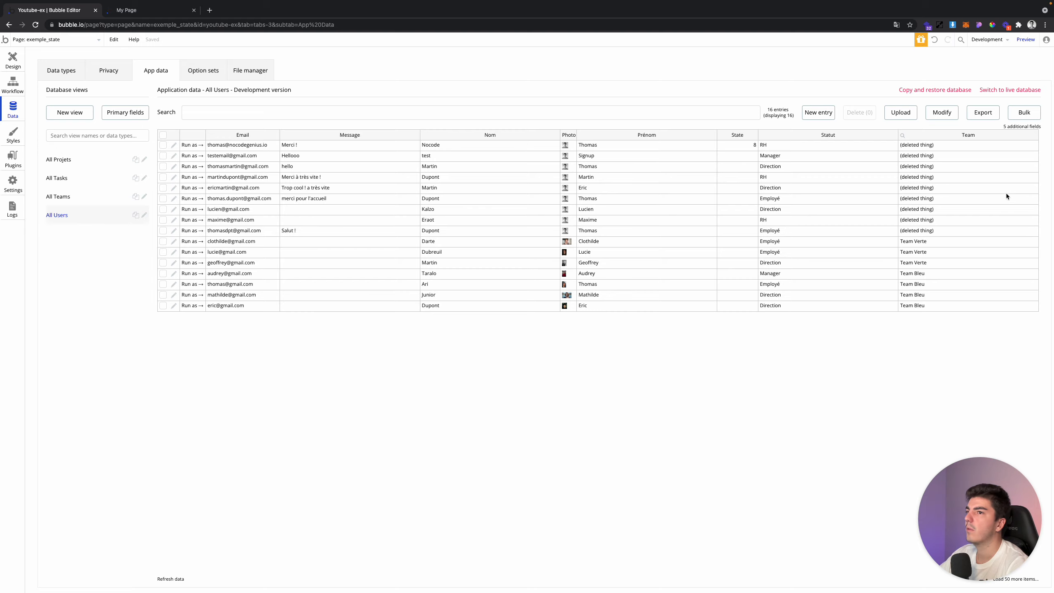
pyautogui.click(160, 580)
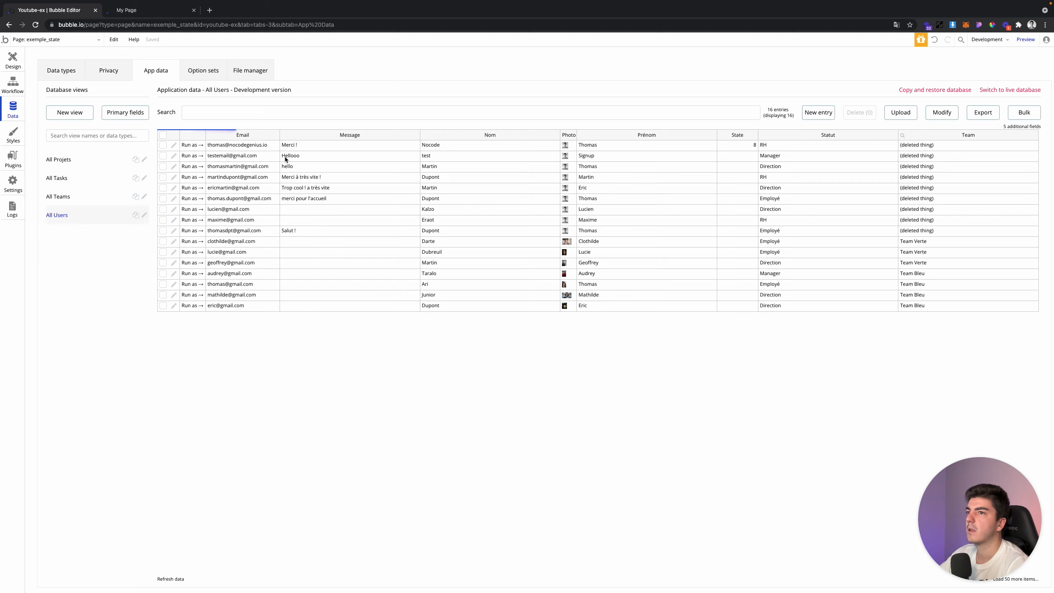
# Reload the page preview and create "Team Rouge" with the first and the fifth through eighth listed users selected
pyautogui.hotkey('ctrl', 'Tab')
pyautogui.press('super+r')
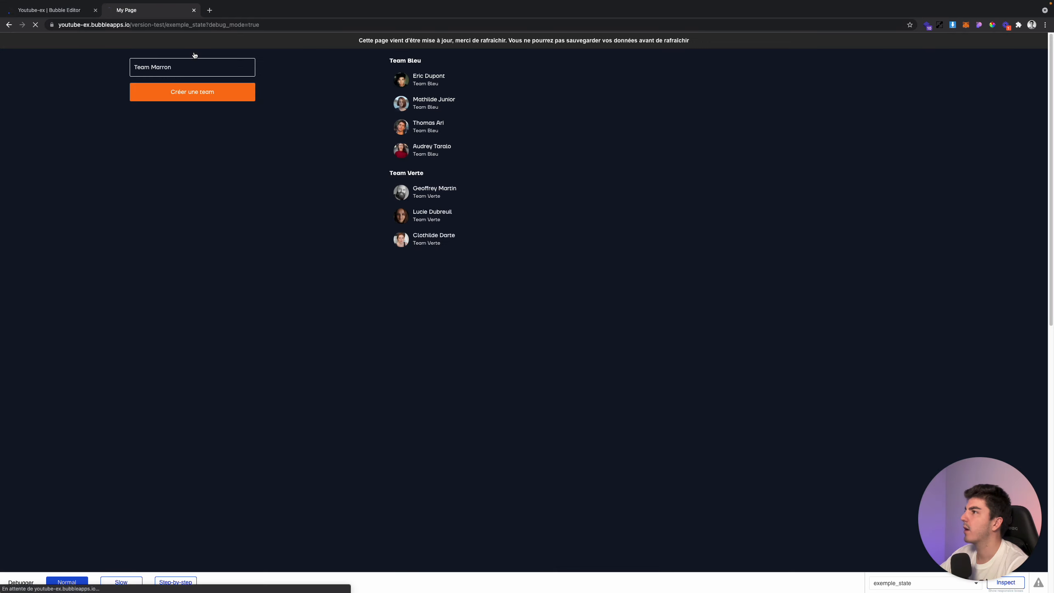
pyautogui.click(174, 69)
pyautogui.write('Team')
pyautogui.click(251, 128)
pyautogui.click(251, 245)
pyautogui.click(251, 222)
pyautogui.click(251, 268)
pyautogui.click(251, 292)
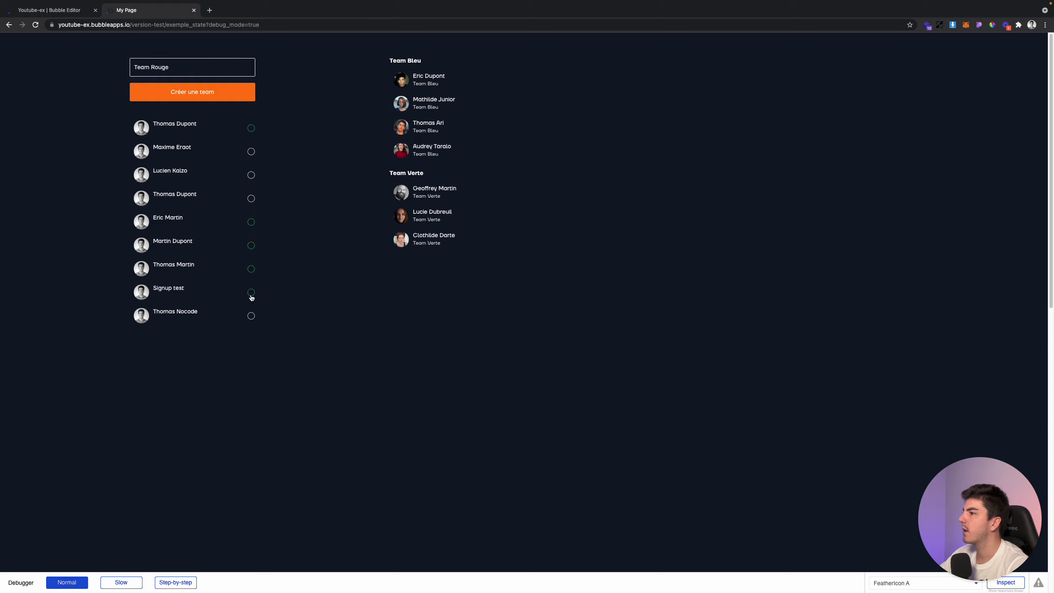
pyautogui.click(216, 99)
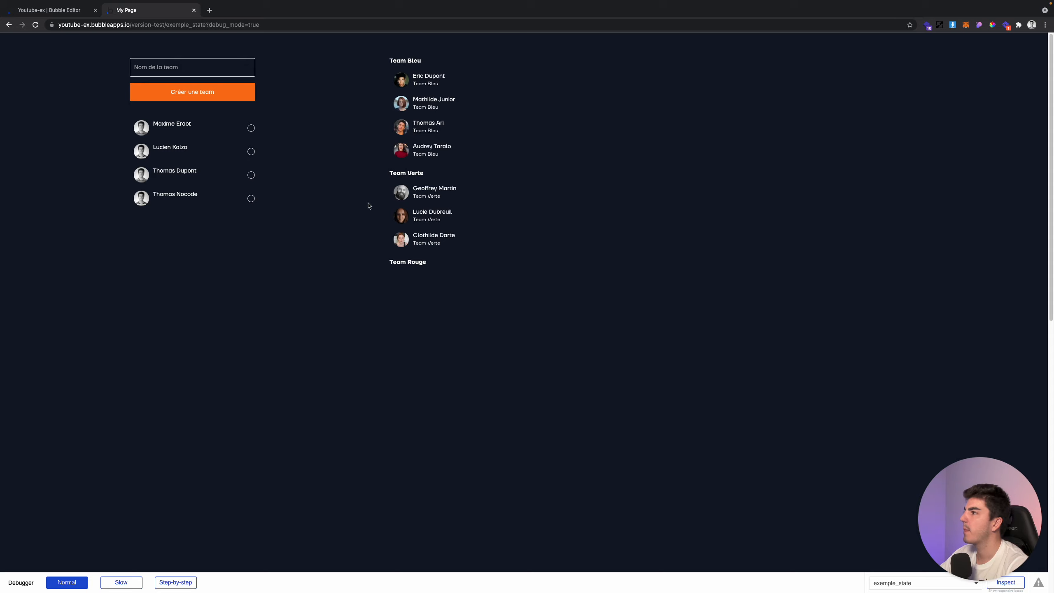
# Create "Team Marron" in the page preview with all four remaining unassigned users selected
pyautogui.click(177, 60)
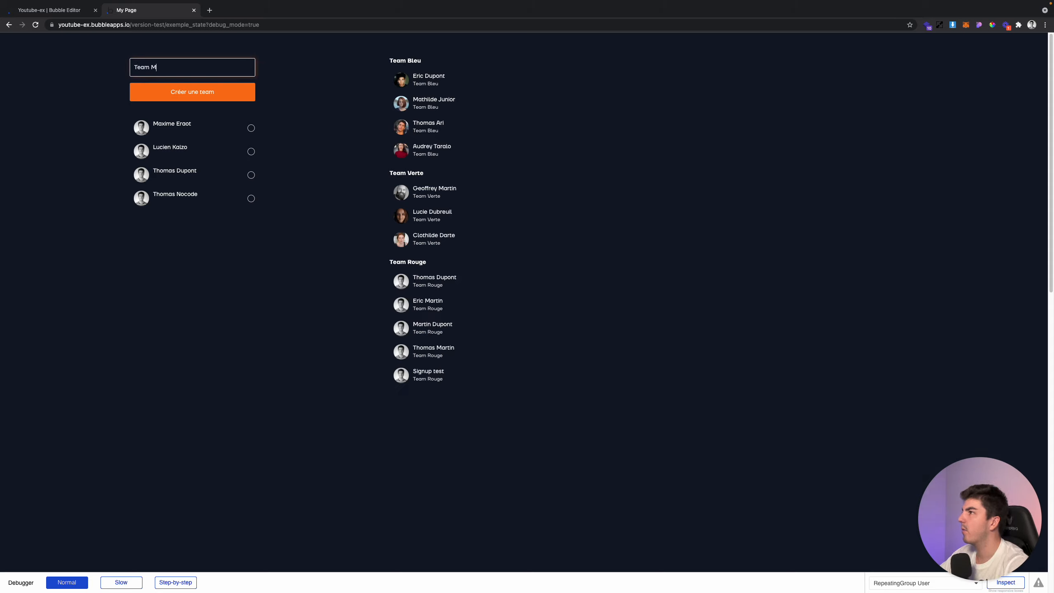
pyautogui.click(253, 130)
pyautogui.click(253, 154)
pyautogui.click(252, 179)
pyautogui.click(253, 199)
pyautogui.click(232, 94)
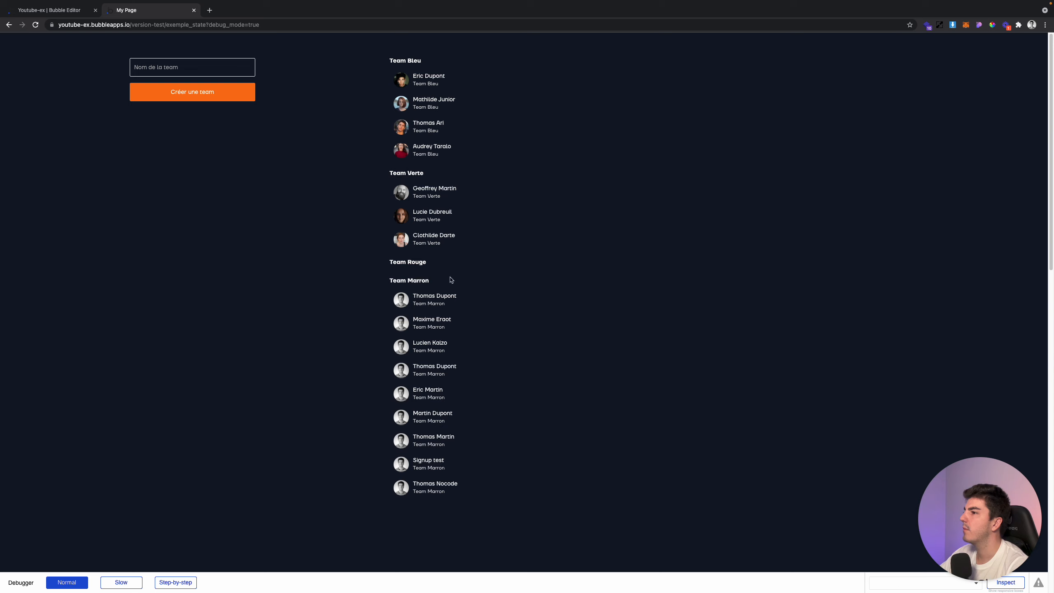
# Refresh the All Users records in the app data to check each Team value, and open the All Teams records
pyautogui.hotkey('ctrl', 'shift', 'Tab')
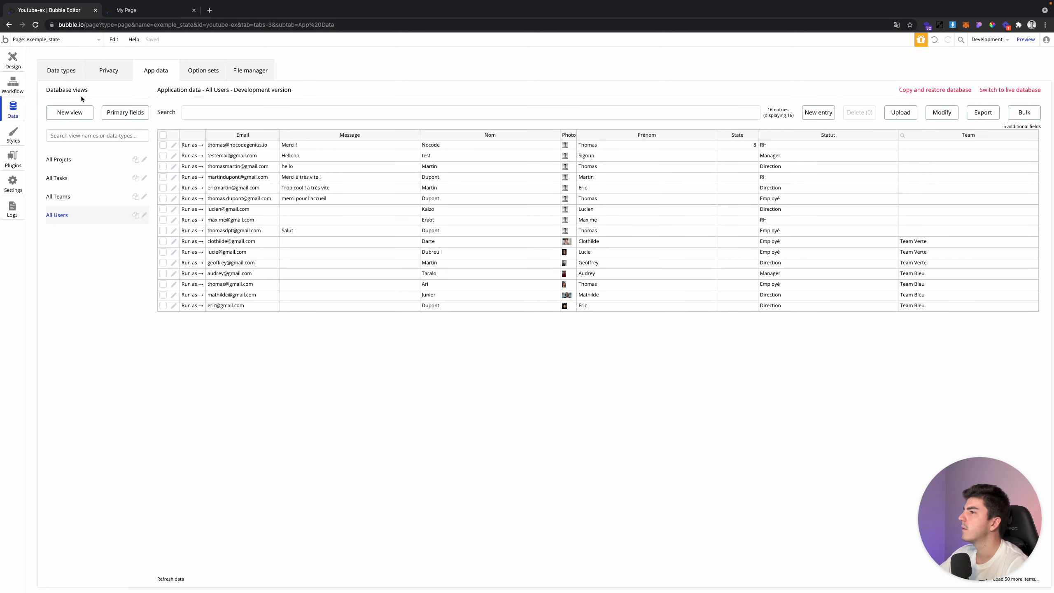
pyautogui.click(171, 578)
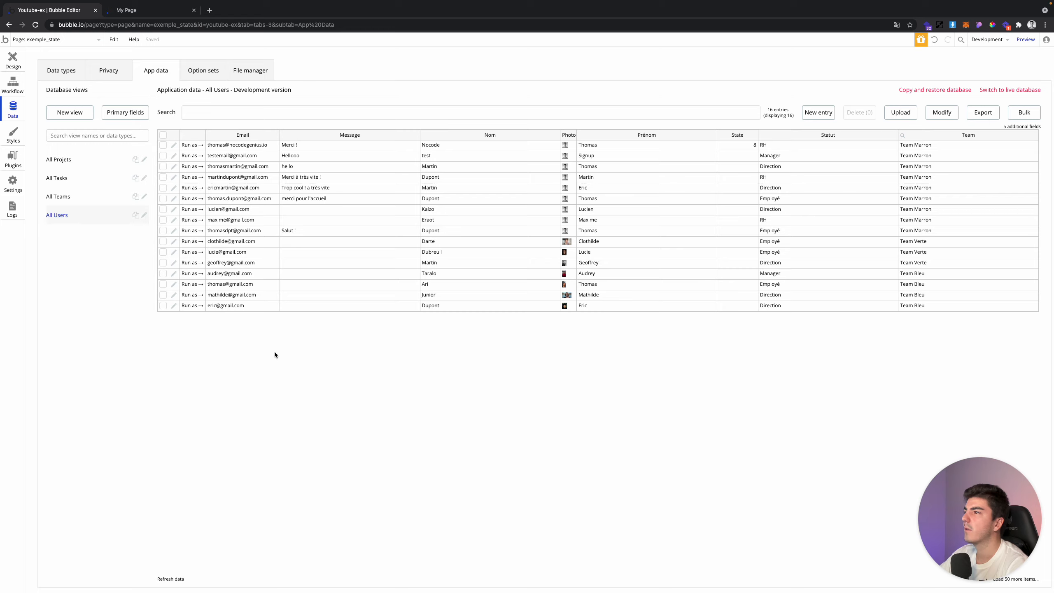
pyautogui.click(58, 196)
# Examine the team creation, list-of-users change and input reset actions in the Créer une team button's workflow
pyautogui.click(13, 86)
pyautogui.click(56, 146)
pyautogui.click(192, 144)
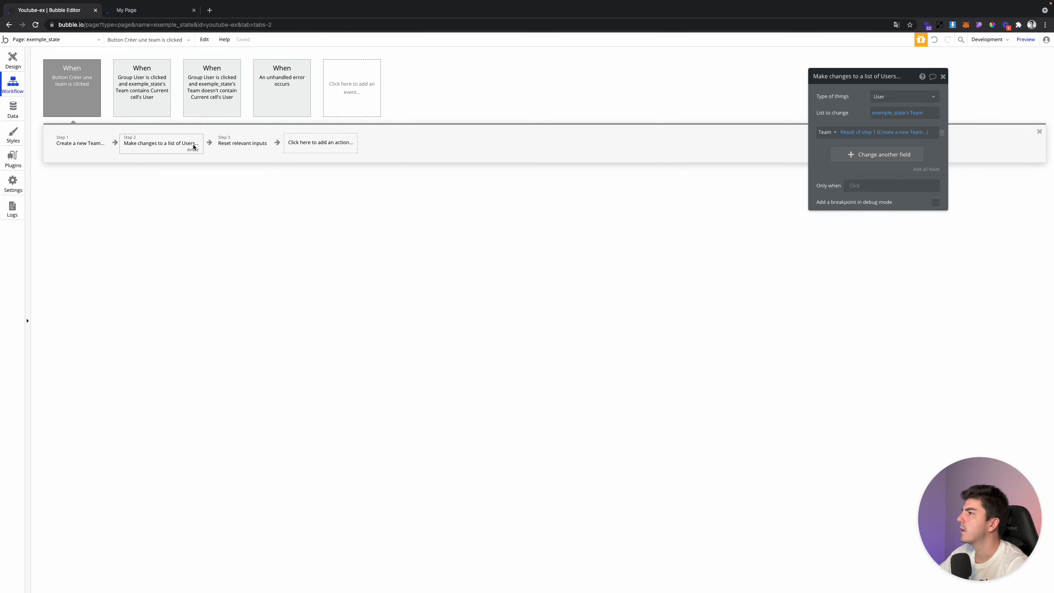
pyautogui.click(241, 145)
pyautogui.click(81, 146)
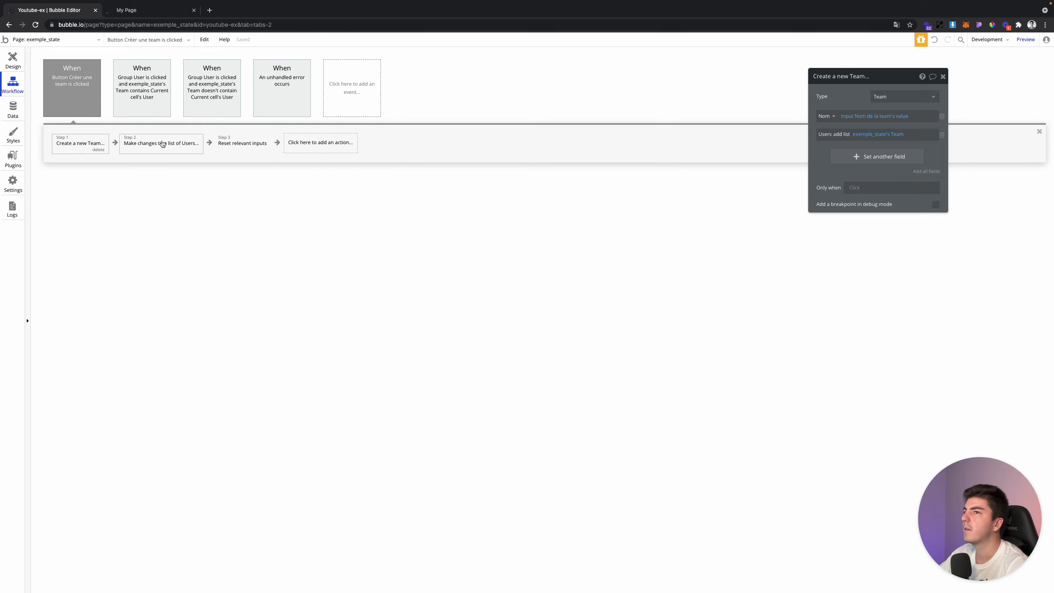
pyautogui.click(162, 144)
pyautogui.click(93, 149)
pyautogui.click(242, 142)
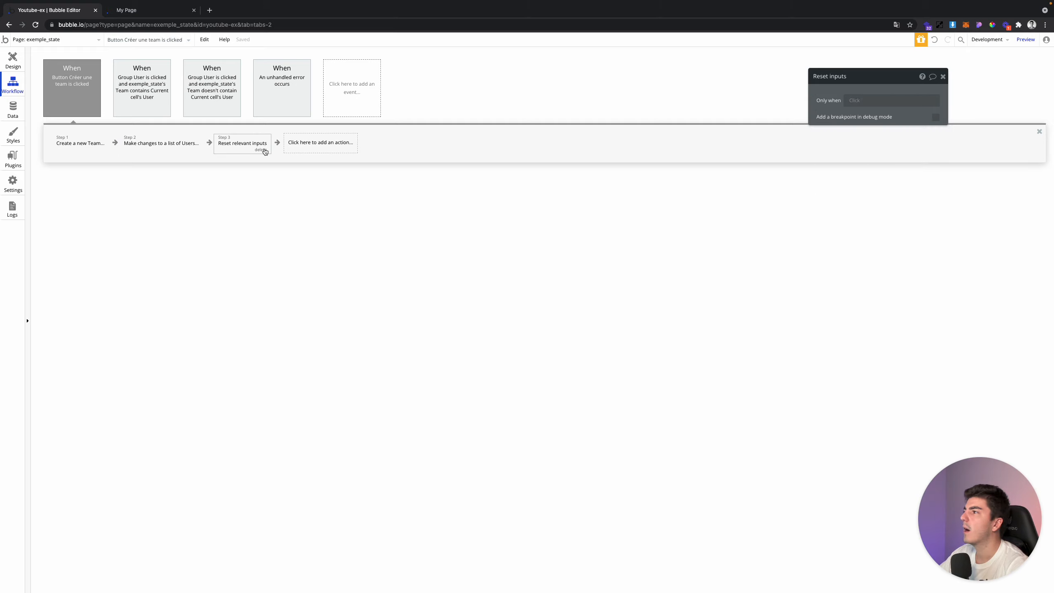
# Add a Set state action after the input reset that empties exemple_state's Team custom state
pyautogui.click(320, 142)
pyautogui.write('set')
pyautogui.click(320, 173)
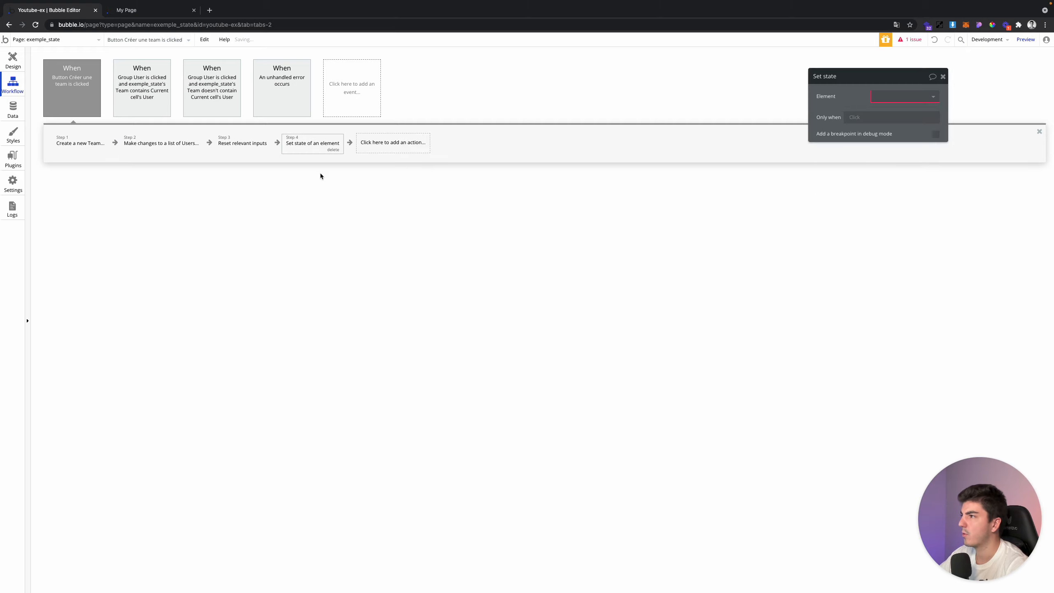
pyautogui.click(905, 96)
pyautogui.click(894, 117)
pyautogui.click(893, 116)
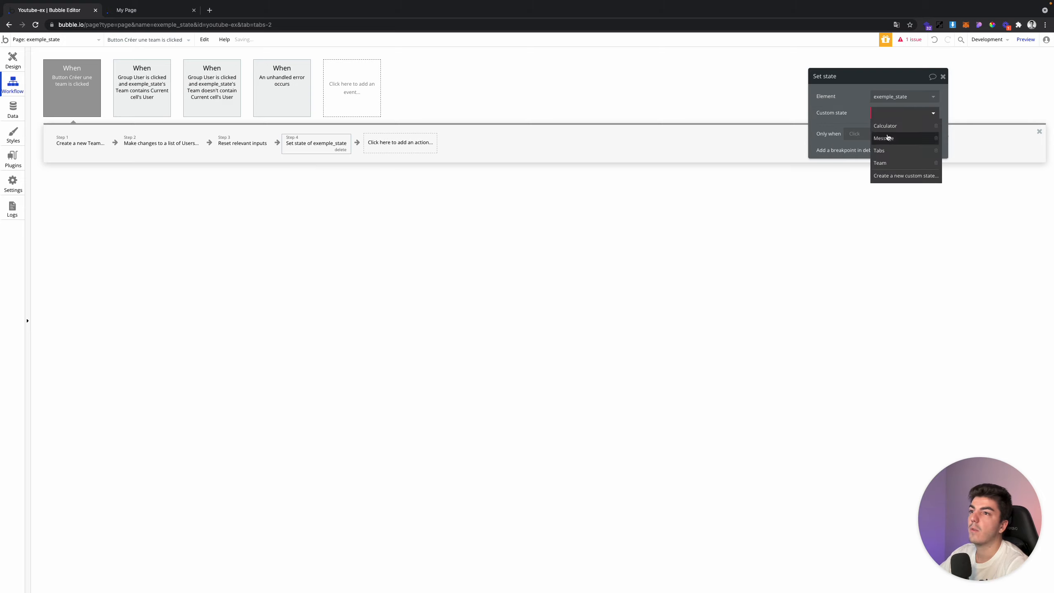
pyautogui.click(890, 167)
pyautogui.moveTo(300, 154); pyautogui.dragTo(266, 155)
# Delete all records from All Teams in the app data
pyautogui.click(3, 116)
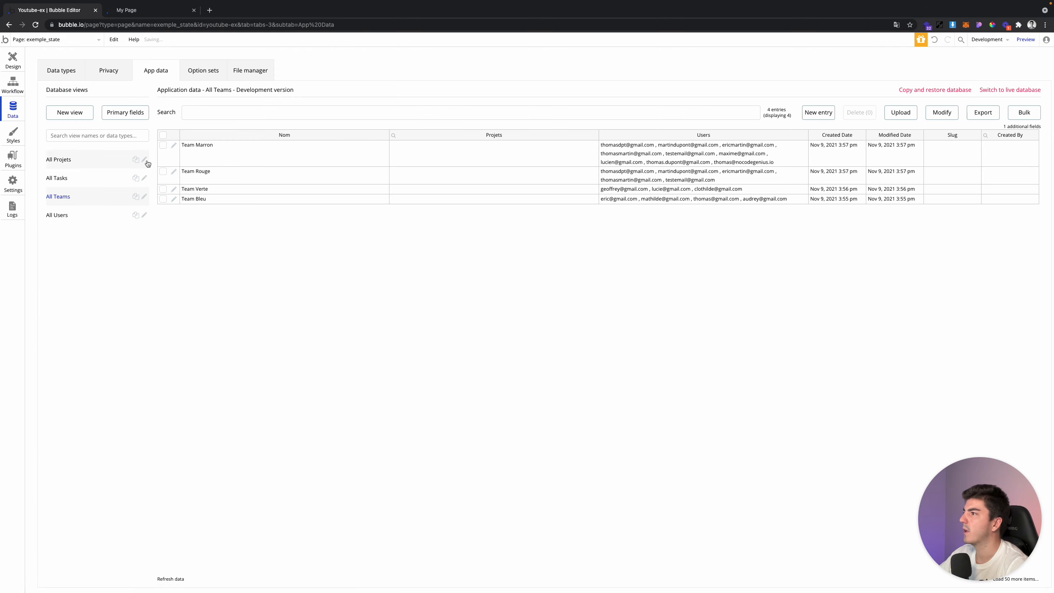
pyautogui.click(162, 137)
pyautogui.click(847, 117)
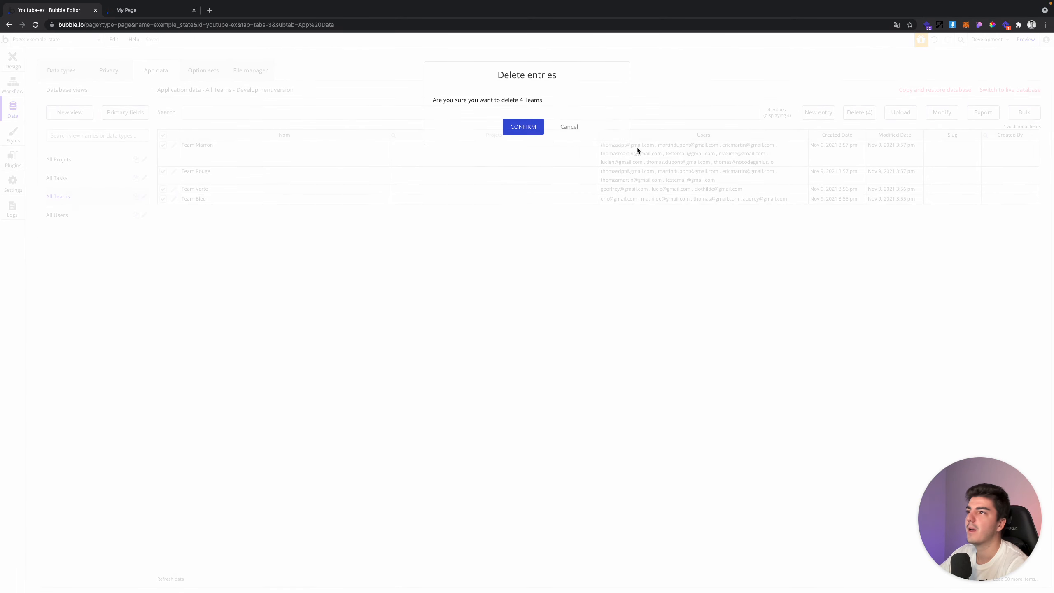
pyautogui.click(525, 132)
# Reload the page preview and create "Team Rouge" with the first and the fourth through eighth listed users selected
pyautogui.click(121, 9)
pyautogui.moveTo(265, 88); pyautogui.dragTo(344, 47)
pyautogui.press('super+r')
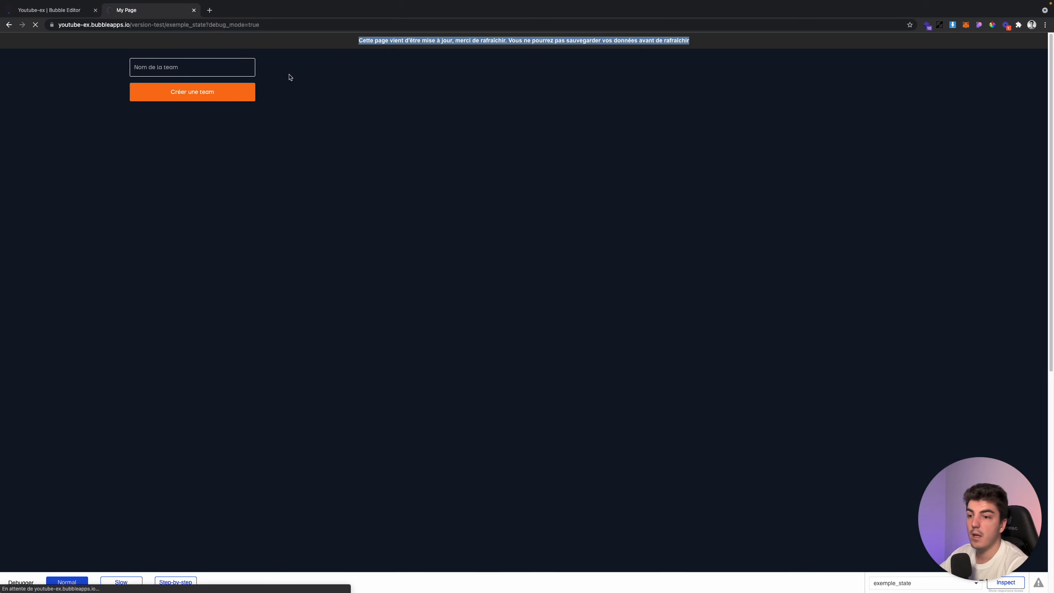
pyautogui.click(202, 65)
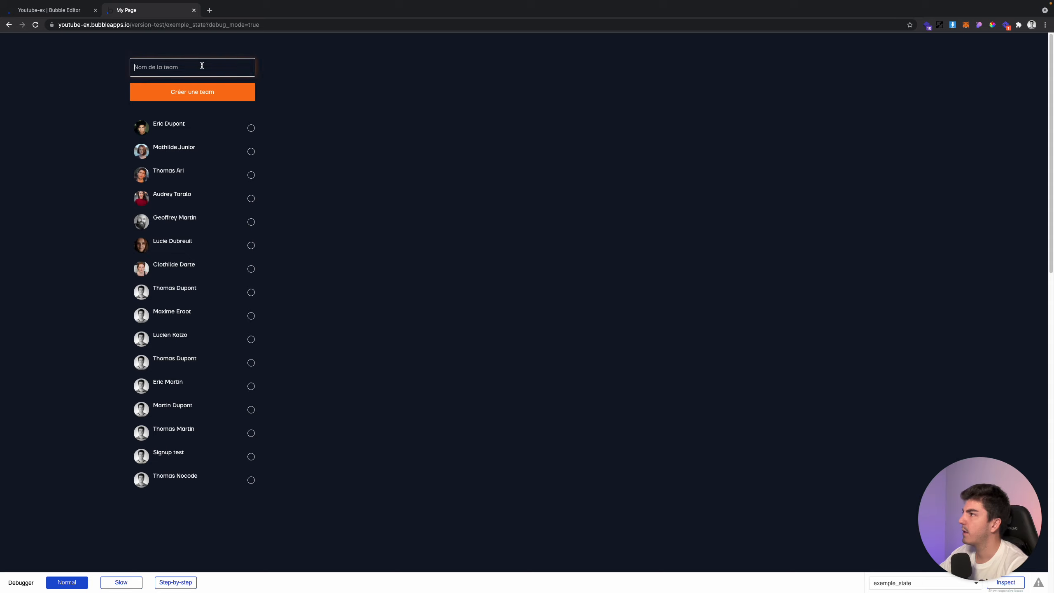
pyautogui.write('Team Rouge')
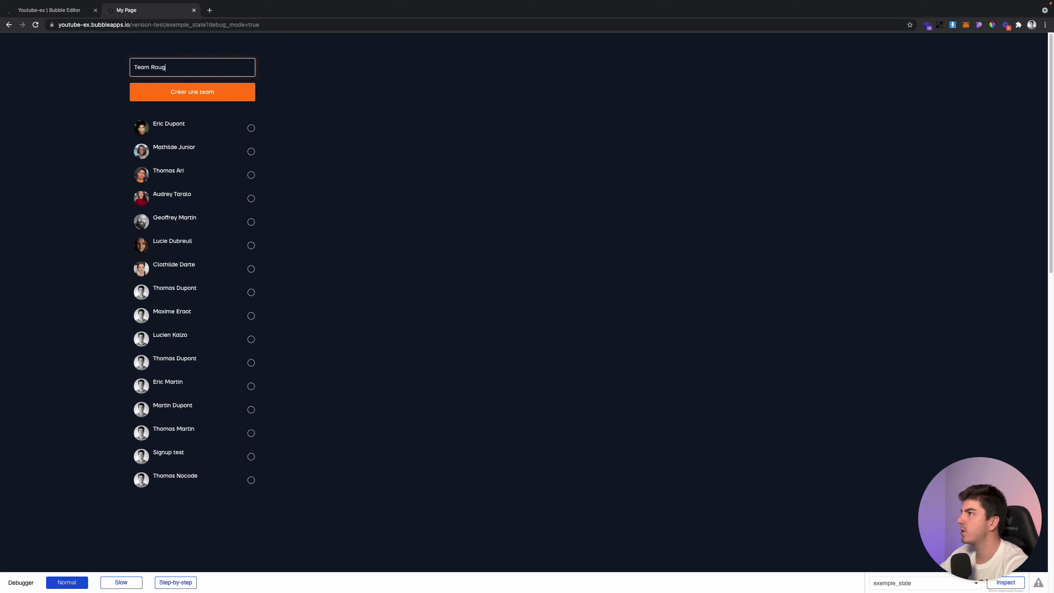
pyautogui.click(250, 129)
pyautogui.click(251, 199)
pyautogui.click(248, 250)
pyautogui.click(250, 224)
pyautogui.click(250, 268)
pyautogui.click(249, 291)
pyautogui.click(218, 92)
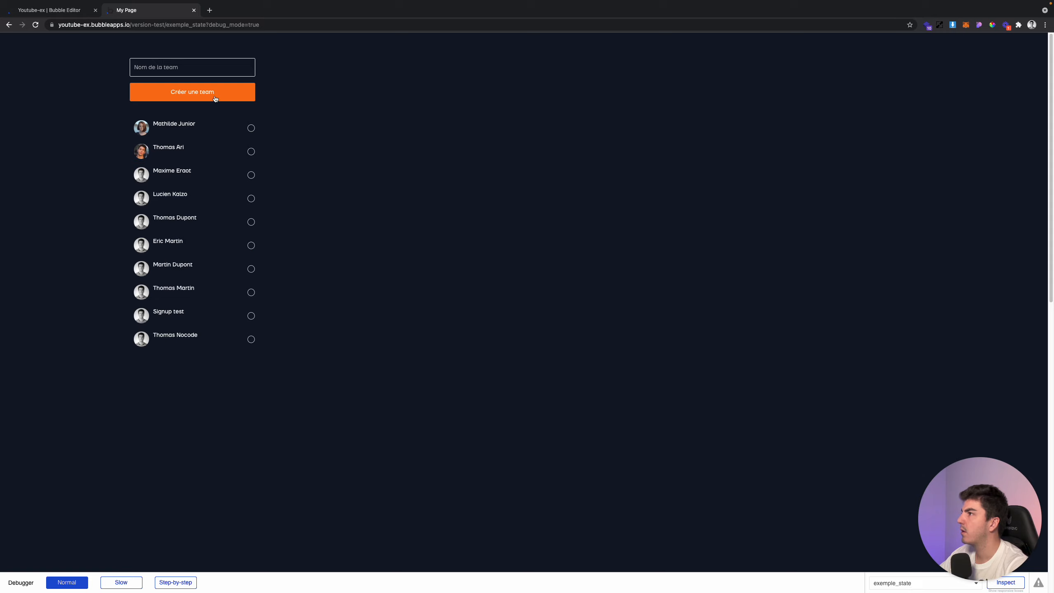
# Create "Team Bleu" with the first, second, fifth and sixth listed users selected
pyautogui.click(218, 70)
pyautogui.write('Team Bleu')
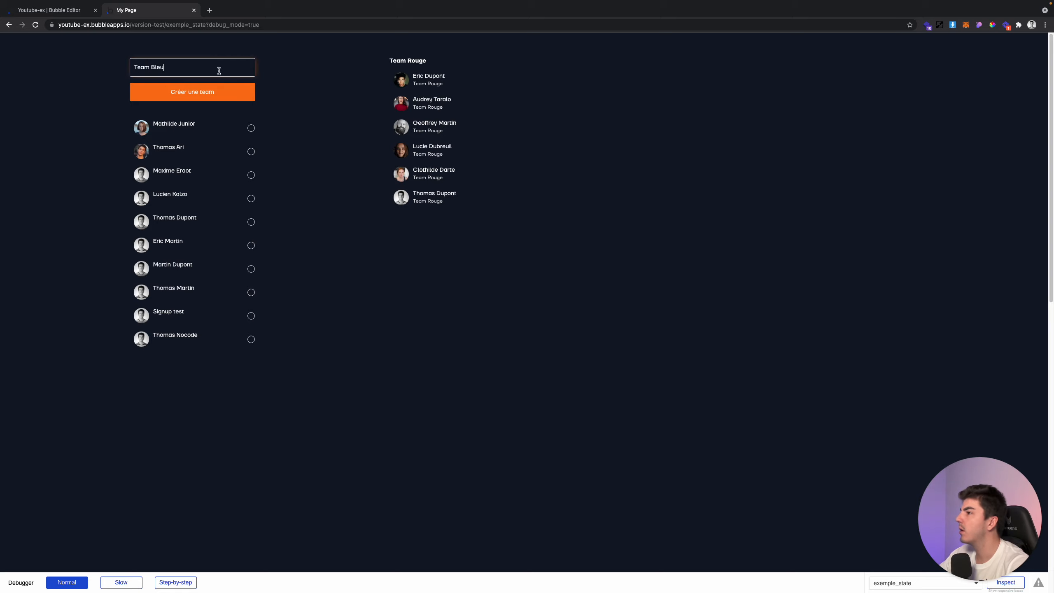
pyautogui.click(251, 128)
pyautogui.click(251, 151)
pyautogui.click(251, 221)
pyautogui.click(251, 247)
pyautogui.click(216, 94)
# Create "Team Marron" with the first three listed users selected
pyautogui.click(197, 64)
pyautogui.write('Team Marron')
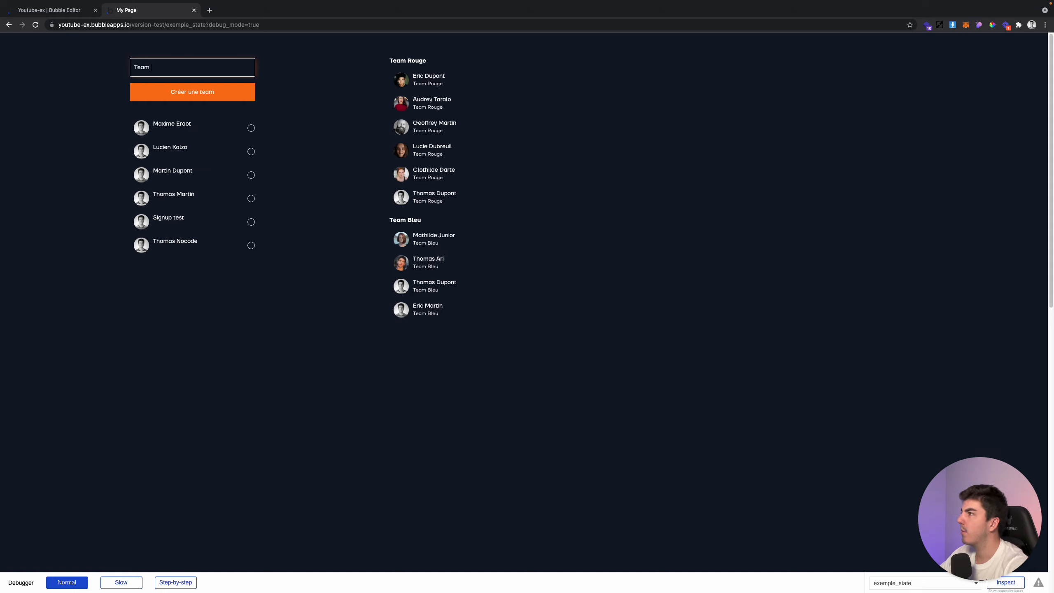
pyautogui.click(251, 128)
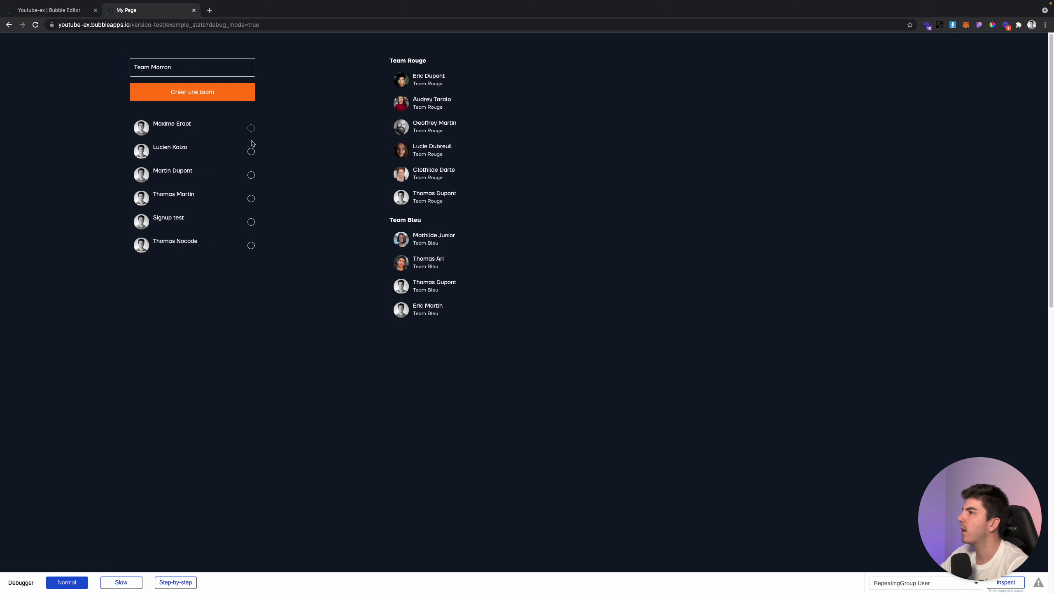
pyautogui.click(251, 152)
pyautogui.click(251, 175)
pyautogui.click(206, 93)
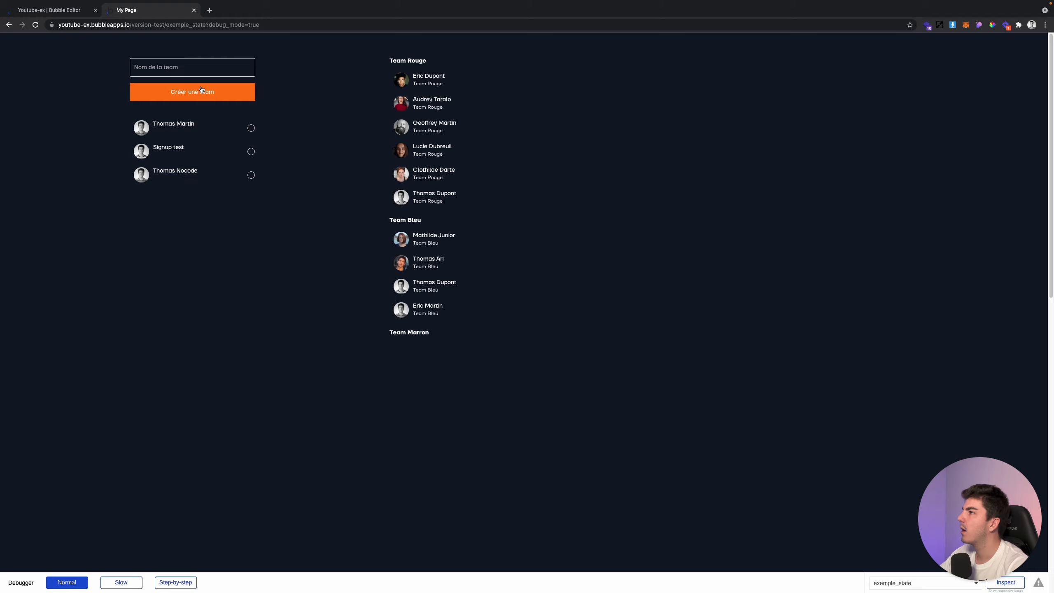
# Create "Team Verte" with the three remaining unassigned users selected
pyautogui.click(196, 69)
pyautogui.write('Team Verte')
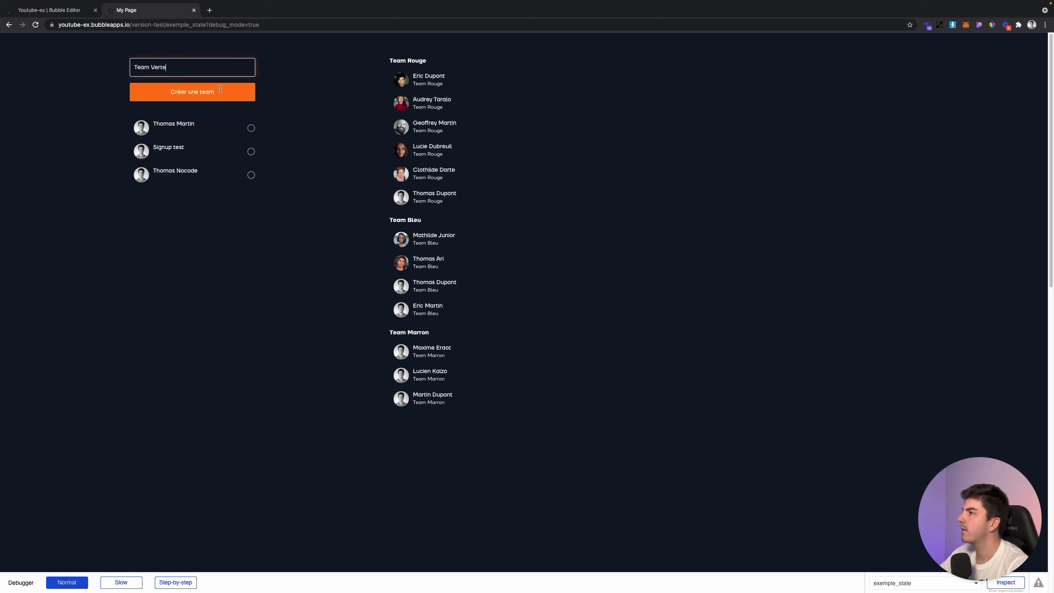
pyautogui.click(251, 128)
pyautogui.click(251, 151)
pyautogui.click(251, 175)
pyautogui.click(233, 96)
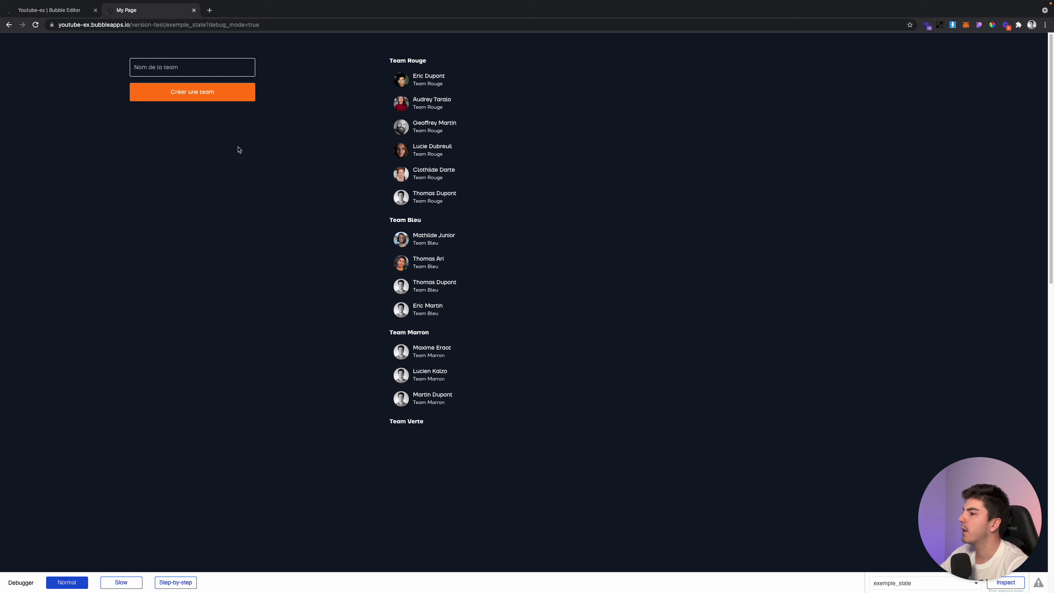